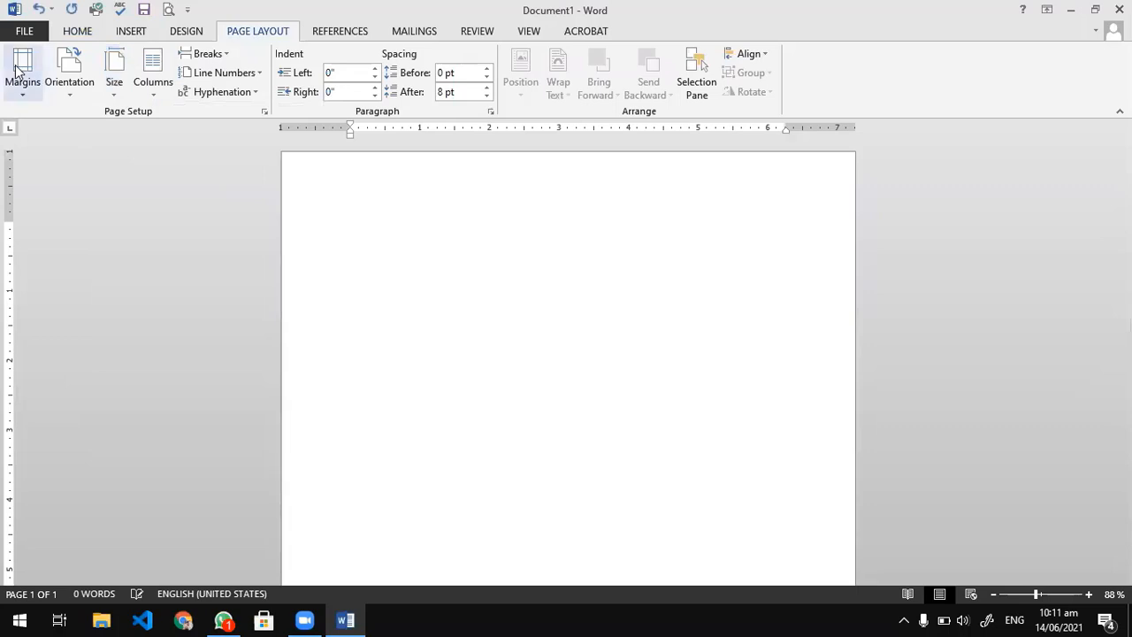
# Apply narrow page margins and enter the centred title CURRICULUM VITAE, followed by a new line.
pyautogui.click(22, 69)
pyautogui.click(101, 234)
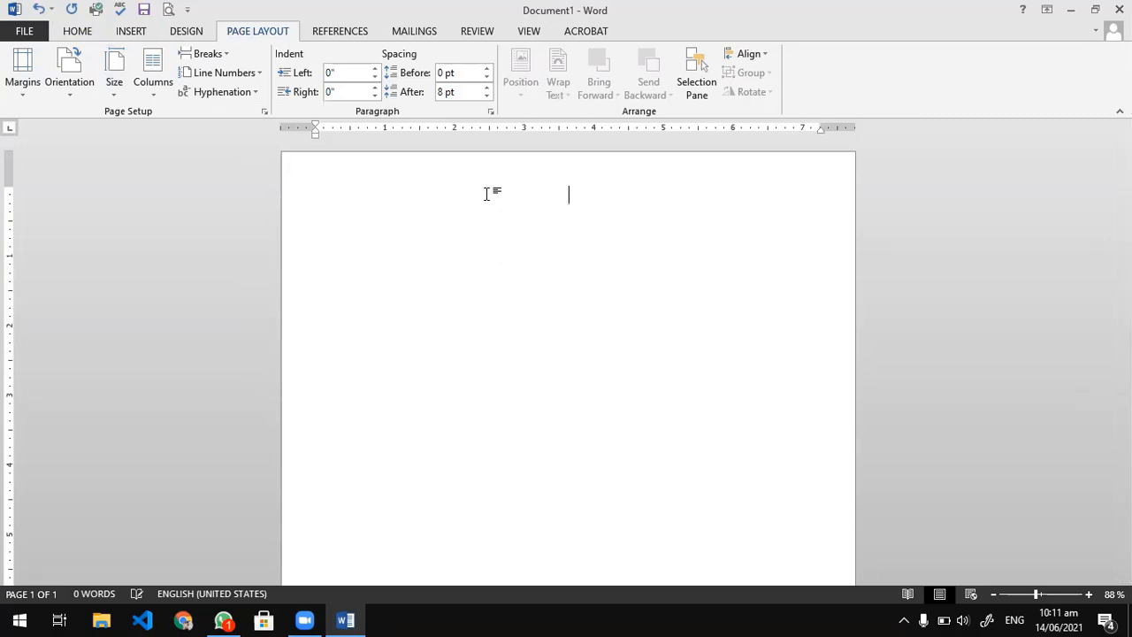
pyautogui.write('CURRIC')
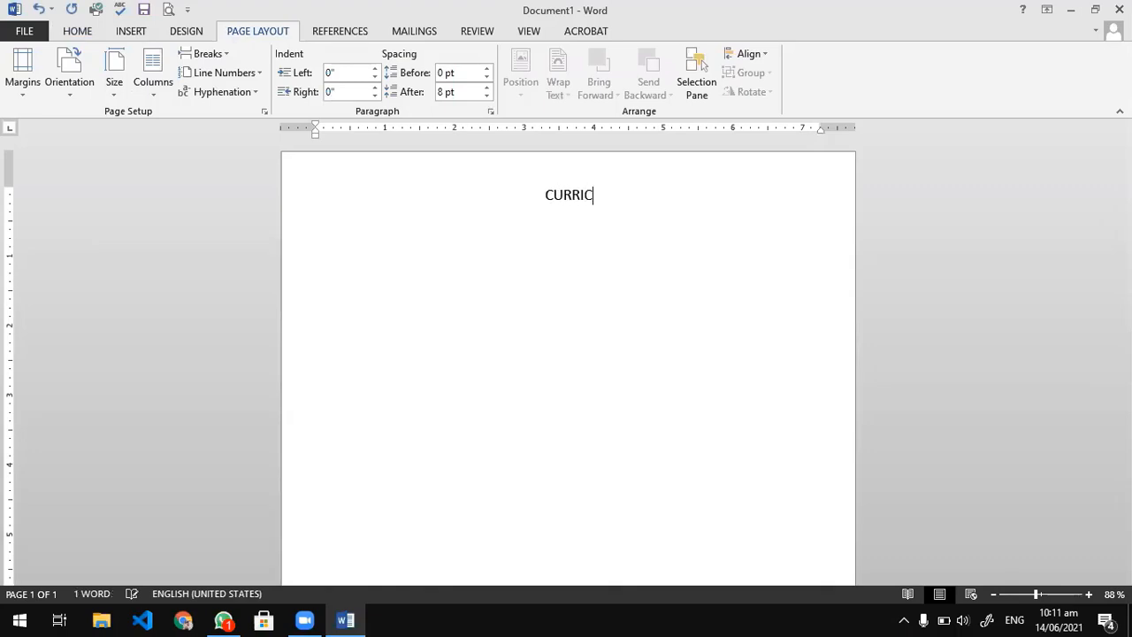
pyautogui.write('UL')
pyautogui.press('BackSpace')
pyautogui.write('LUM')
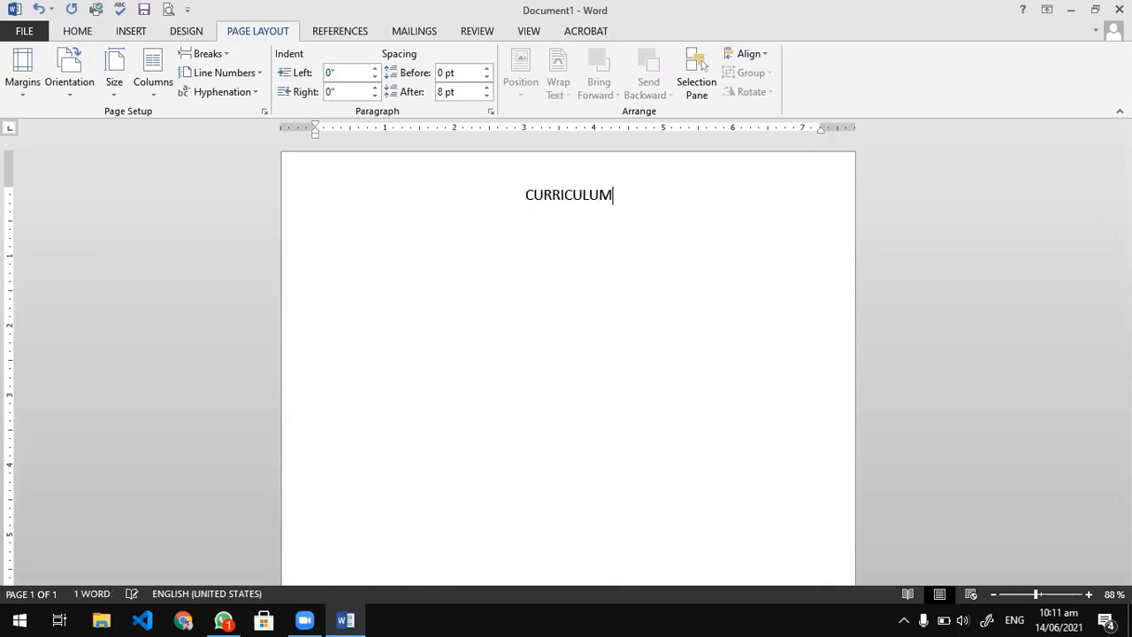
pyautogui.write(' VITAE')
pyautogui.press('Return')
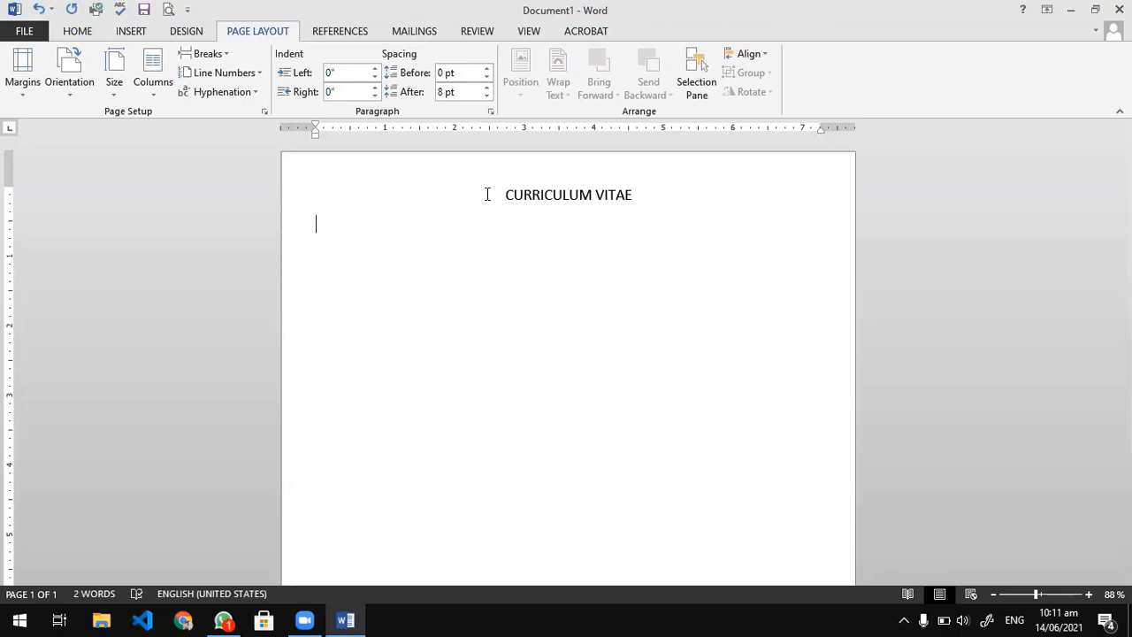
pyautogui.click(81, 31)
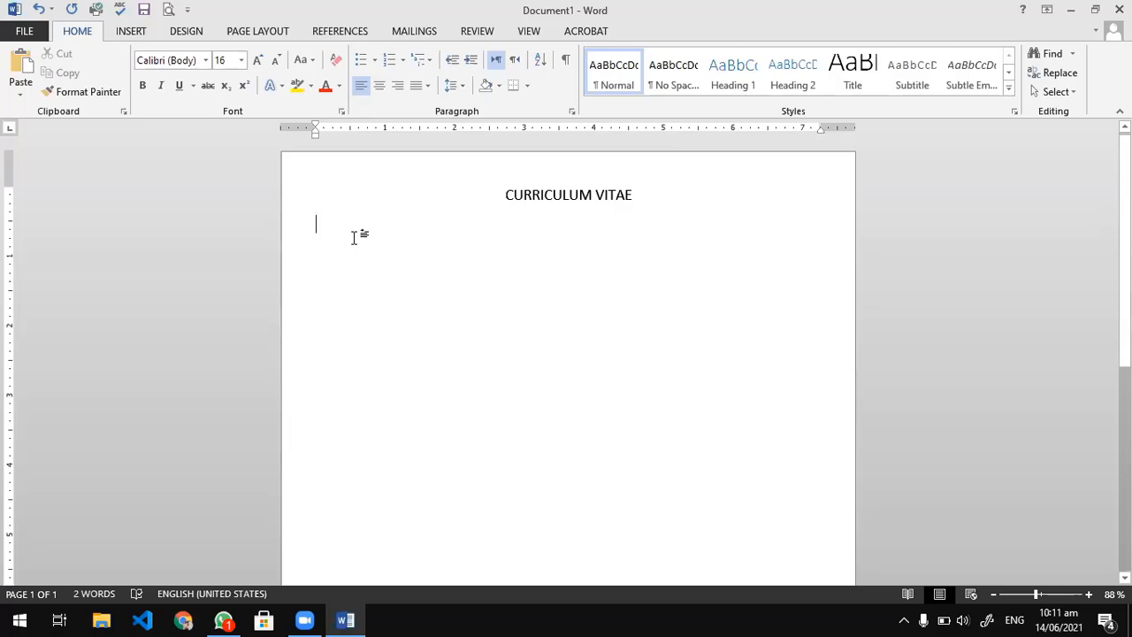
pyautogui.doubleClick(277, 31)
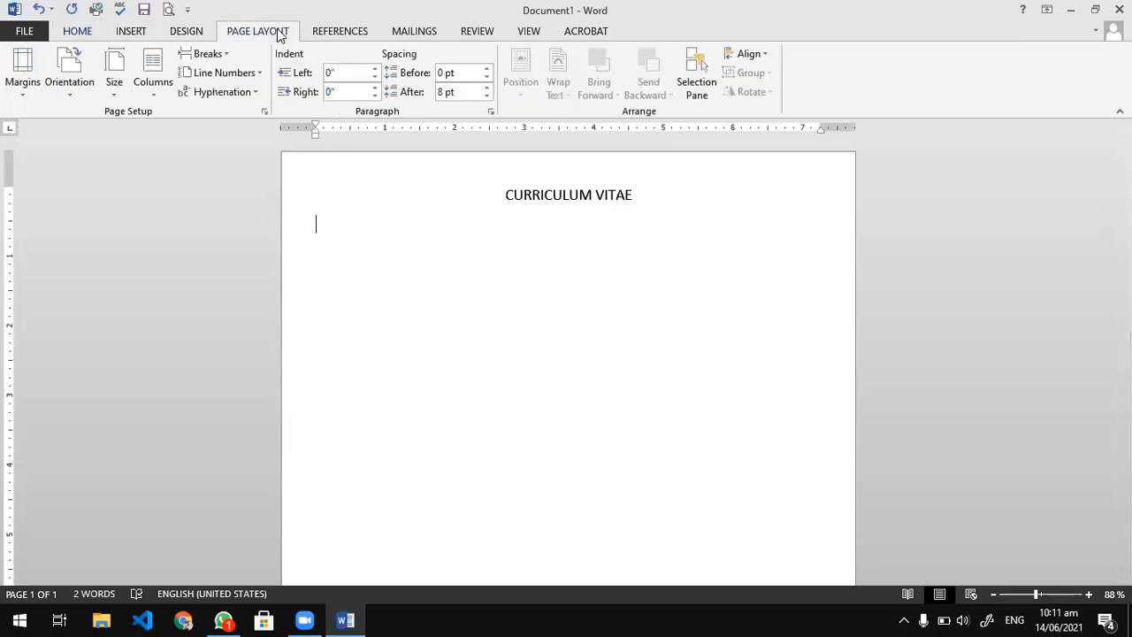
pyautogui.click(275, 31)
pyautogui.doubleClick(267, 32)
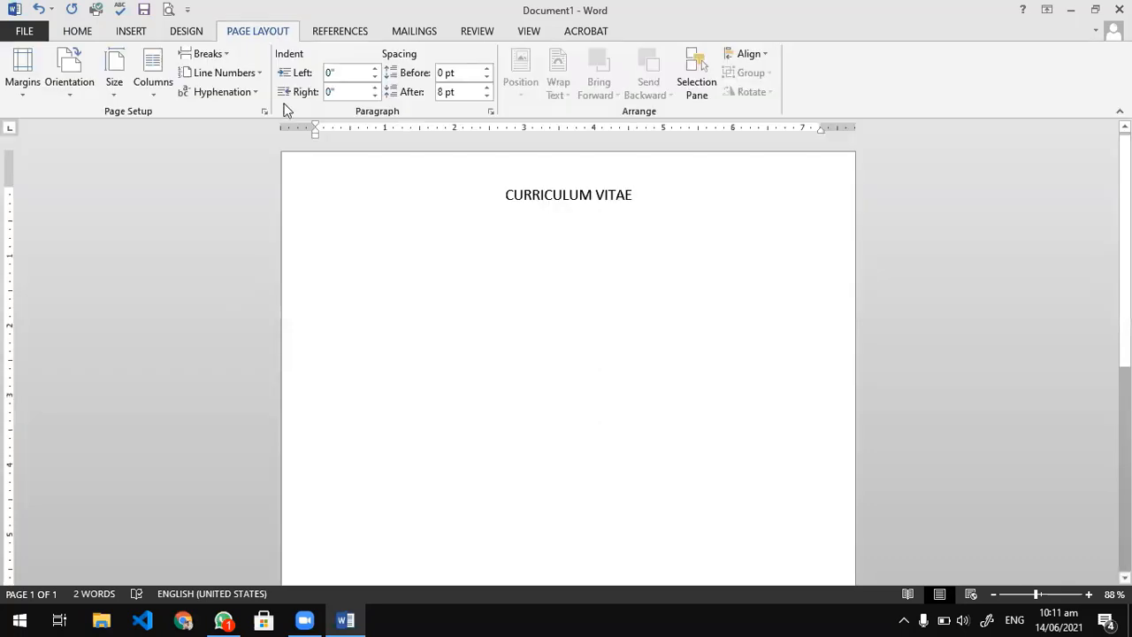
pyautogui.doubleClick(252, 32)
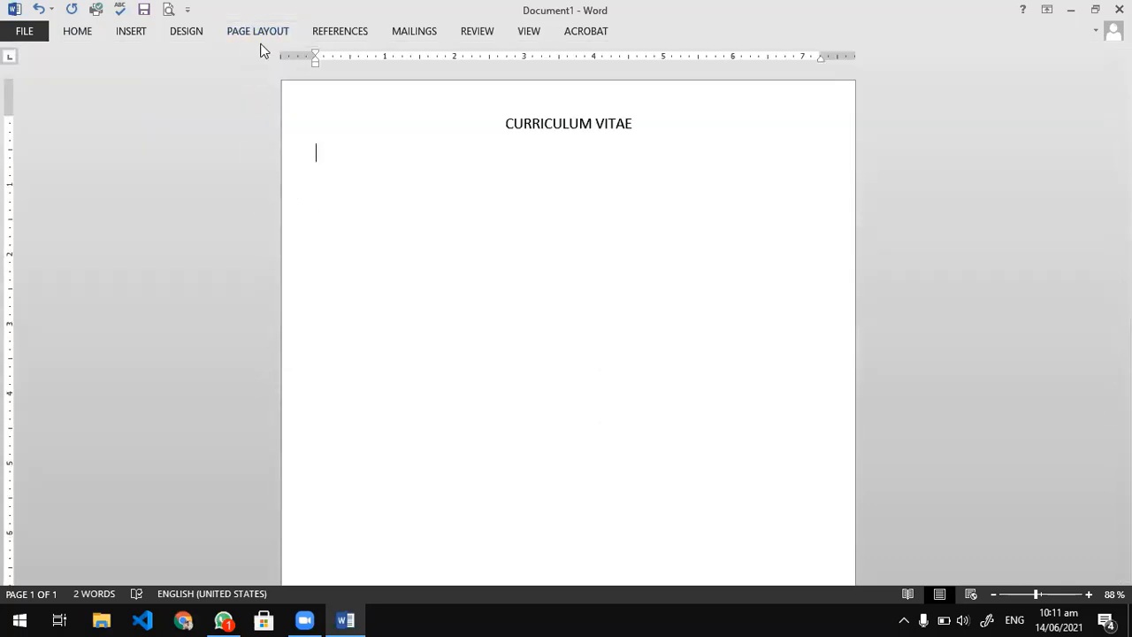
pyautogui.doubleClick(259, 33)
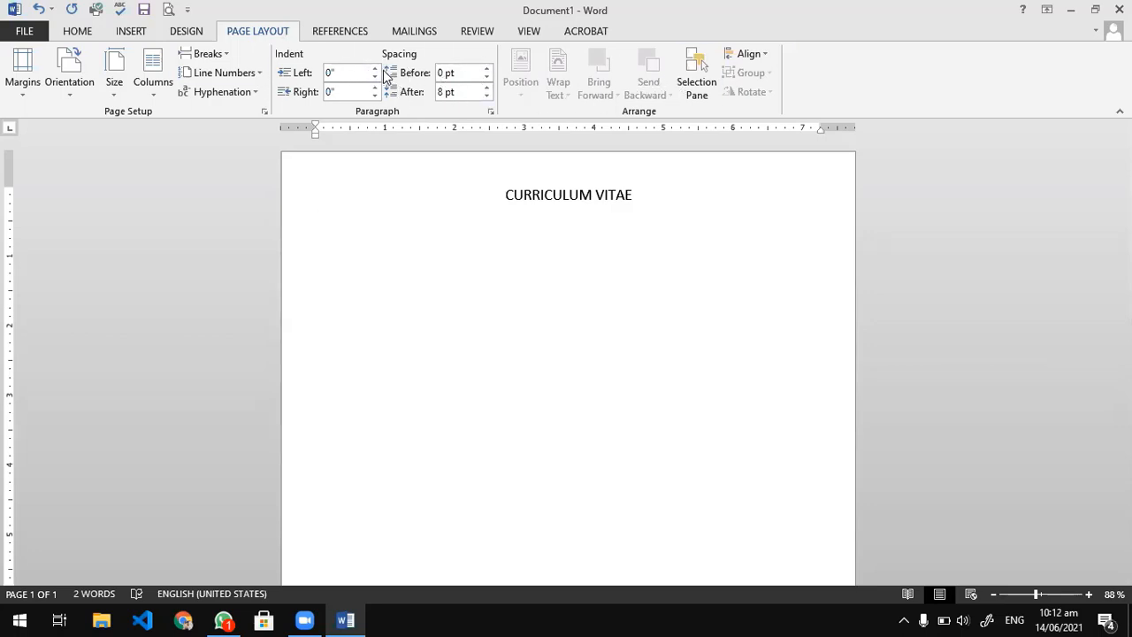
pyautogui.click(528, 32)
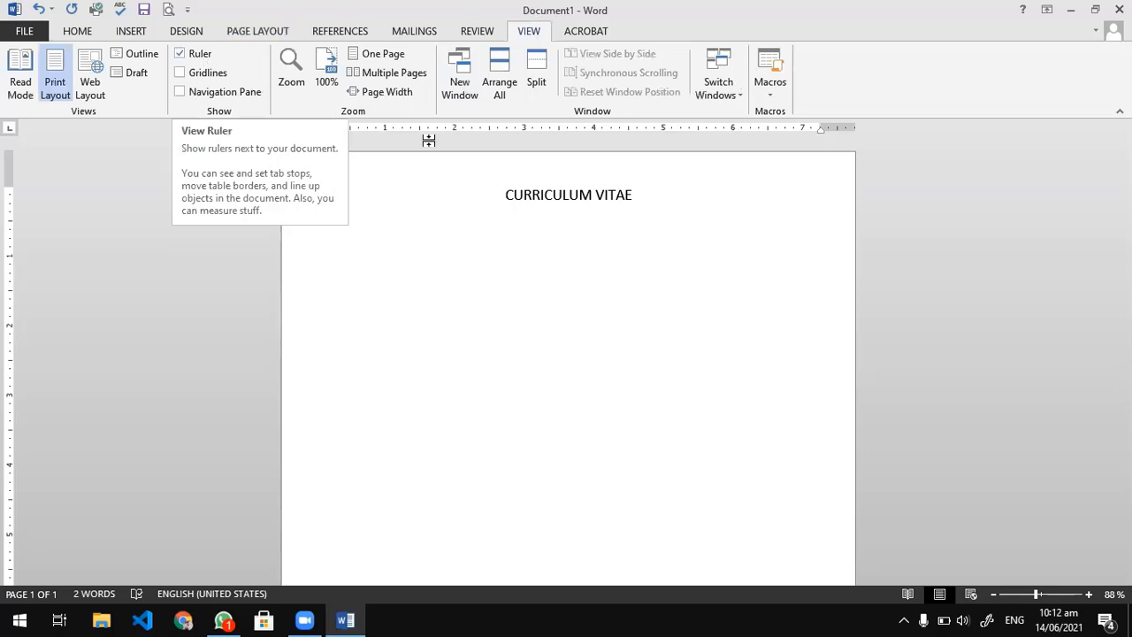
# Reduce the font size of the empty line below the title to 14.
pyautogui.click(77, 32)
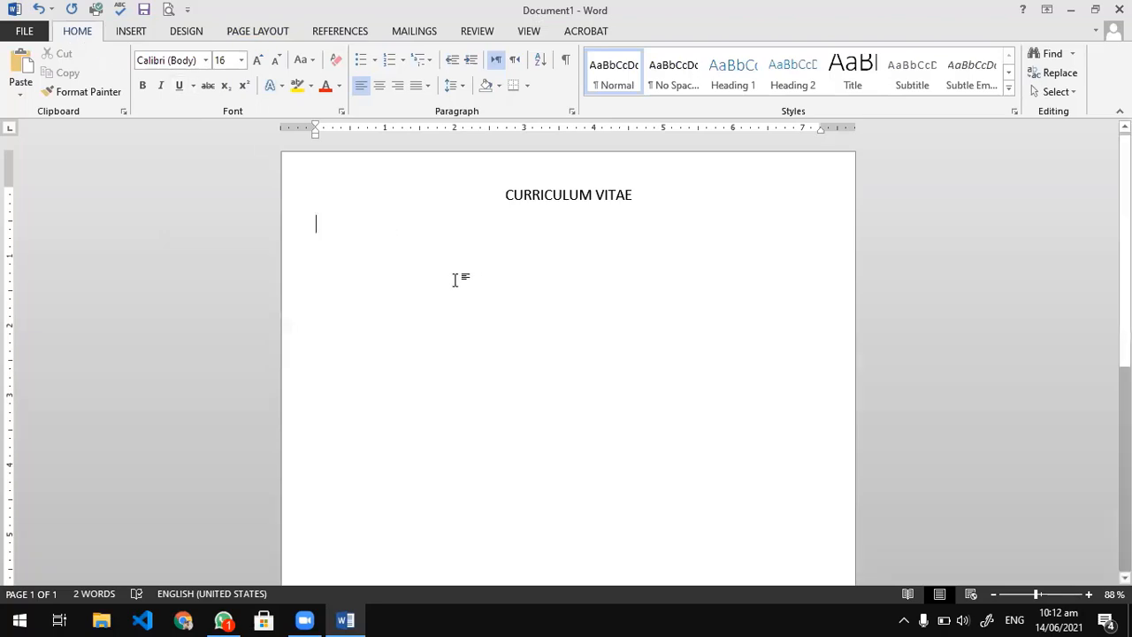
pyautogui.hotkey('ctrl', 'shift', ',')
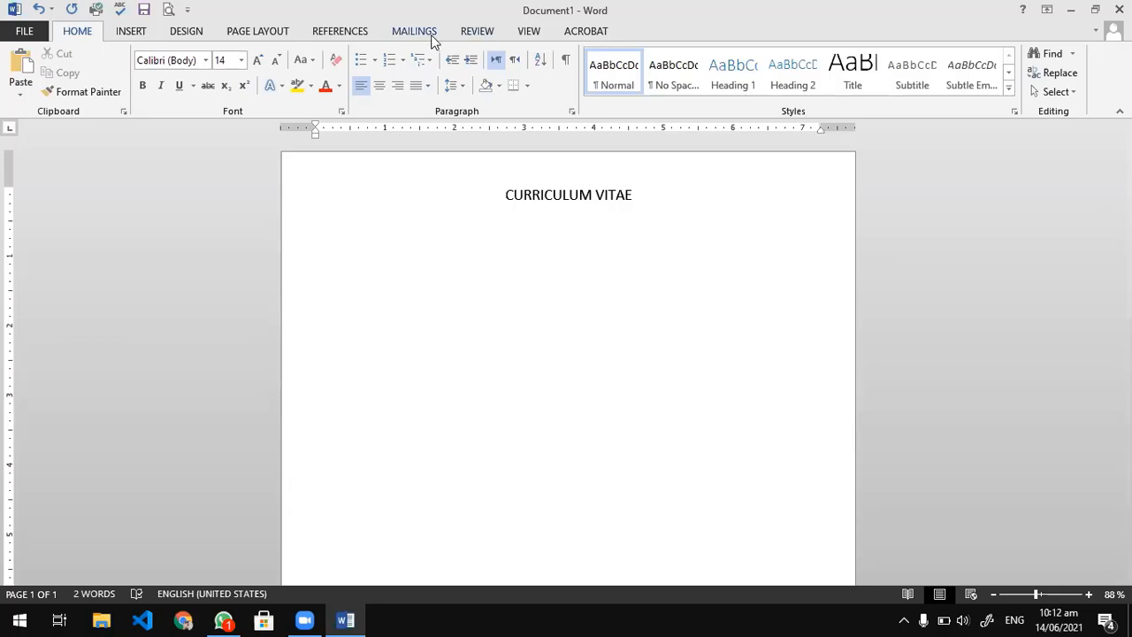
pyautogui.click(522, 41)
pyautogui.doubleClick(519, 318)
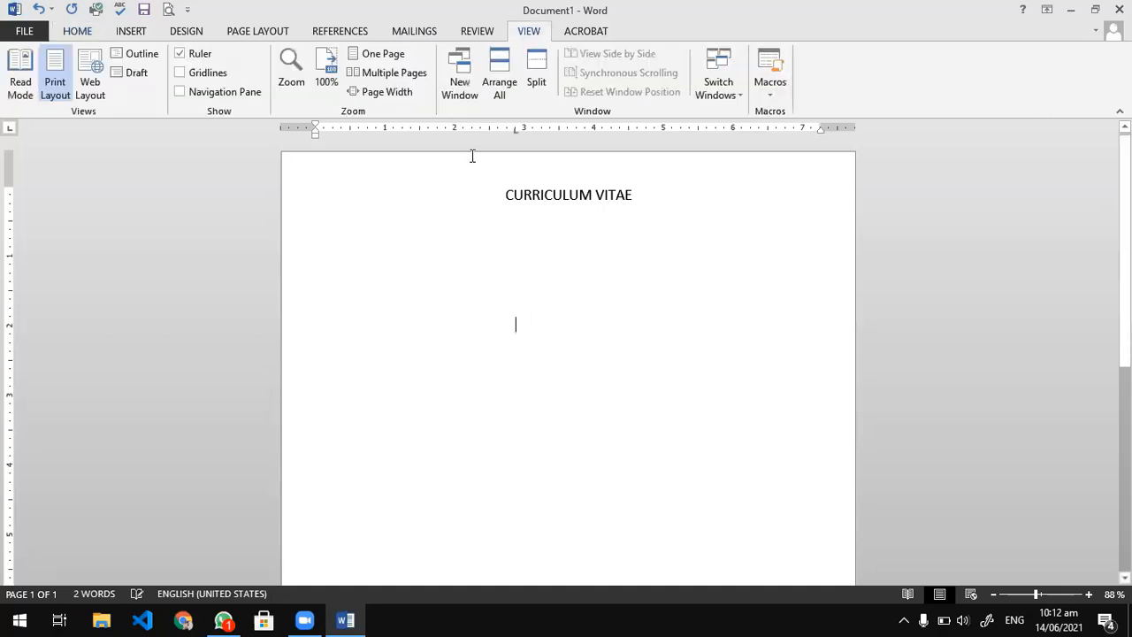
pyautogui.doubleClick(528, 31)
pyautogui.click(252, 32)
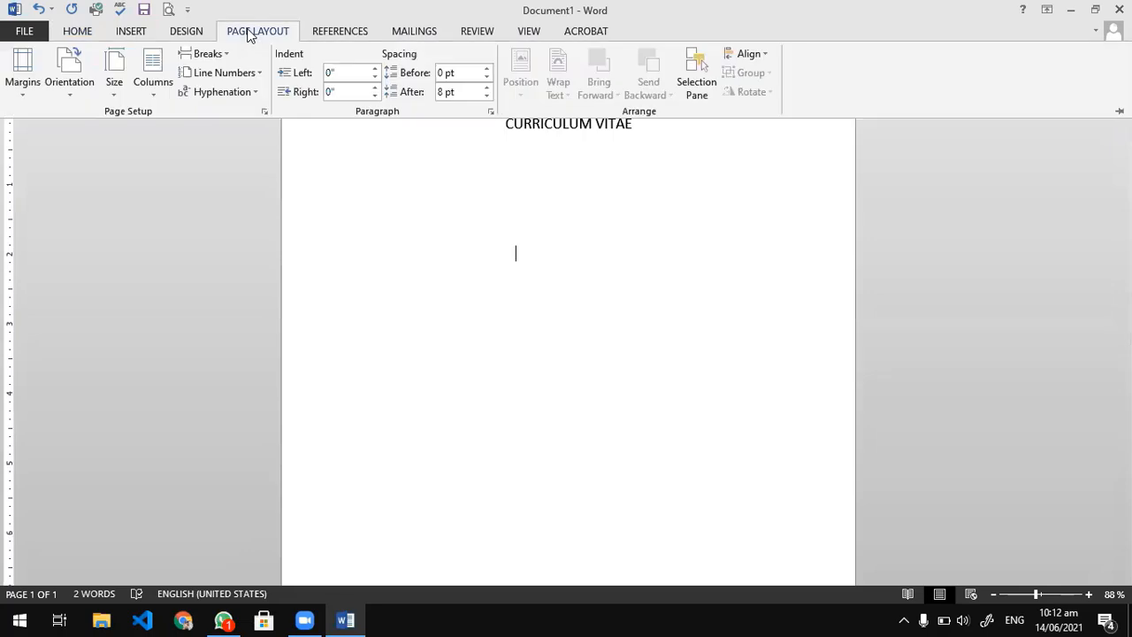
pyautogui.click(66, 31)
pyautogui.click(483, 301)
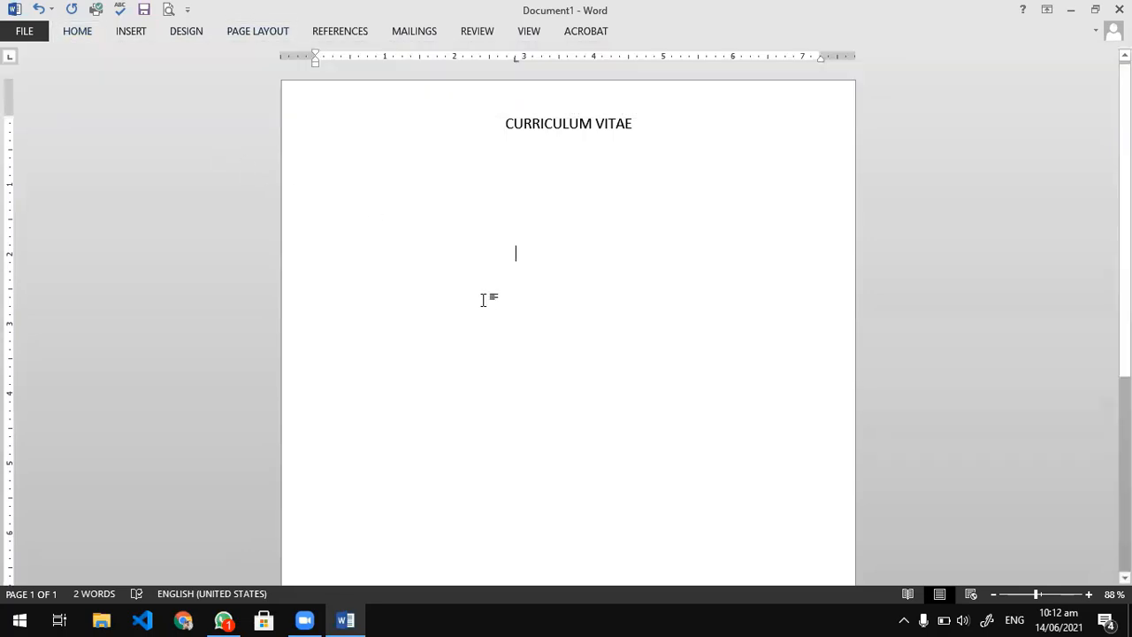
pyautogui.click(331, 30)
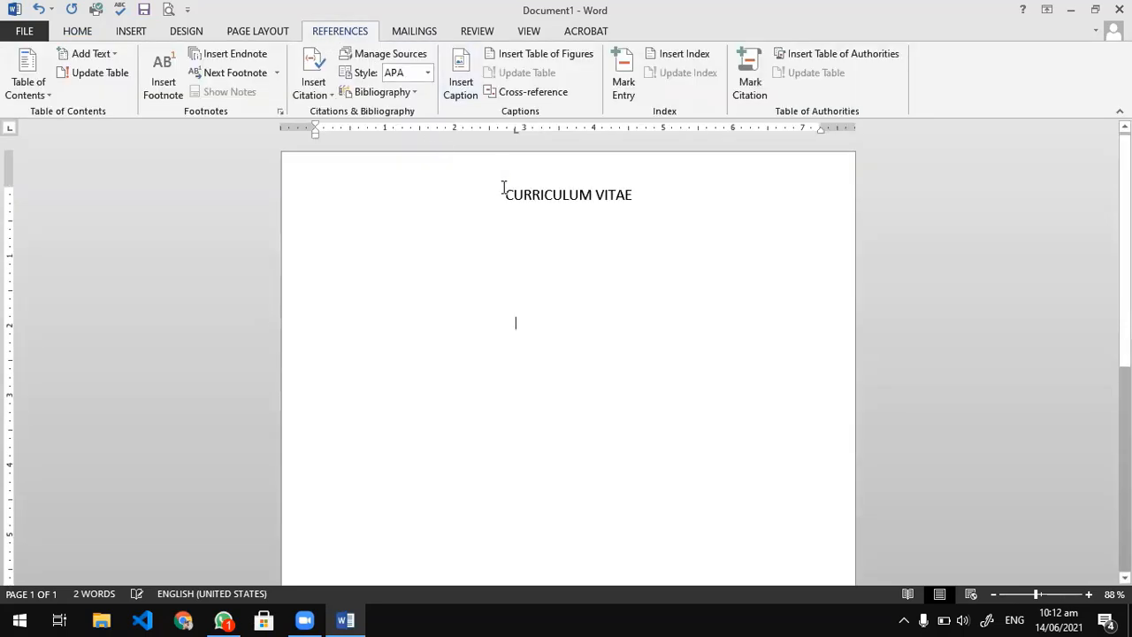
pyautogui.press('BackSpace')
pyautogui.press('BackSpace')
pyautogui.press('BackSpace')
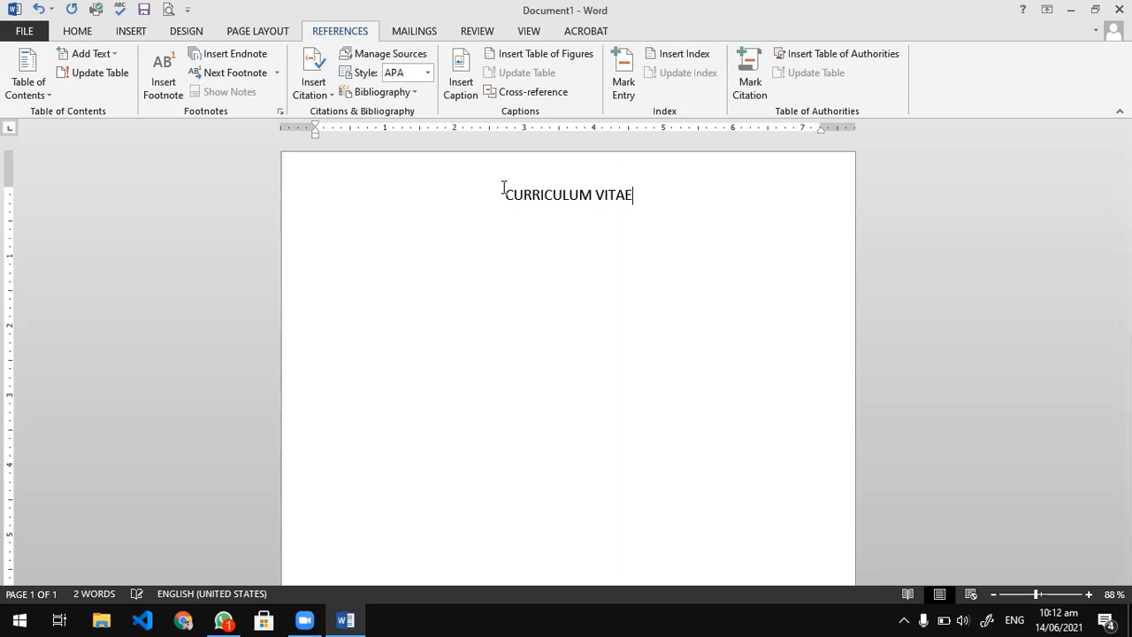
# Start a new left-aligned line below the title and show the paragraph marks and hidden formatting symbols.
pyautogui.press('Return')
pyautogui.click(87, 37)
pyautogui.hotkey('ctrl', 'l')
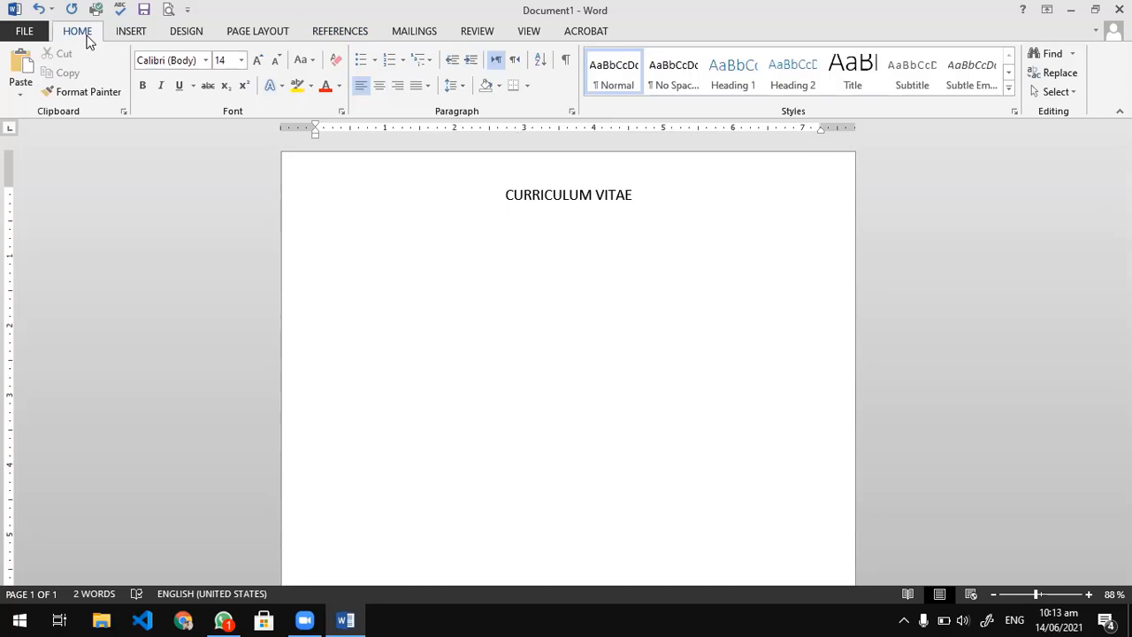
pyautogui.click(564, 62)
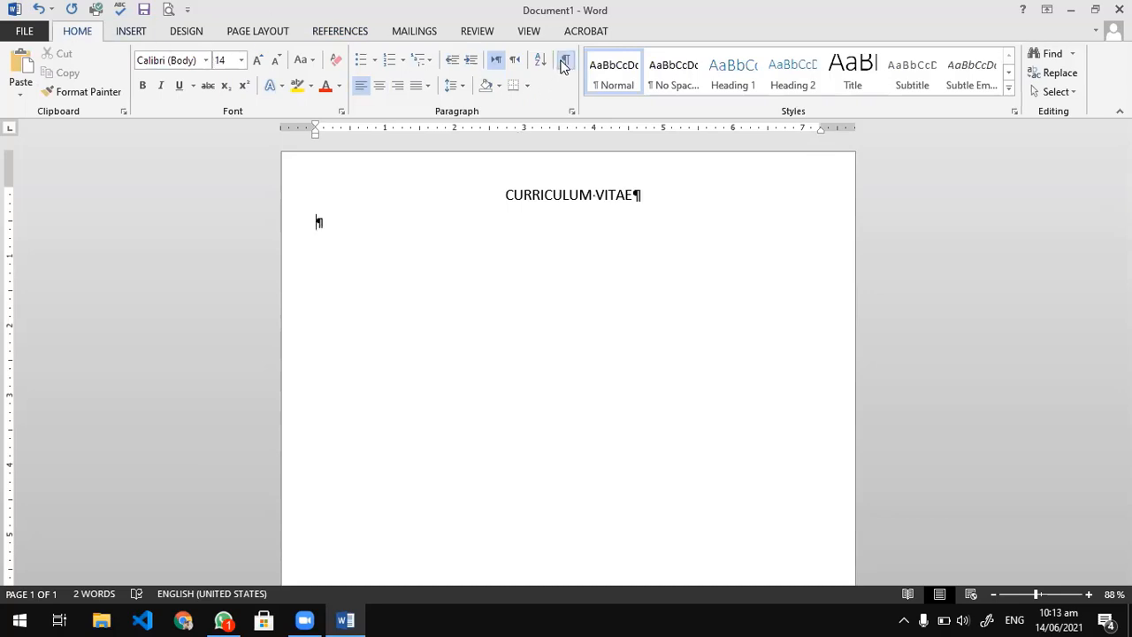
# Enter the label Name on the line below the title, followed by six tabs and a colon.
pyautogui.write('Name')
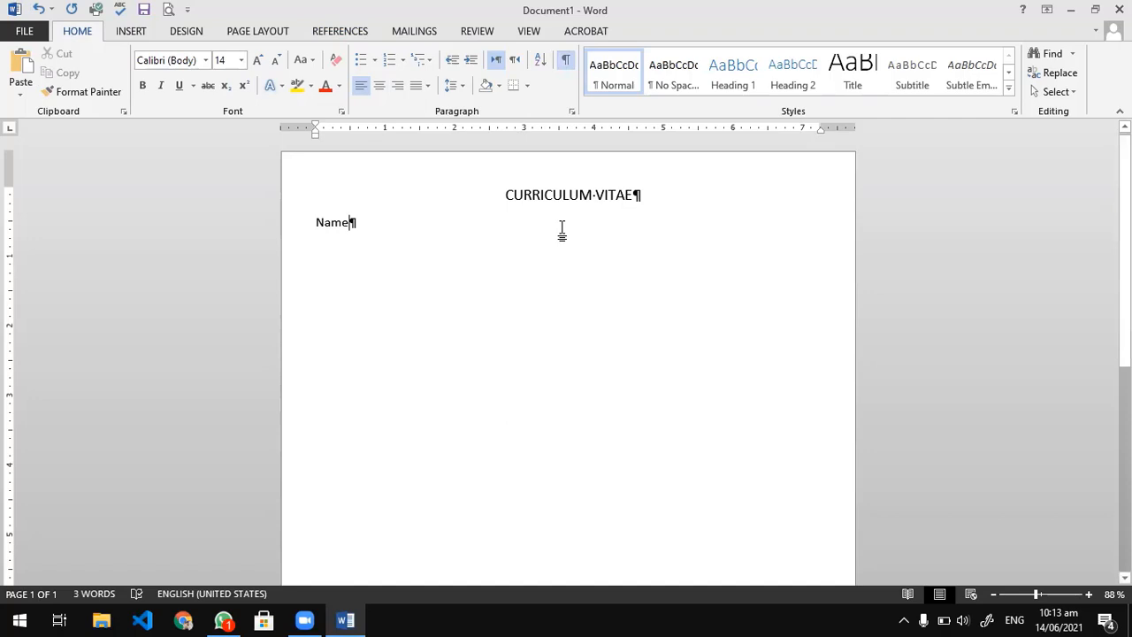
pyautogui.press('Tab')
pyautogui.press('Tab')
pyautogui.press('Tab')
pyautogui.press('Tab')
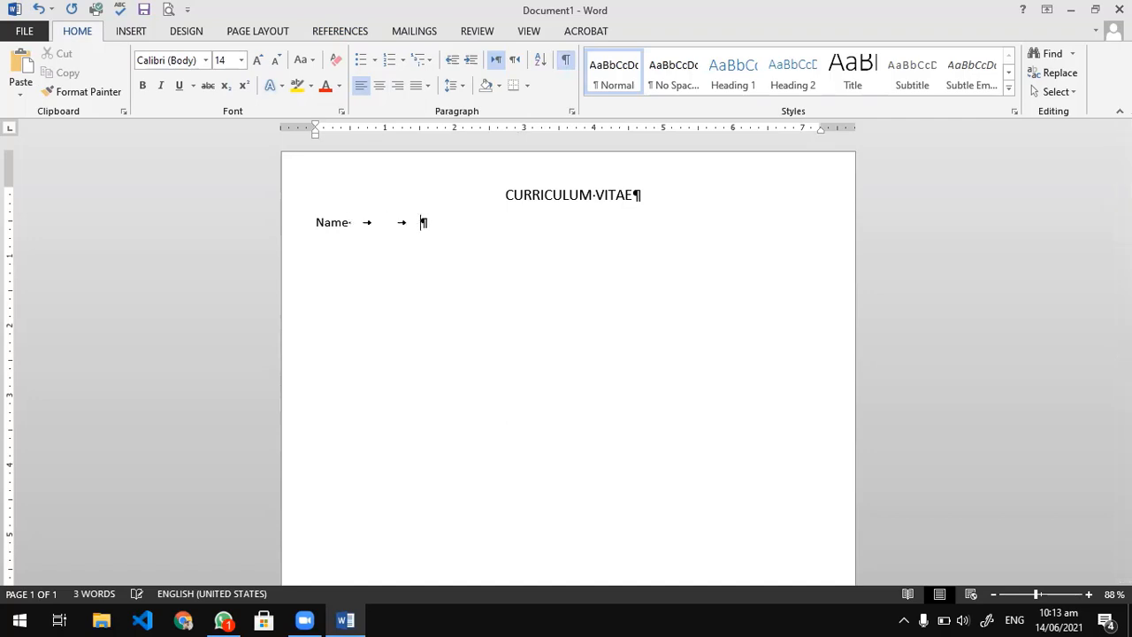
pyautogui.press('Tab')
pyautogui.press('Tab')
pyautogui.press('Tab')
pyautogui.press('BackSpace')
pyautogui.write(':')
# Add four tabs after the colon on the Name line and enter the person's first name.
pyautogui.press('Tab')
pyautogui.press('Tab')
pyautogui.press('Tab')
pyautogui.press('Tab')
pyautogui.write('N')
pyautogui.press('BackSpace')
pyautogui.write('Anis')
pyautogui.click(546, 298)
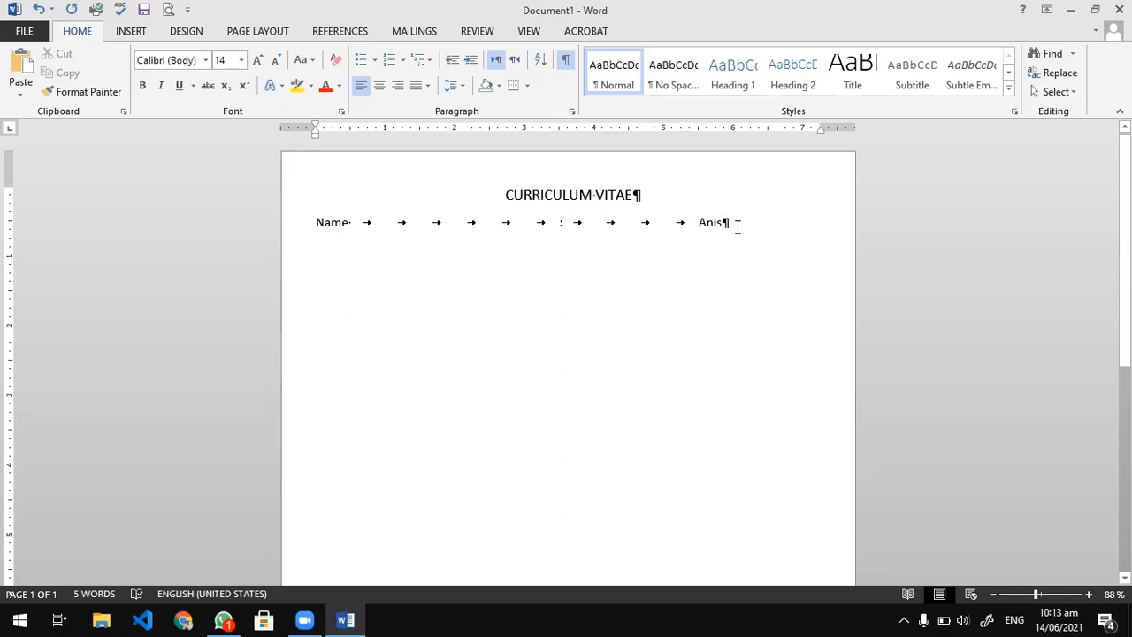
# Complete the person's full name at the end of the Name line and append the text From Karachi PAkistan.
pyautogui.moveTo(750, 227); pyautogui.dragTo(317, 222)
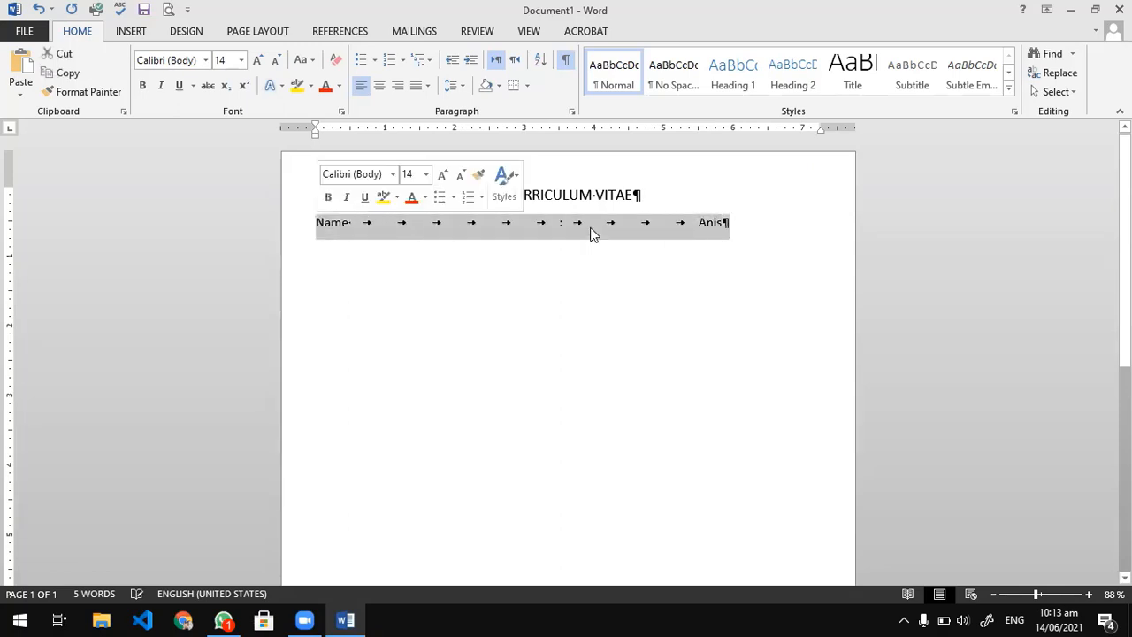
pyautogui.click(756, 223)
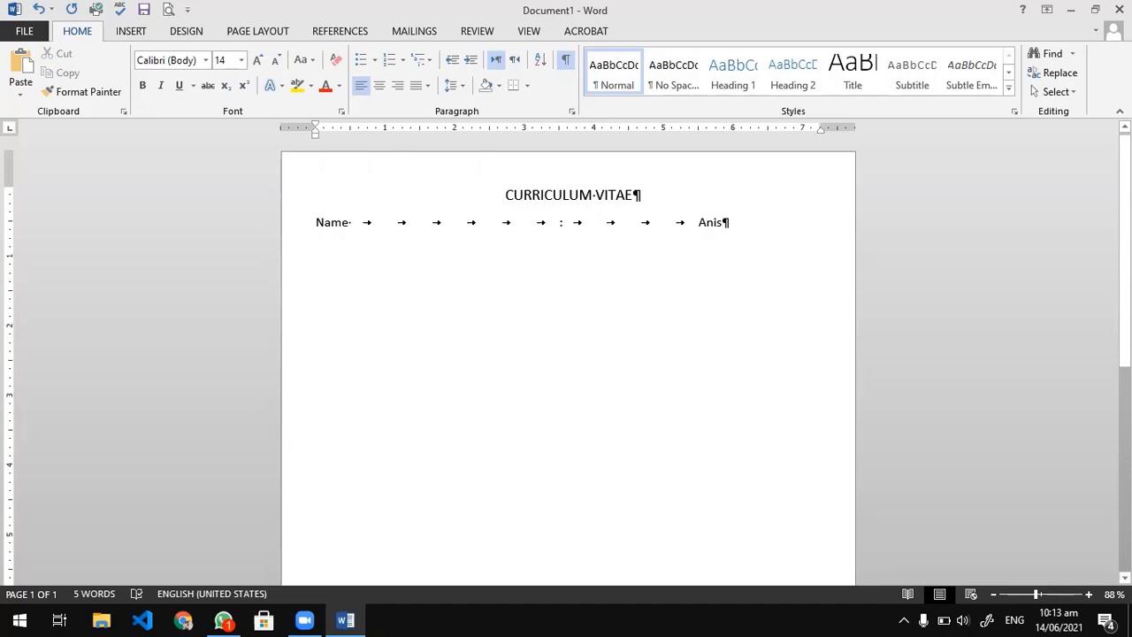
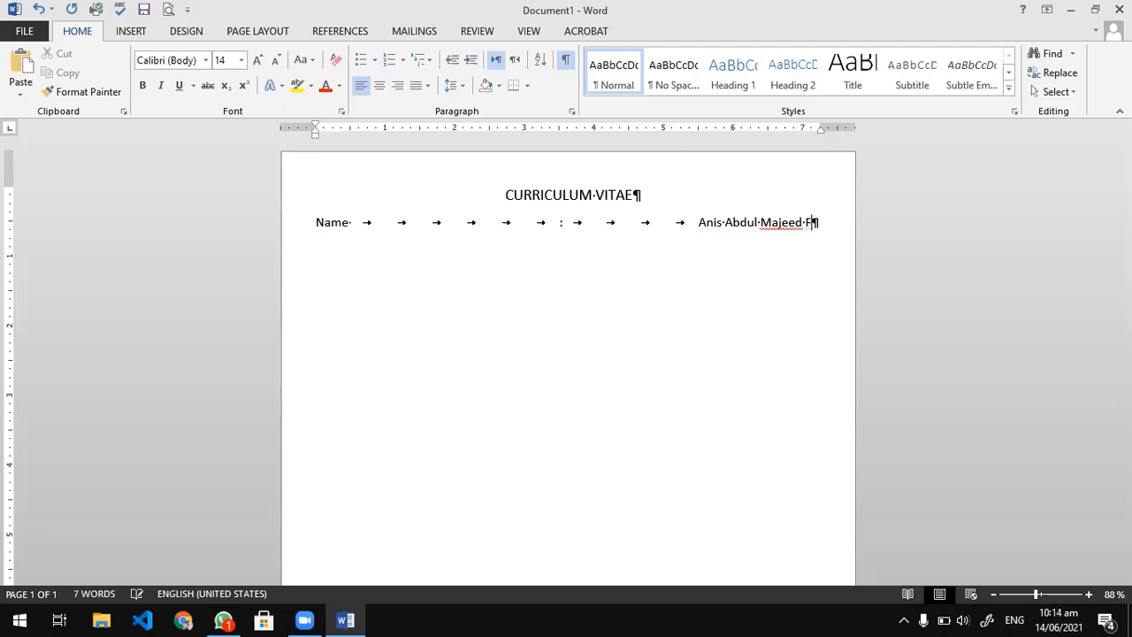
pyautogui.press('Return')
pyautogui.write('From Karachi ')
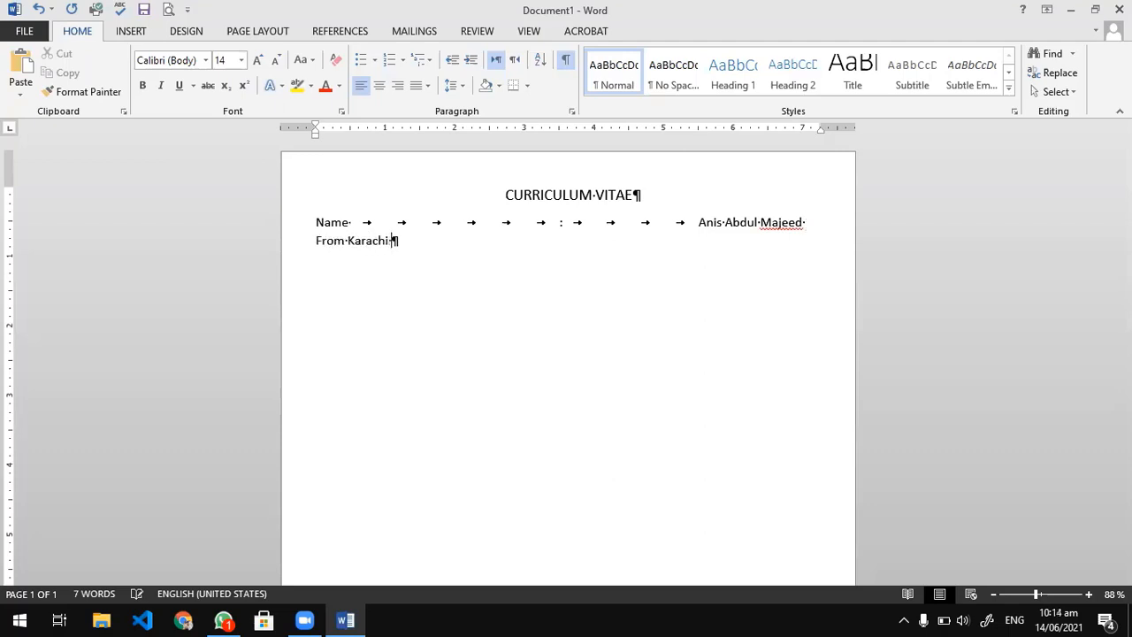
pyautogui.write('PAkistan')
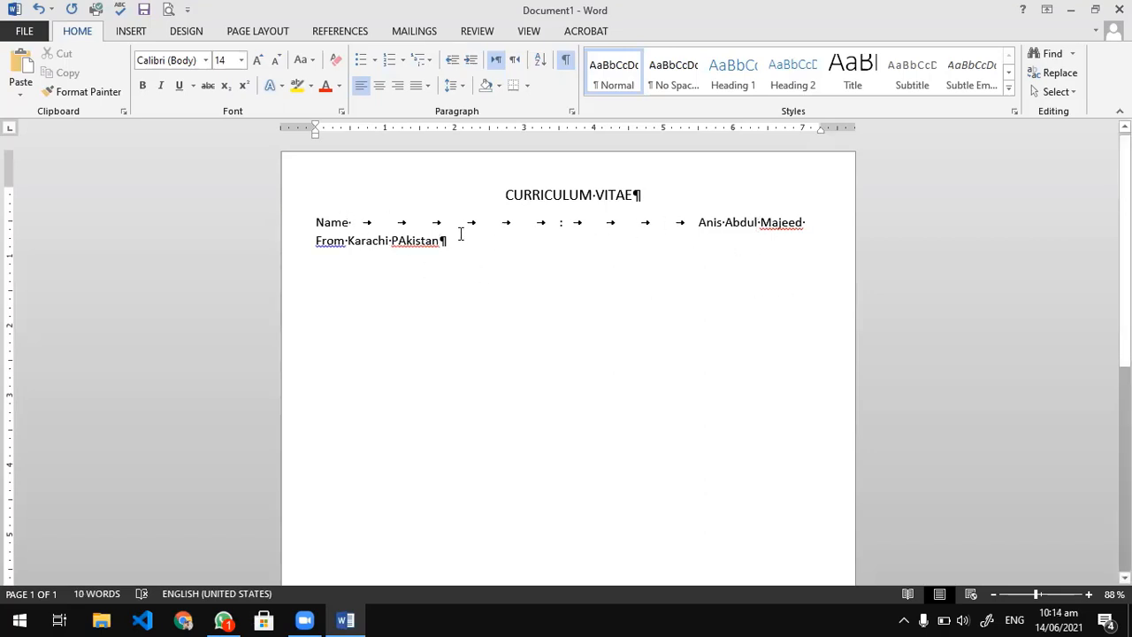
# Remove two tabs before the colon and two after it so the Name entry fits on one line.
pyautogui.moveTo(442, 244); pyautogui.dragTo(347, 228)
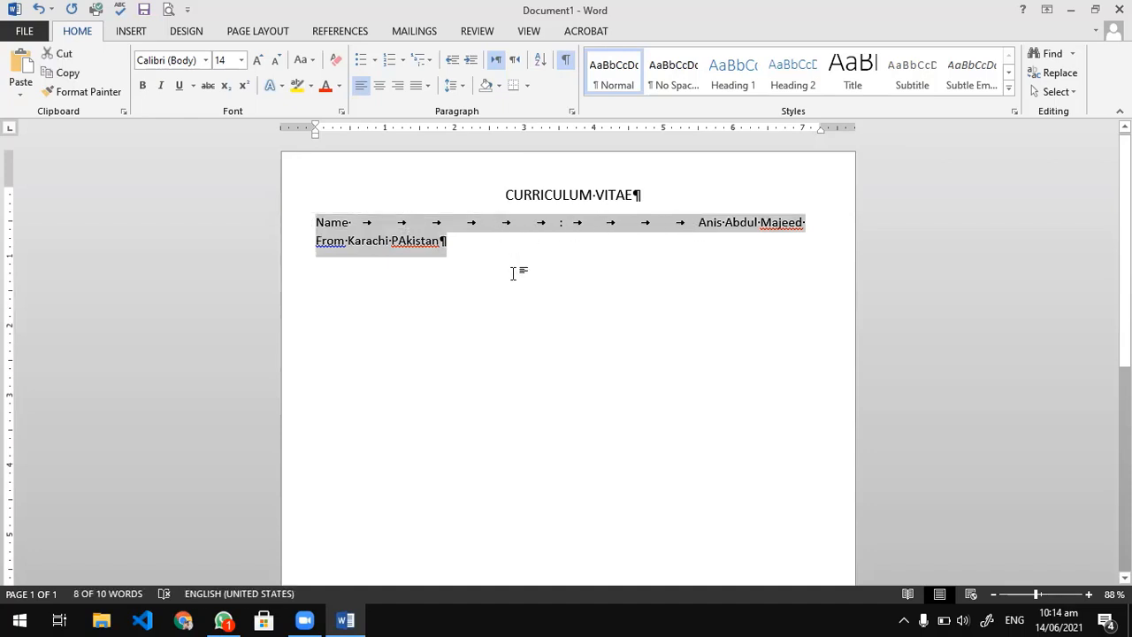
pyautogui.click(523, 224)
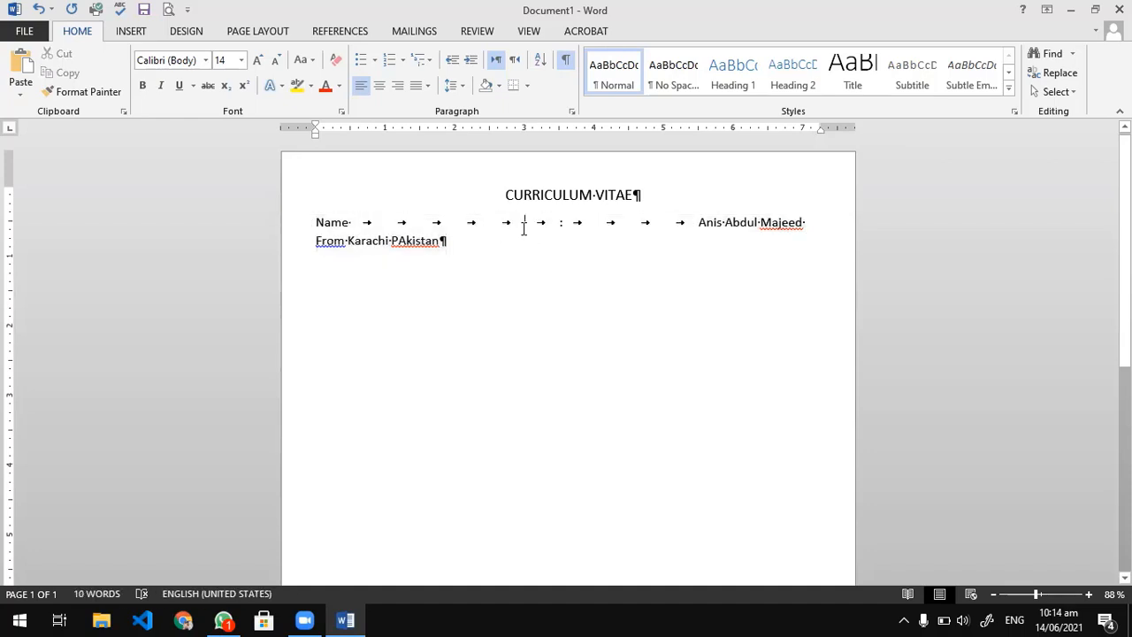
pyautogui.press('BackSpace')
pyautogui.press('BackSpace')
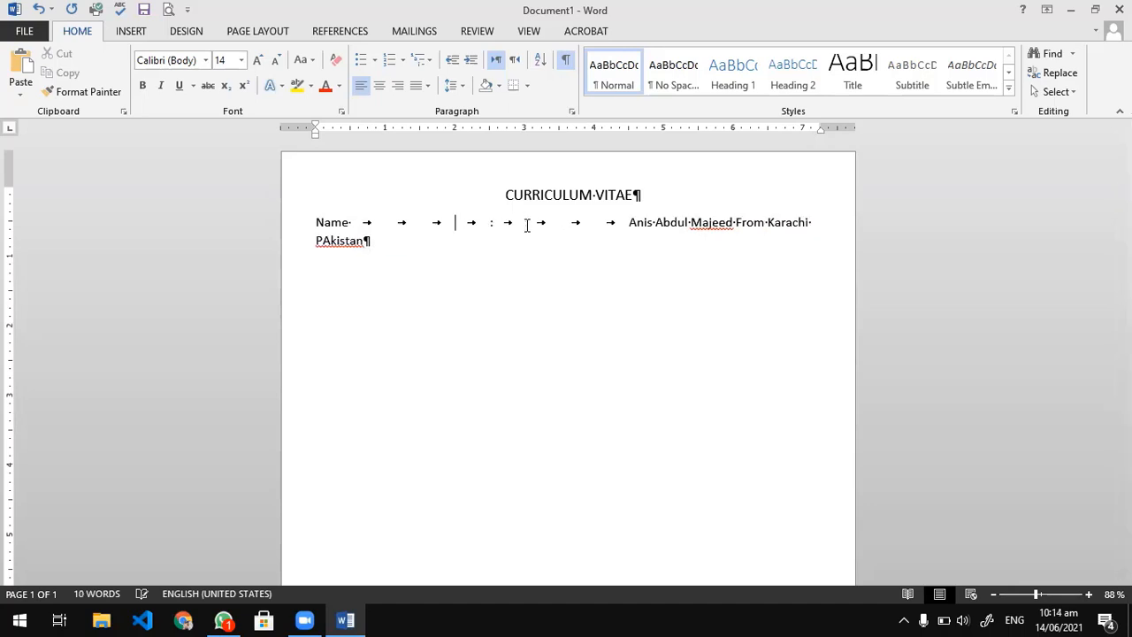
pyautogui.press('BackSpace')
pyautogui.press('BackSpace')
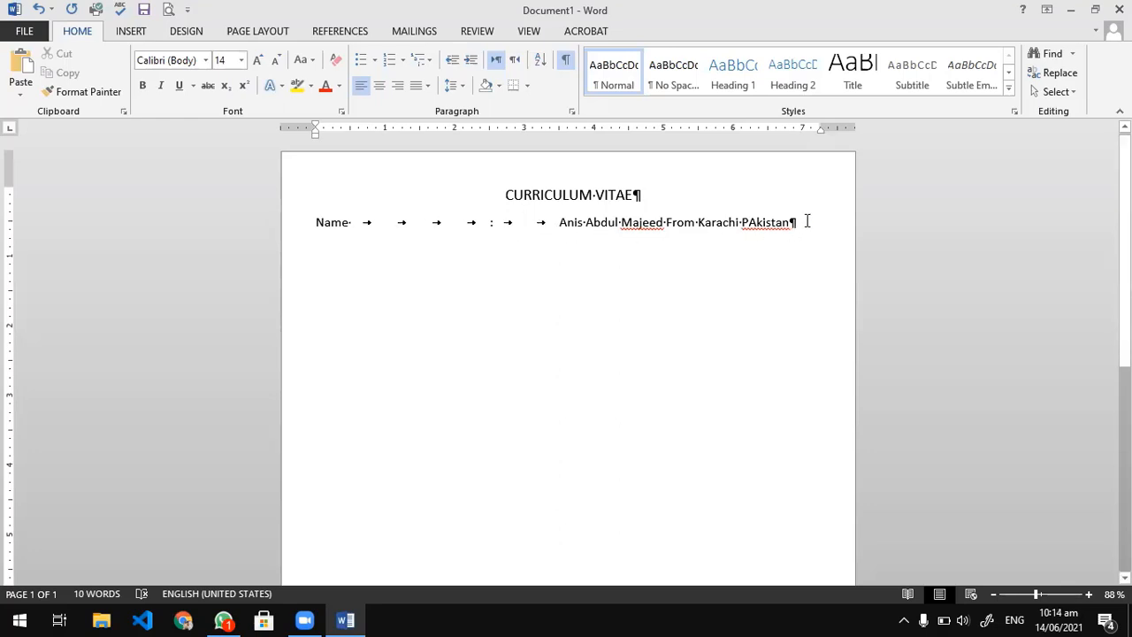
pyautogui.moveTo(804, 220); pyautogui.dragTo(312, 220)
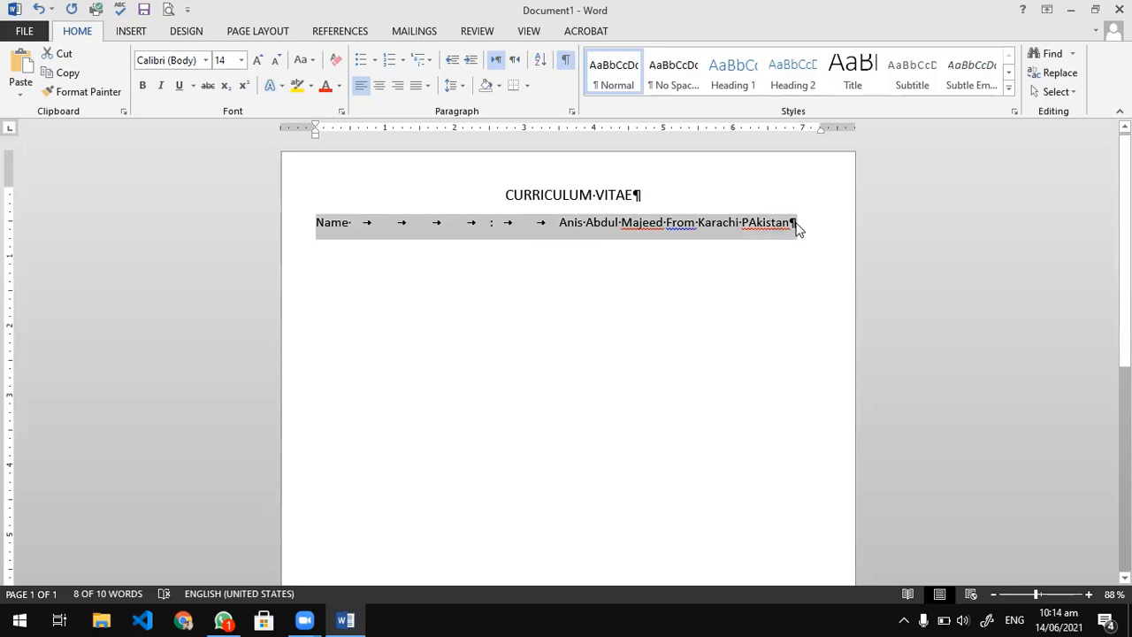
pyautogui.click(796, 227)
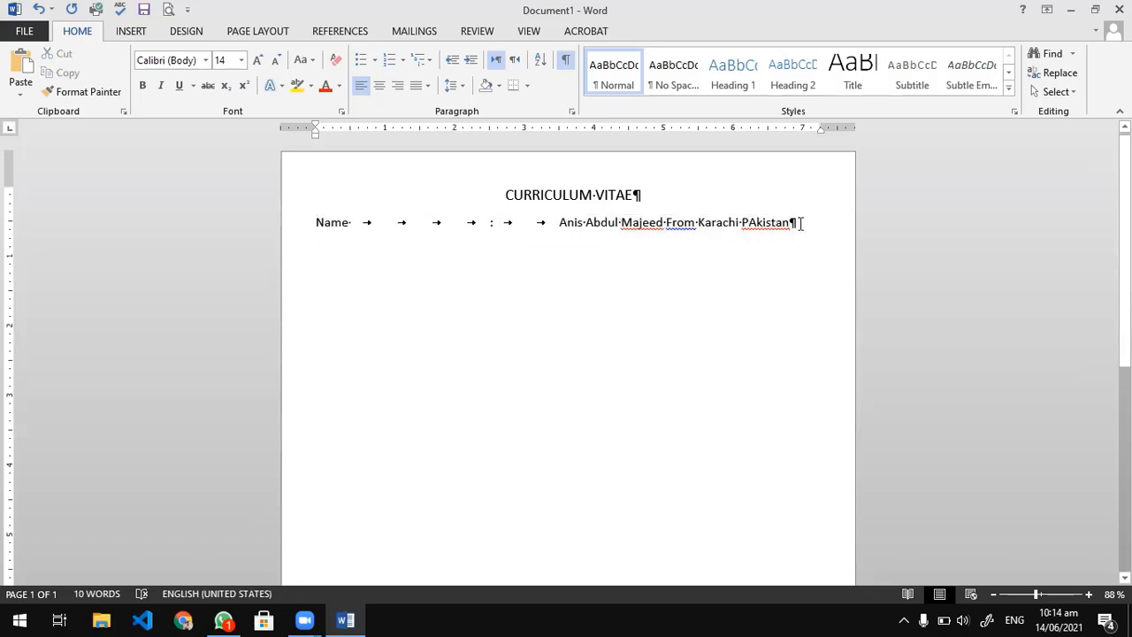
pyautogui.moveTo(800, 224); pyautogui.dragTo(325, 222)
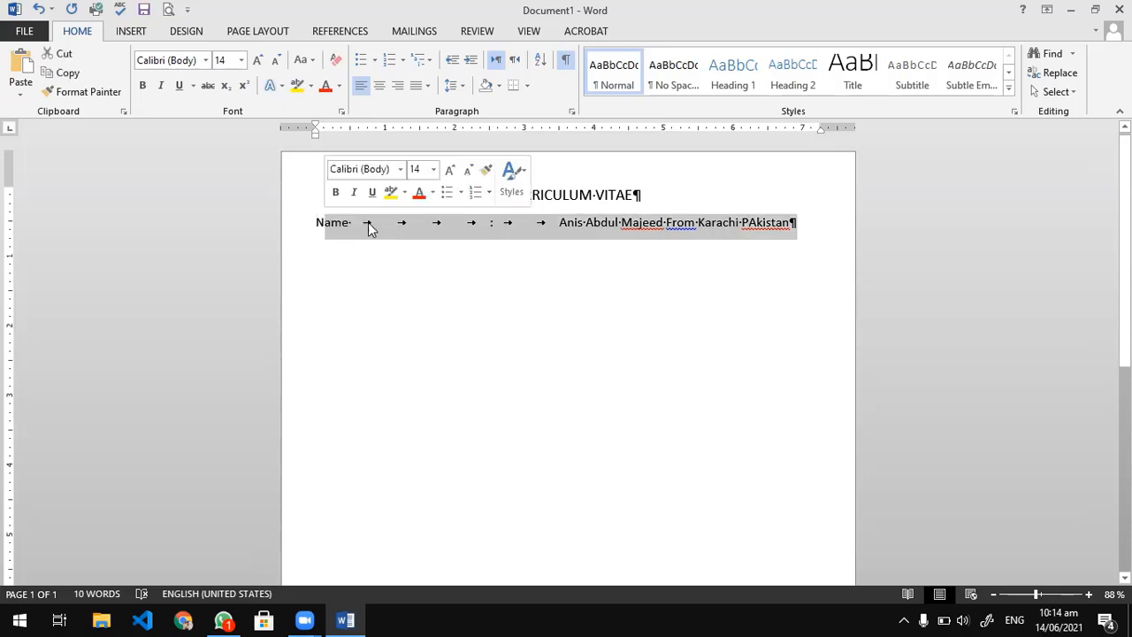
pyautogui.click(576, 237)
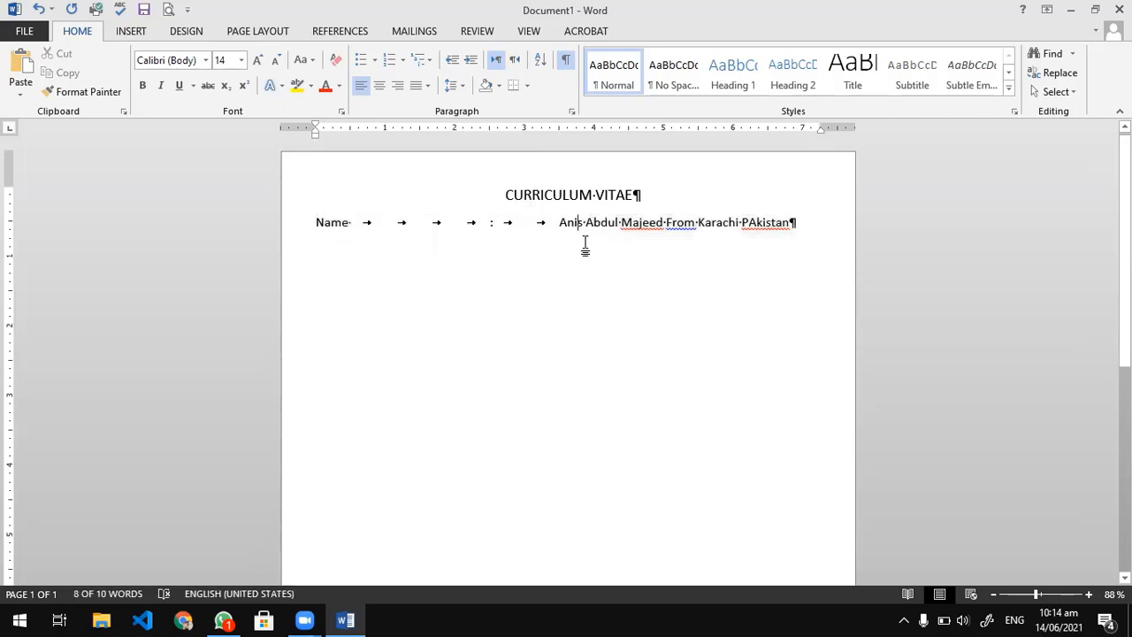
pyautogui.click(812, 224)
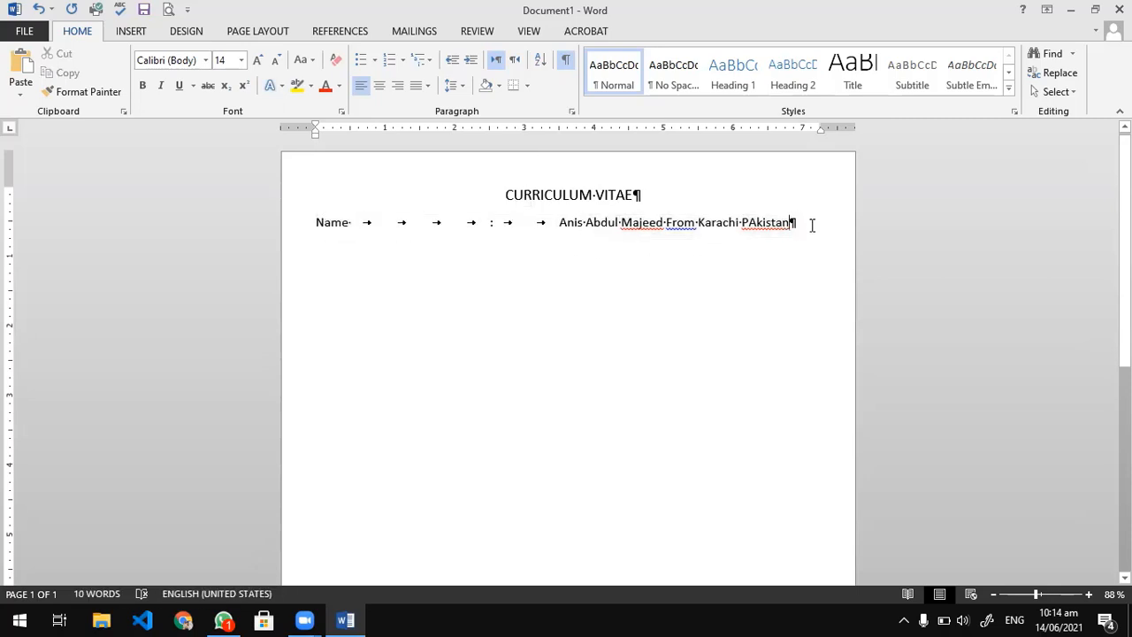
pyautogui.moveTo(811, 225); pyautogui.dragTo(297, 222)
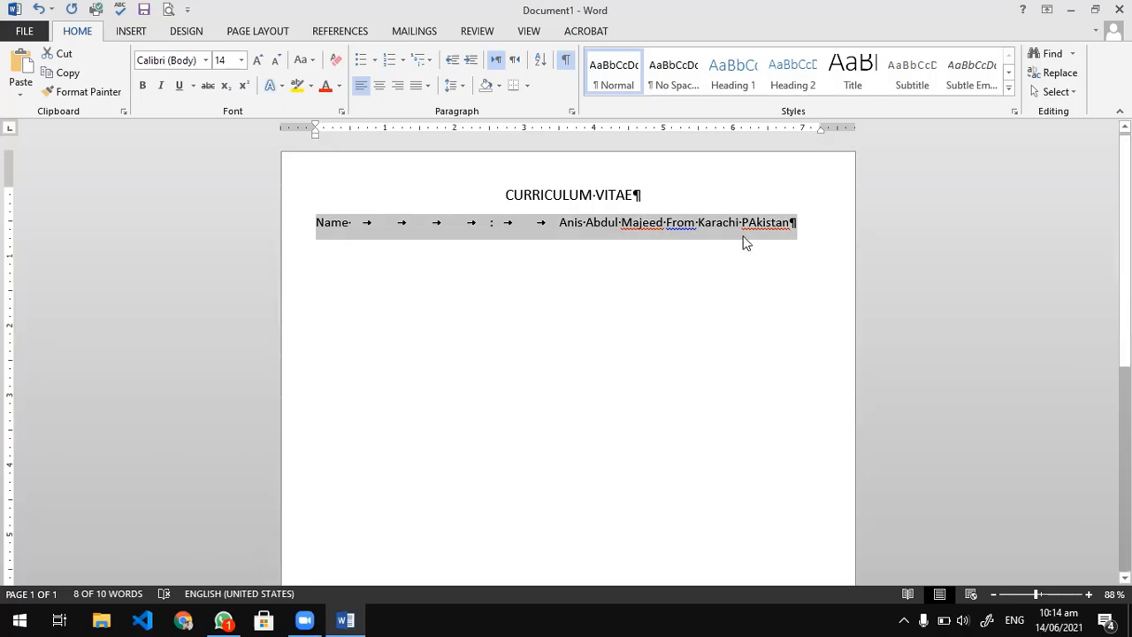
pyautogui.click(569, 227)
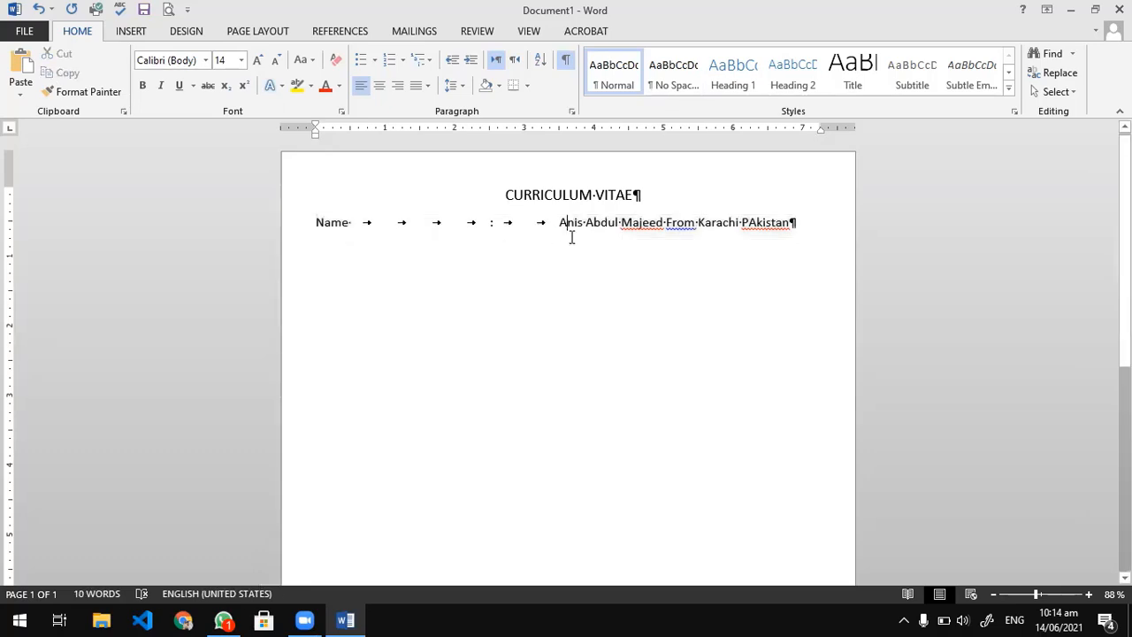
# Remove two tabs before the colon and one after it on the Name line.
pyautogui.click(485, 223)
pyautogui.press('BackSpace')
pyautogui.press('BackSpace')
pyautogui.click(477, 222)
pyautogui.press('BackSpace')
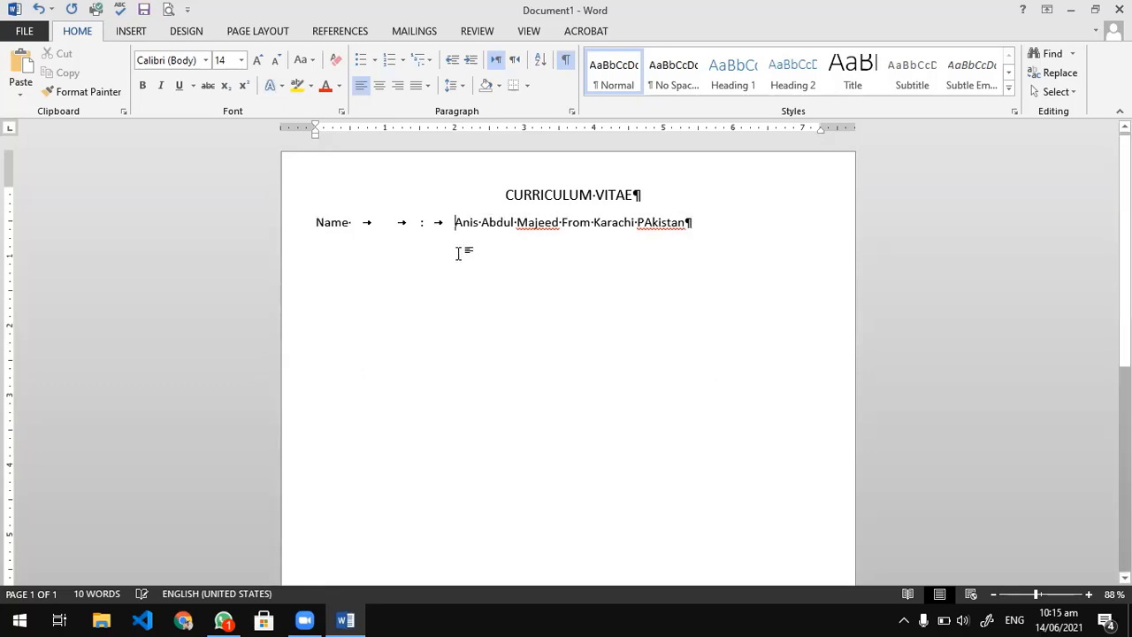
# Add a line below the Name entry with the label Father Name: followed by four tabs.
pyautogui.click(713, 221)
pyautogui.press('Return')
pyautogui.write('F')
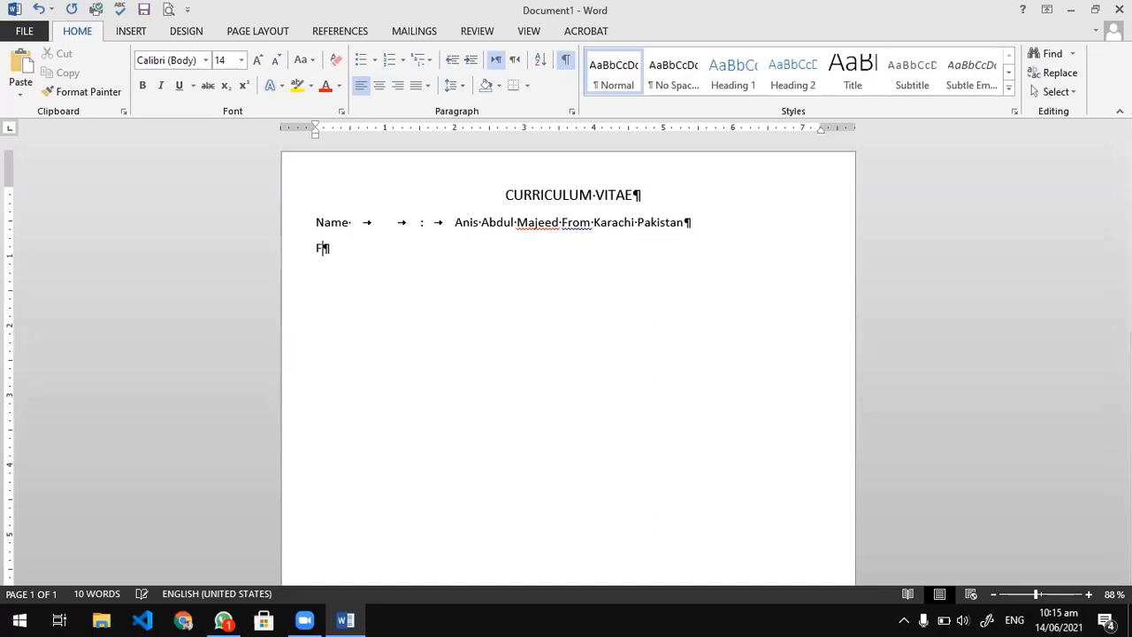
pyautogui.write('ather Name:')
pyautogui.press('Tab')
pyautogui.press('Tab')
pyautogui.press('Tab')
pyautogui.press('Tab')
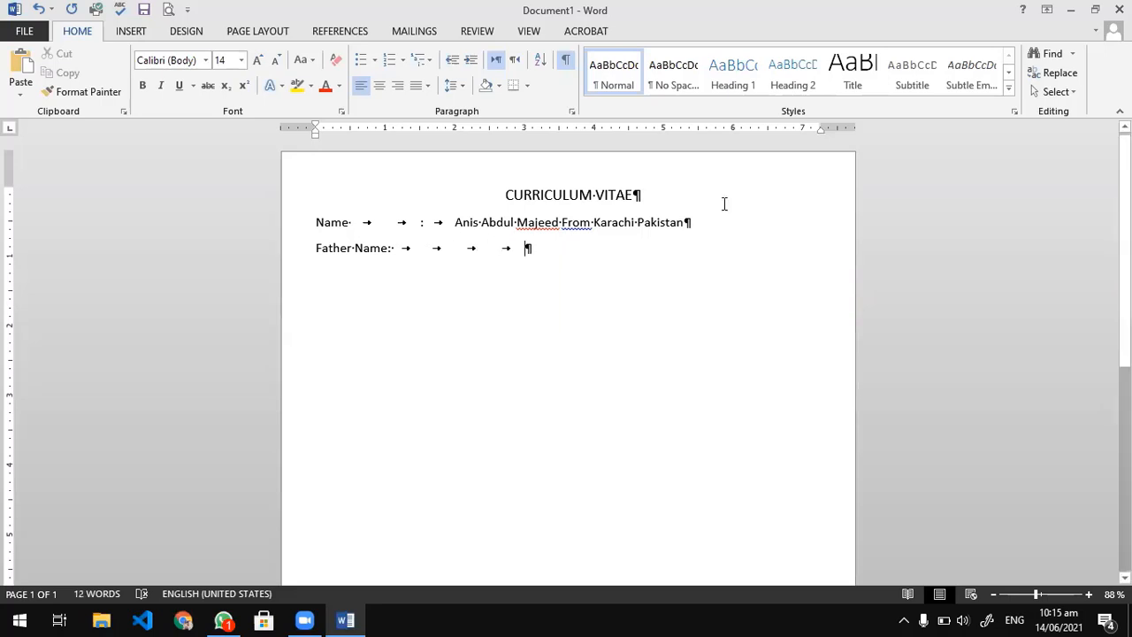
# Delete the Father Name line and the whole Name line, leaving one empty paragraph below the title.
pyautogui.press('BackSpace')
pyautogui.press('BackSpace')
pyautogui.press('BackSpace')
pyautogui.press('BackSpace')
pyautogui.press('BackSpace')
pyautogui.press('BackSpace')
pyautogui.press('BackSpace')
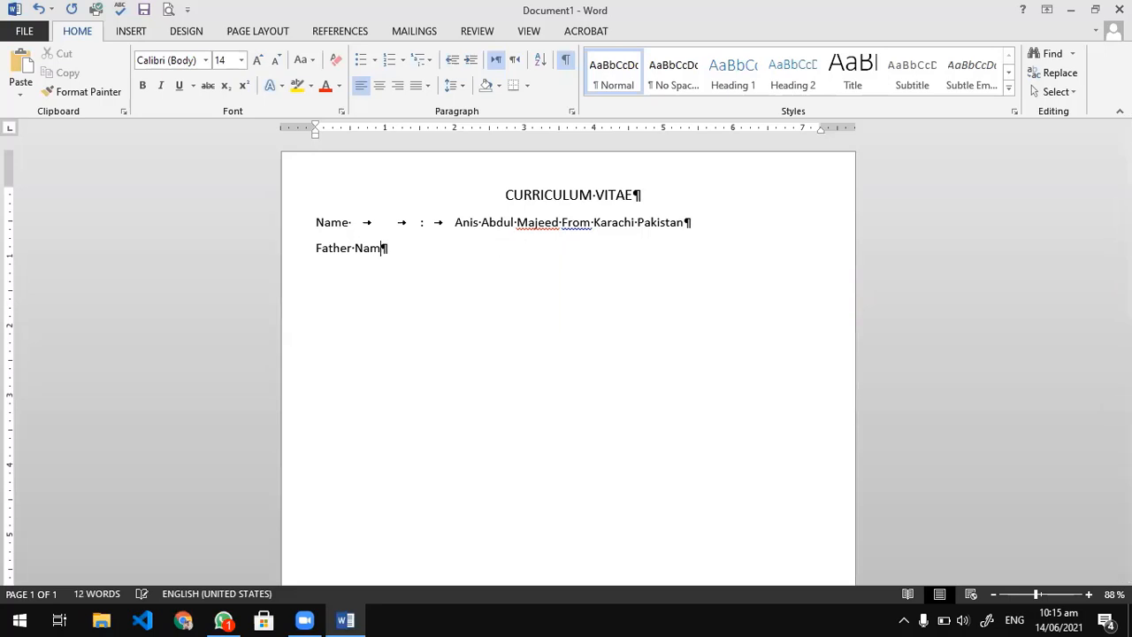
pyautogui.press('BackSpace')
pyautogui.press('BackSpace')
pyautogui.press('BackSpace')
pyautogui.press('BackSpace')
pyautogui.press('BackSpace')
pyautogui.press('BackSpace')
pyautogui.press('BackSpace')
pyautogui.press('BackSpace')
pyautogui.press('BackSpace')
pyautogui.press('BackSpace')
pyautogui.press('BackSpace')
pyautogui.press('BackSpace')
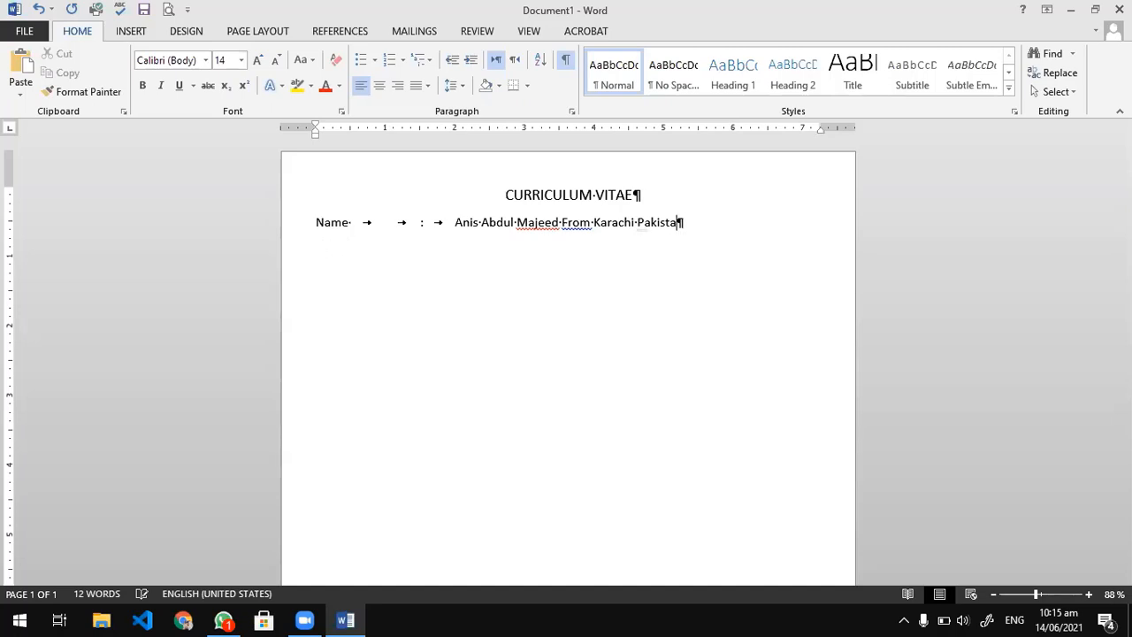
pyautogui.press('BackSpace')
pyautogui.press('BackSpace')
pyautogui.press('BackSpace')
pyautogui.press('BackSpace')
pyautogui.press('BackSpace')
pyautogui.press('BackSpace')
pyautogui.press('BackSpace')
pyautogui.press('BackSpace')
pyautogui.press('BackSpace')
pyautogui.press('BackSpace')
pyautogui.press('BackSpace')
pyautogui.press('BackSpace')
pyautogui.press('BackSpace')
pyautogui.press('BackSpace')
pyautogui.press('BackSpace')
pyautogui.press('BackSpace')
pyautogui.press('BackSpace')
pyautogui.press('BackSpace')
pyautogui.press('BackSpace')
pyautogui.press('BackSpace')
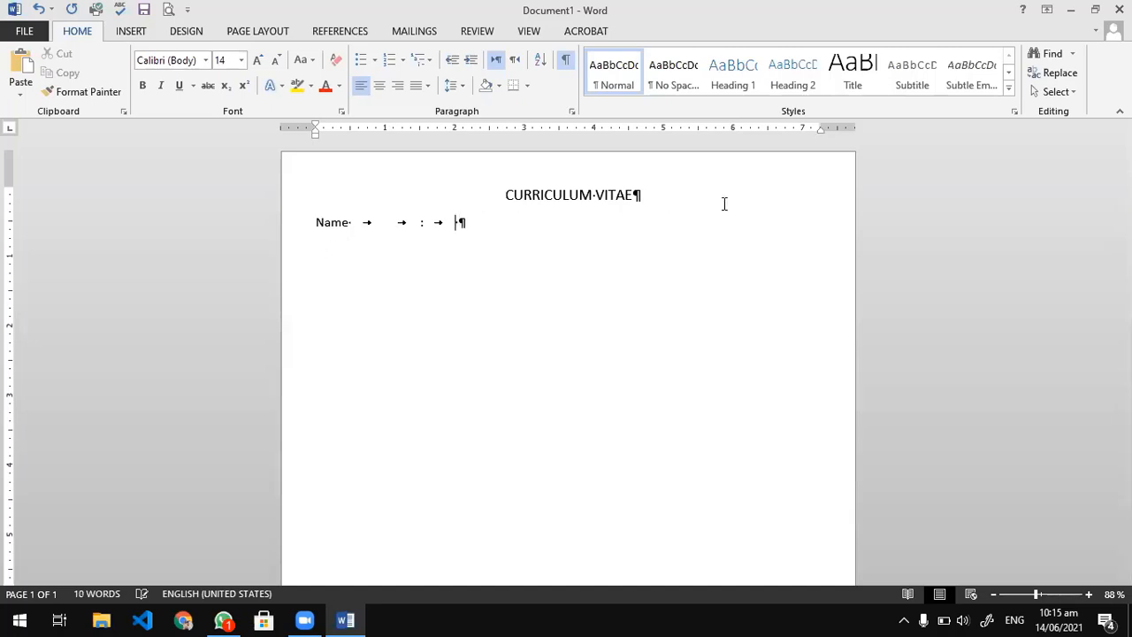
pyautogui.press('BackSpace')
pyautogui.press('BackSpace')
pyautogui.press('BackSpace')
pyautogui.press('BackSpace')
pyautogui.press('BackSpace')
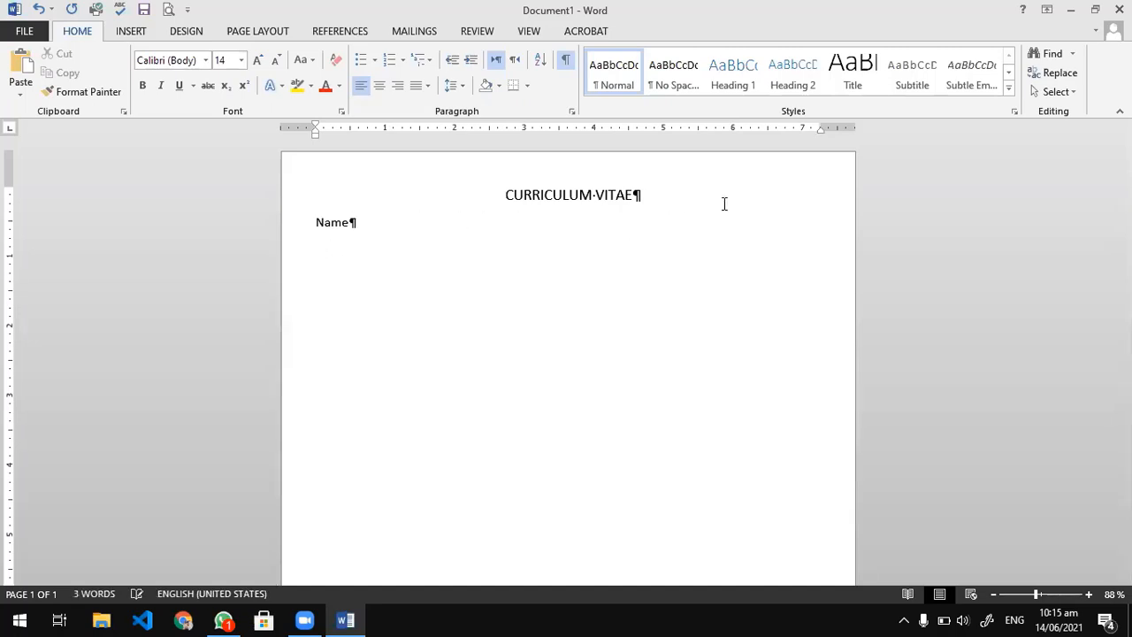
pyautogui.press('BackSpace')
pyautogui.press('BackSpace')
pyautogui.press('BackSpace')
pyautogui.press('BackSpace')
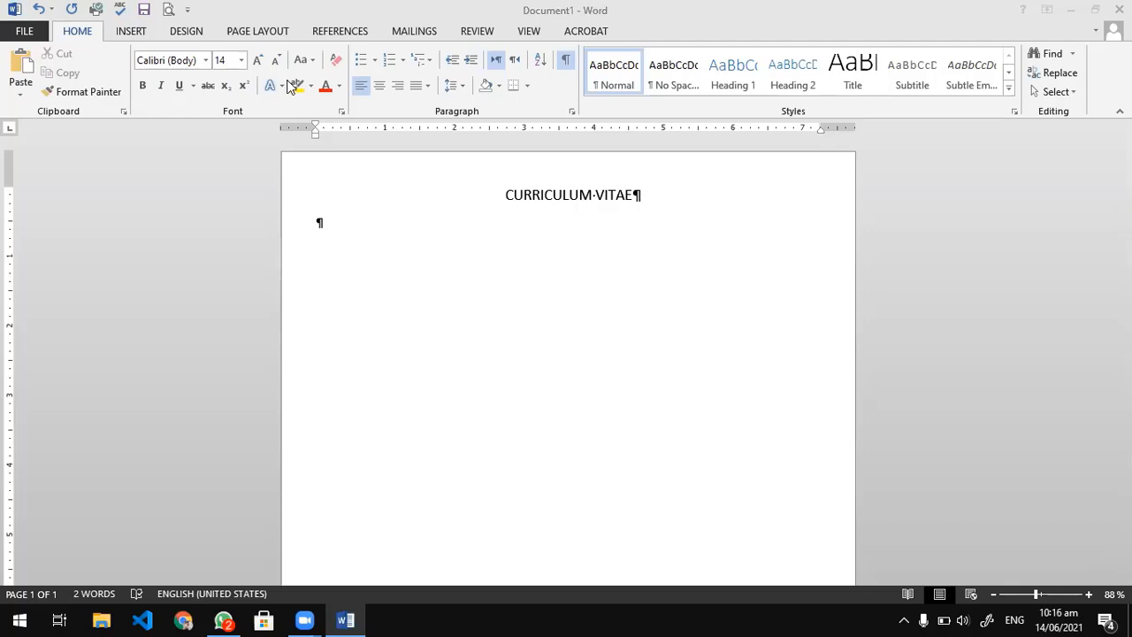
# Set left-aligned tab stops without leader at 0, 2.5 and 3 inches for the empty paragraph below the title.
pyautogui.click(345, 229)
pyautogui.click(343, 228)
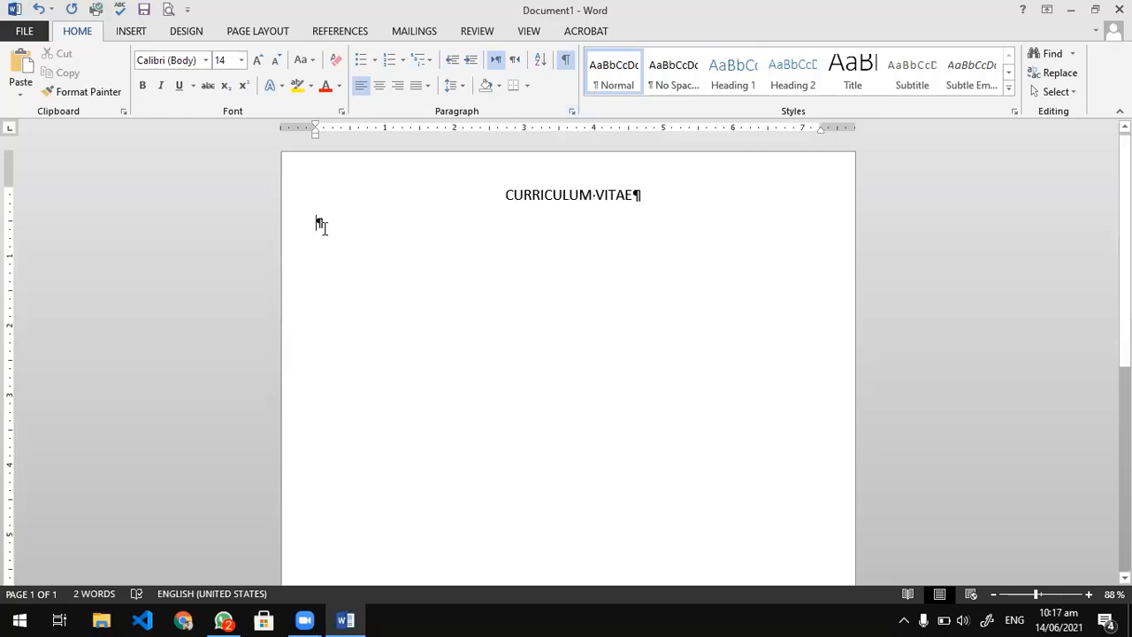
pyautogui.click(572, 113)
pyautogui.click(167, 488)
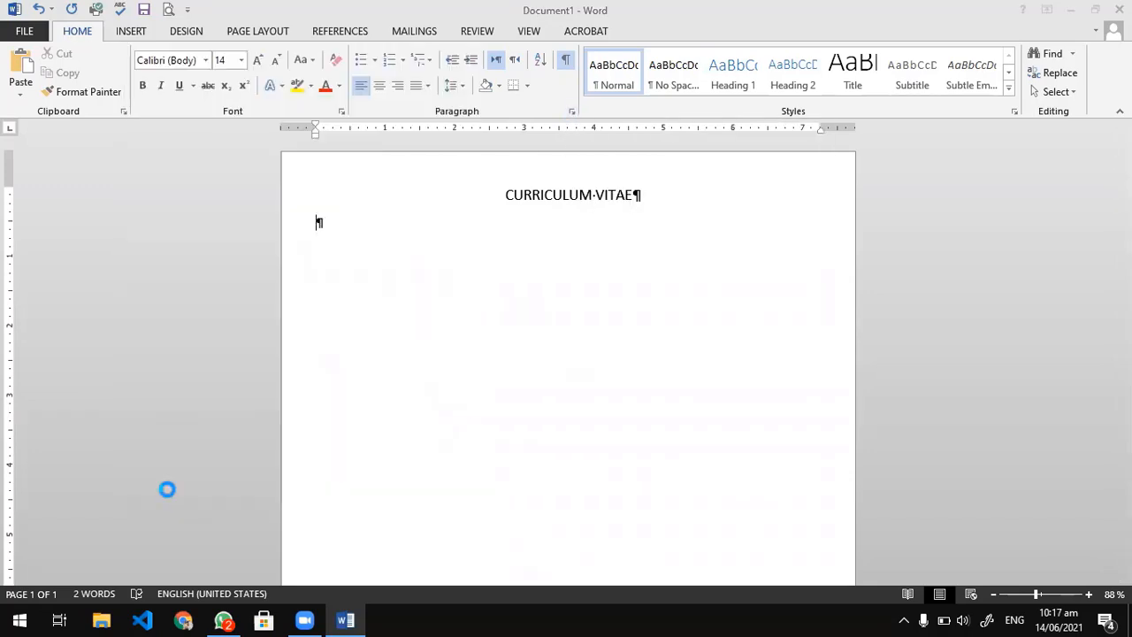
pyautogui.write('0')
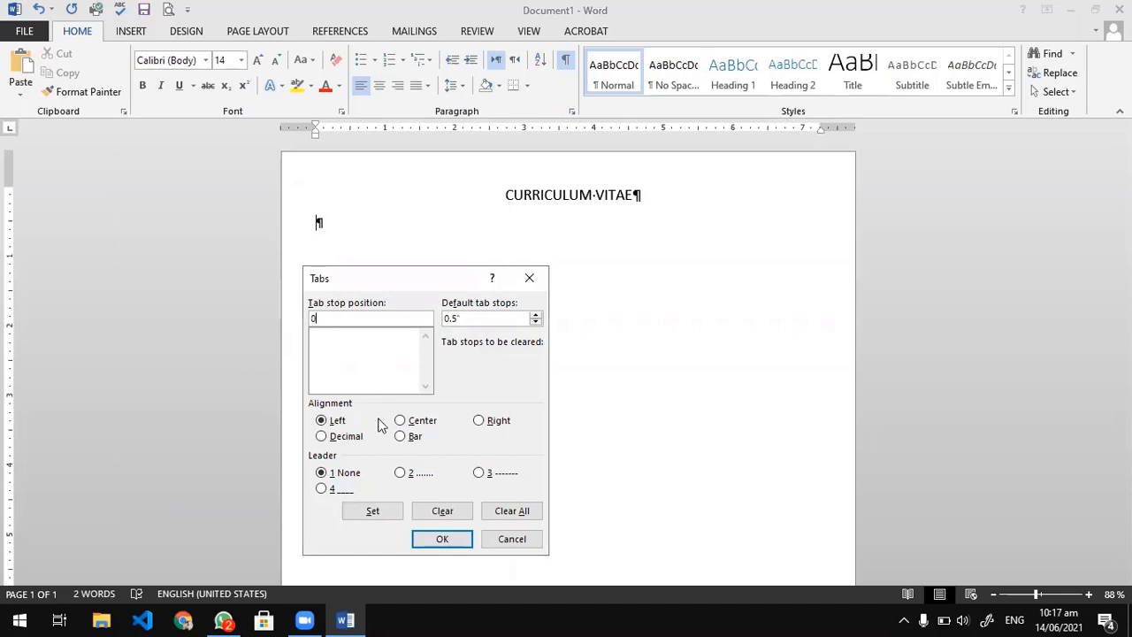
pyautogui.click(374, 512)
pyautogui.write('2')
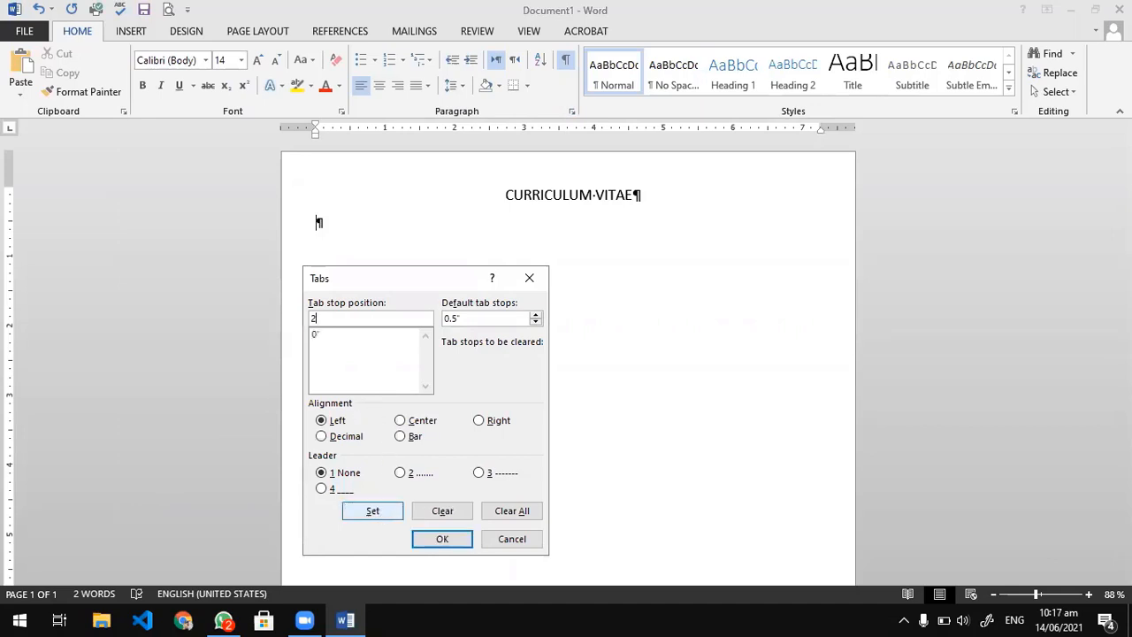
pyautogui.write('.5')
pyautogui.click(385, 518)
pyautogui.write('3')
pyautogui.click(375, 515)
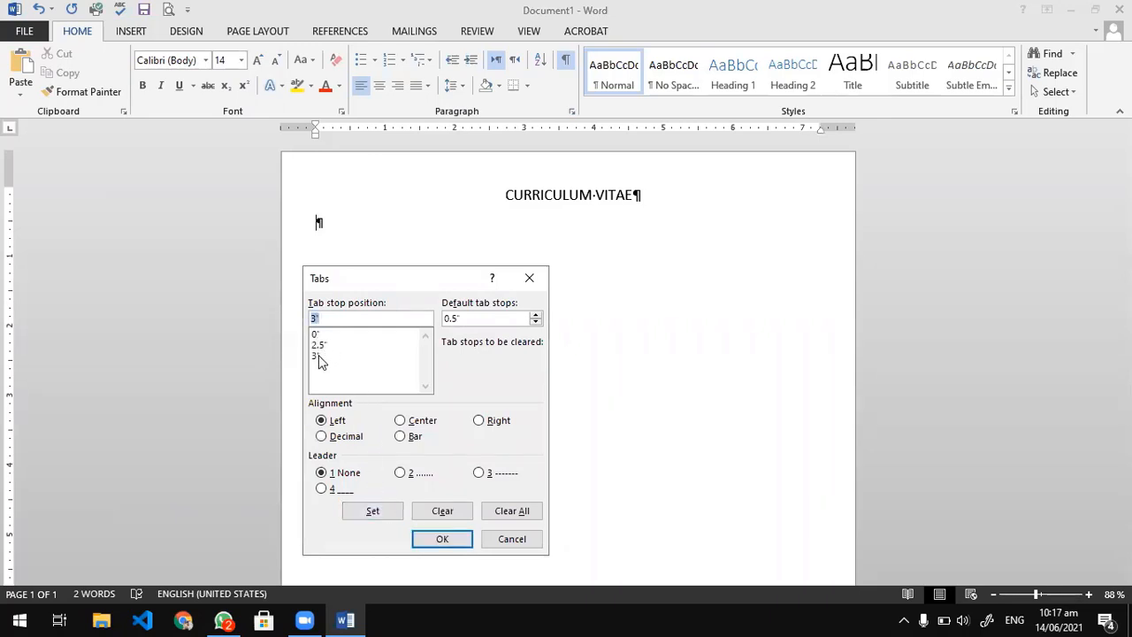
pyautogui.click(439, 539)
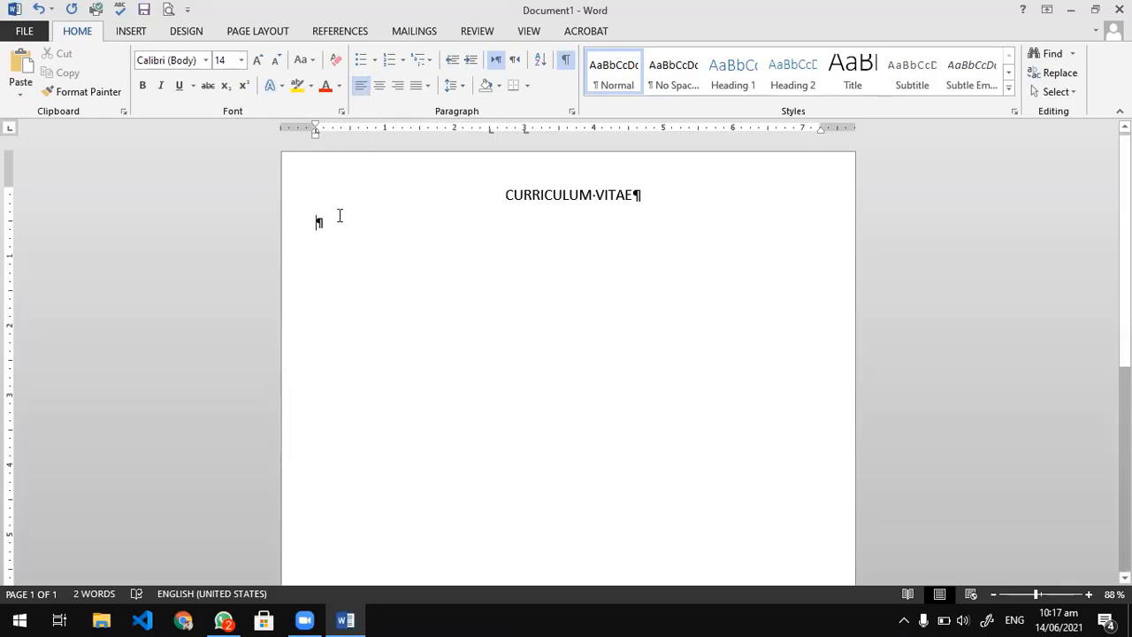
# Enter the label Name, a tab, a colon, another tab and the person's first name below the title.
pyautogui.write('Name')
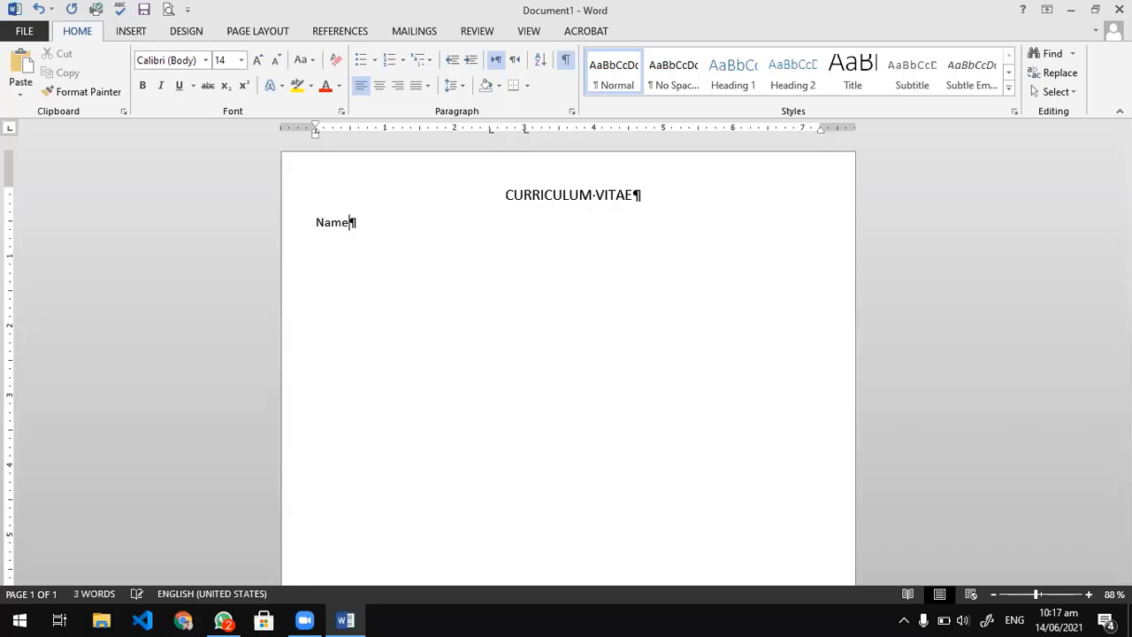
pyautogui.press('Tab')
pyautogui.write(':')
pyautogui.press('Tab')
pyautogui.write('Anis')
# Add a second line with the label Father Name, a tab, a colon, another tab and the father's full name.
pyautogui.press('Return')
pyautogui.write('Father ')
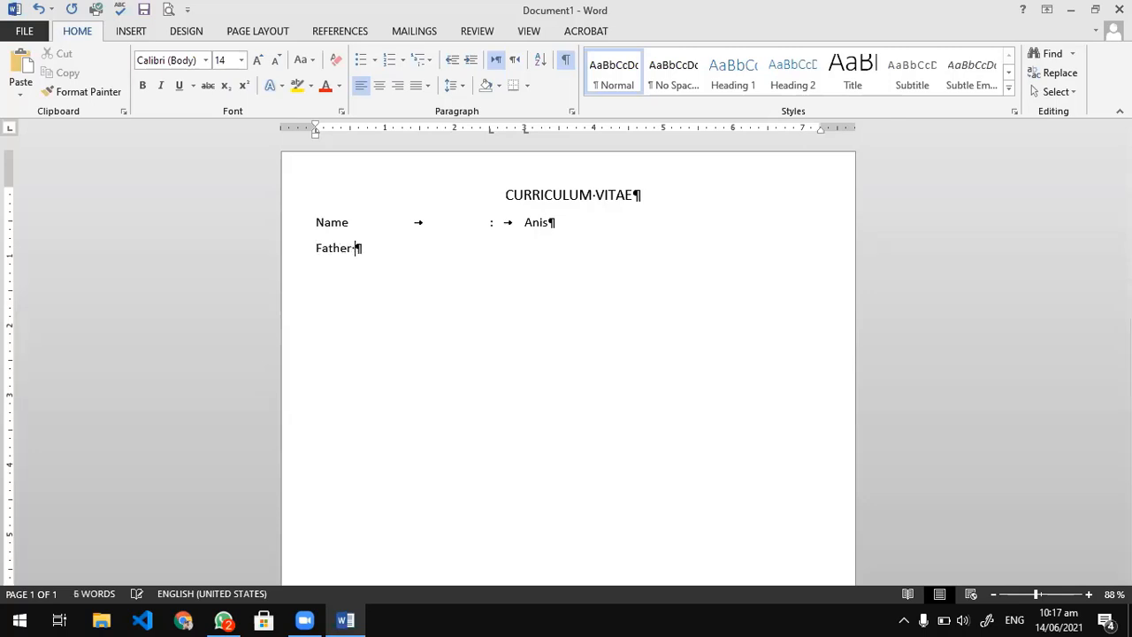
pyautogui.write('Name')
pyautogui.press('Tab')
pyautogui.write(':')
pyautogui.press('Tab')
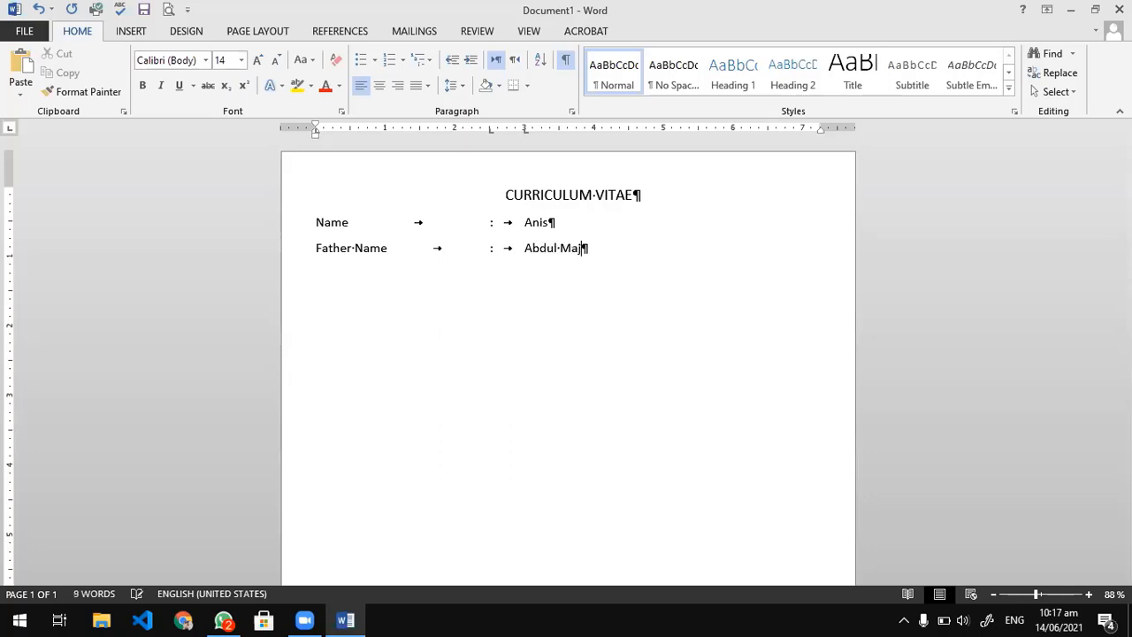
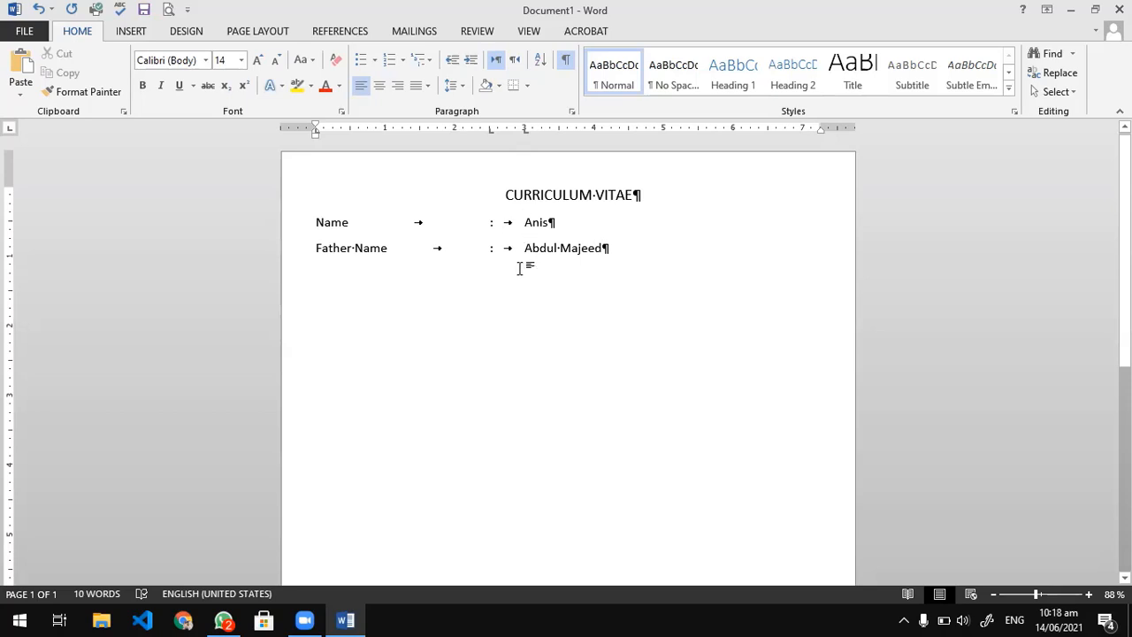
# Try adding a space before the father's name and remove it again.
pyautogui.scroll(5, 509, 298)
pyautogui.scroll(5, 509, 298)
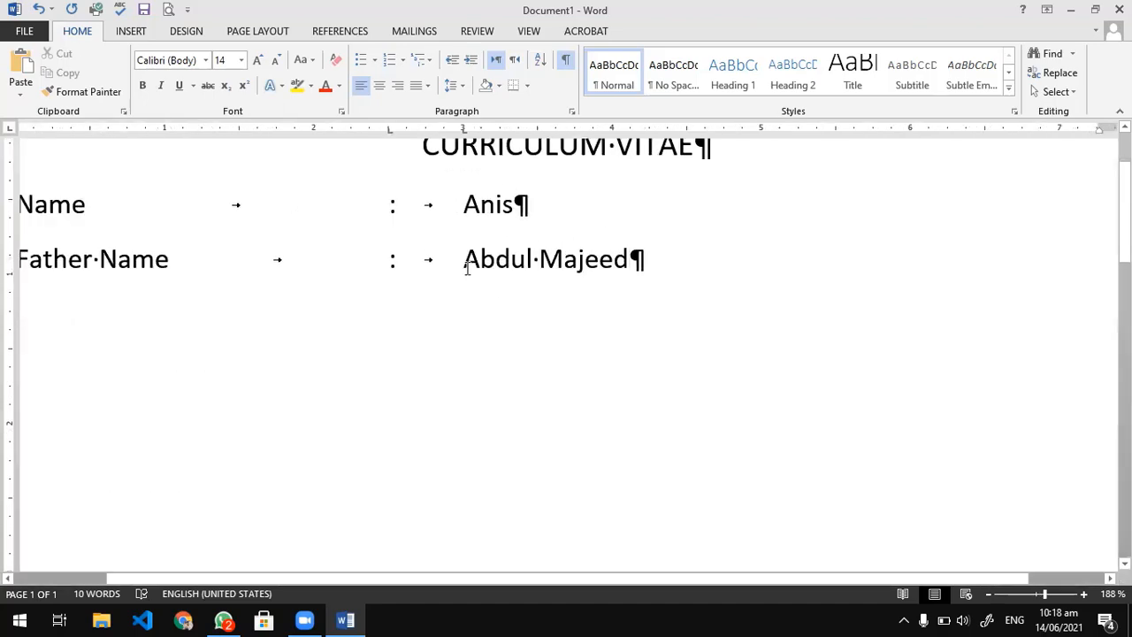
pyautogui.click(469, 270)
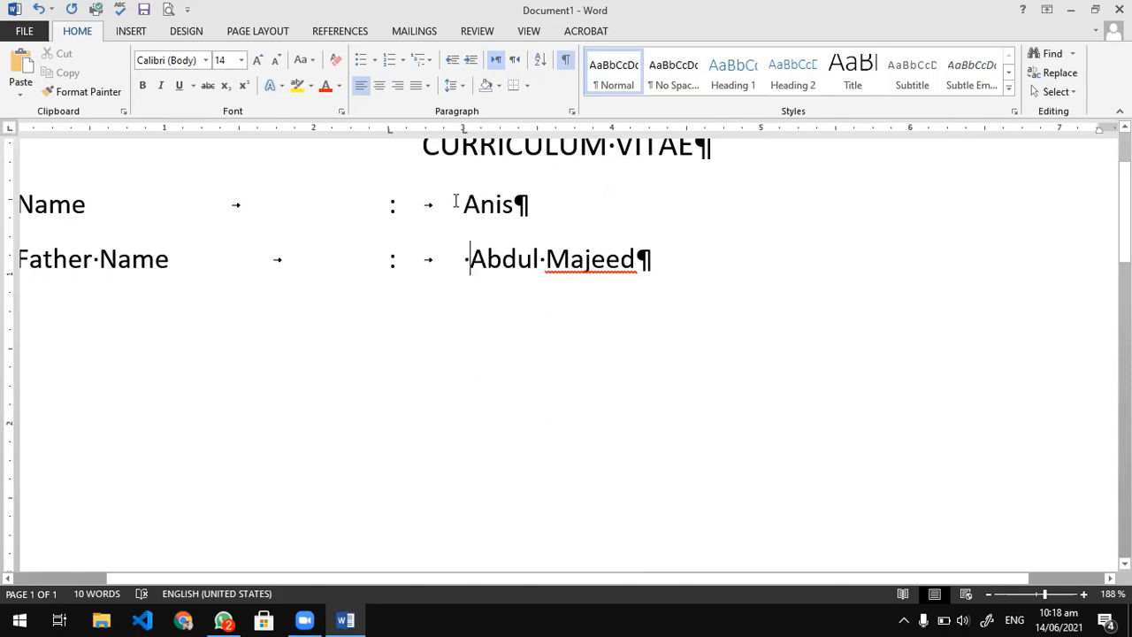
pyautogui.press('BackSpace')
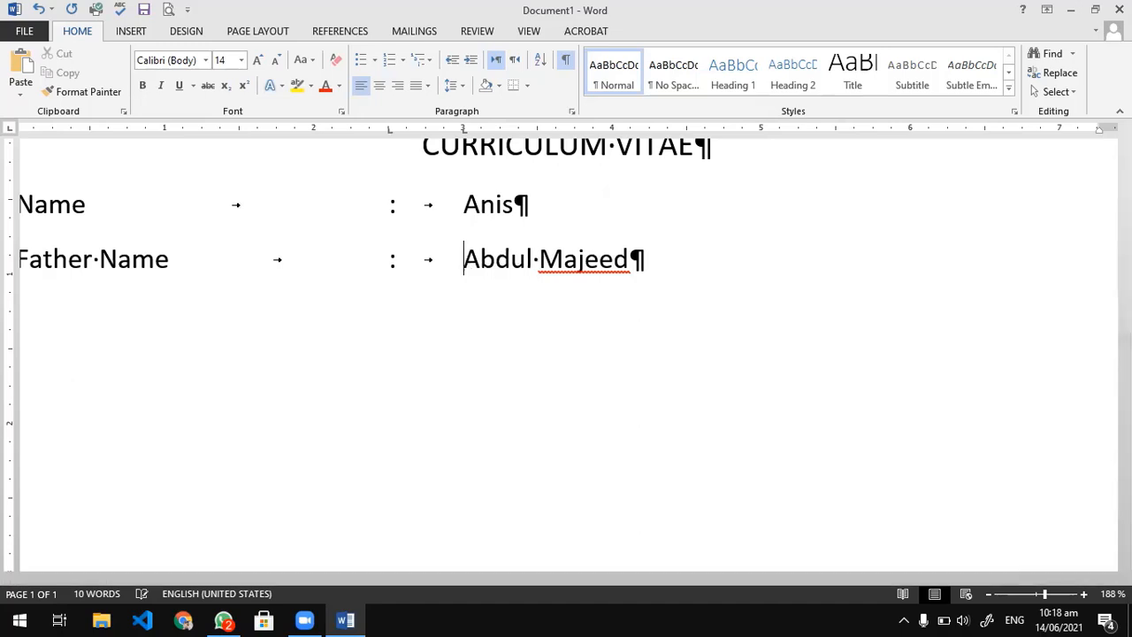
pyautogui.keyDown('ctrl'); pyautogui.scroll(-6, 361, 308); pyautogui.keyUp('ctrl')
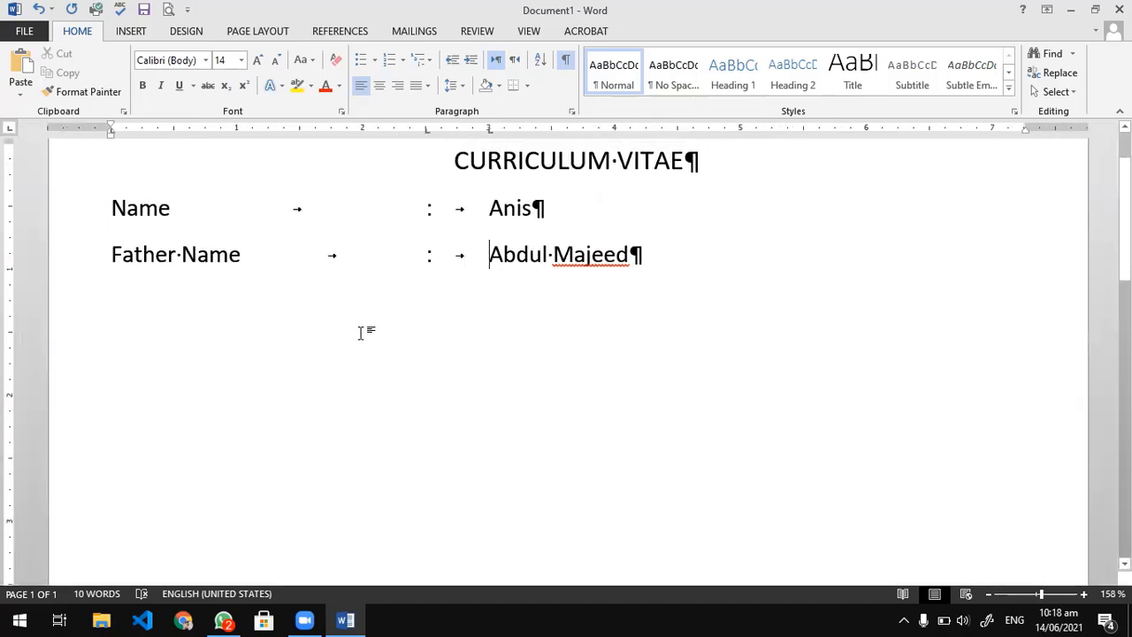
pyautogui.keyDown('ctrl'); pyautogui.scroll(-3, 372, 326); pyautogui.keyUp('ctrl')
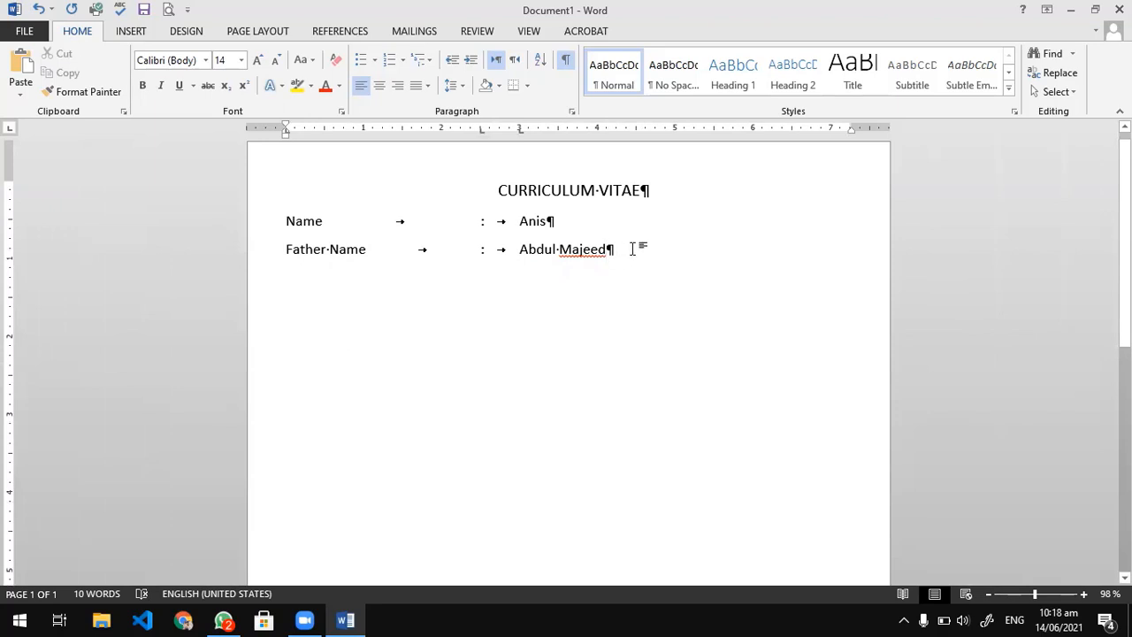
# Move the tab stops of both the Name and Father Name lines to 3 inches for the colons and 3.5 inches for the values.
pyautogui.moveTo(619, 246); pyautogui.dragTo(285, 212)
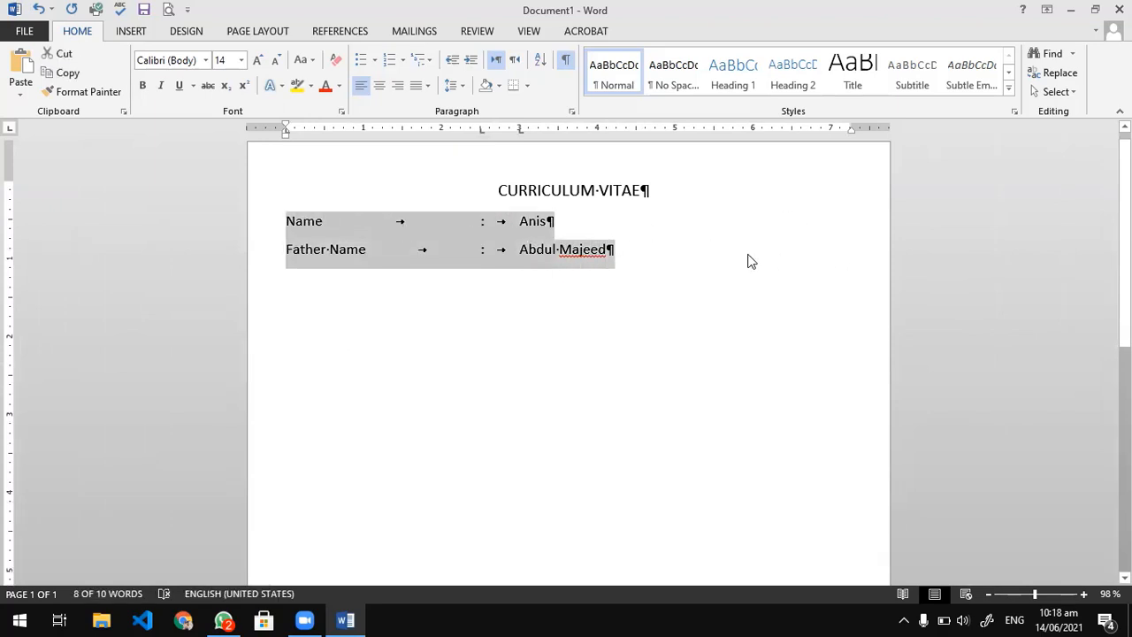
pyautogui.click(520, 132)
pyautogui.click(624, 256)
pyautogui.moveTo(624, 256); pyautogui.dragTo(279, 222)
pyautogui.moveTo(652, 256); pyautogui.dragTo(284, 222)
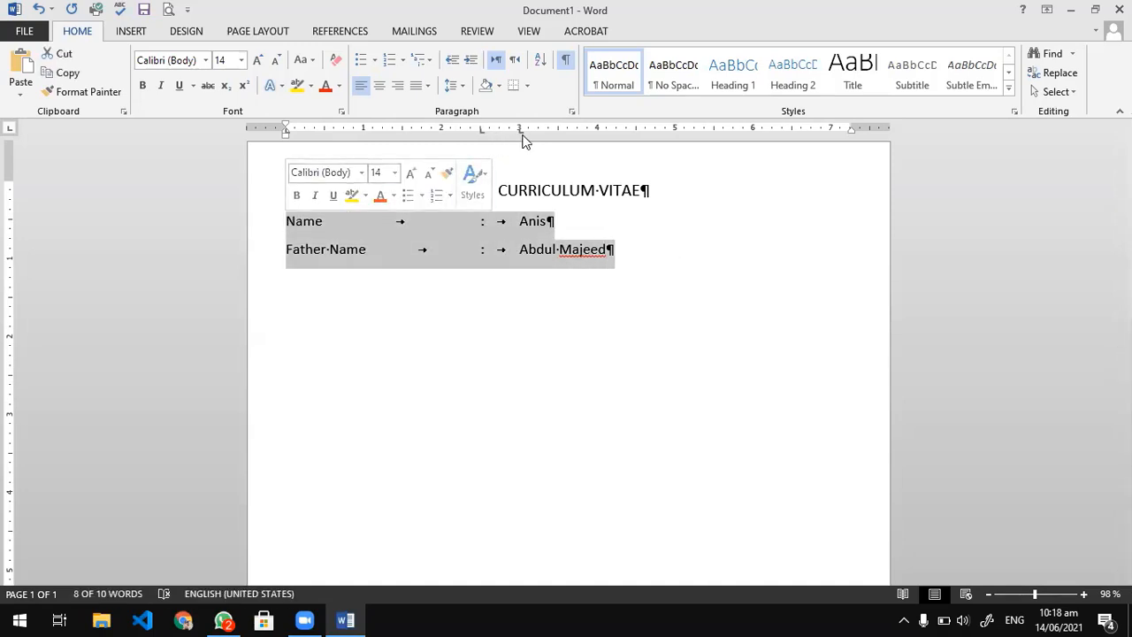
pyautogui.moveTo(520, 132); pyautogui.dragTo(558, 135)
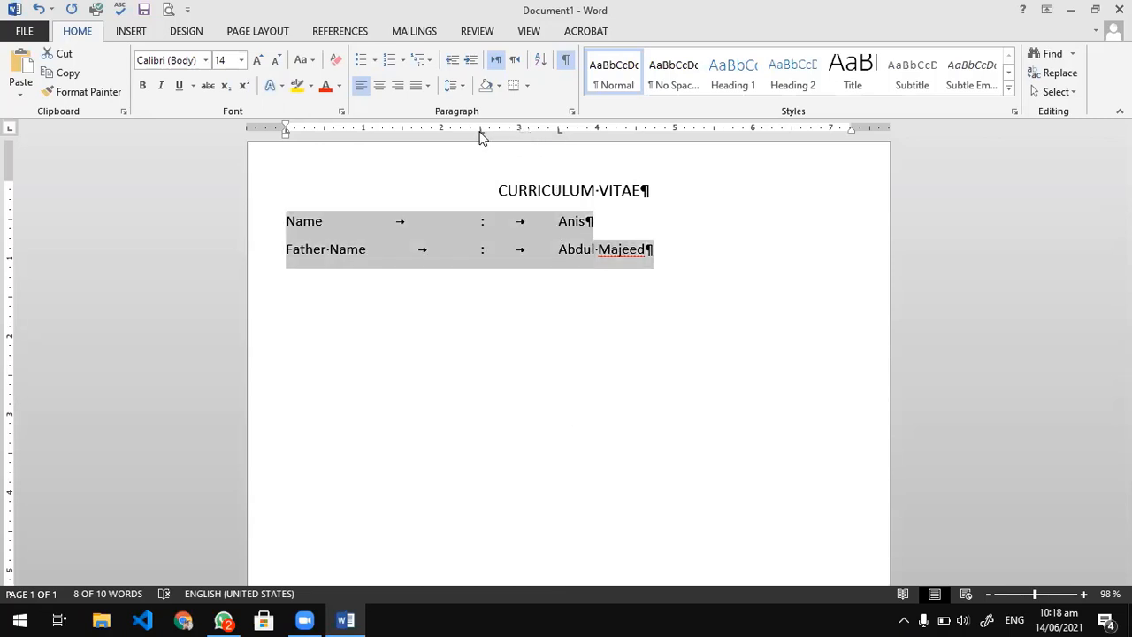
pyautogui.moveTo(482, 135); pyautogui.dragTo(520, 140)
# Try moving the value tab stop of both lines to 4 inches and undo that move.
pyautogui.moveTo(558, 132); pyautogui.dragTo(595, 134)
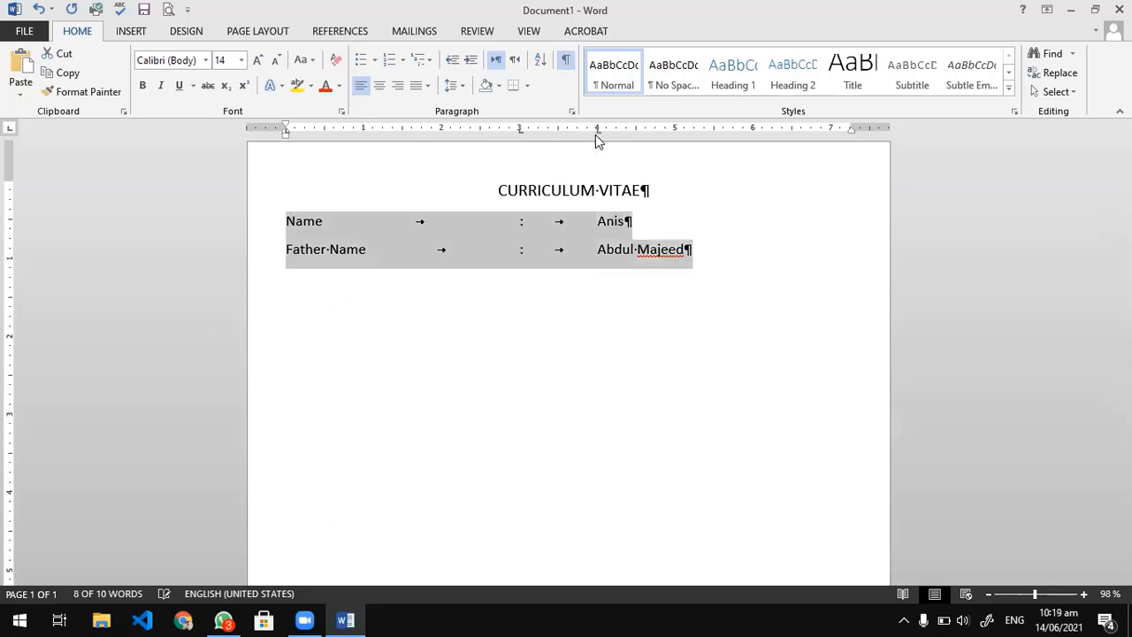
pyautogui.hotkey('ctrl', 'z')
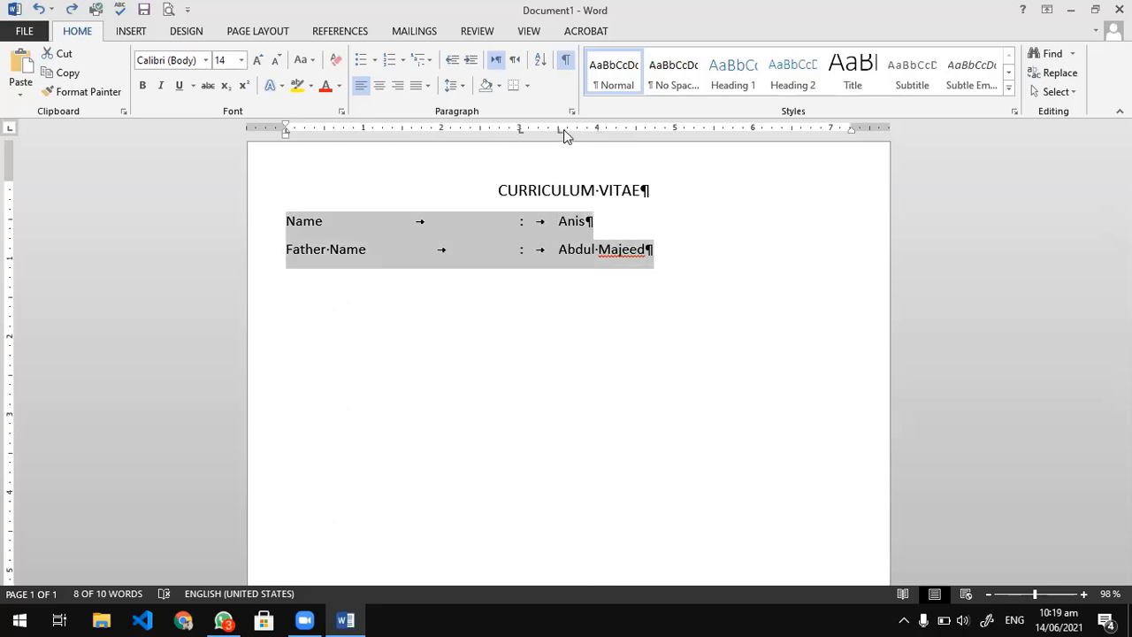
# Try moving the value tab stop of both lines to 4 inches and undo the recent tab stop moves.
pyautogui.moveTo(566, 130); pyautogui.dragTo(598, 132)
pyautogui.click(597, 133)
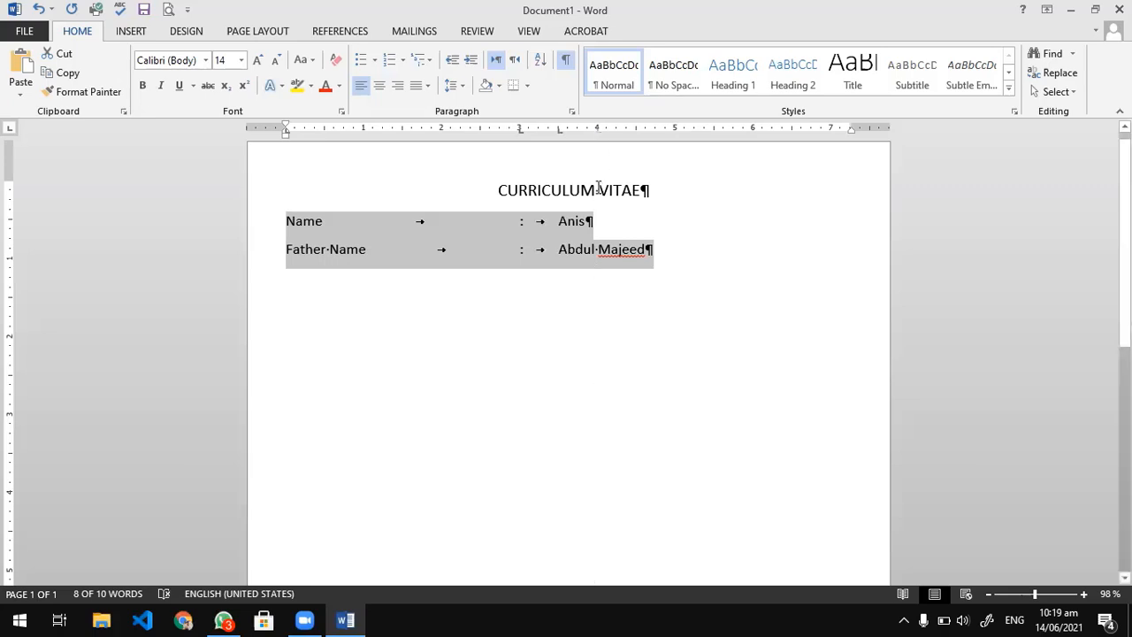
pyautogui.hotkey('ctrl', 'z')
pyautogui.hotkey('ctrl', 'z')
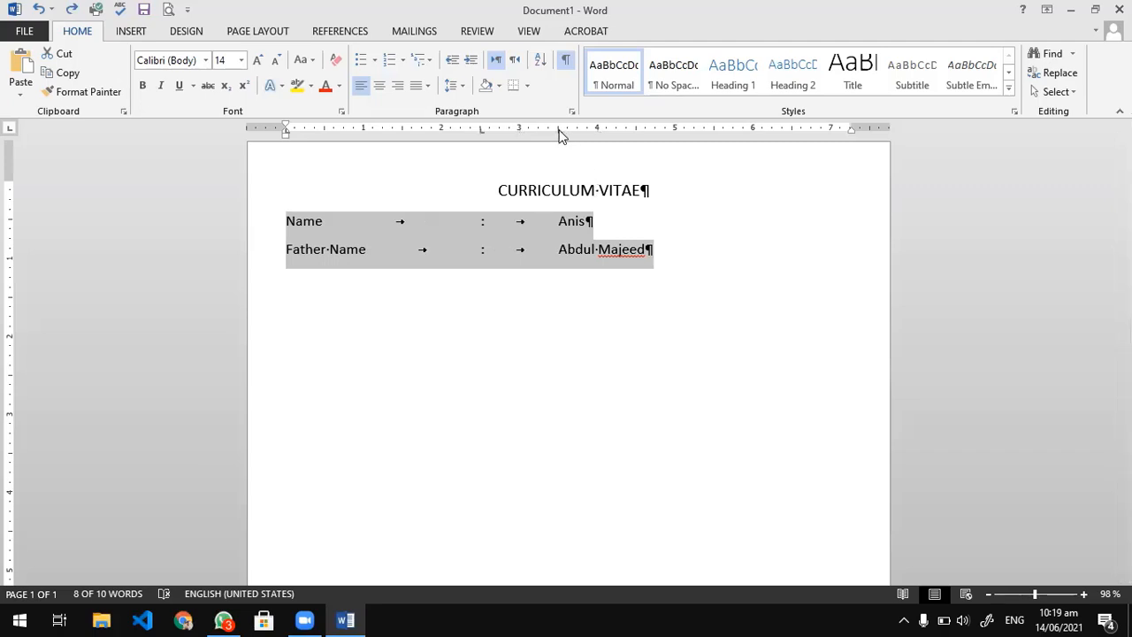
pyautogui.moveTo(559, 132); pyautogui.dragTo(595, 135)
pyautogui.hotkey('ctrl', 'z')
# Move the tab stops of the Name and Father Name lines to 4 inches for the values and 3 inches for the colons.
pyautogui.moveTo(560, 133); pyautogui.dragTo(598, 134)
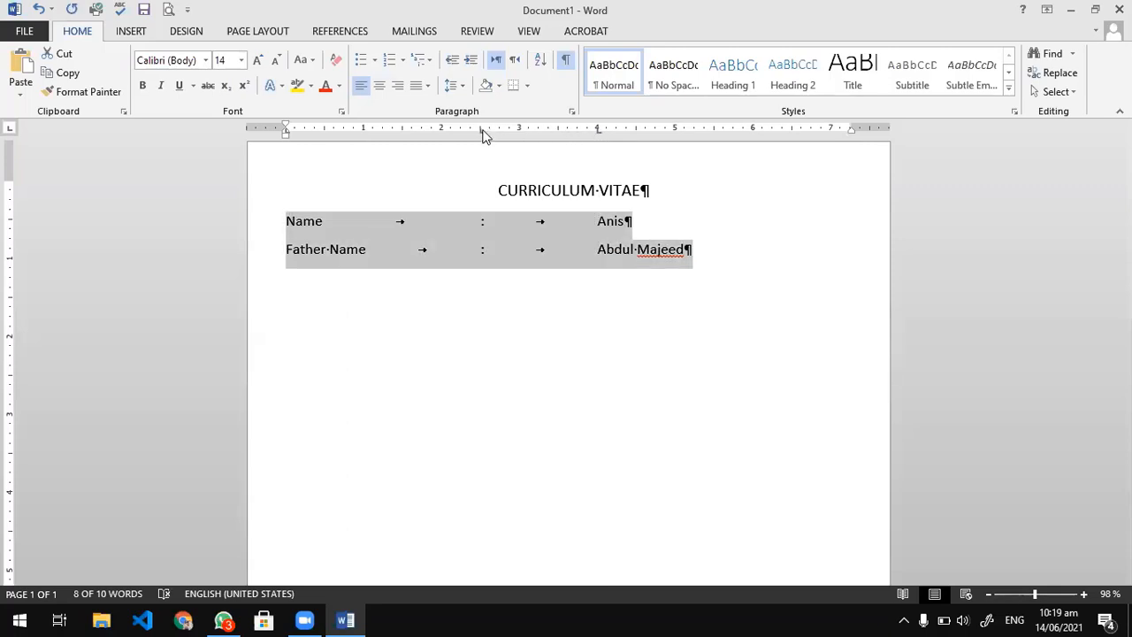
pyautogui.moveTo(486, 132); pyautogui.dragTo(518, 137)
pyautogui.hotkey('ctrl', 'z')
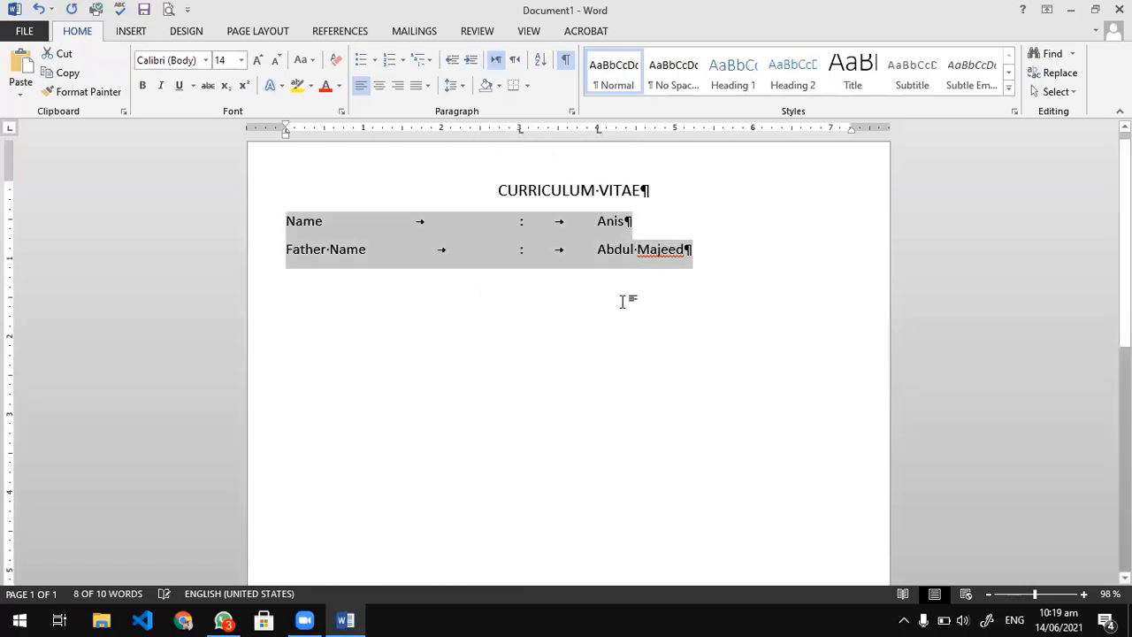
pyautogui.click(694, 254)
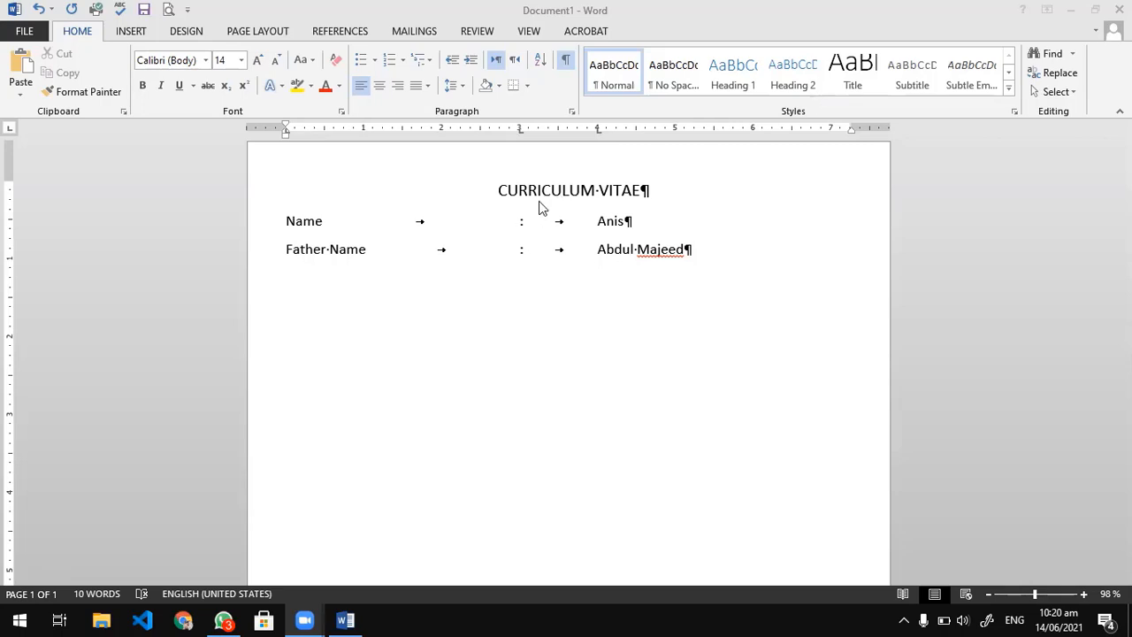
pyautogui.click(721, 257)
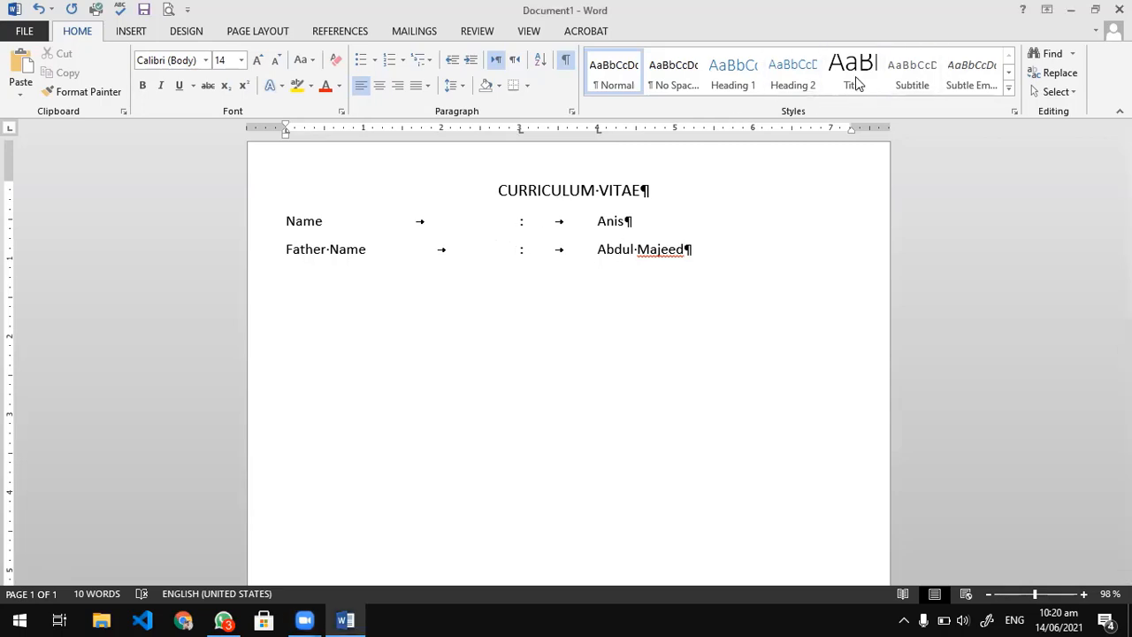
pyautogui.click(713, 251)
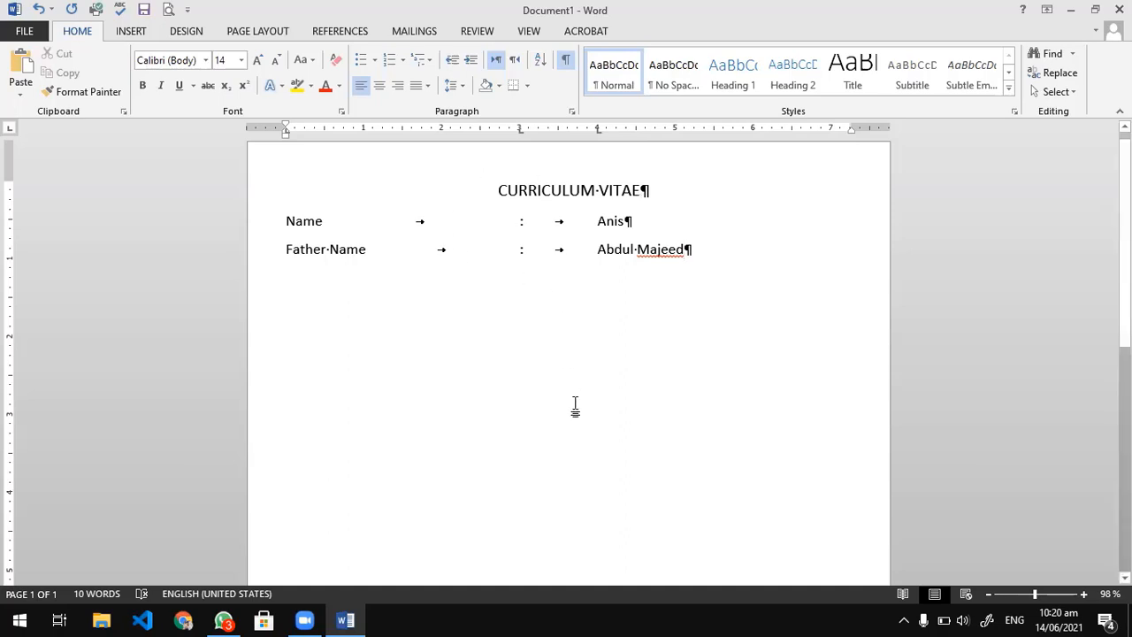
pyautogui.scroll(-5, 575, 409)
pyautogui.scroll(5, 574, 409)
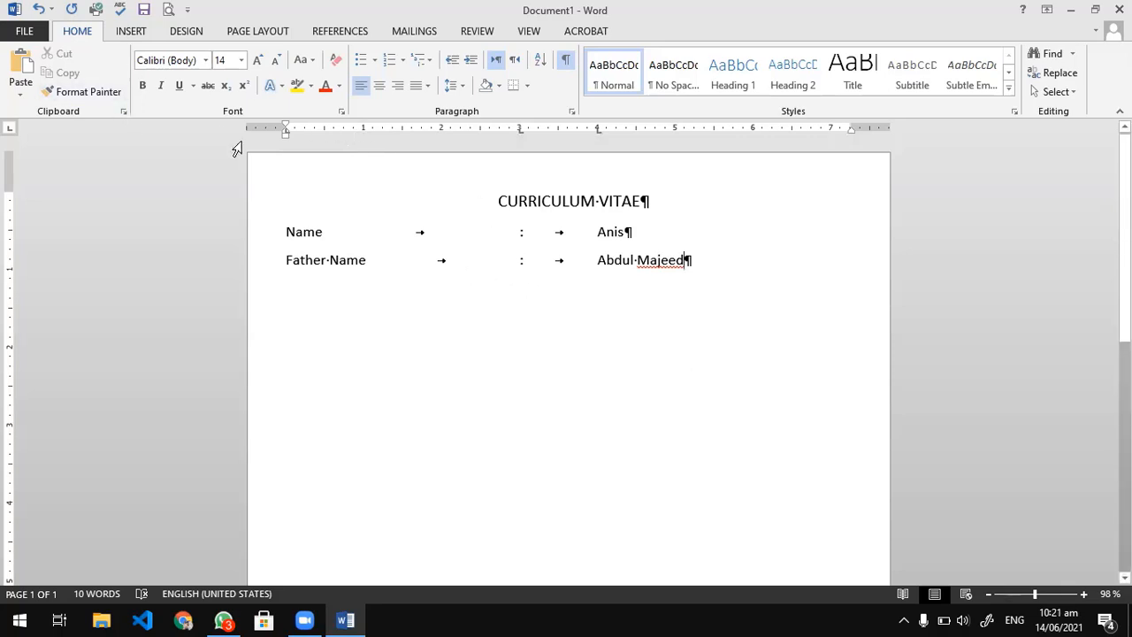
# Insert the built-in Facet cover page into the document.
pyautogui.click(132, 32)
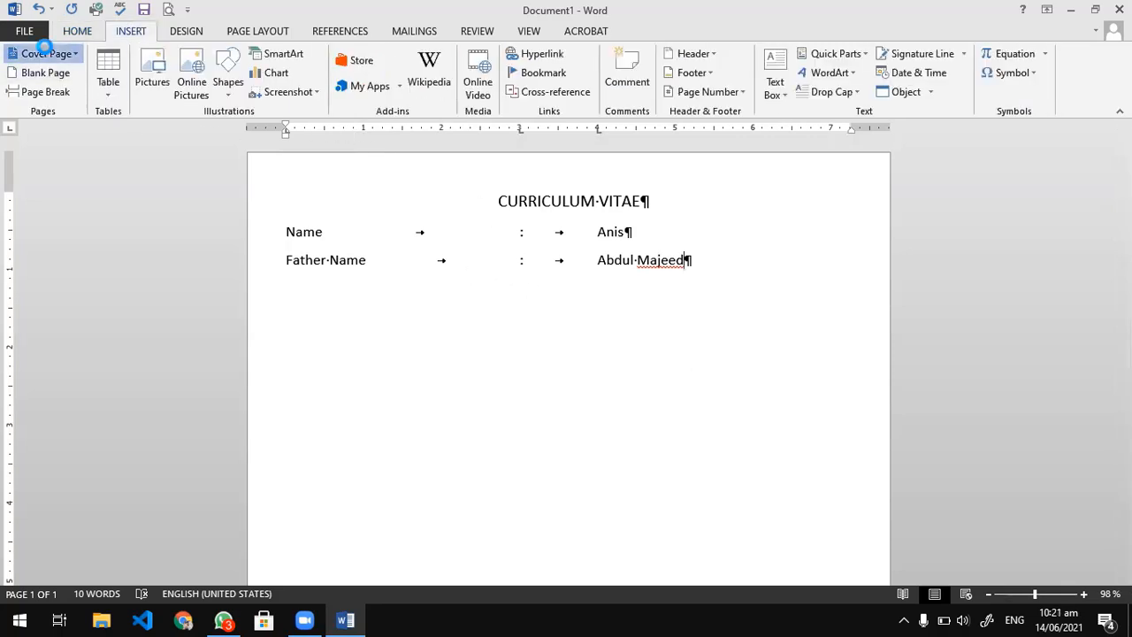
pyautogui.click(46, 53)
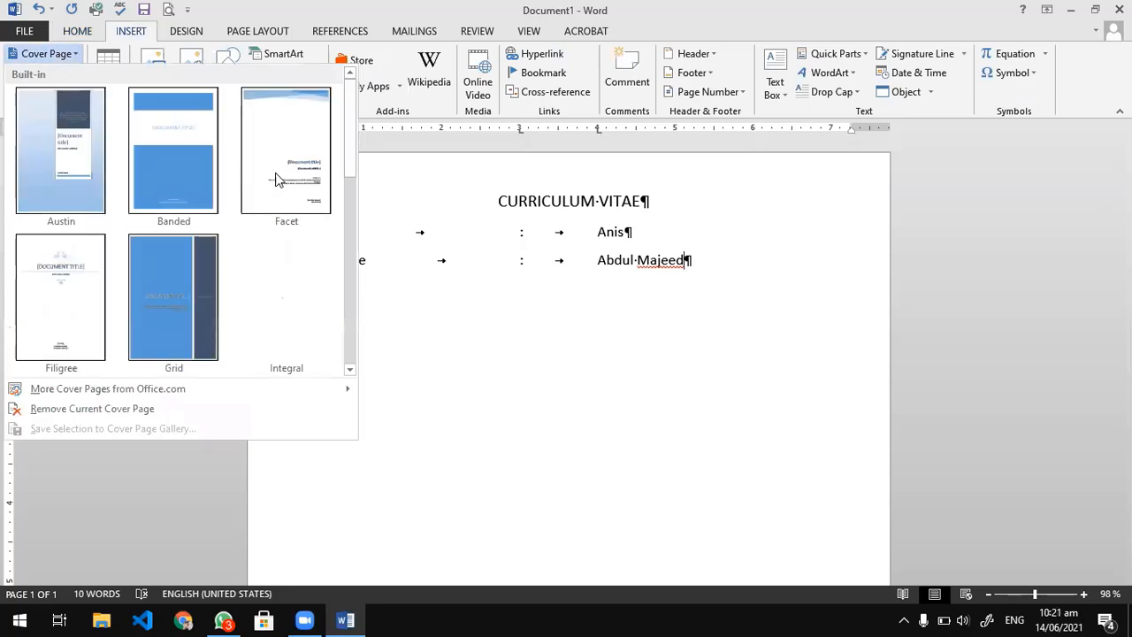
pyautogui.click(306, 178)
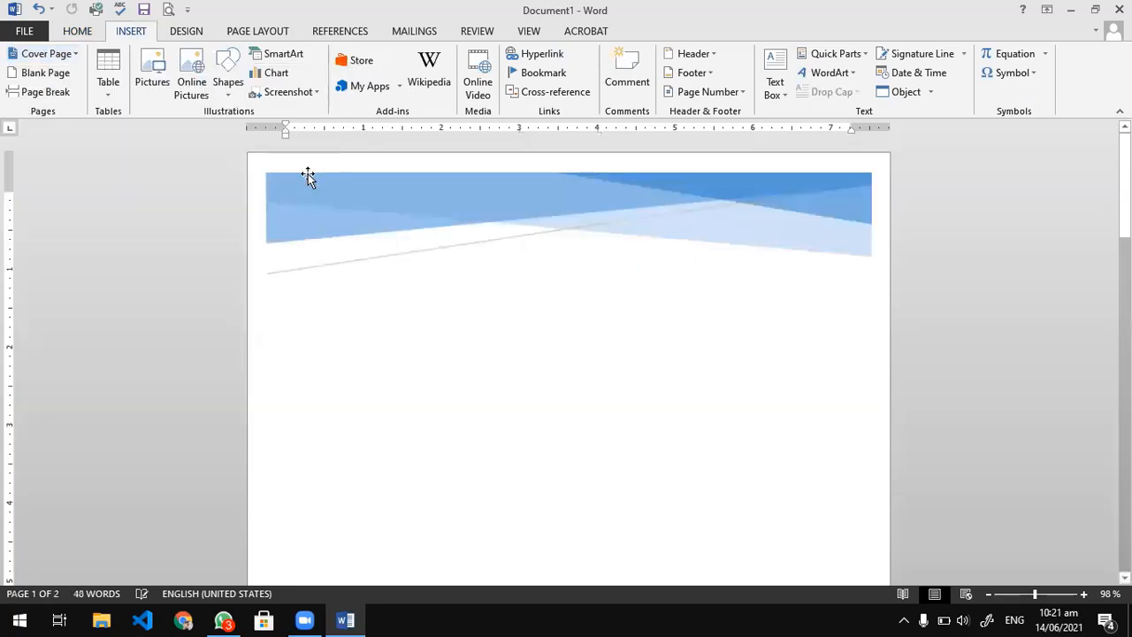
# Look through the whole cover page and the curriculum vitae page that follows it.
pyautogui.scroll(-3, 305, 291)
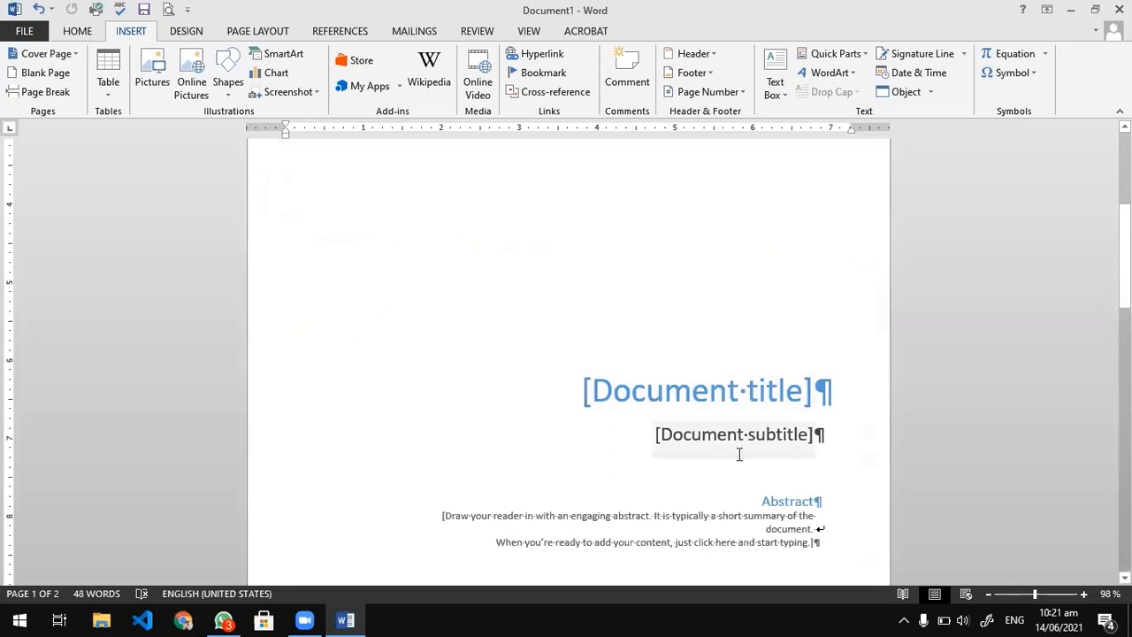
pyautogui.scroll(-8, 737, 455)
pyautogui.scroll(-2, 739, 457)
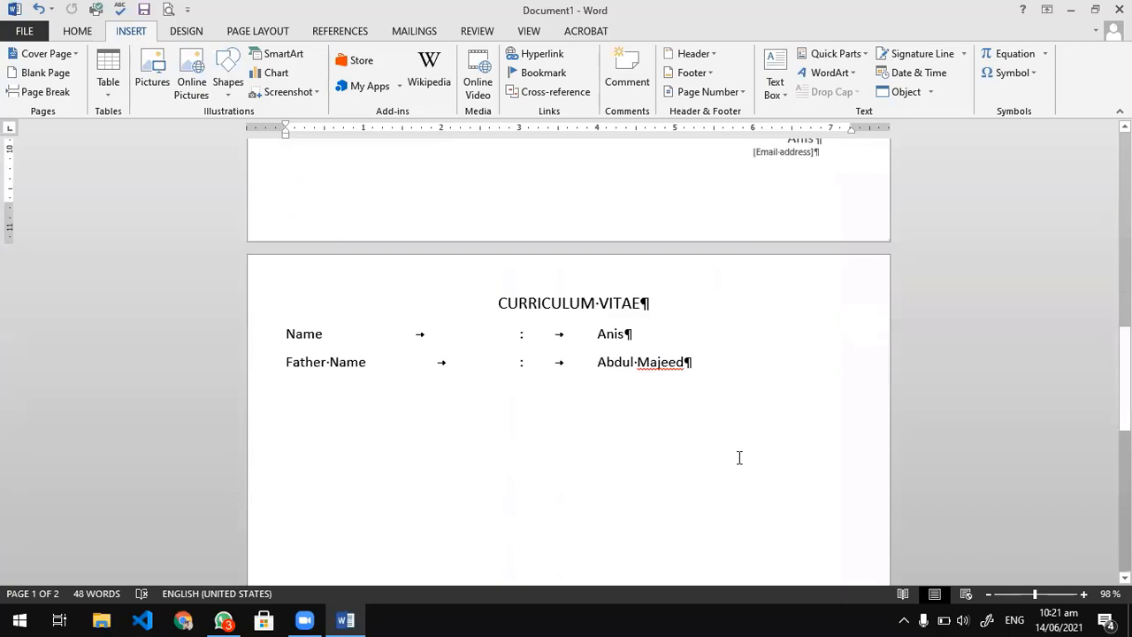
pyautogui.scroll(4, 740, 457)
pyautogui.scroll(5, 736, 460)
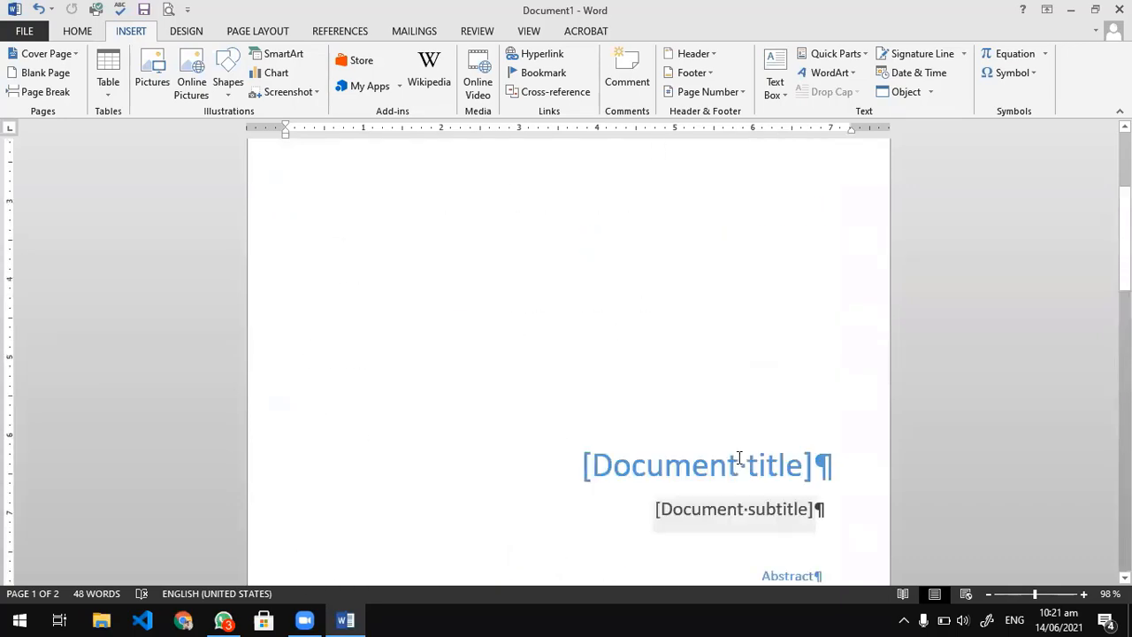
pyautogui.scroll(-3, 738, 460)
pyautogui.scroll(-2, 747, 438)
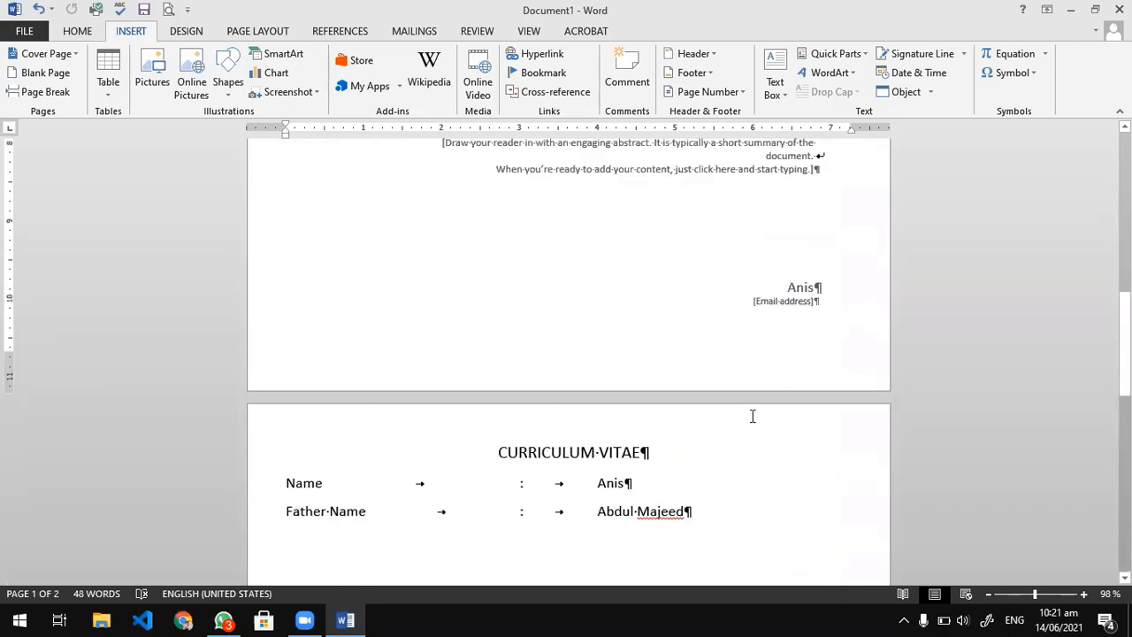
pyautogui.scroll(9, 727, 435)
pyautogui.scroll(-5, 727, 435)
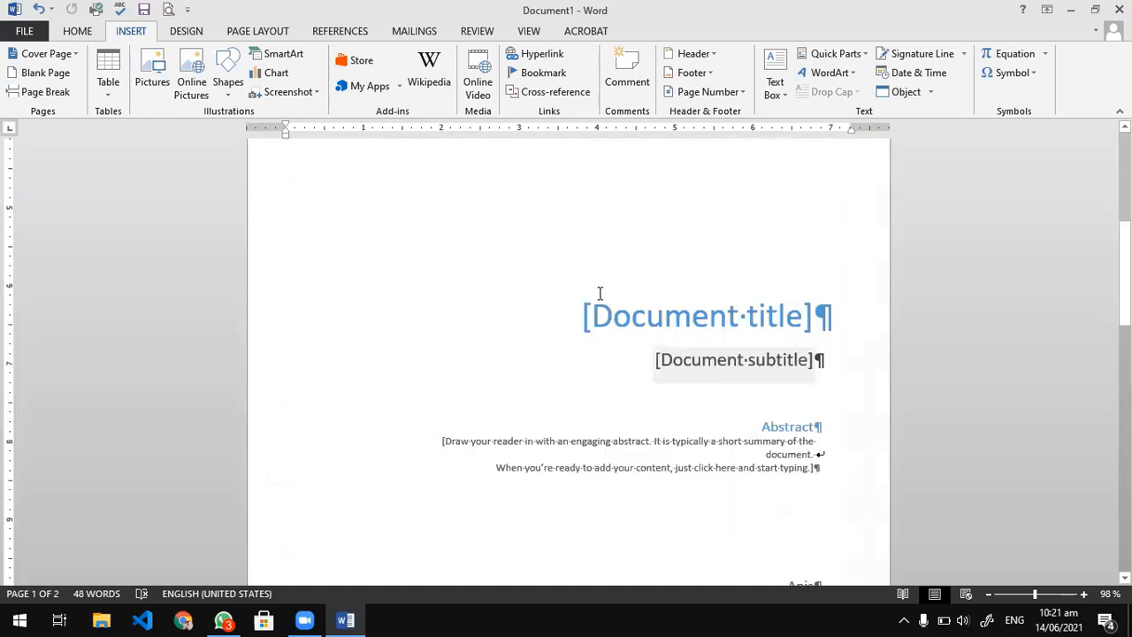
pyautogui.scroll(5, 675, 253)
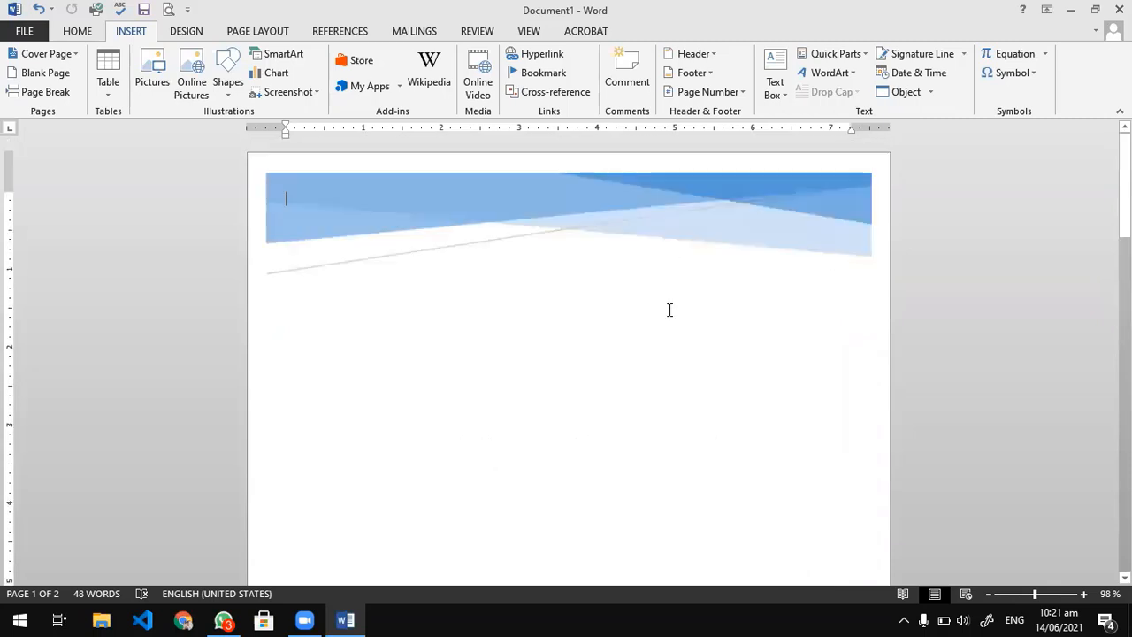
# Examine the cover page's separate elements: the header graphic, the title and subtitle box, and the Abstract box.
pyautogui.click(575, 184)
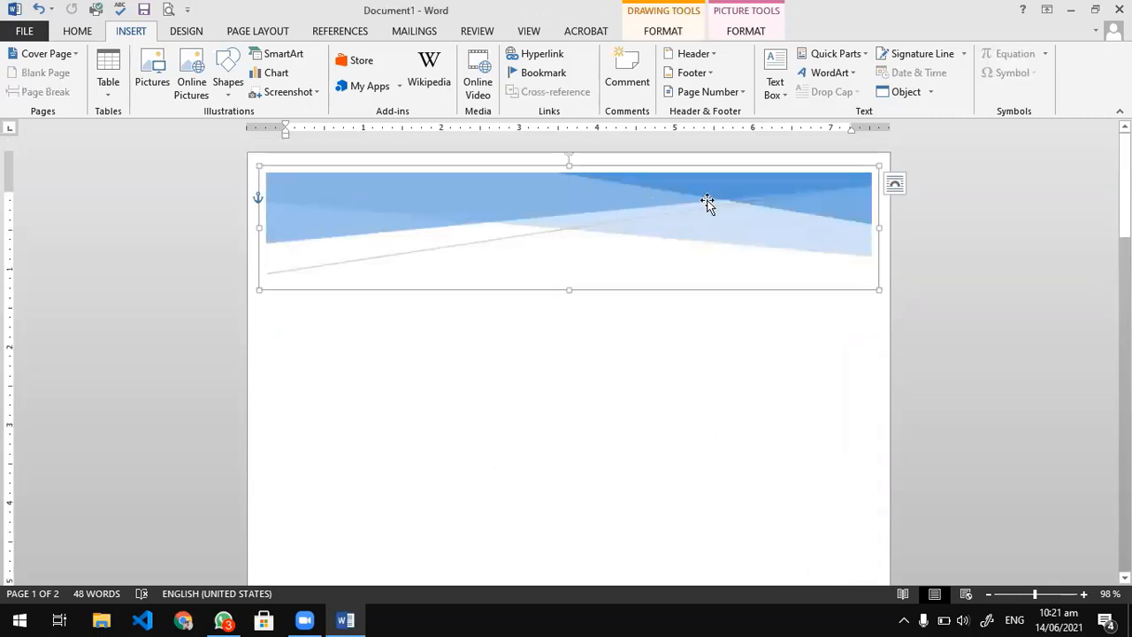
pyautogui.scroll(-5, 708, 204)
pyautogui.click(661, 316)
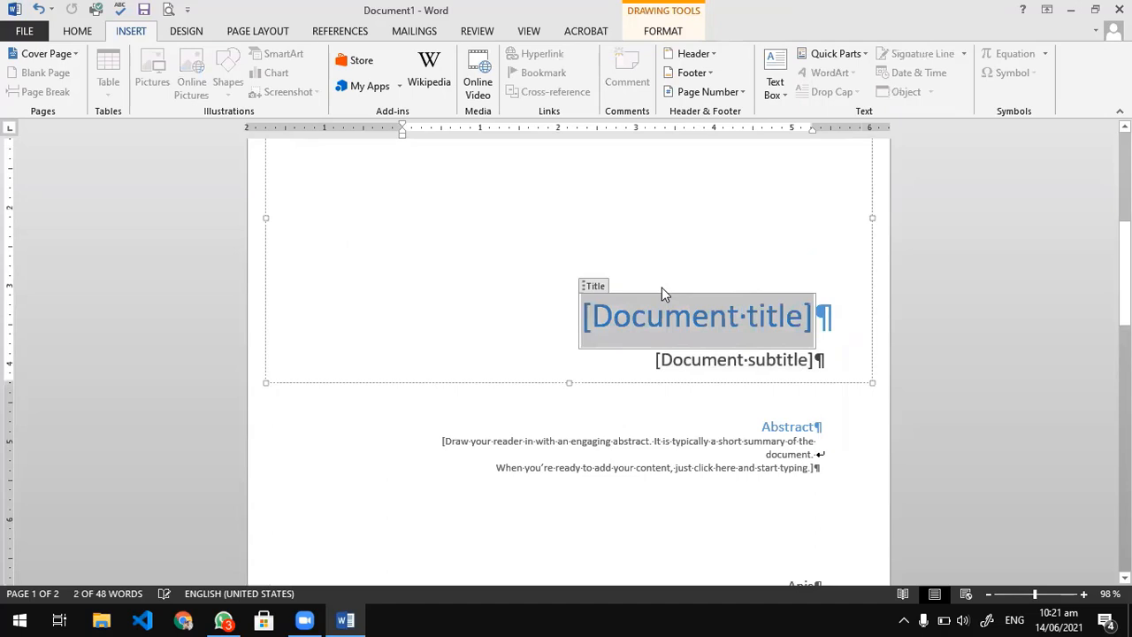
pyautogui.click(607, 387)
pyautogui.scroll(-6, 587, 425)
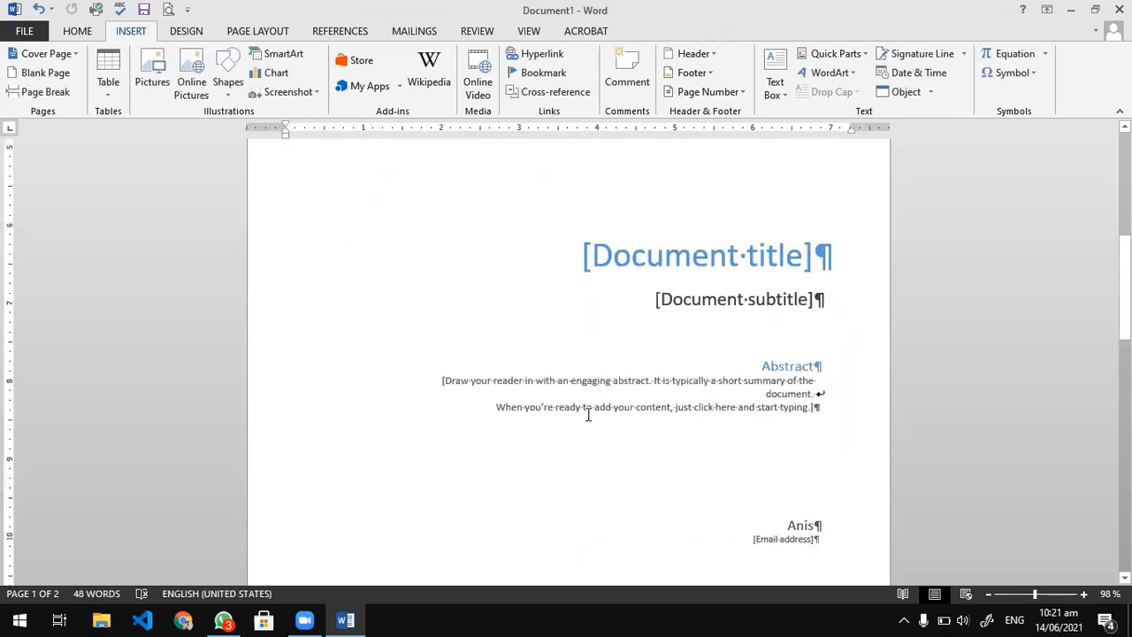
pyautogui.click(609, 268)
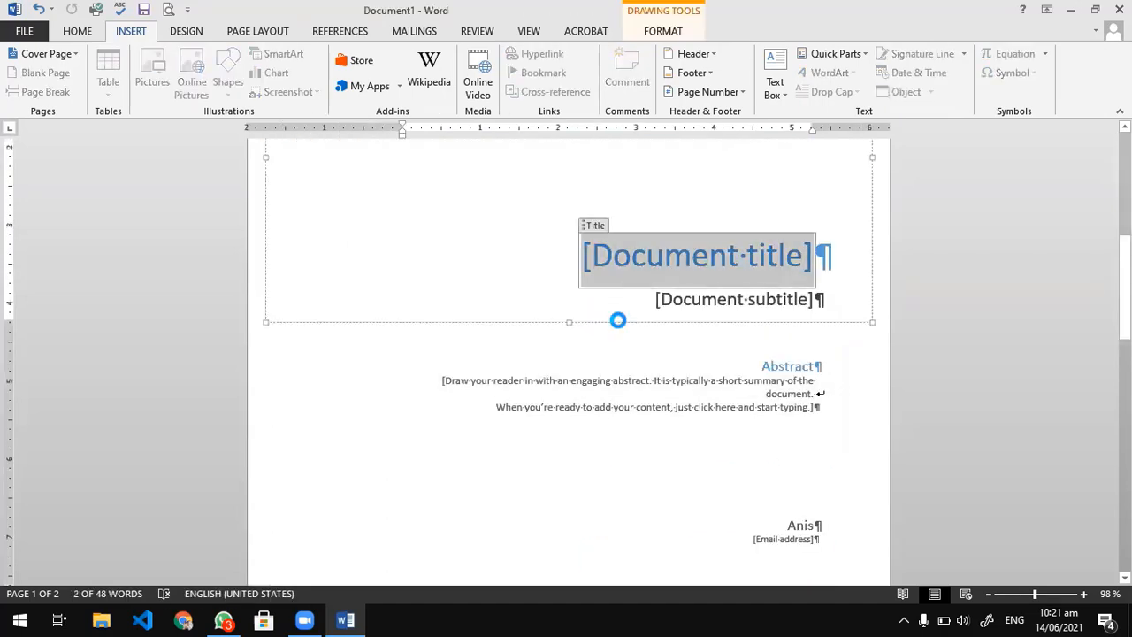
pyautogui.click(618, 321)
pyautogui.scroll(6, 735, 336)
pyautogui.scroll(-3, 706, 437)
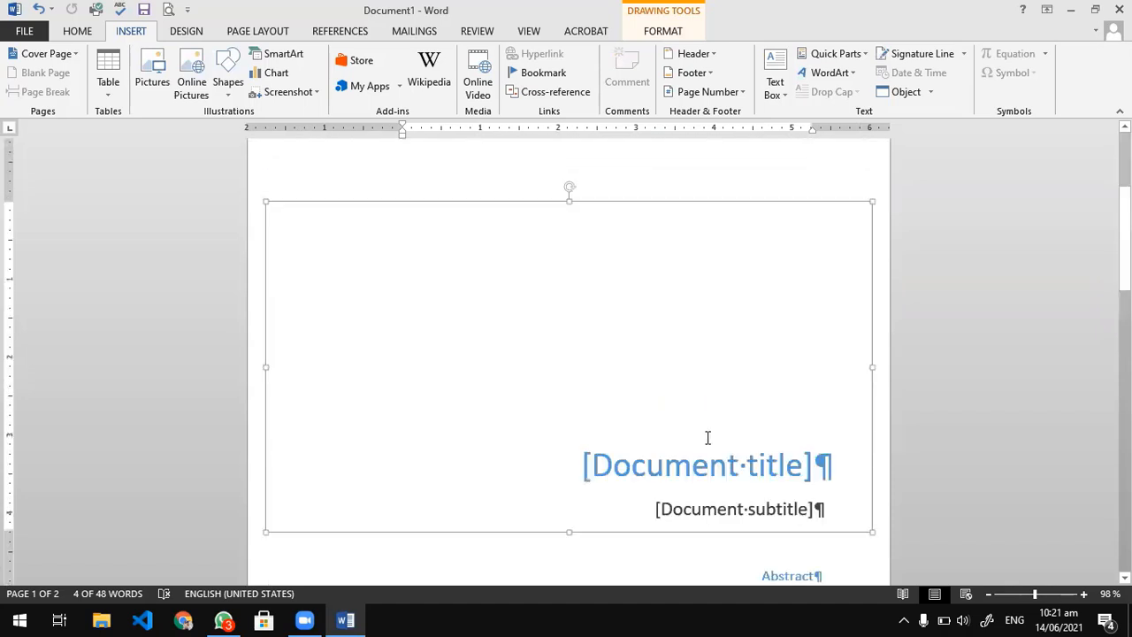
pyautogui.scroll(-3, 708, 438)
pyautogui.click(791, 351)
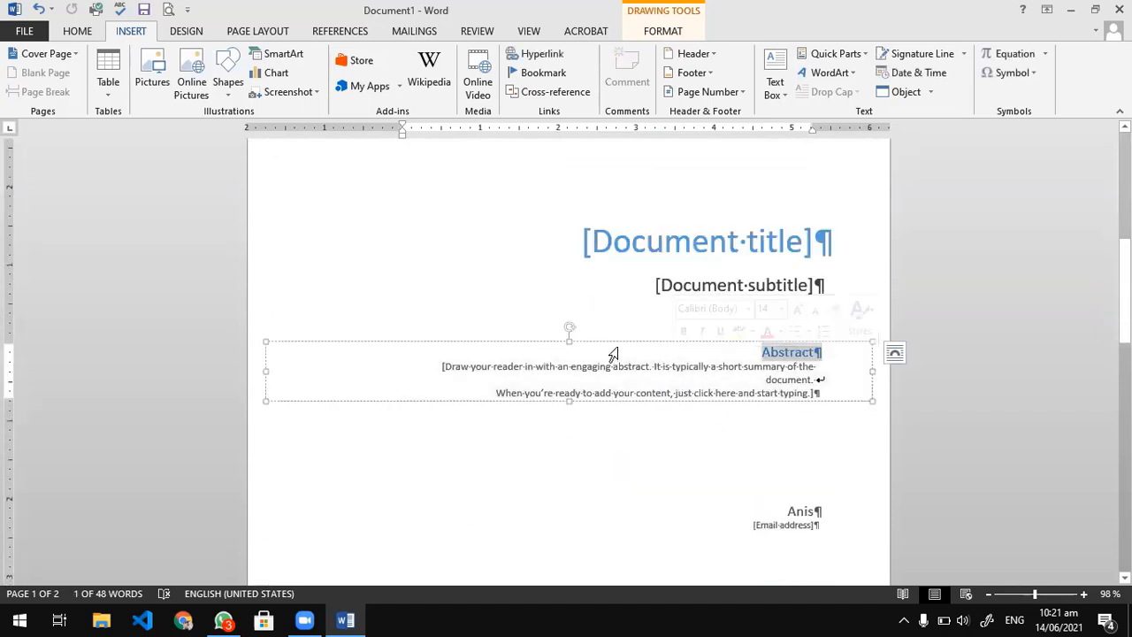
# Delete the text box with the author name and email address from the cover page.
pyautogui.click(783, 526)
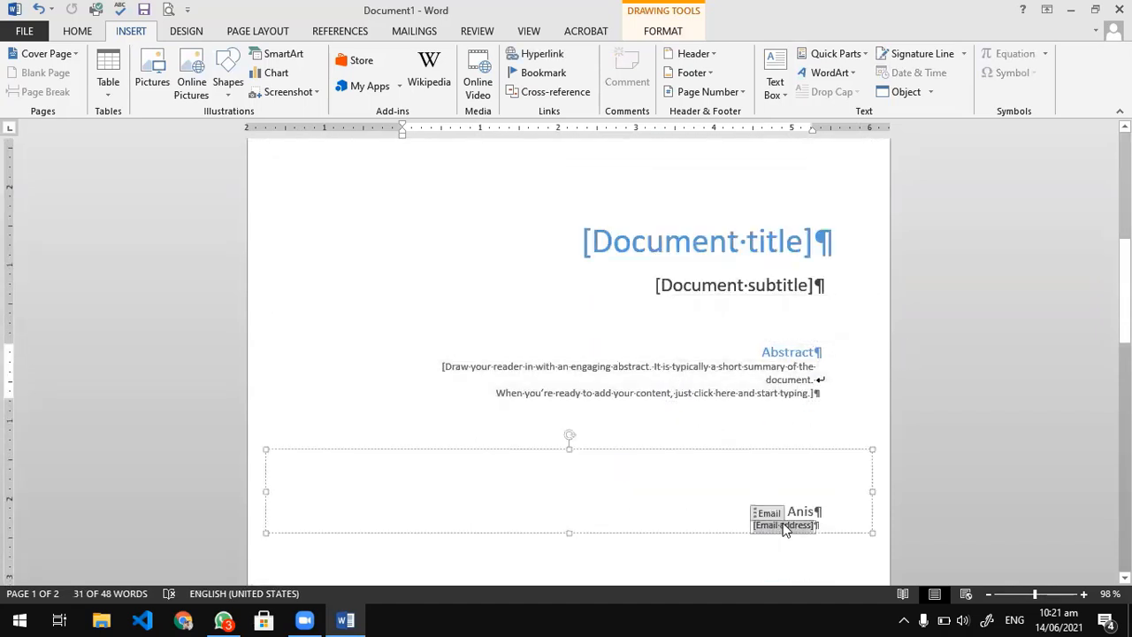
pyautogui.click(749, 451)
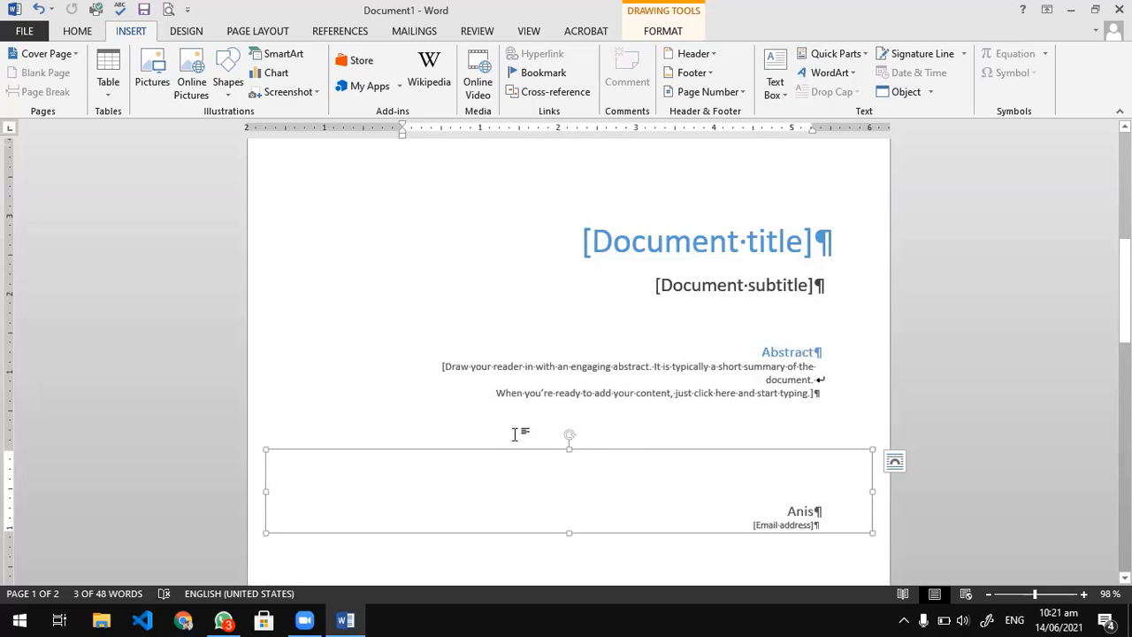
pyautogui.press('Delete')
# Delete the Abstract text box from the cover page.
pyautogui.click(569, 391)
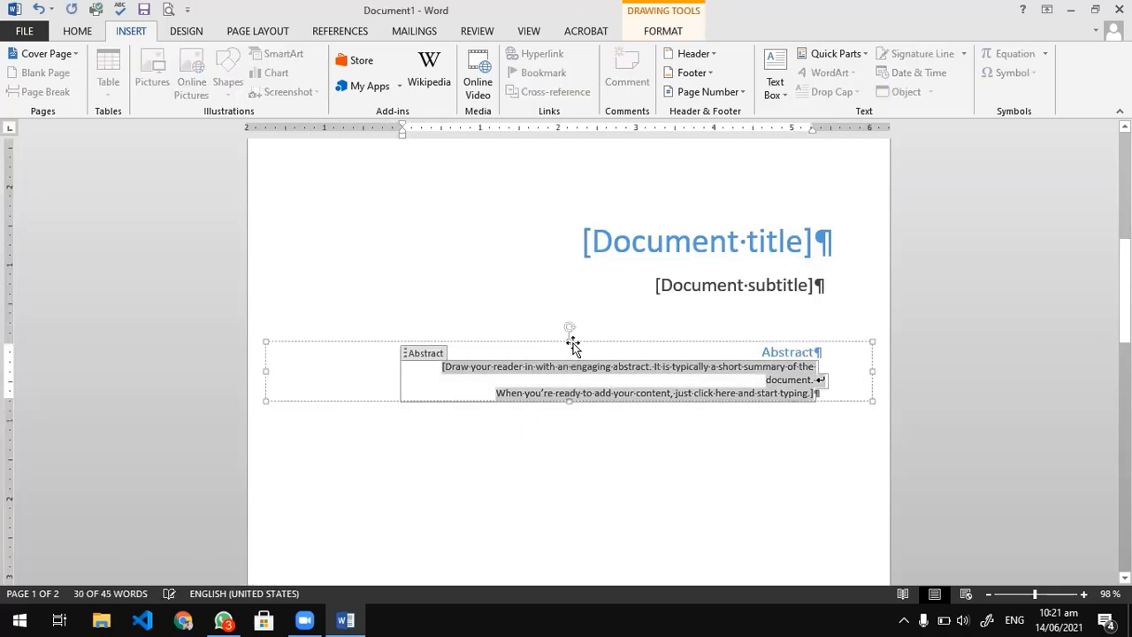
pyautogui.click(581, 343)
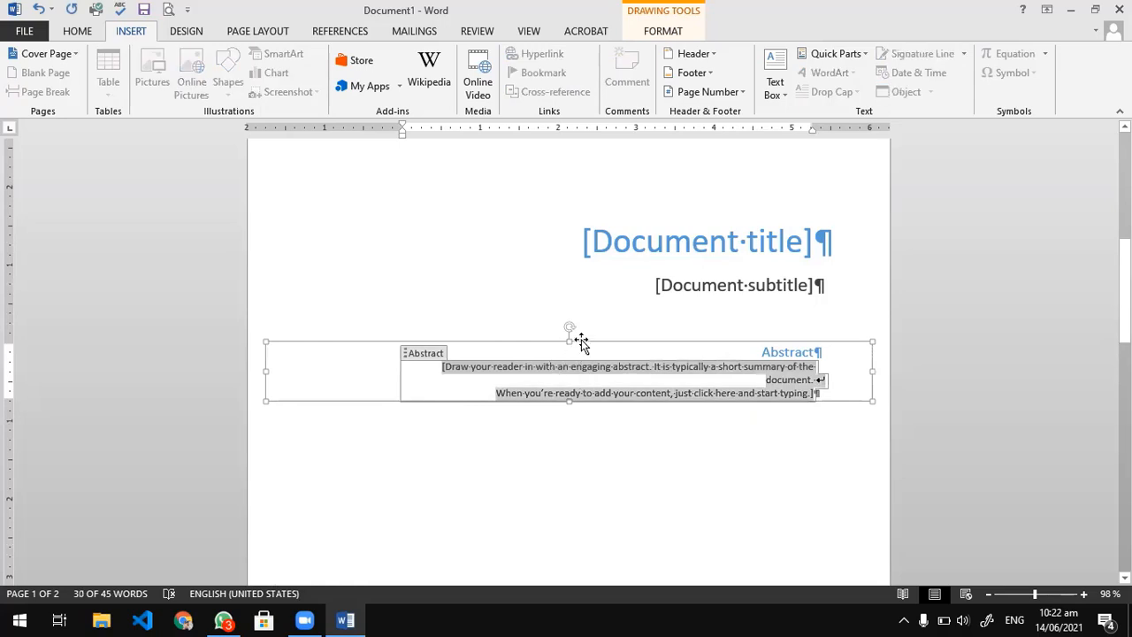
pyautogui.click(578, 339)
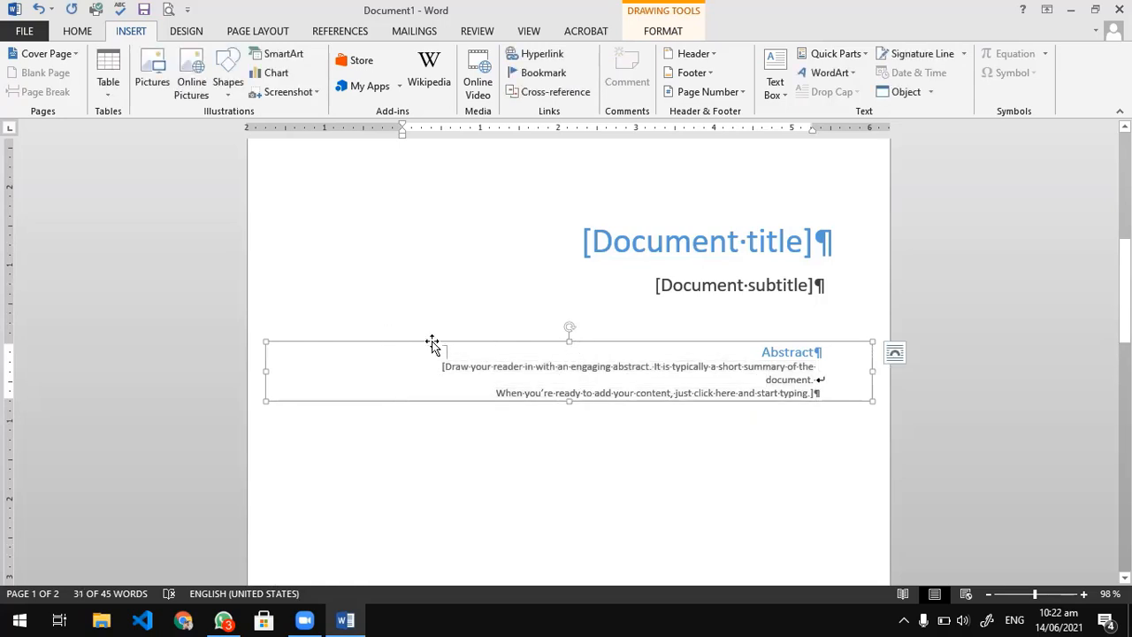
pyautogui.press('Delete')
# Replace the cover page's document title placeholder with "MODULE 2:".
pyautogui.scroll(3, 586, 337)
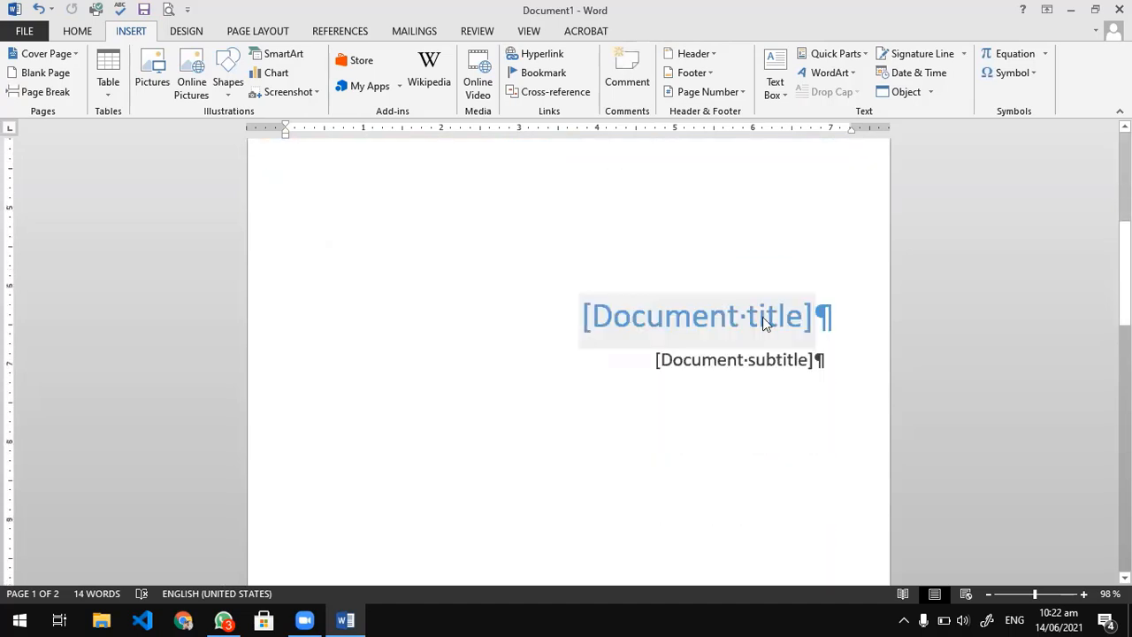
pyautogui.click(763, 318)
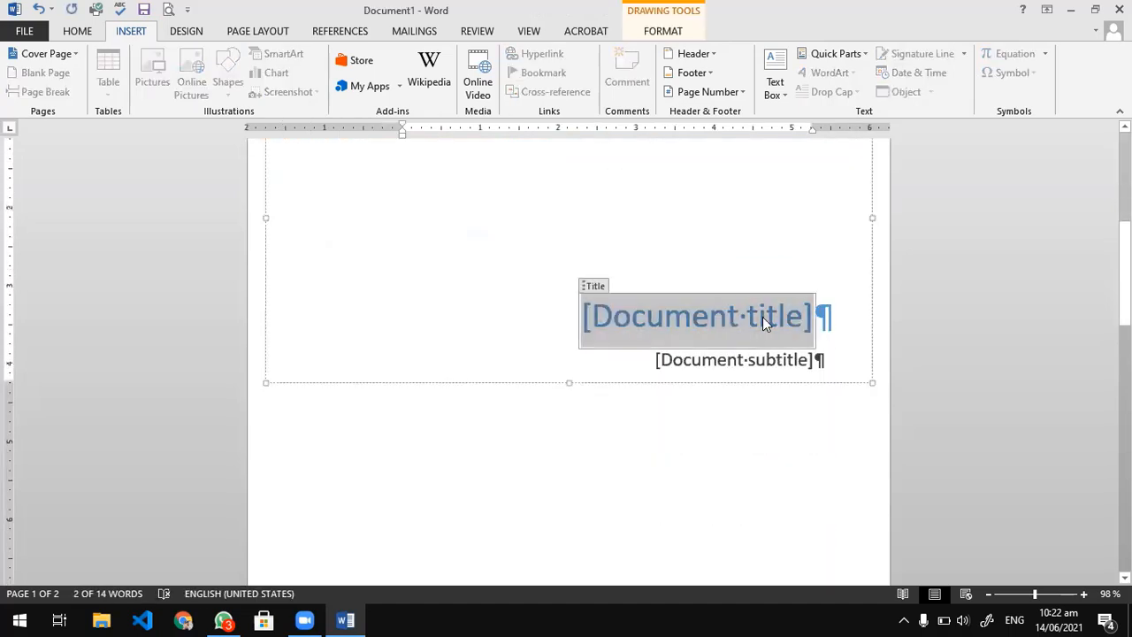
pyautogui.scroll(-10, 766, 321)
pyautogui.scroll(-3, 693, 478)
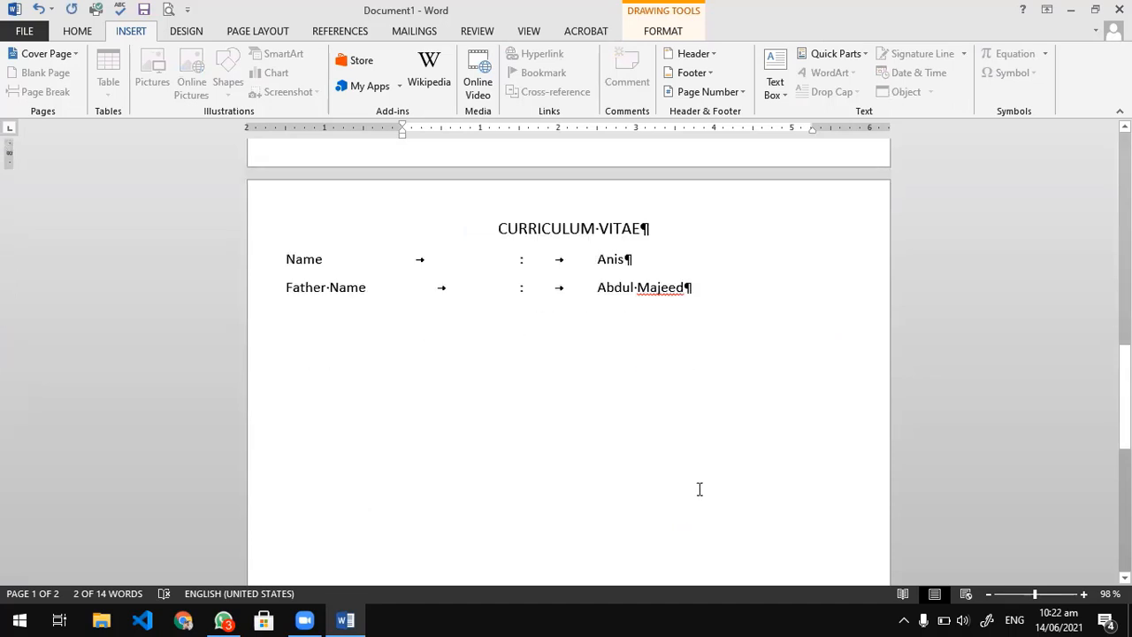
pyautogui.scroll(10, 698, 489)
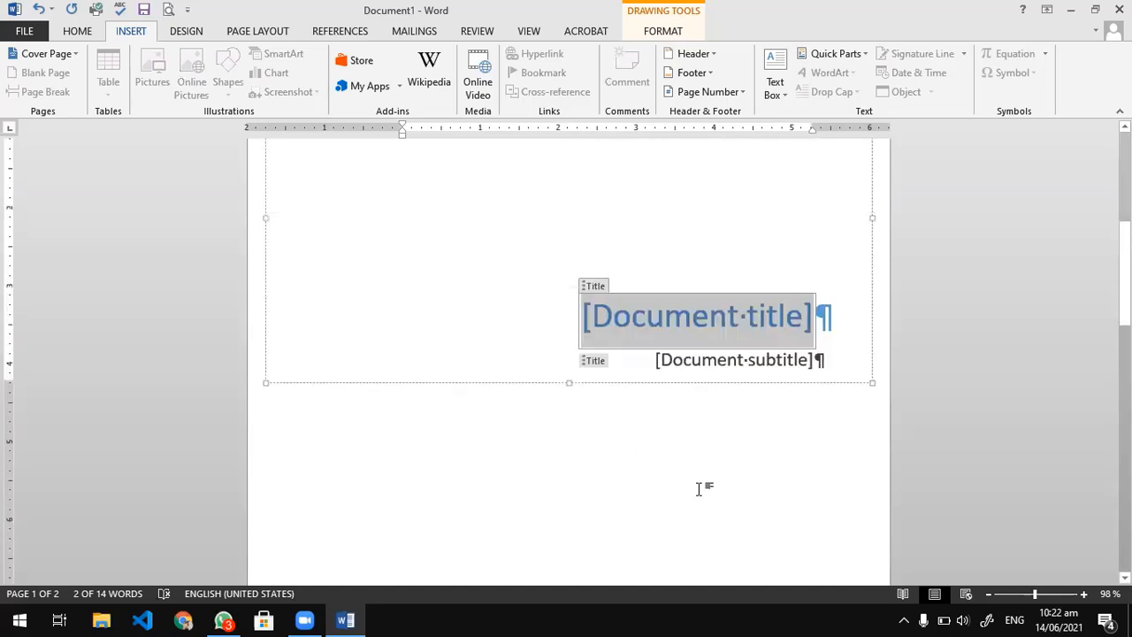
pyautogui.scroll(1, 699, 489)
pyautogui.write('MODULE2')
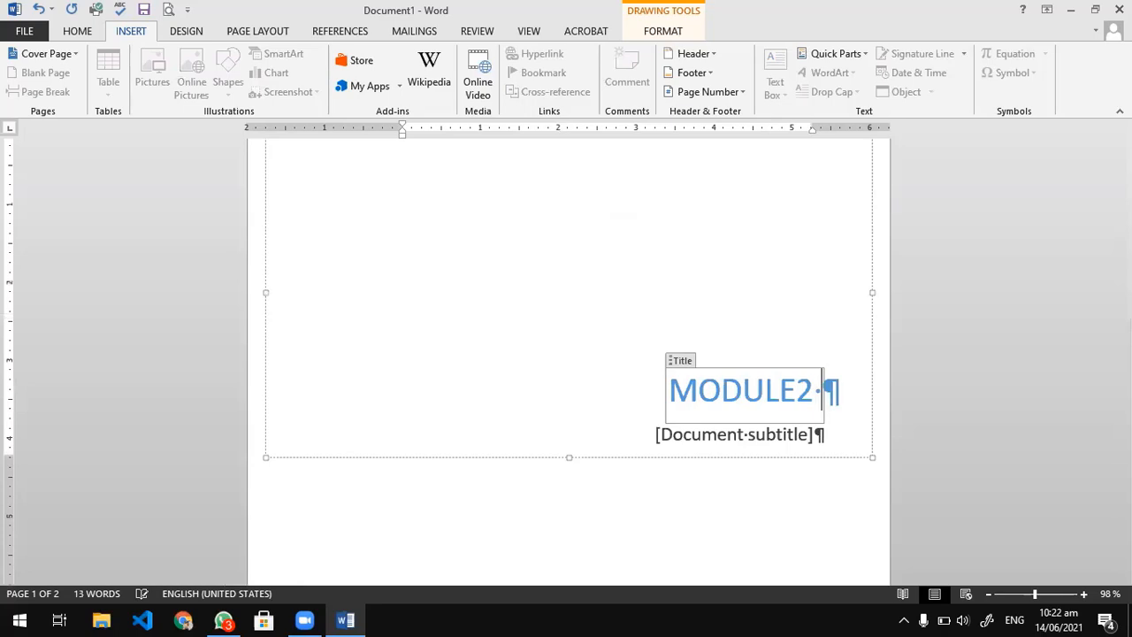
pyautogui.press('BackSpace')
pyautogui.write('2')
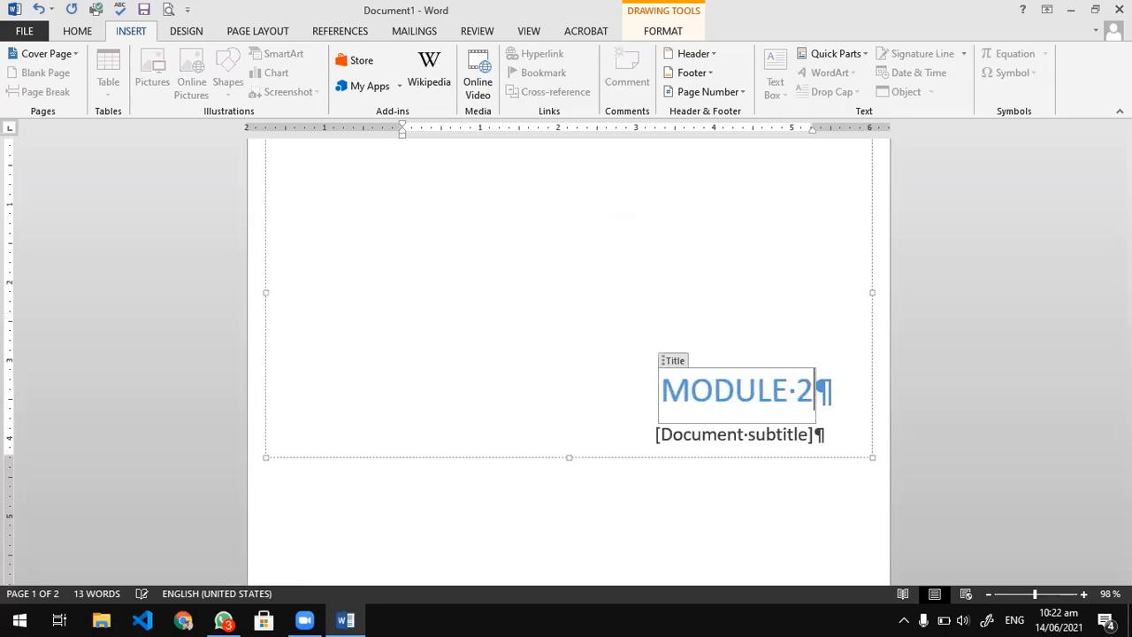
pyautogui.write(':')
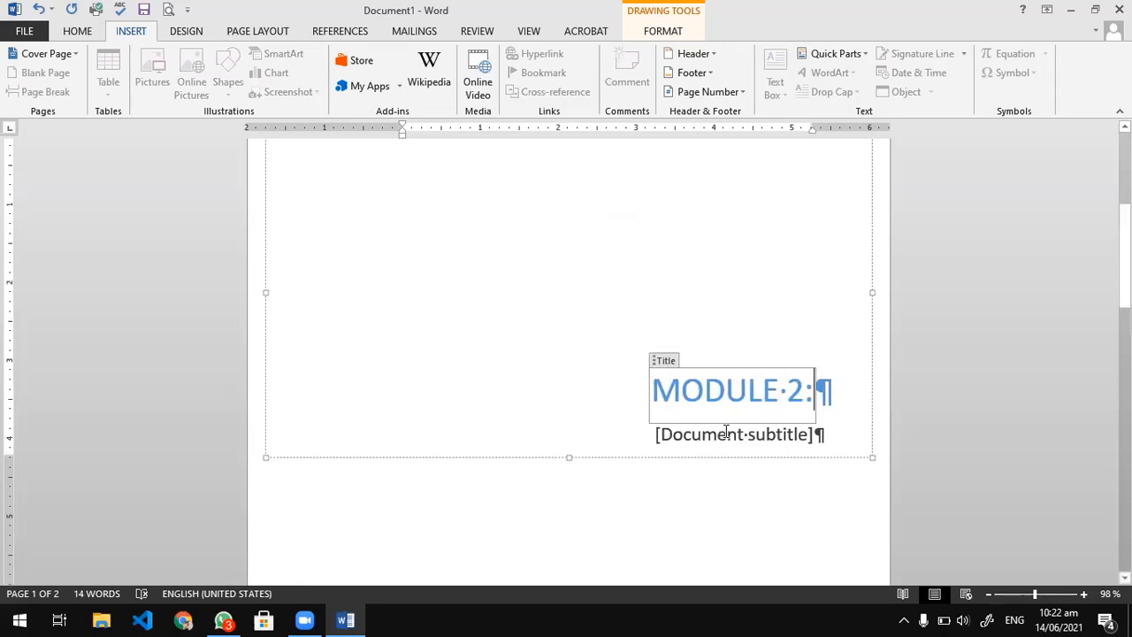
pyautogui.write('CO')
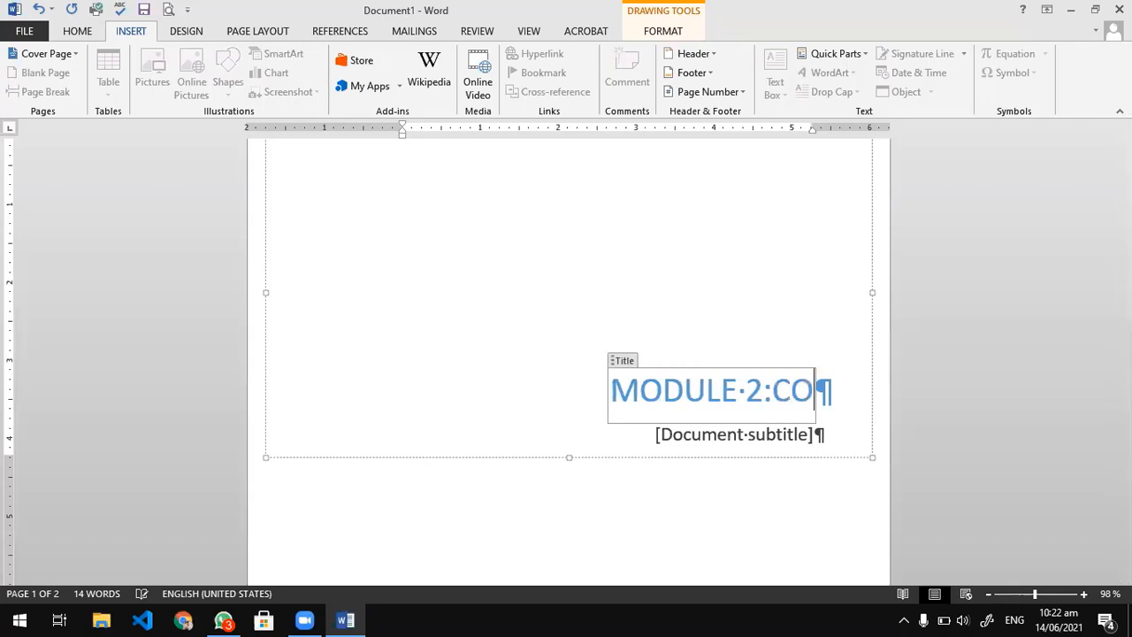
pyautogui.write('MPUTER KSI')
# Complete the cover page title after "MODULE 2:" with the words "COMPUTER SKILLS".
pyautogui.press('BackSpace')
pyautogui.press('BackSpace')
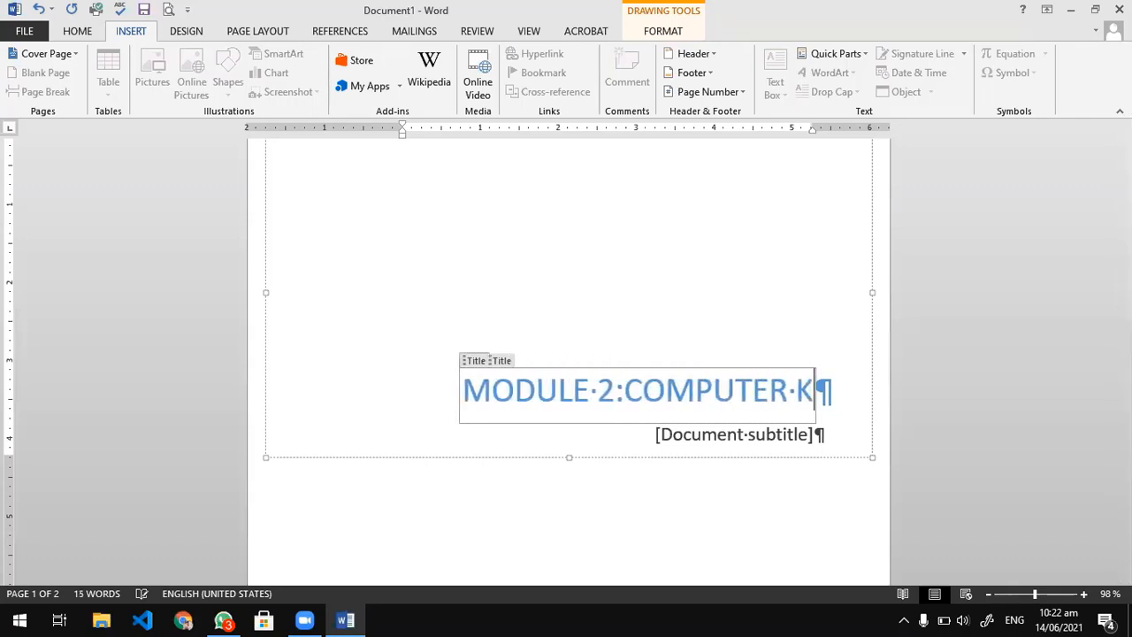
pyautogui.press('BackSpace')
pyautogui.write('SKILSL')
pyautogui.press('BackSpace')
pyautogui.press('BackSpace')
pyautogui.write('LS')
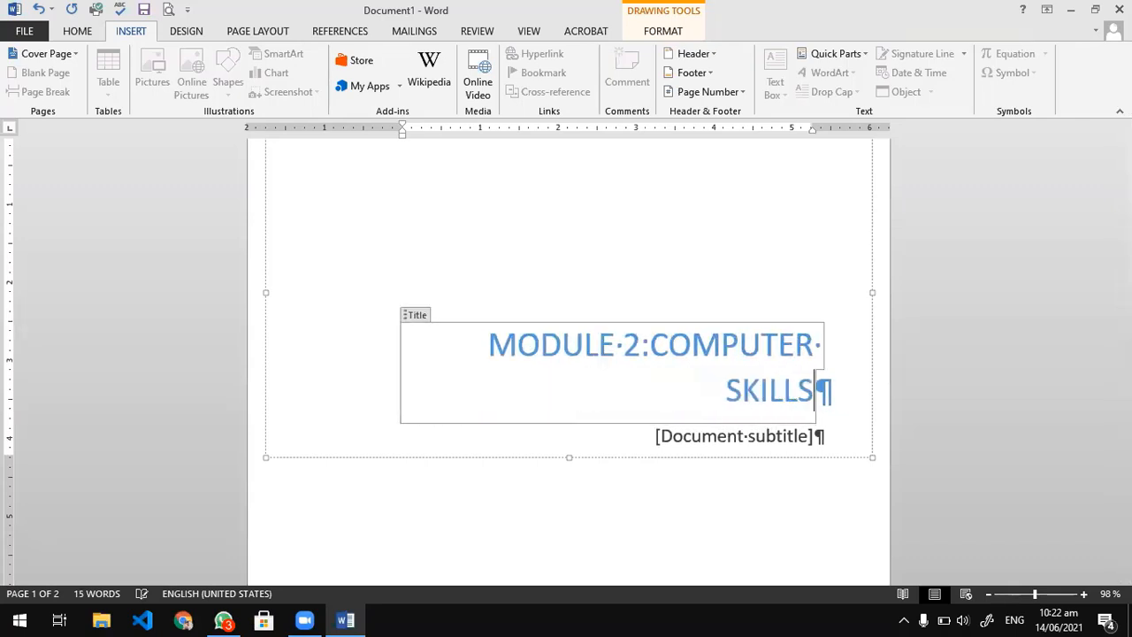
# Replace the document subtitle placeholder with "Computer Skills".
pyautogui.click(744, 435)
pyautogui.write('c')
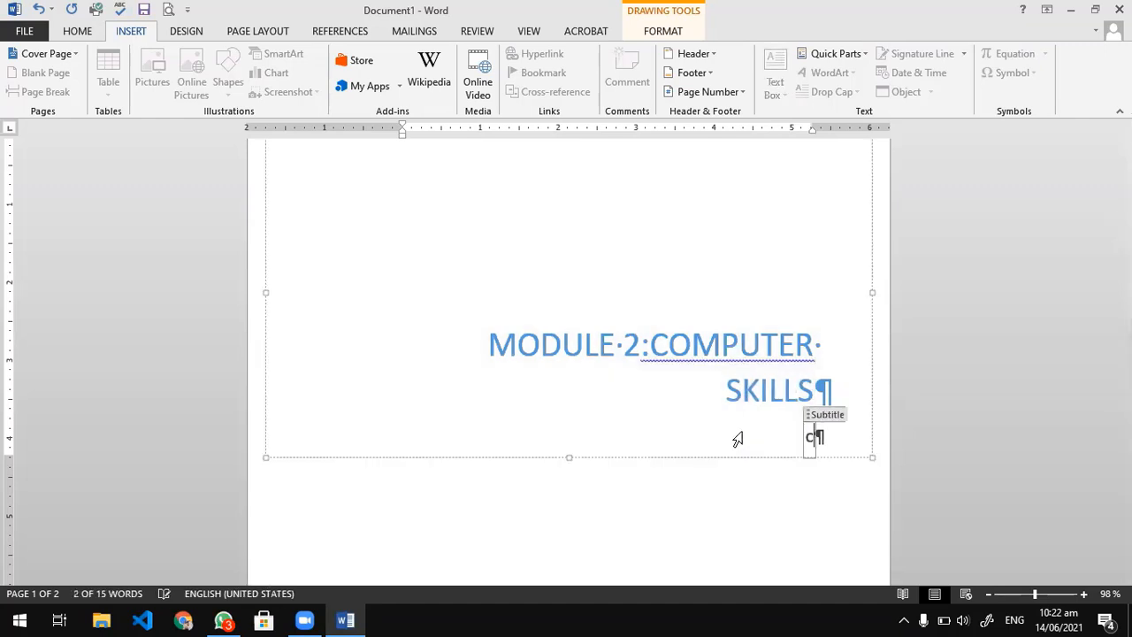
pyautogui.press('BackSpace')
pyautogui.write('Co')
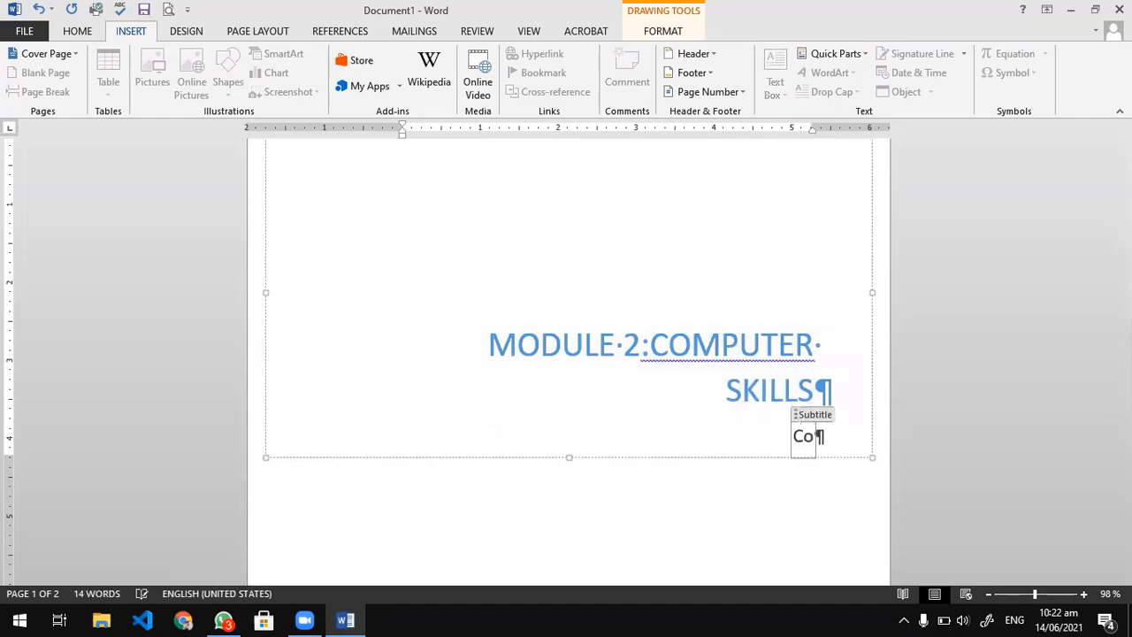
pyautogui.write('mputer Skills')
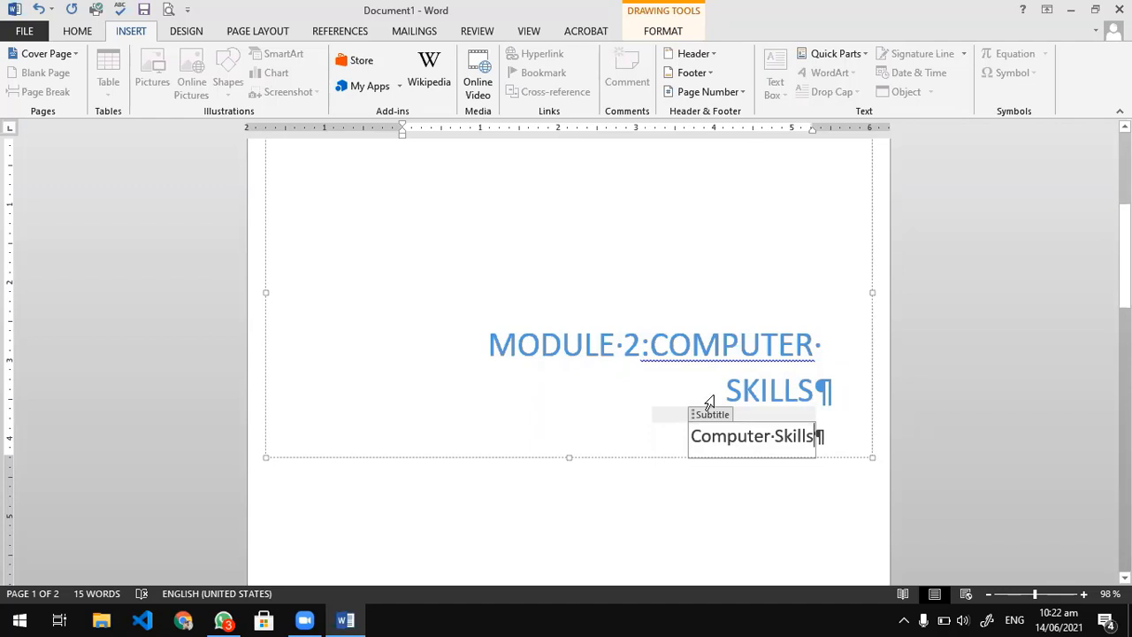
# Insert a space after the colon in the title so it reads "MODULE 2: COMPUTER SKILLS".
pyautogui.click(649, 347)
pyautogui.write(':')
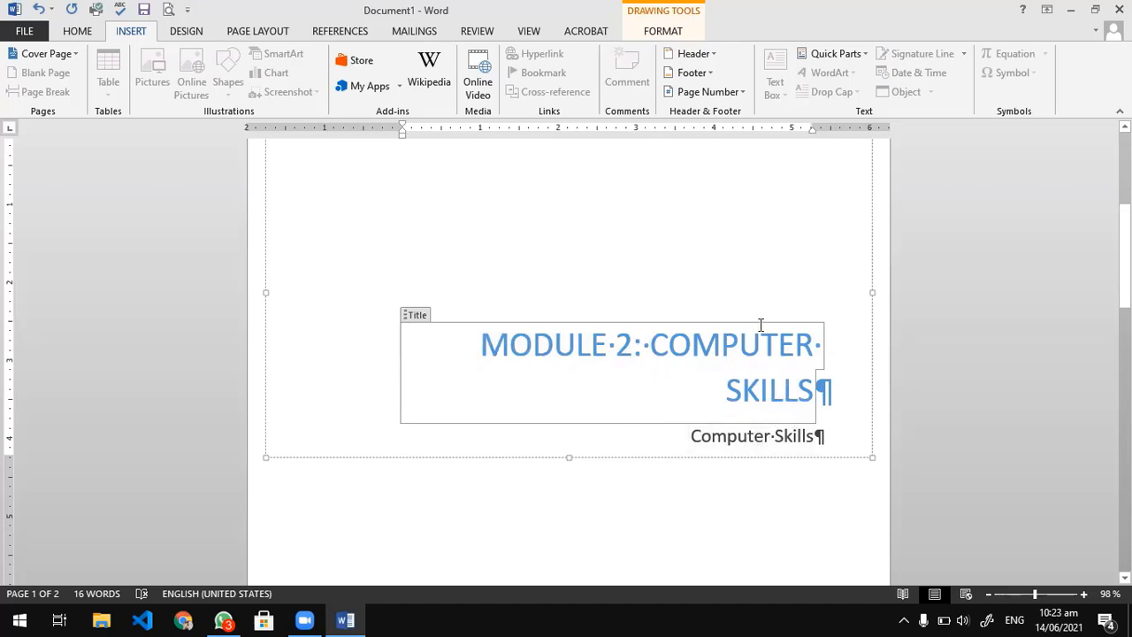
pyautogui.click(780, 512)
# Delete the "Computer Skills" subtitle below the cover page title.
pyautogui.scroll(-5, 681, 385)
pyautogui.click(766, 376)
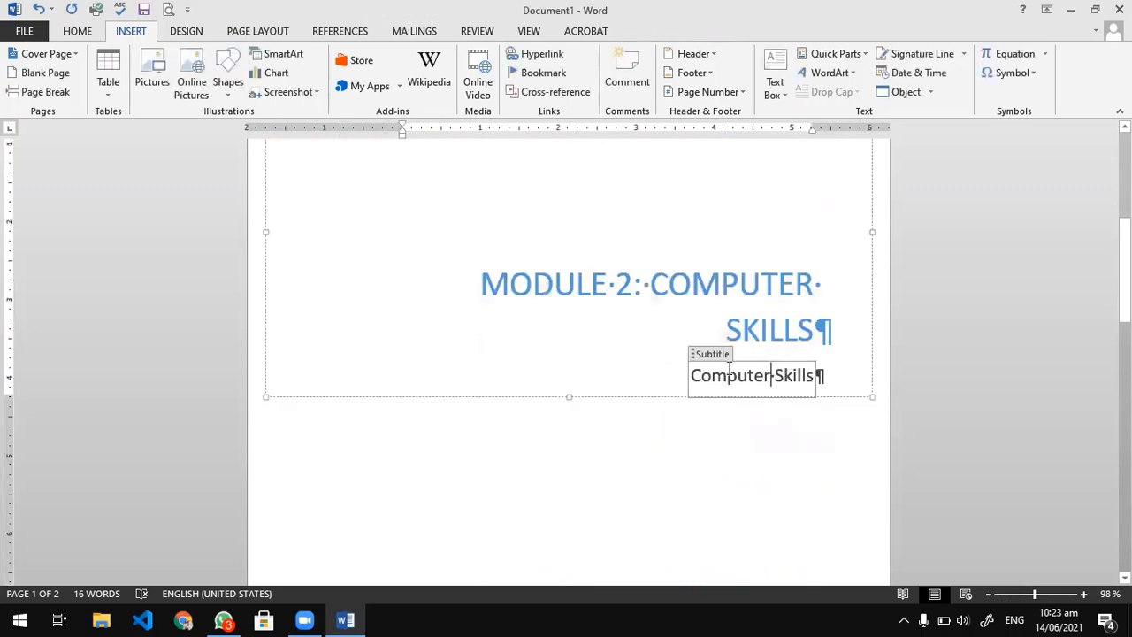
pyautogui.click(703, 354)
pyautogui.press('Delete')
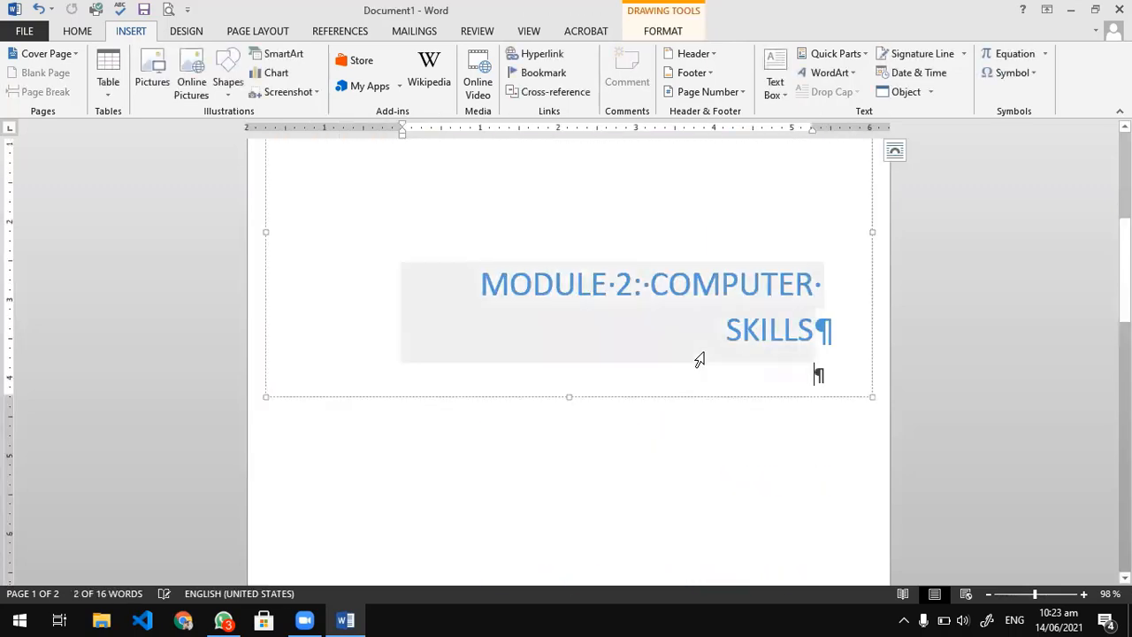
pyautogui.click(729, 307)
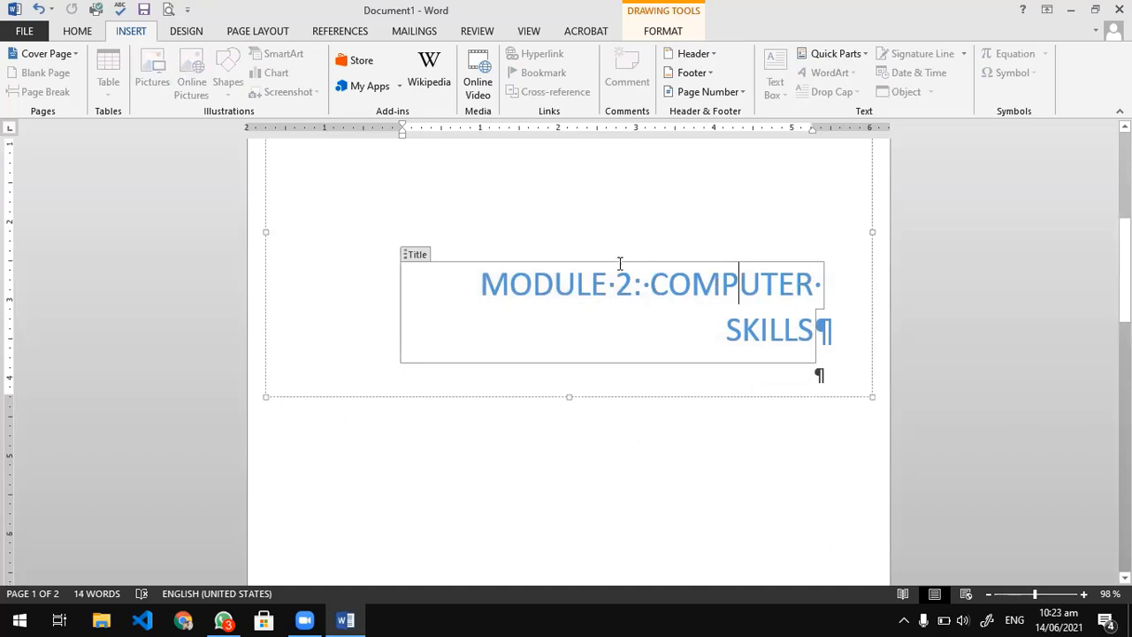
pyautogui.click(420, 260)
pyautogui.hotkey('ctrl', 'c')
pyautogui.doubleClick(637, 290)
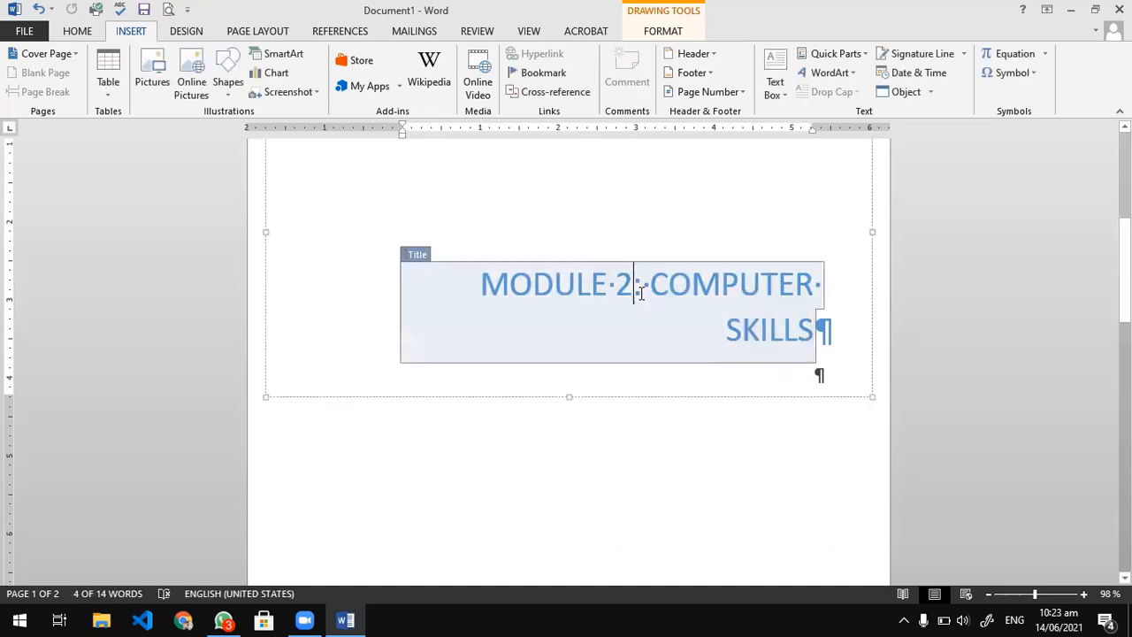
pyautogui.moveTo(786, 334); pyautogui.dragTo(727, 336)
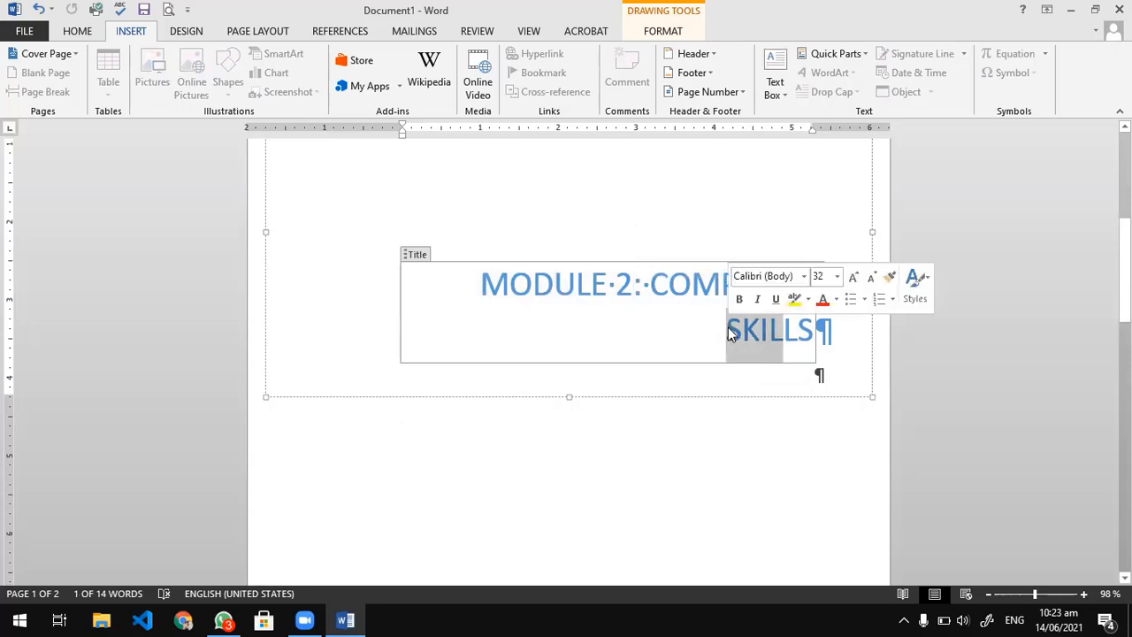
pyautogui.scroll(5, 477, 189)
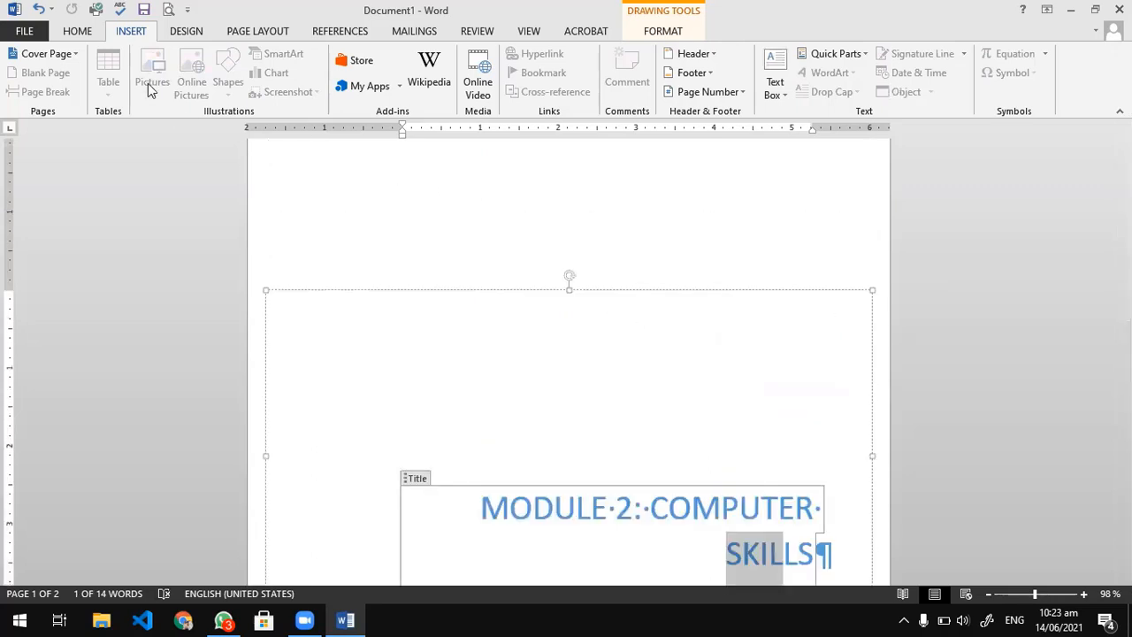
pyautogui.click(776, 93)
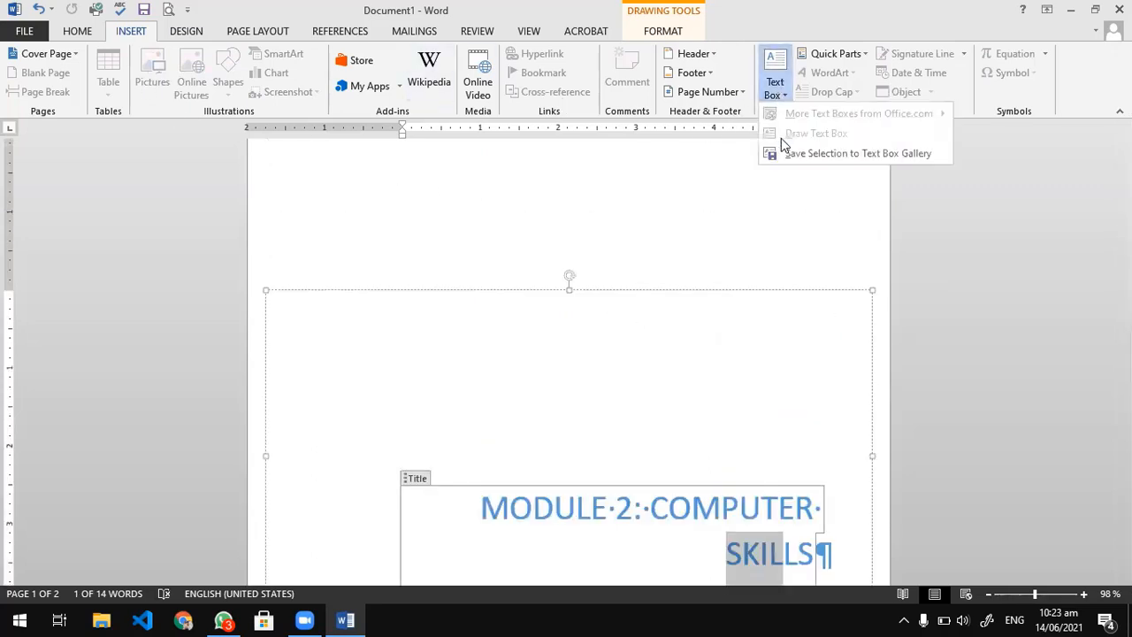
pyautogui.click(543, 186)
pyautogui.click(504, 265)
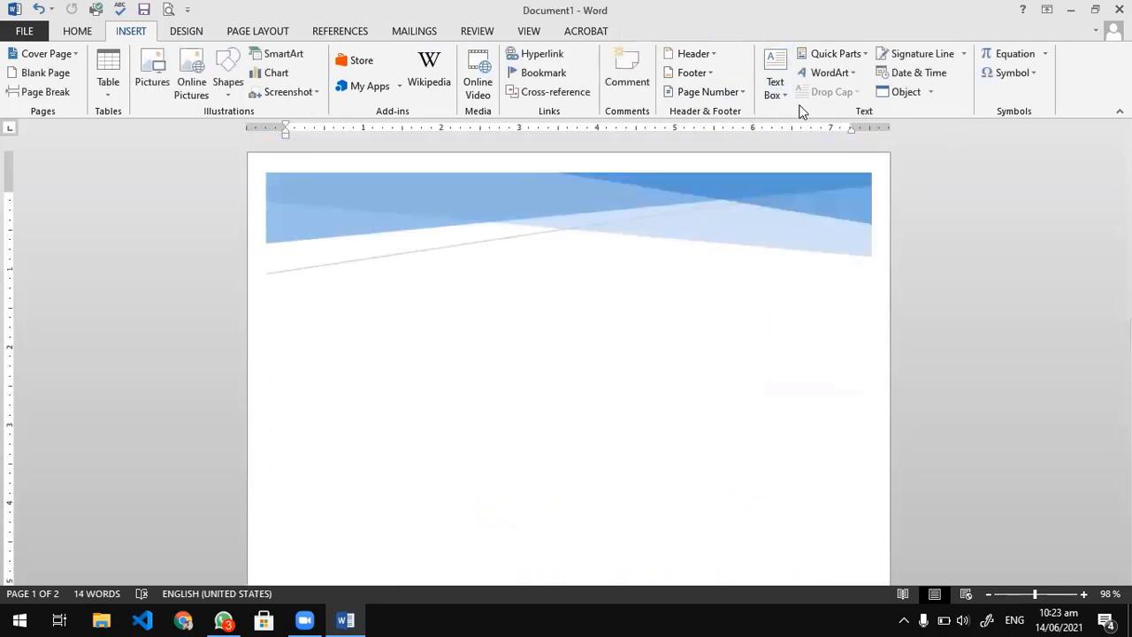
# Draw a text box about 7.02" wide and 1.31" high below the cover page's header graphic.
pyautogui.click(776, 89)
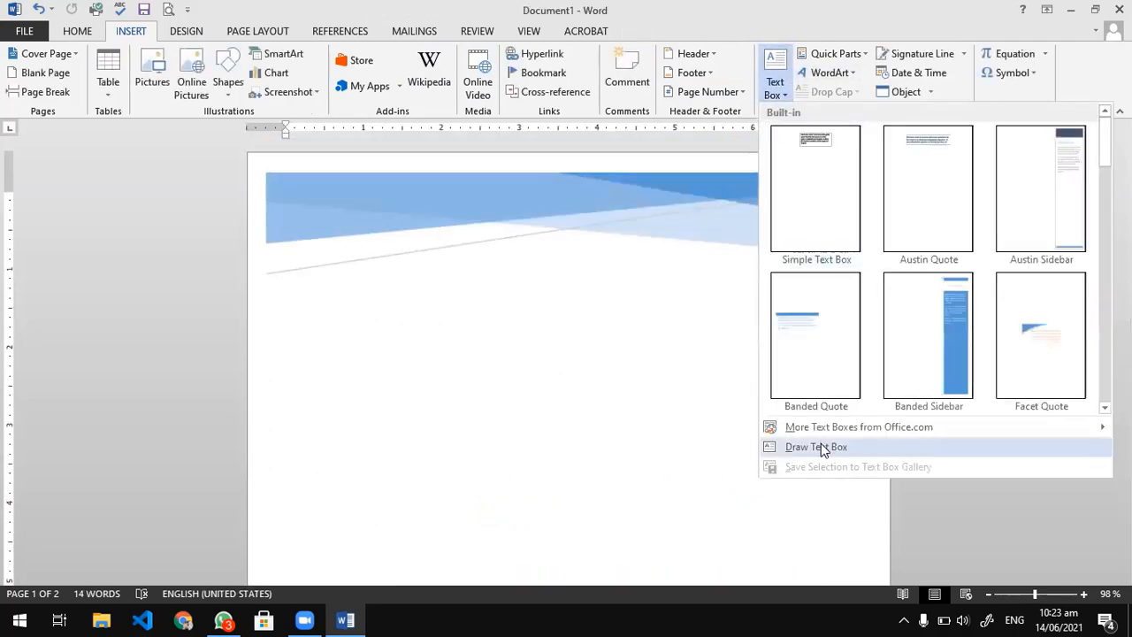
pyautogui.click(816, 446)
pyautogui.moveTo(320, 323)
pyautogui.mouseDown()
pyautogui.moveTo(494, 426)
pyautogui.moveTo(831, 445)
pyautogui.moveTo(866, 426)
pyautogui.mouseUp()
pyautogui.hotkey('ctrl', 'v')
pyautogui.hotkey('ctrl', 'z')
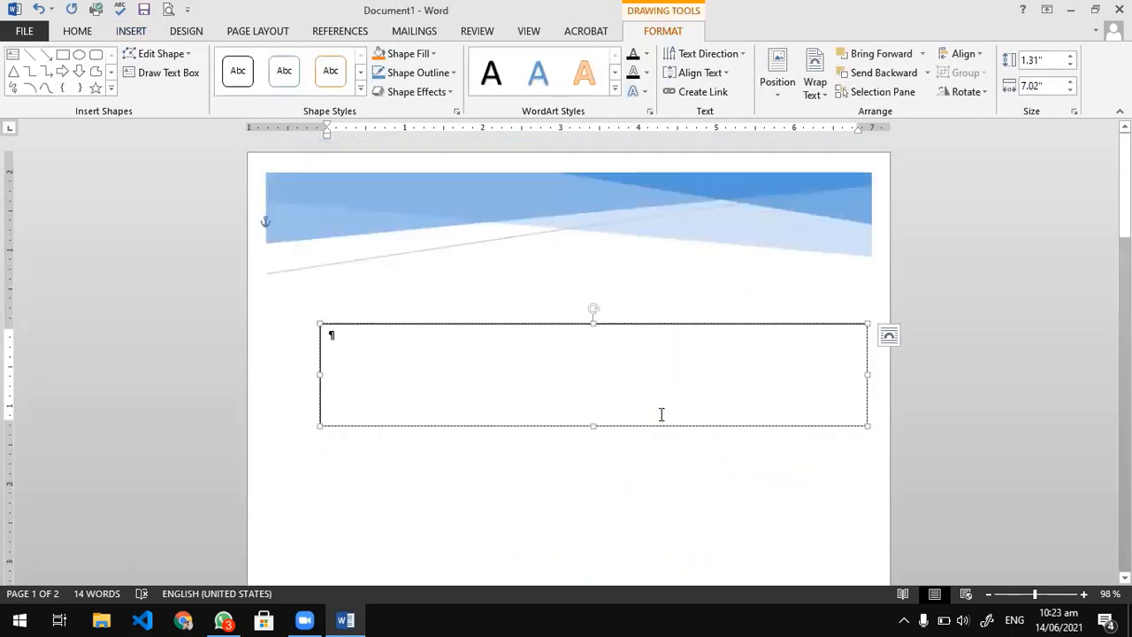
# Enter "Module 2: Computer Skills" in the new text box.
pyautogui.write('Module 2:')
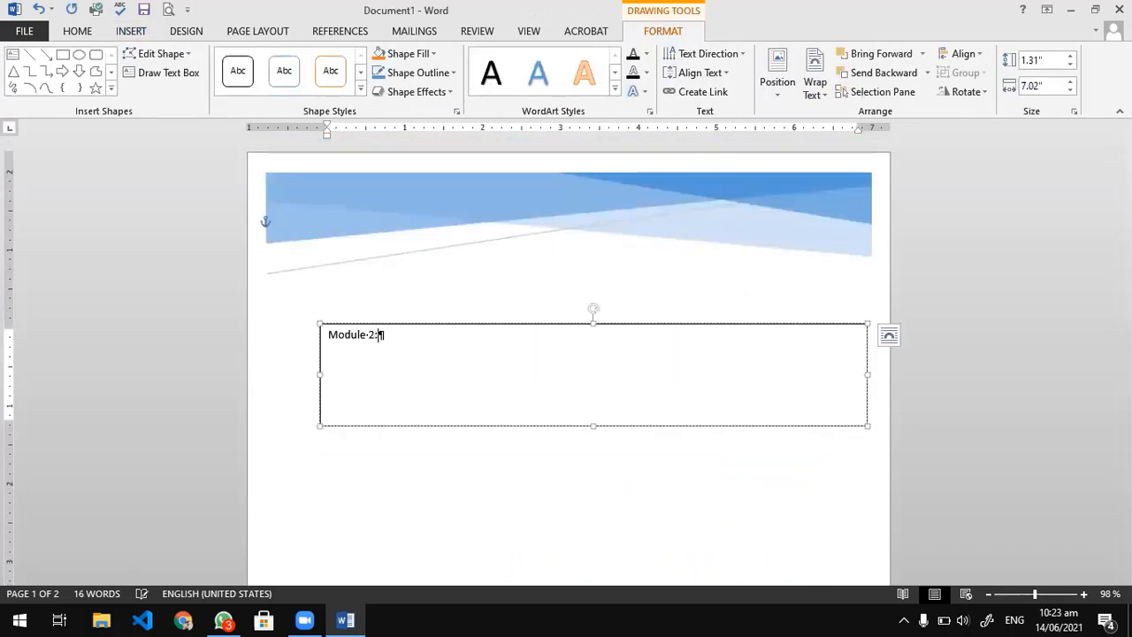
pyautogui.write(' Com[uter')
pyautogui.press('BackSpace')
pyautogui.press('BackSpace')
pyautogui.press('BackSpace')
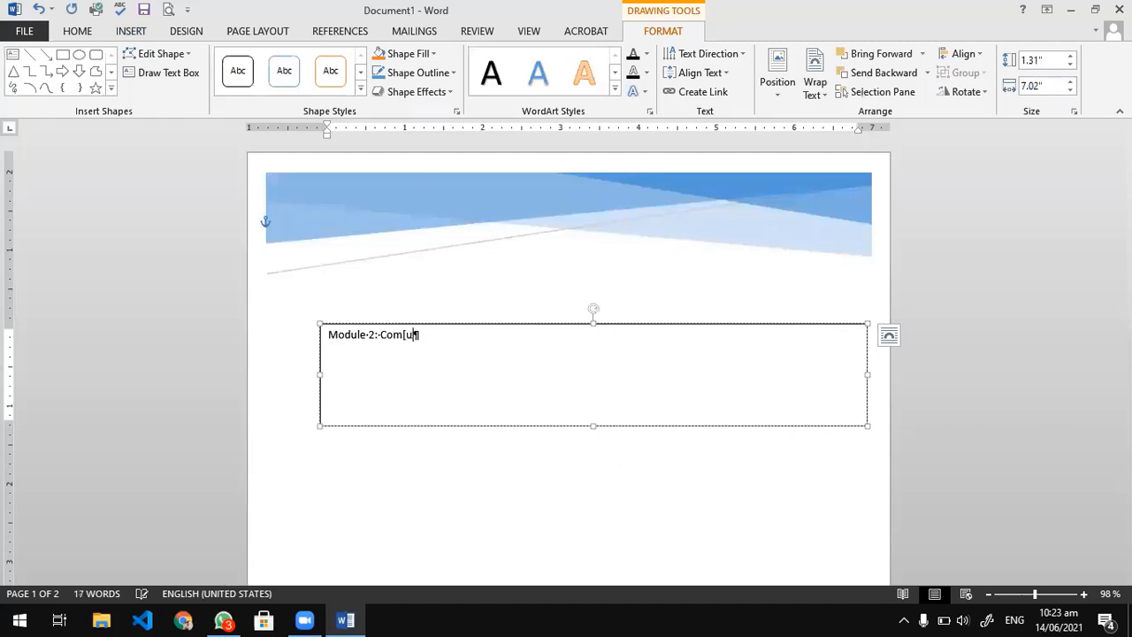
pyautogui.press('BackSpace')
pyautogui.write('mputer Skills')
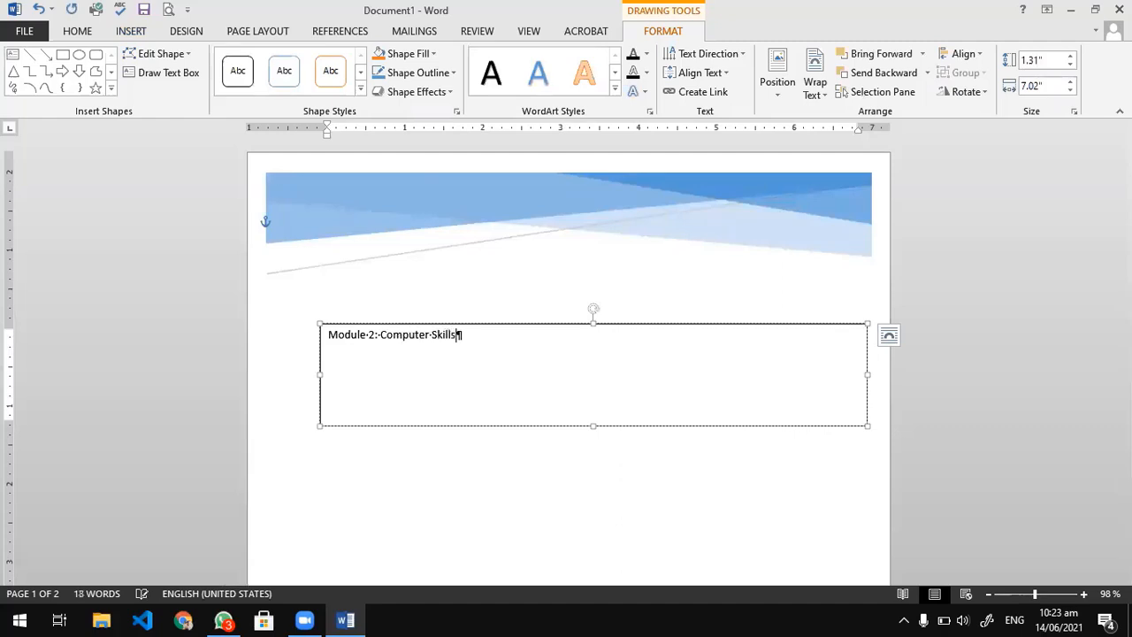
# Copy the formatting of the original cover page title onto the text in the new text box.
pyautogui.scroll(-4, 674, 326)
pyautogui.scroll(1, 419, 245)
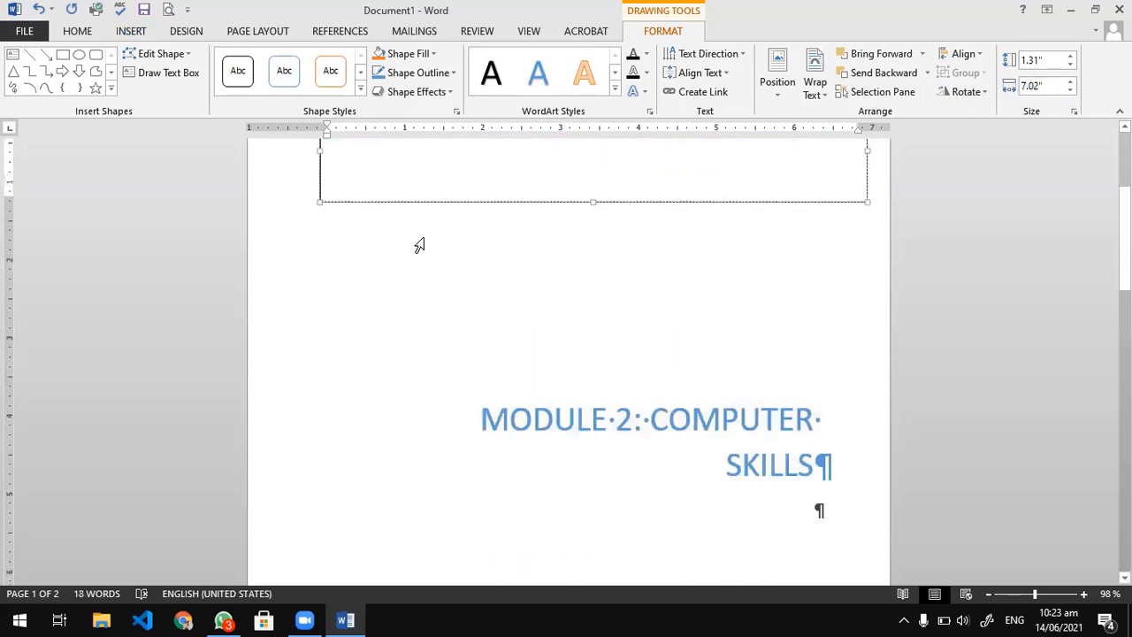
pyautogui.click(615, 430)
pyautogui.moveTo(669, 421); pyautogui.dragTo(573, 416)
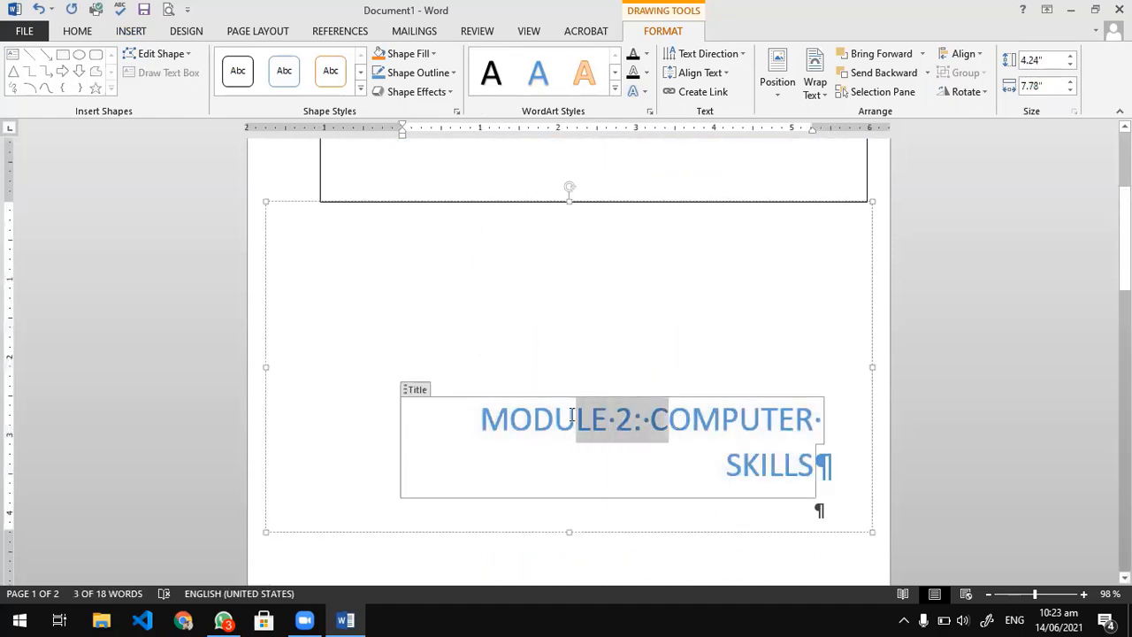
pyautogui.click(408, 390)
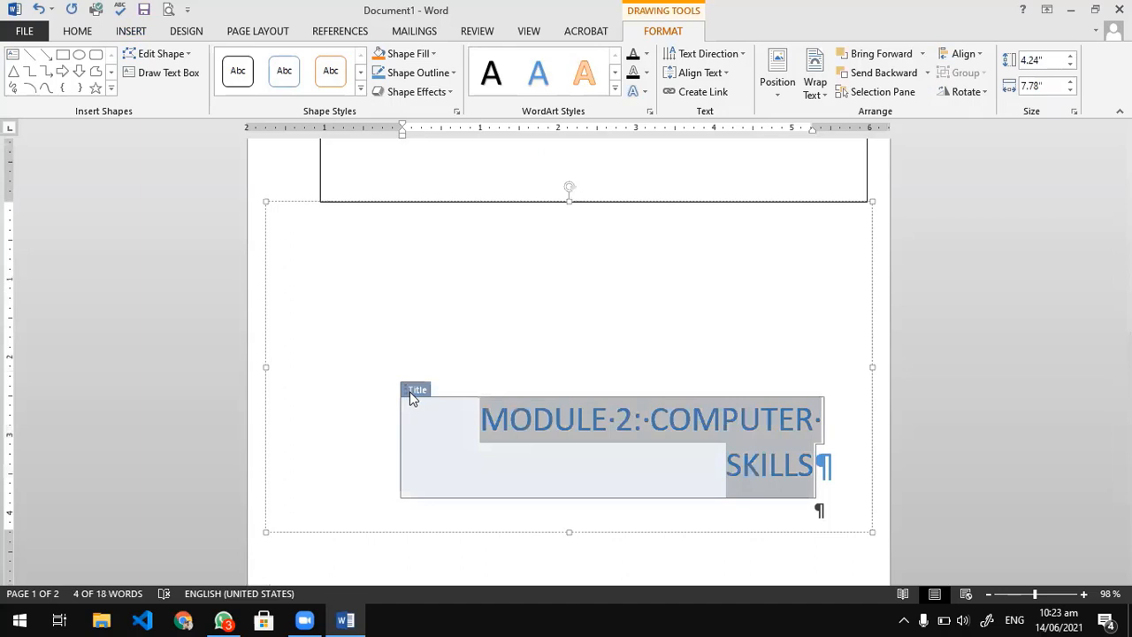
pyautogui.scroll(5, 424, 311)
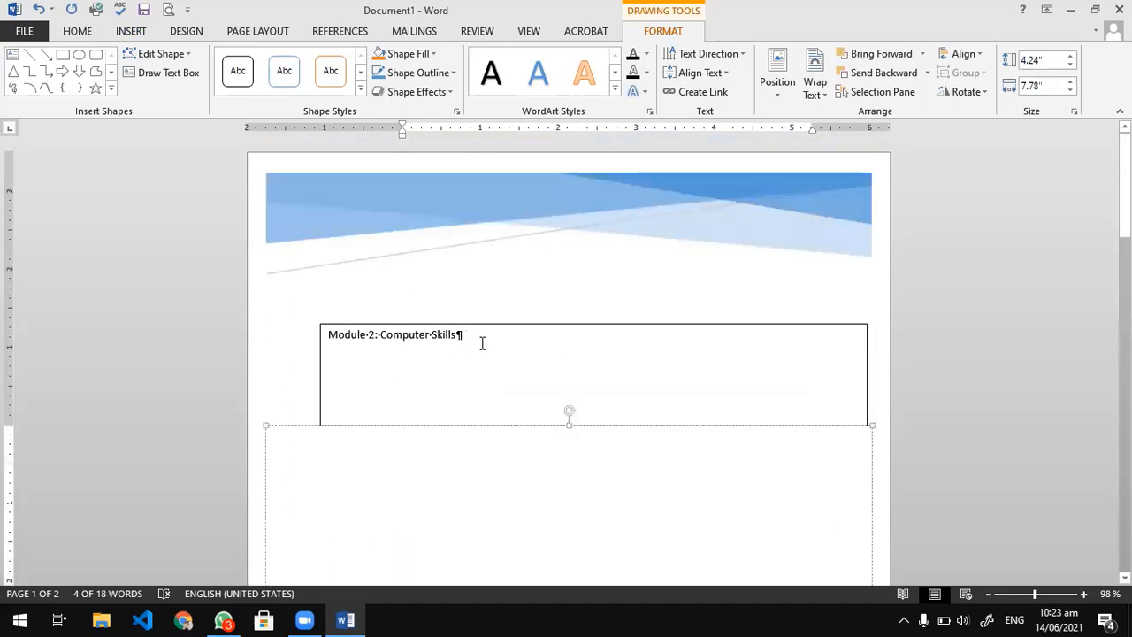
pyautogui.moveTo(482, 343); pyautogui.dragTo(292, 332)
pyautogui.hotkey('ctrl', 'shift', 'v')
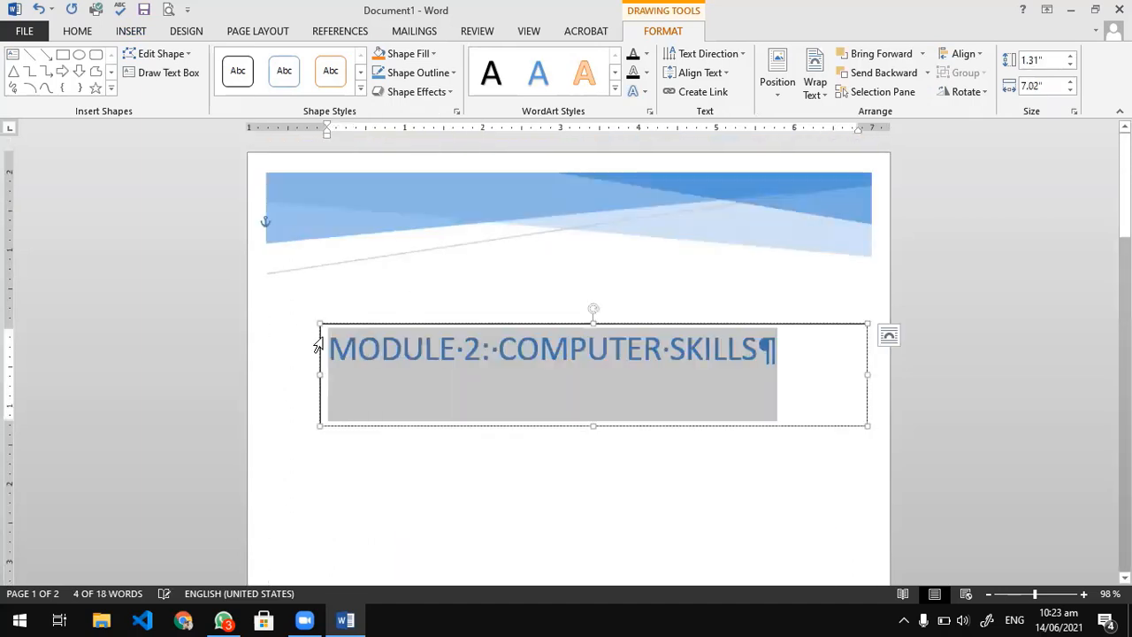
# Delete the original title text box from the cover page.
pyautogui.click(391, 566)
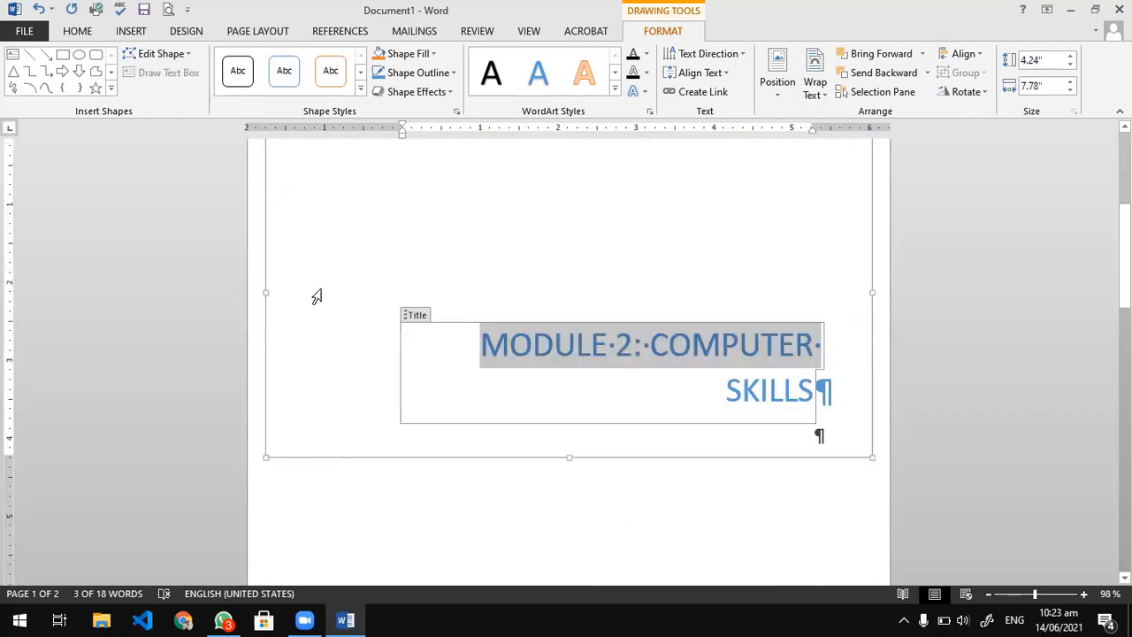
pyautogui.click(262, 344)
pyautogui.press('Delete')
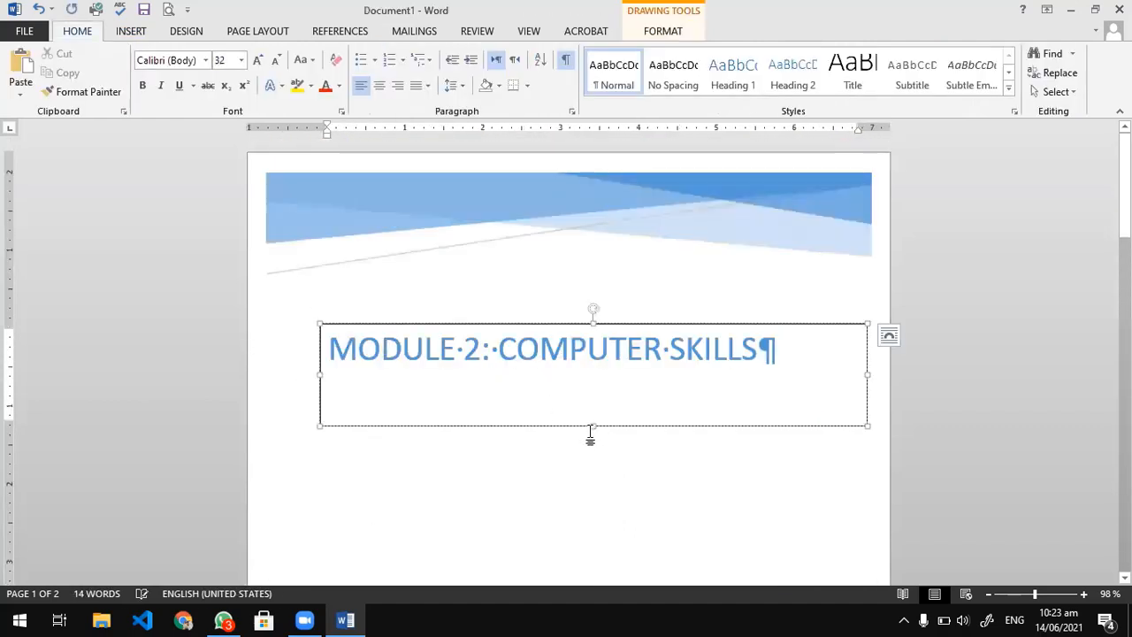
# Move the new title text box further down the cover page and center its text.
pyautogui.keyDown('ctrl'); pyautogui.scroll(-2, 584, 422); pyautogui.keyUp('ctrl')
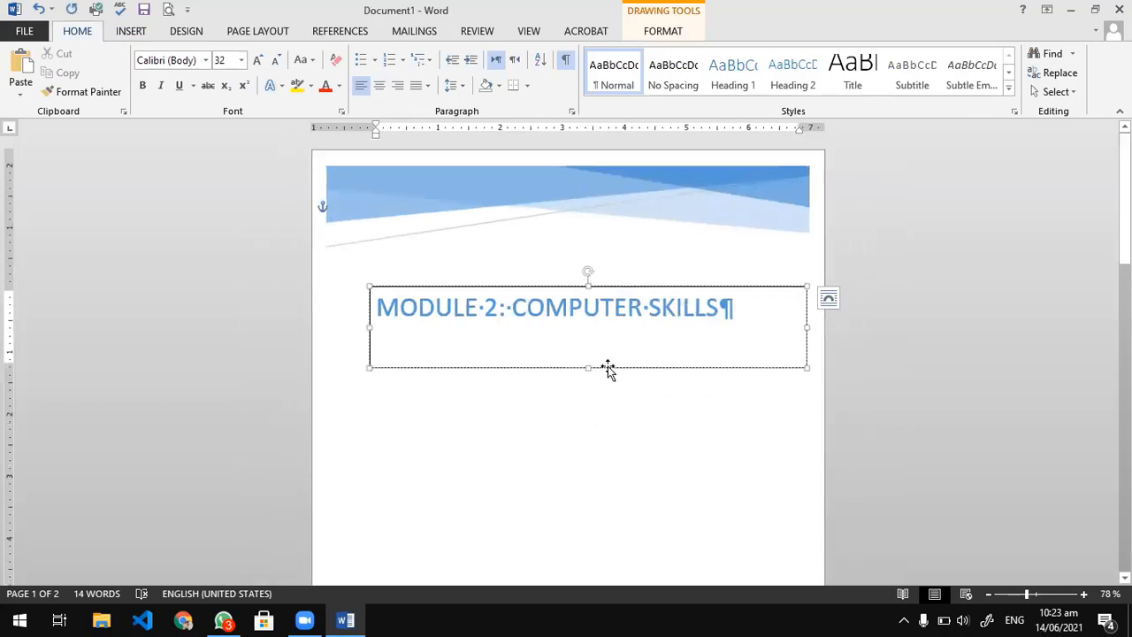
pyautogui.moveTo(606, 370); pyautogui.dragTo(596, 523)
pyautogui.scroll(-3, 582, 495)
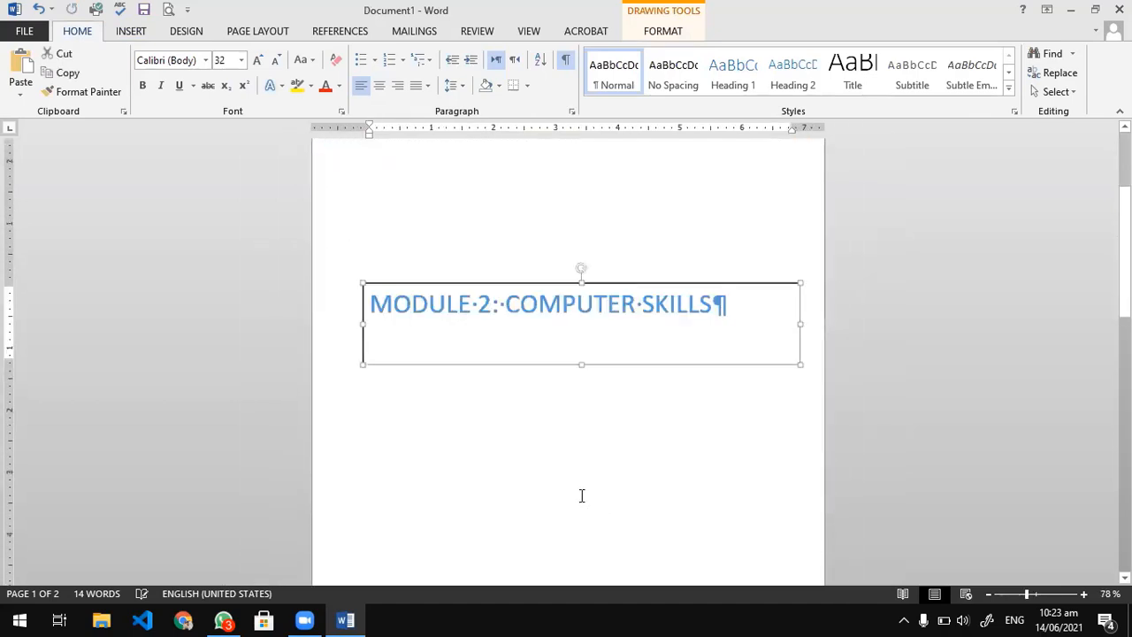
pyautogui.click(563, 303)
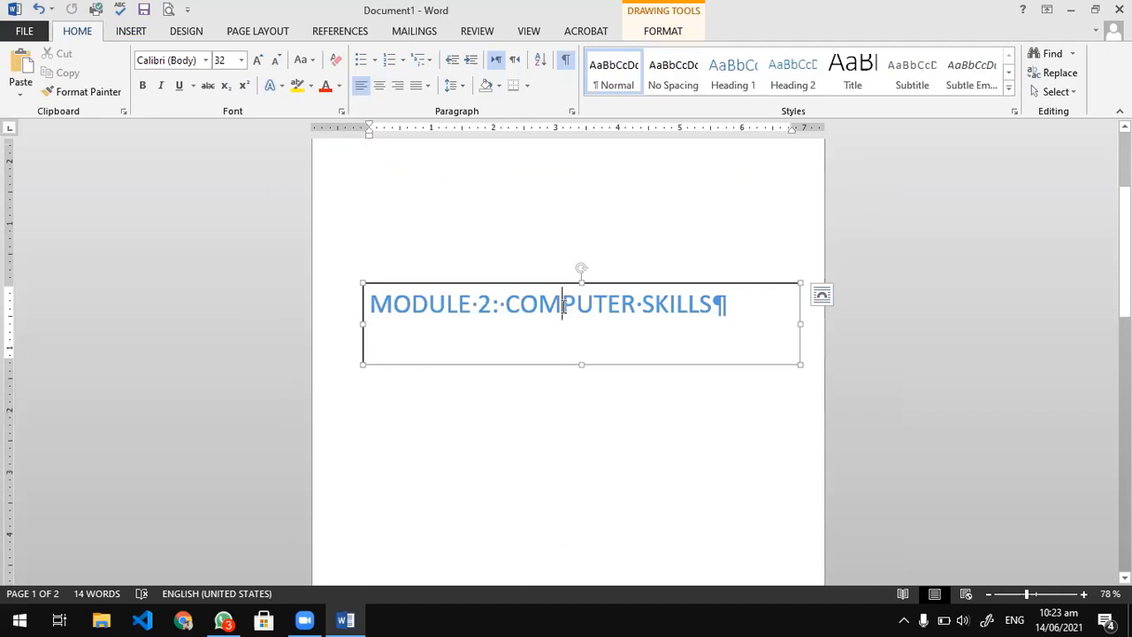
pyautogui.hotkey('ctrl', 'e')
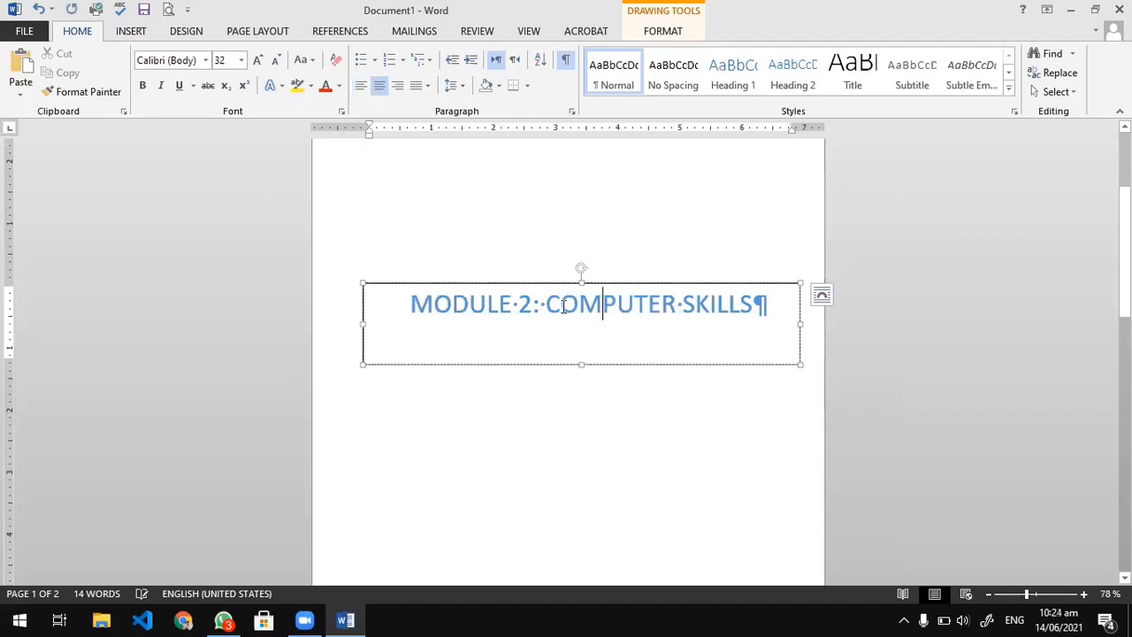
# Remove the outline from the title text box and left-align its text.
pyautogui.click(661, 32)
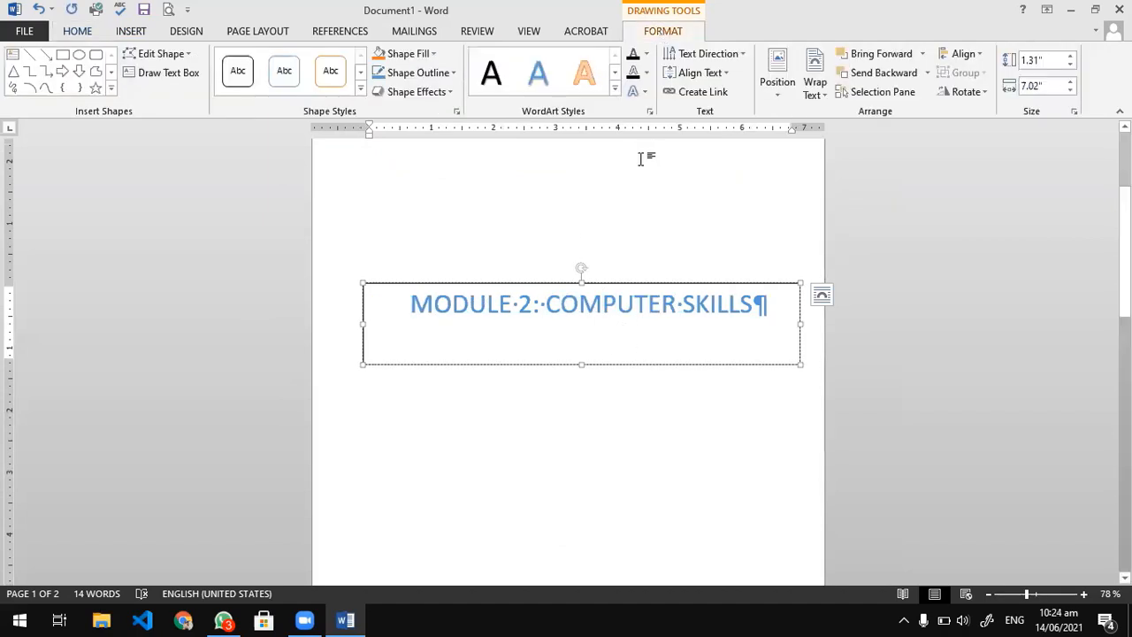
pyautogui.click(419, 67)
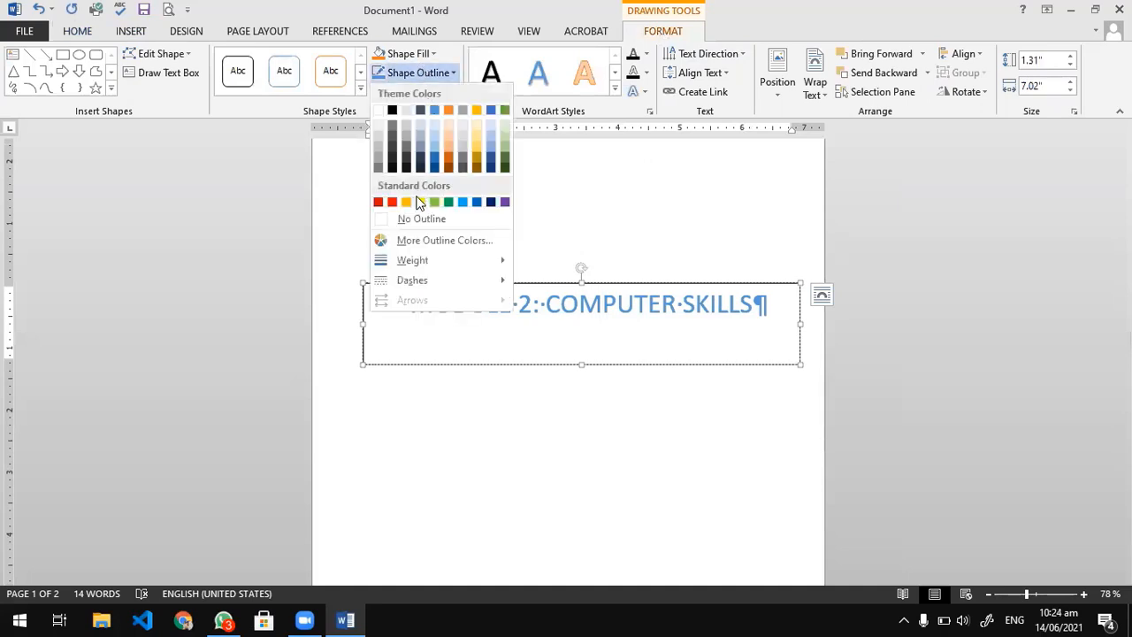
pyautogui.click(404, 220)
pyautogui.click(543, 283)
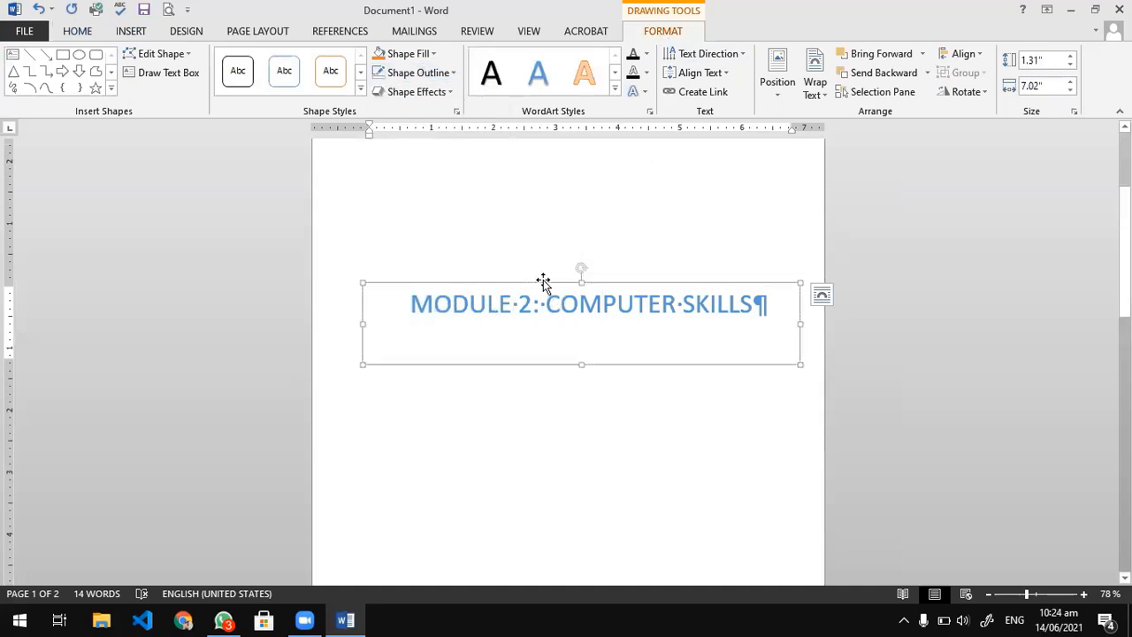
pyautogui.click(539, 308)
pyautogui.hotkey('ctrl', 'l')
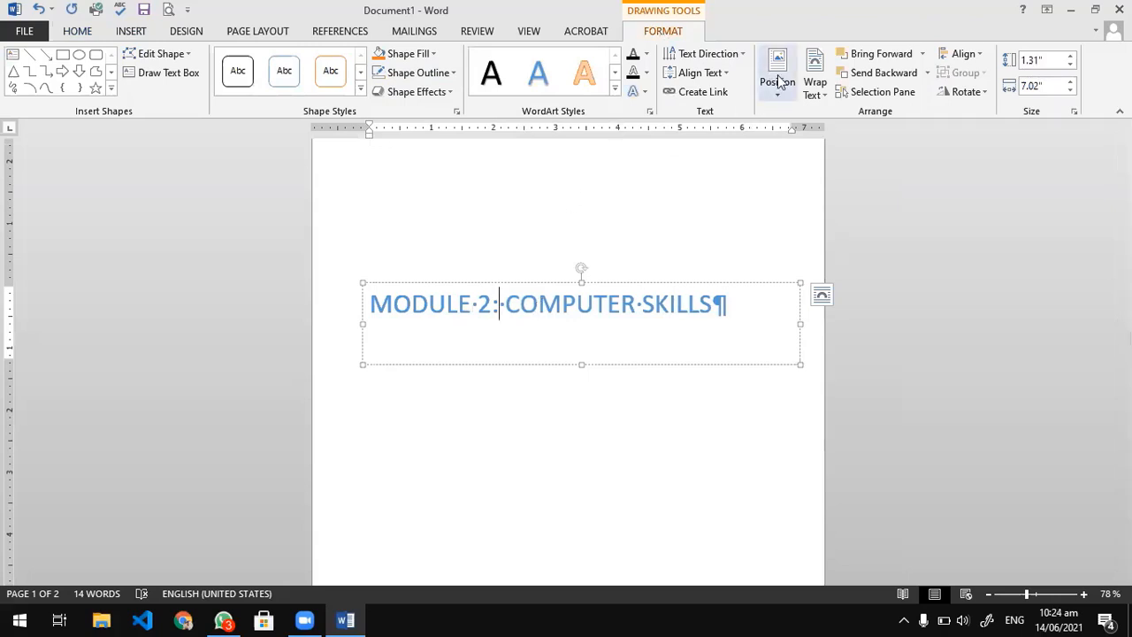
# Center the title text inside its text box on the cover page and look over the document's pages.
pyautogui.click(86, 34)
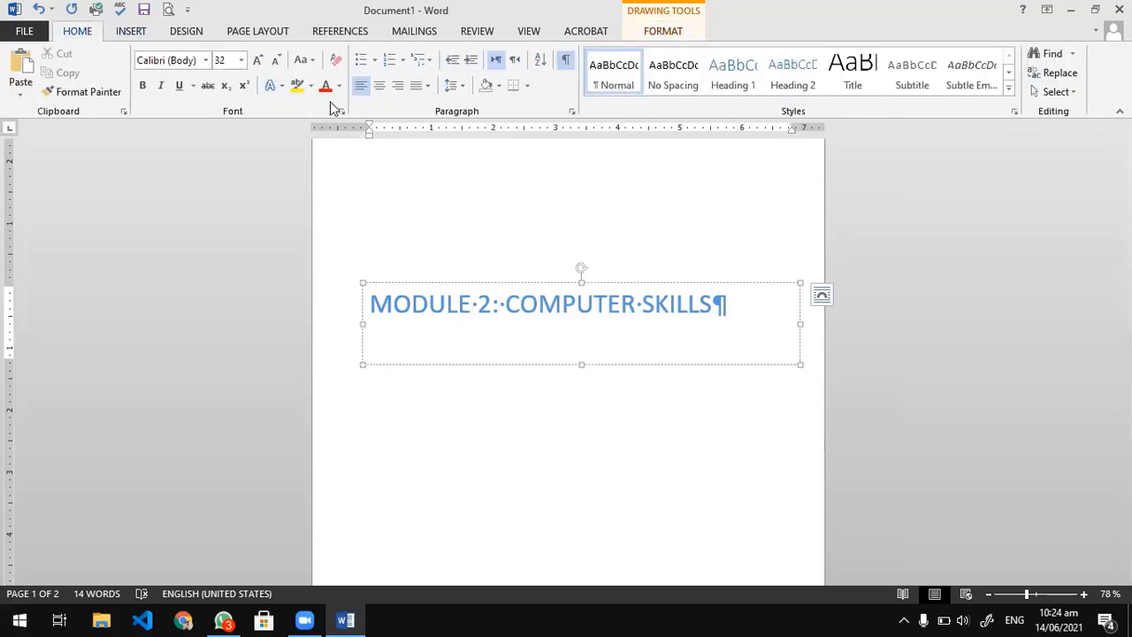
pyautogui.click(384, 86)
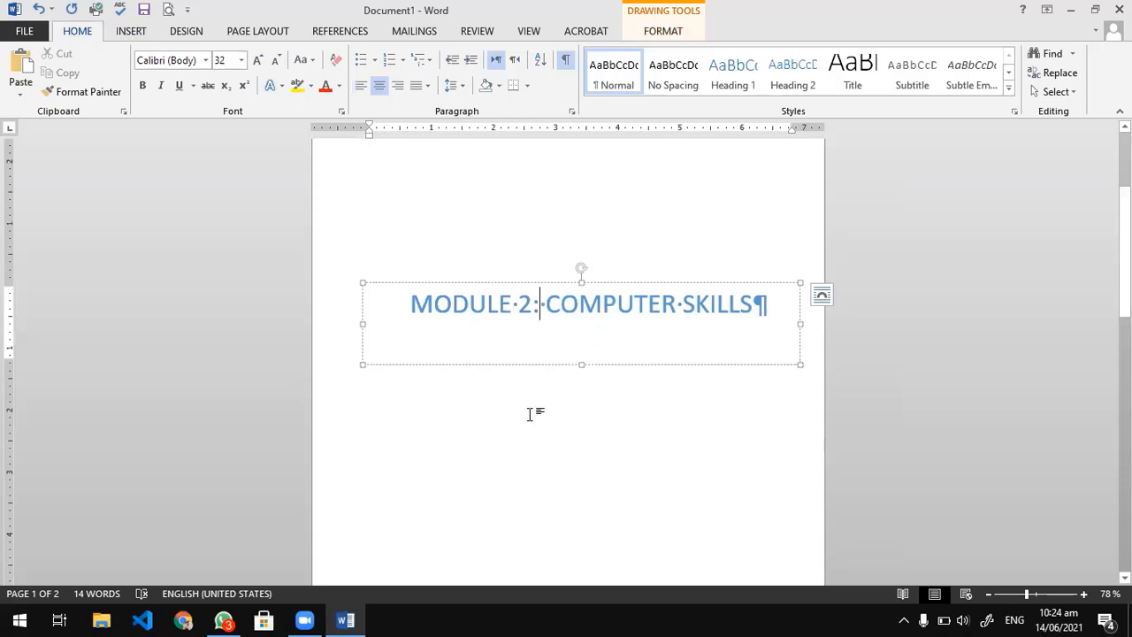
pyautogui.scroll(3, 533, 412)
pyautogui.scroll(-10, 533, 415)
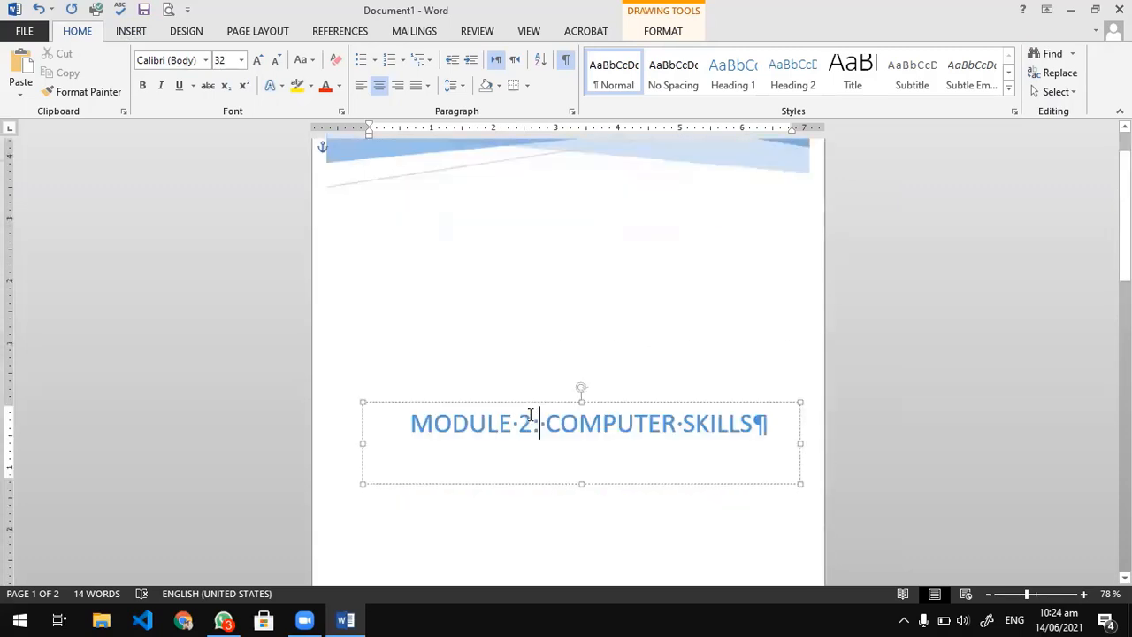
pyautogui.scroll(-5, 548, 429)
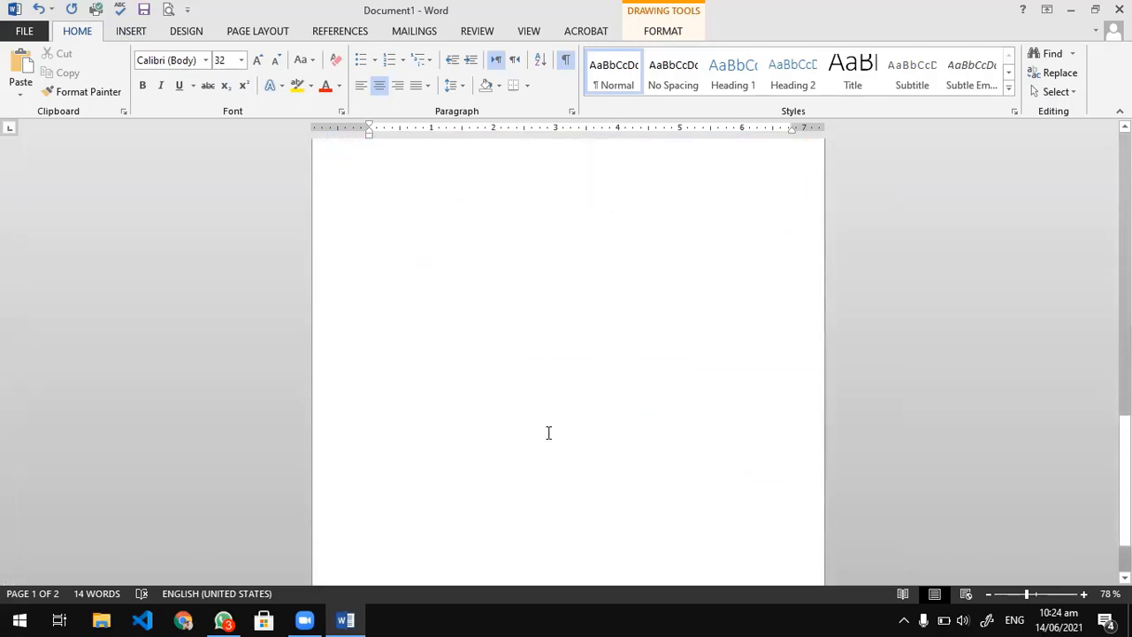
pyautogui.scroll(5, 493, 254)
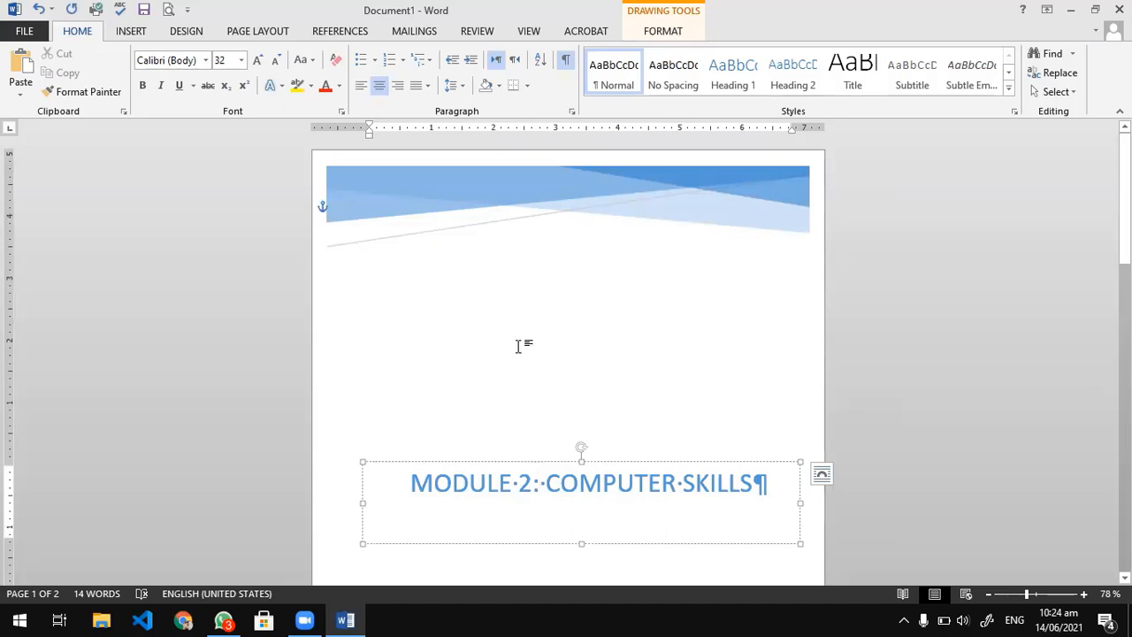
# Save the document as CURRICULUM VITAE.docx in the Microsoft Word folder under D: > IT Office Assistant and close it.
pyautogui.hotkey('ctrl', 's')
pyautogui.click(252, 182)
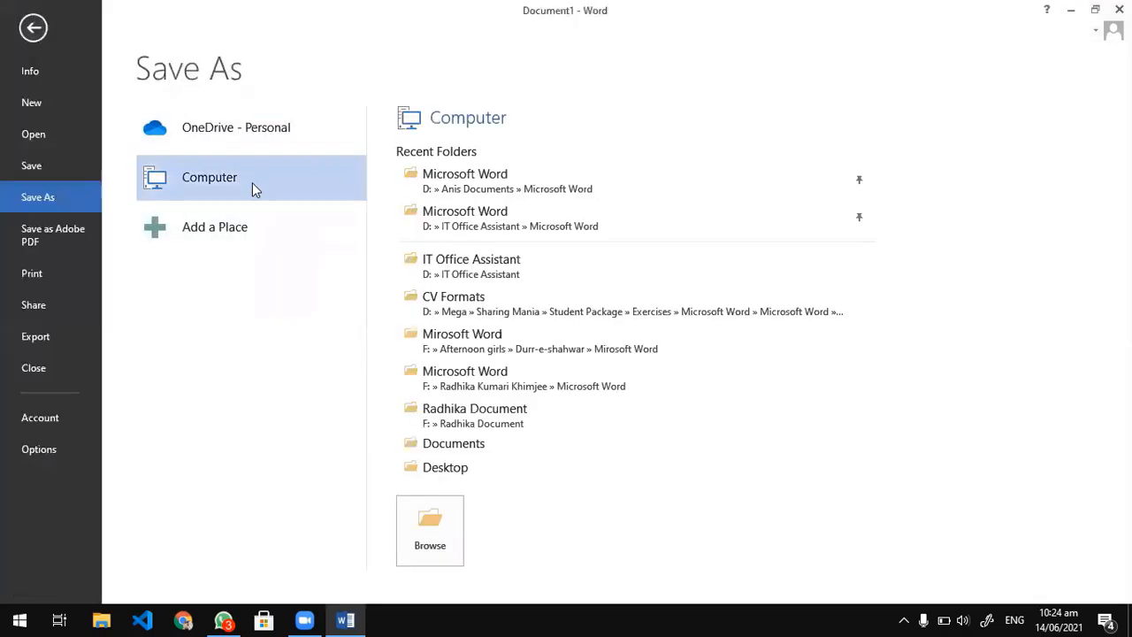
pyautogui.click(493, 228)
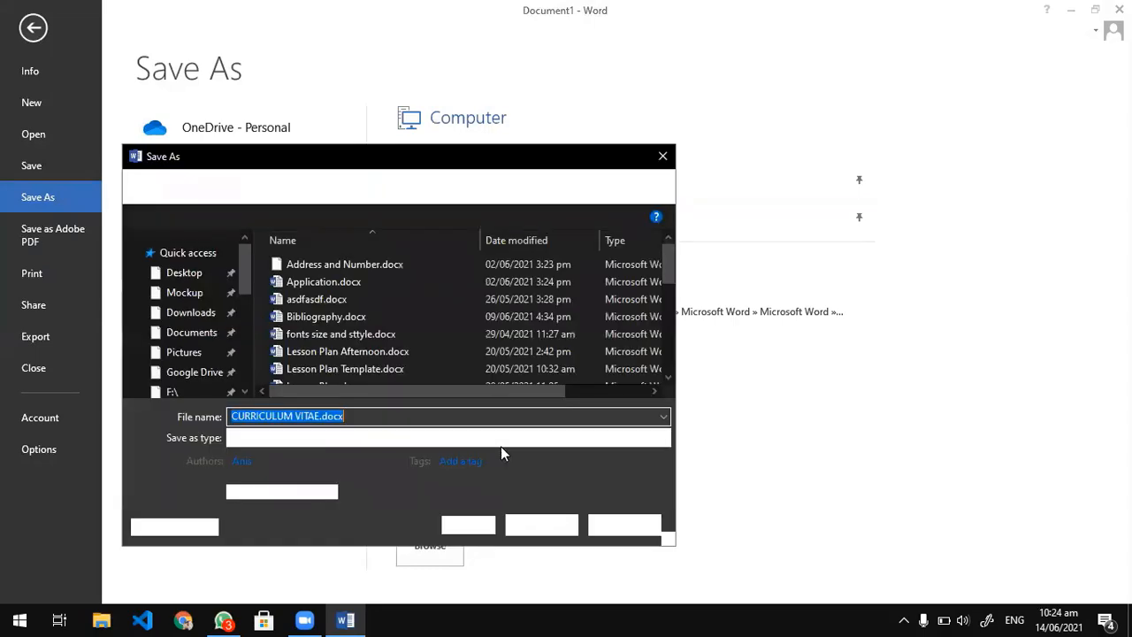
pyautogui.press('Return')
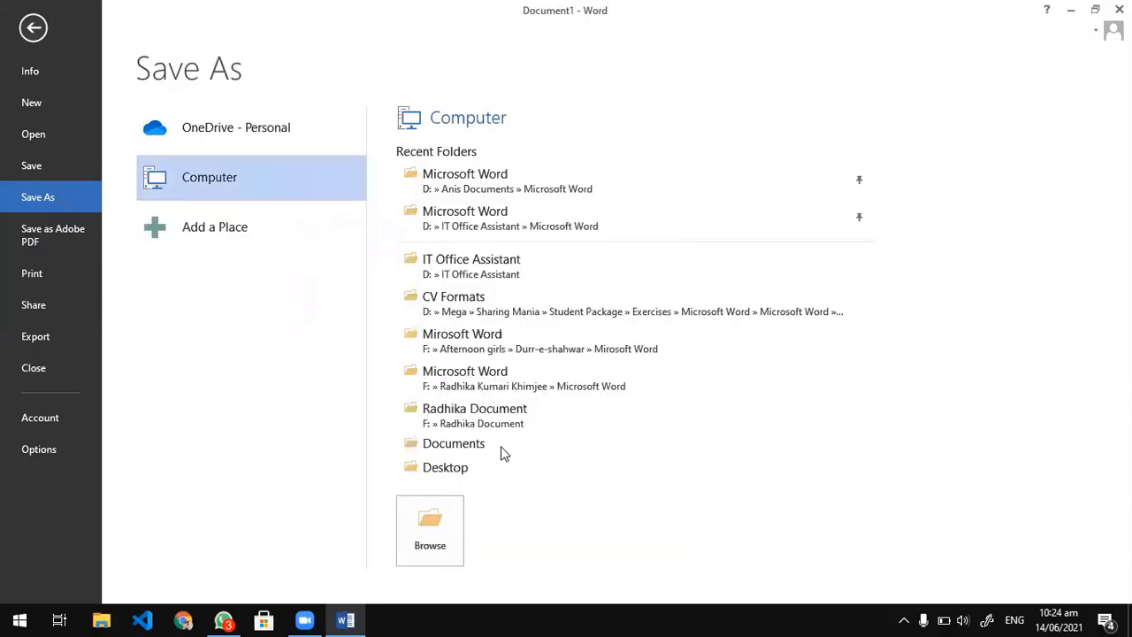
pyautogui.scroll(-2, 502, 341)
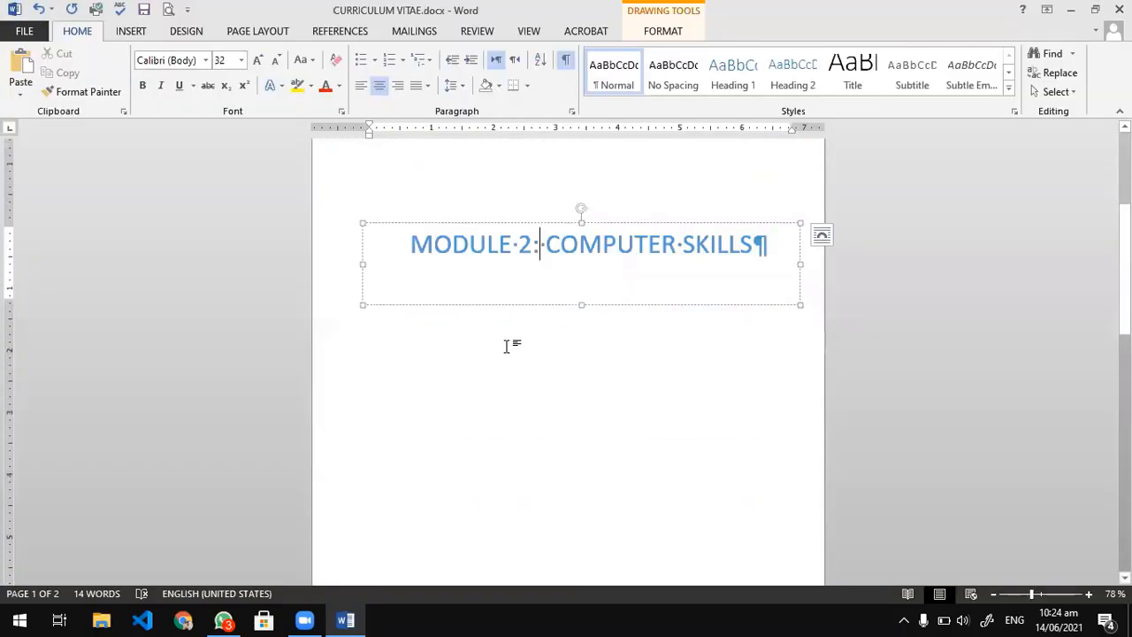
pyautogui.scroll(5, 508, 344)
pyautogui.scroll(-8, 507, 344)
pyautogui.scroll(5, 645, 445)
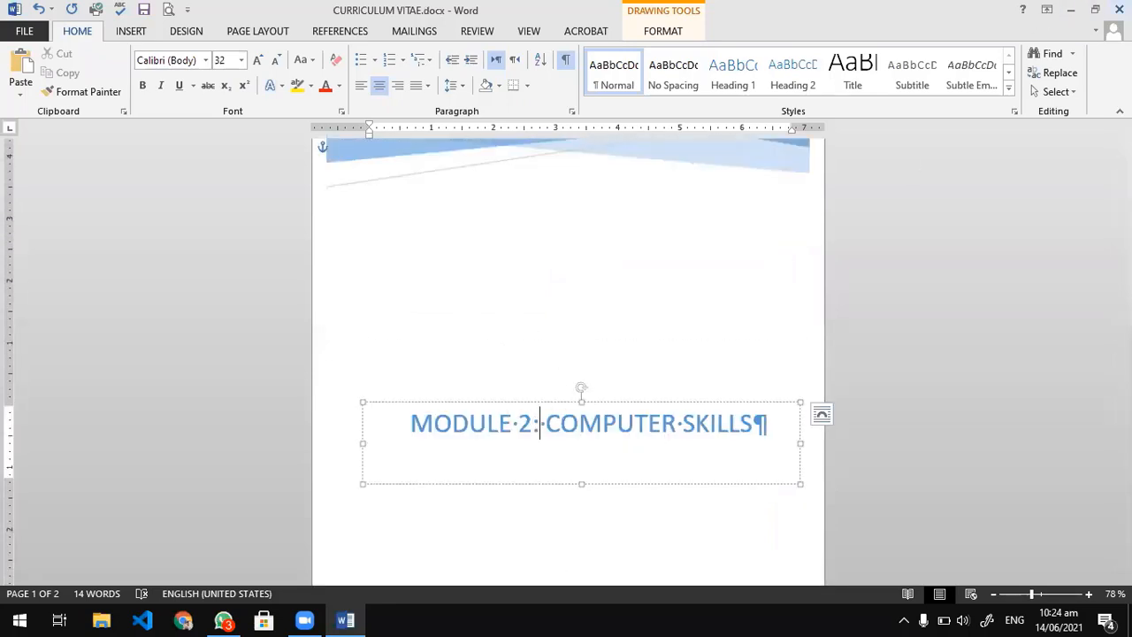
pyautogui.click(1118, 9)
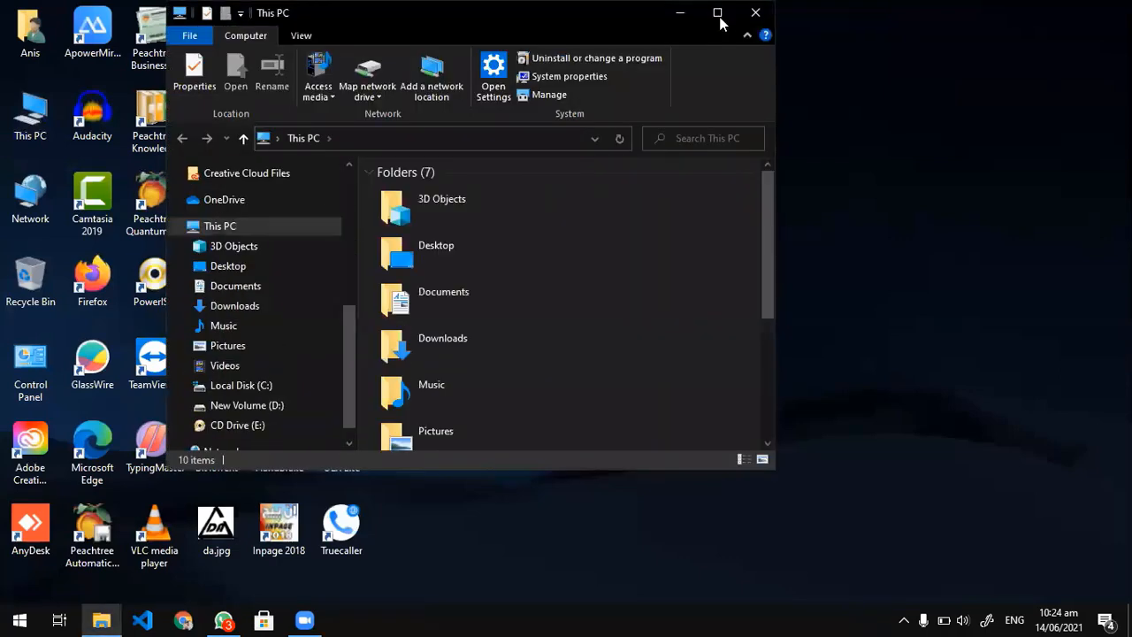
# In File Explorer, open the Microsoft Word folder inside IT Office Assistant on drive D:.
pyautogui.click(717, 13)
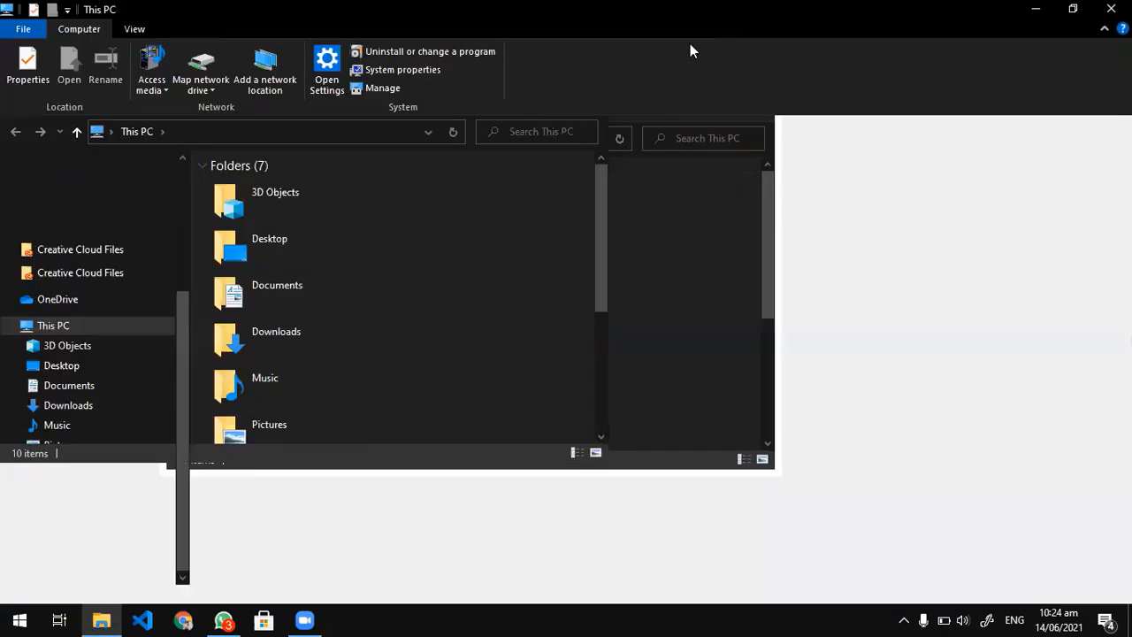
pyautogui.doubleClick(485, 314)
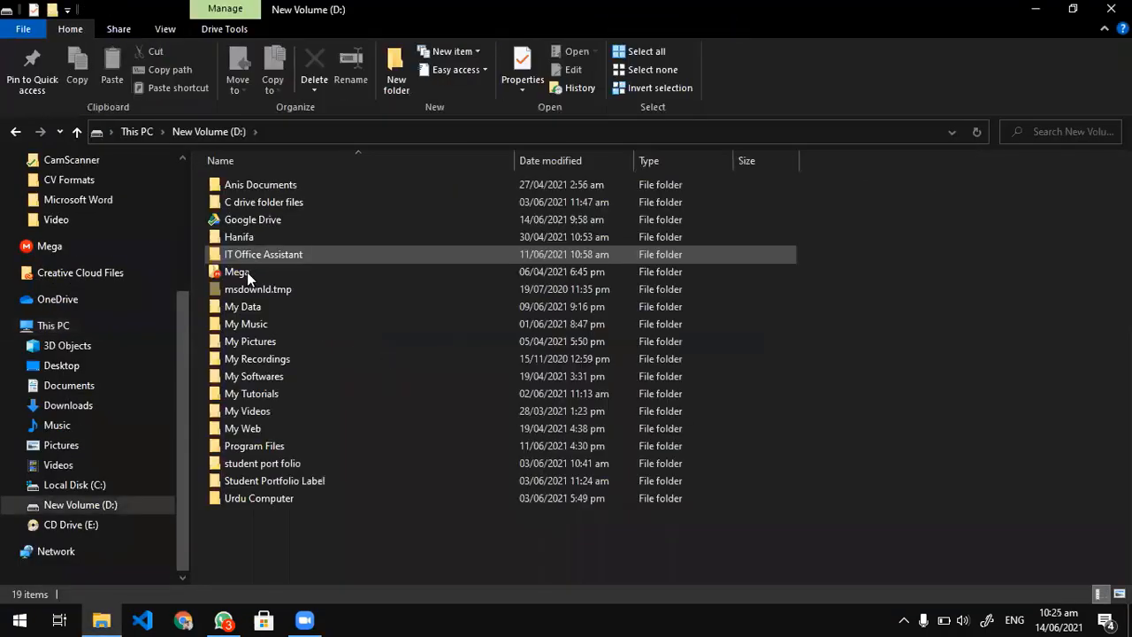
pyautogui.doubleClick(245, 257)
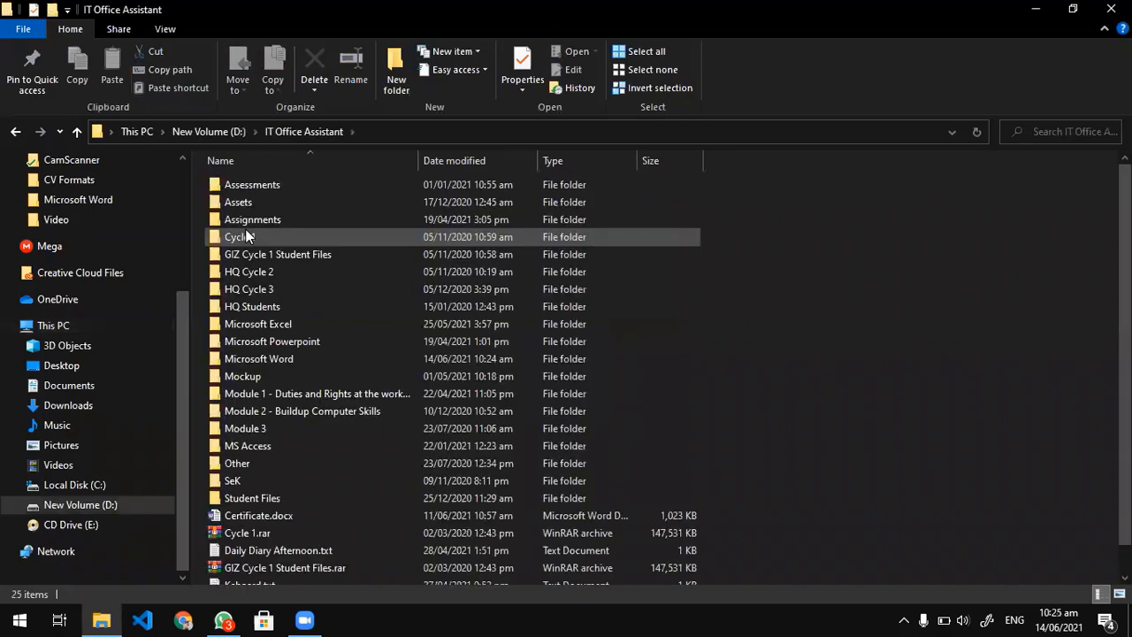
pyautogui.scroll(-1, 247, 527)
pyautogui.scroll(1, 240, 400)
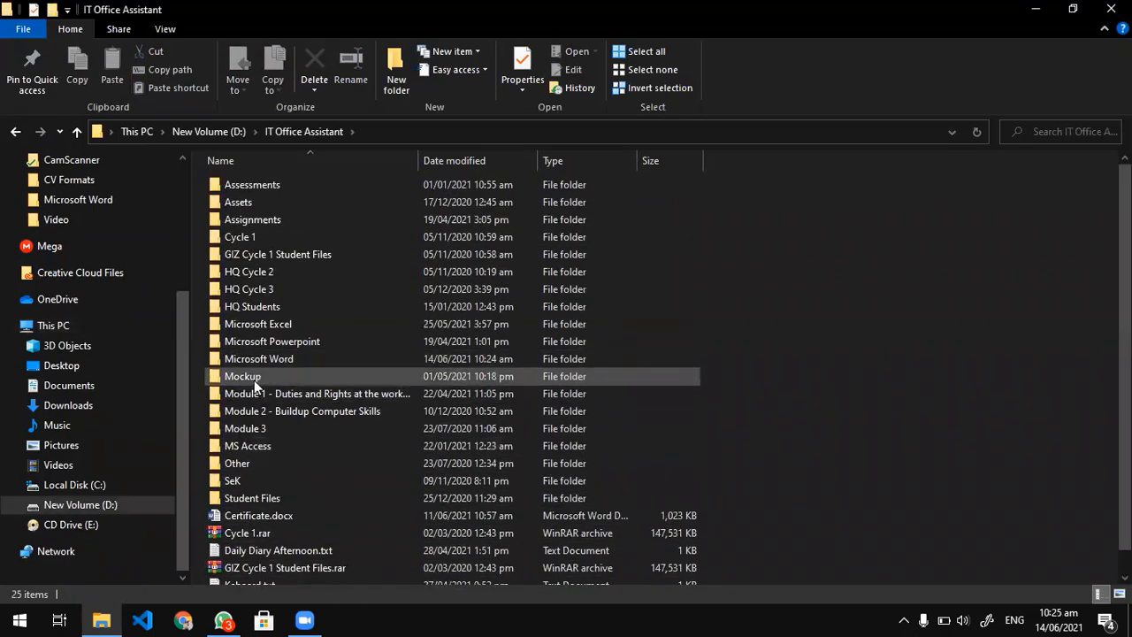
pyautogui.click(252, 361)
pyautogui.doubleClick(252, 362)
# Open CURRICULUM VITAE.docx to check its saved pages, and close it again.
pyautogui.click(250, 257)
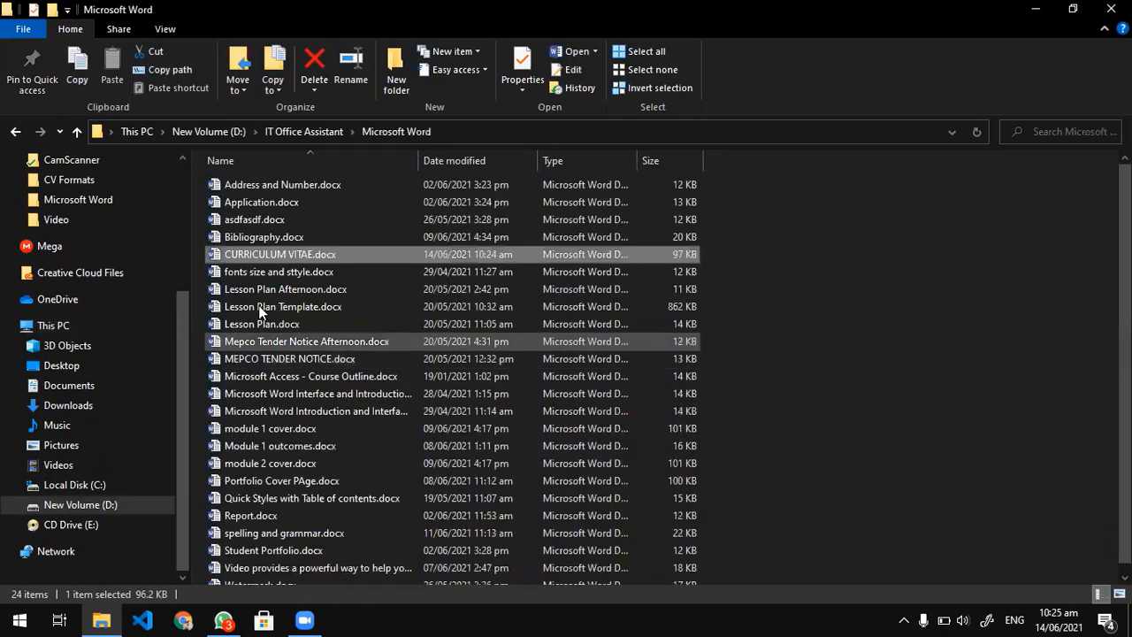
pyautogui.doubleClick(250, 255)
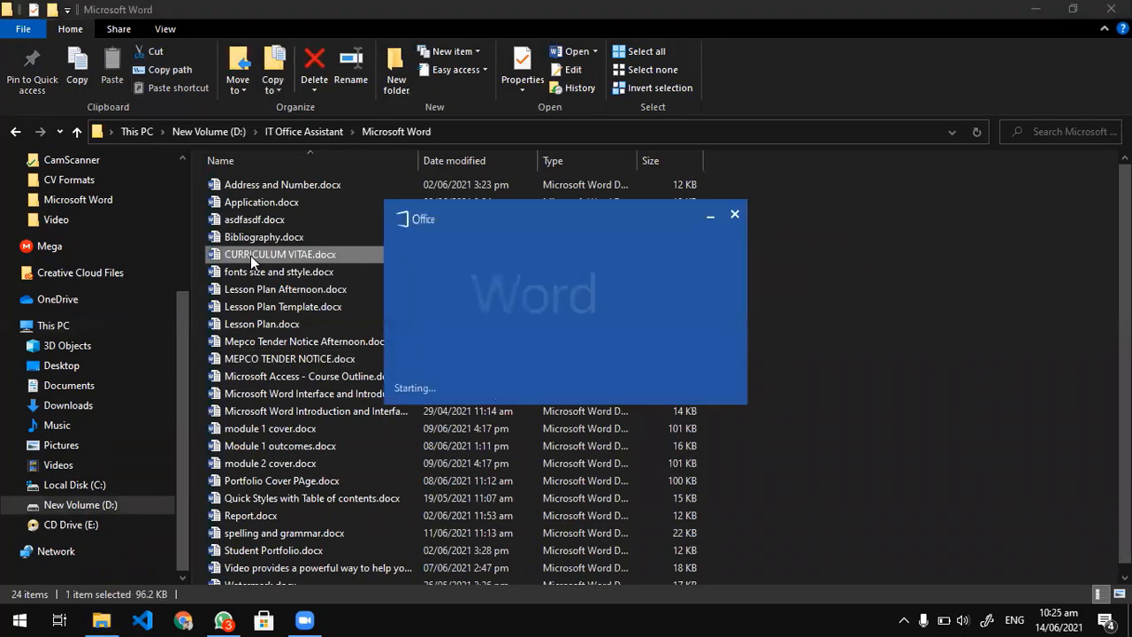
pyautogui.scroll(-4, 389, 384)
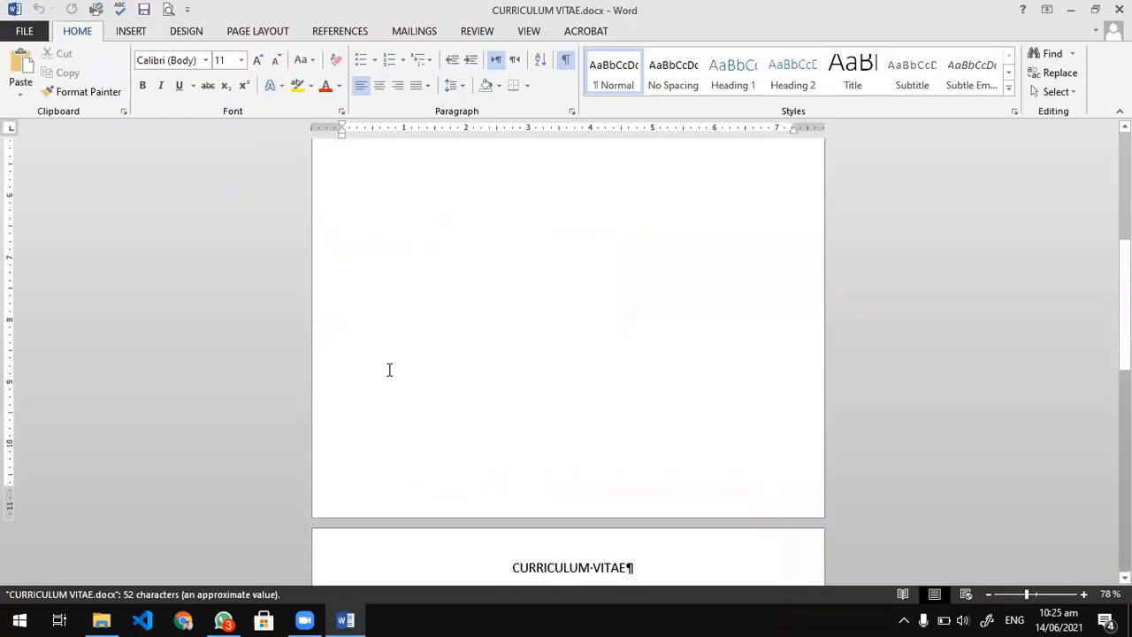
pyautogui.click(1118, 10)
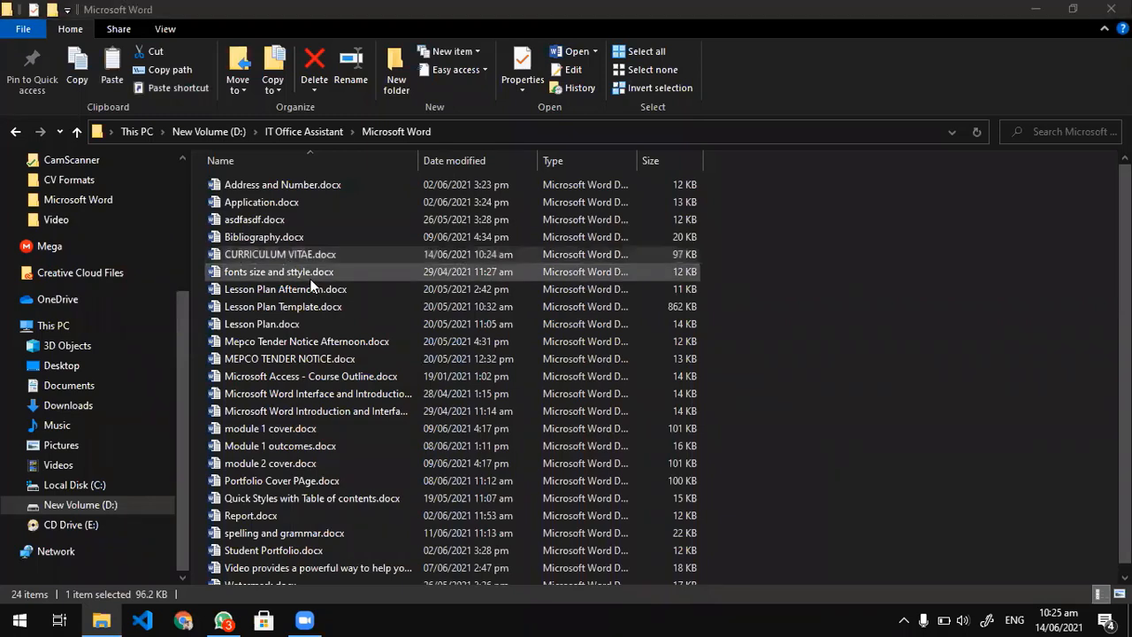
# Duplicate CURRICULUM VITAE.docx and rename the copy as Module 1 Cover, accepting the suggested name Module 1 Cover (2).docx.
pyautogui.hotkey('ctrl', 'v')
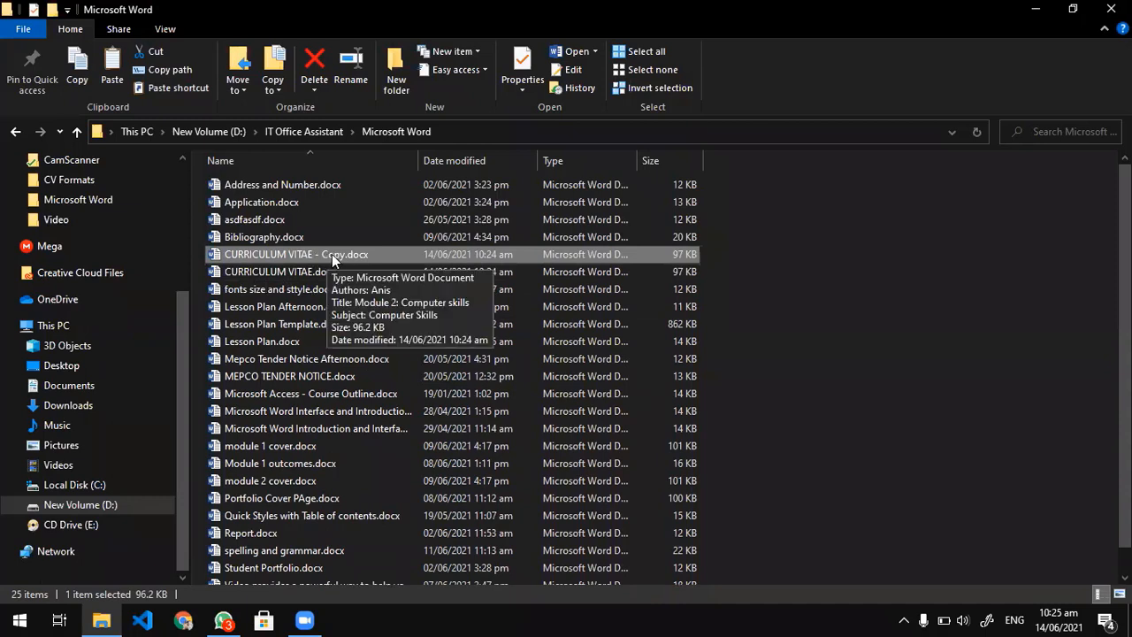
pyautogui.click(331, 254)
pyautogui.write('Module 1')
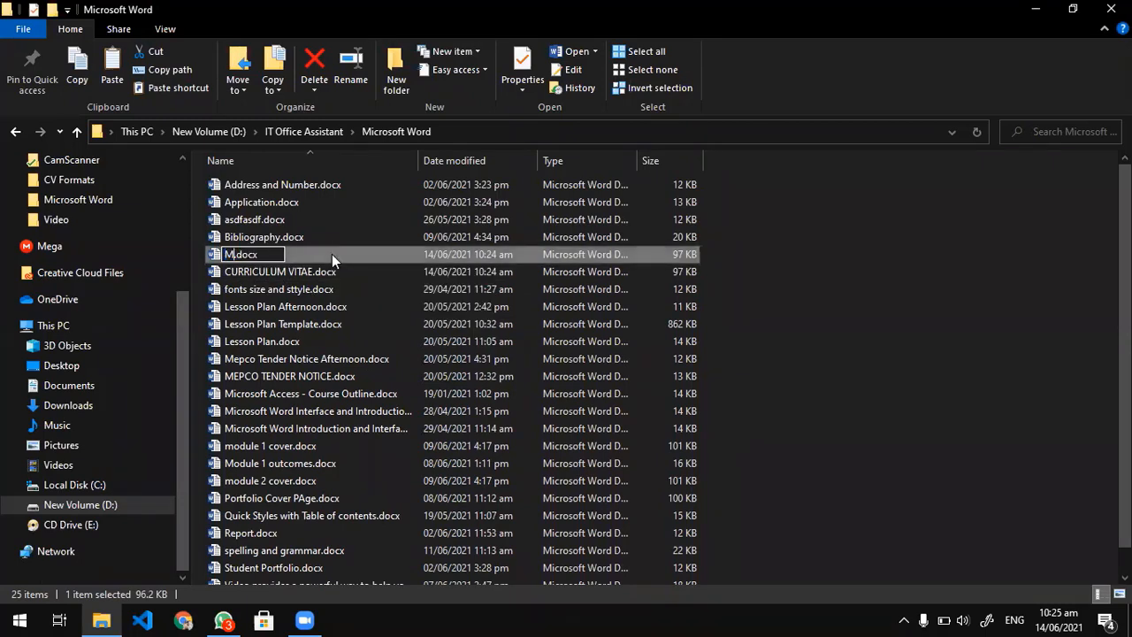
pyautogui.write(' Cover')
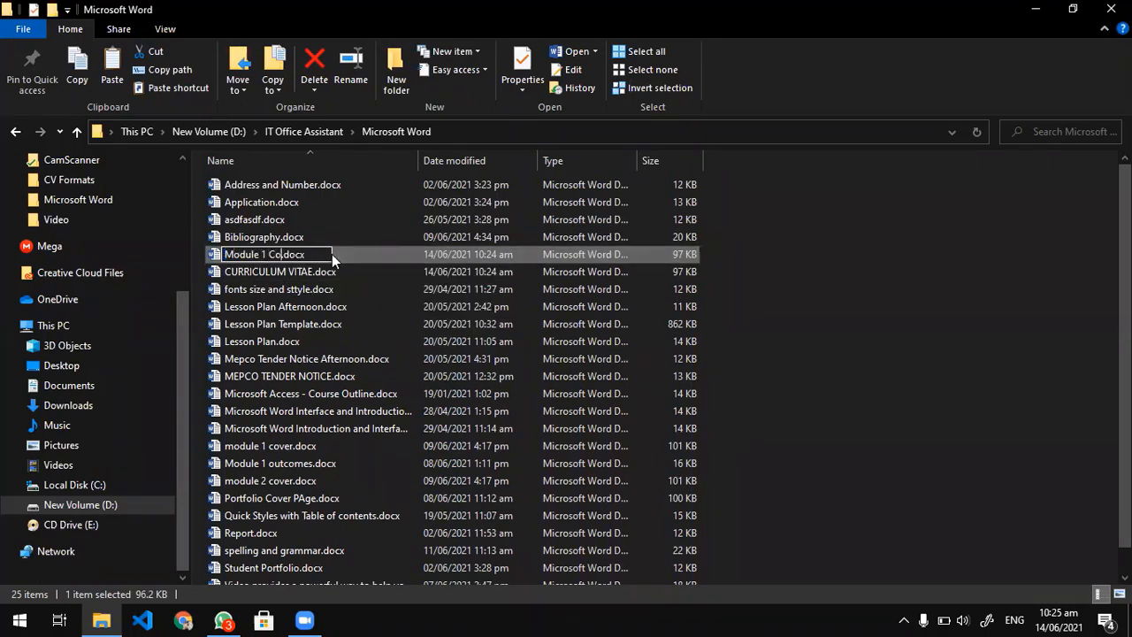
pyautogui.press('Return')
pyautogui.press('Return')
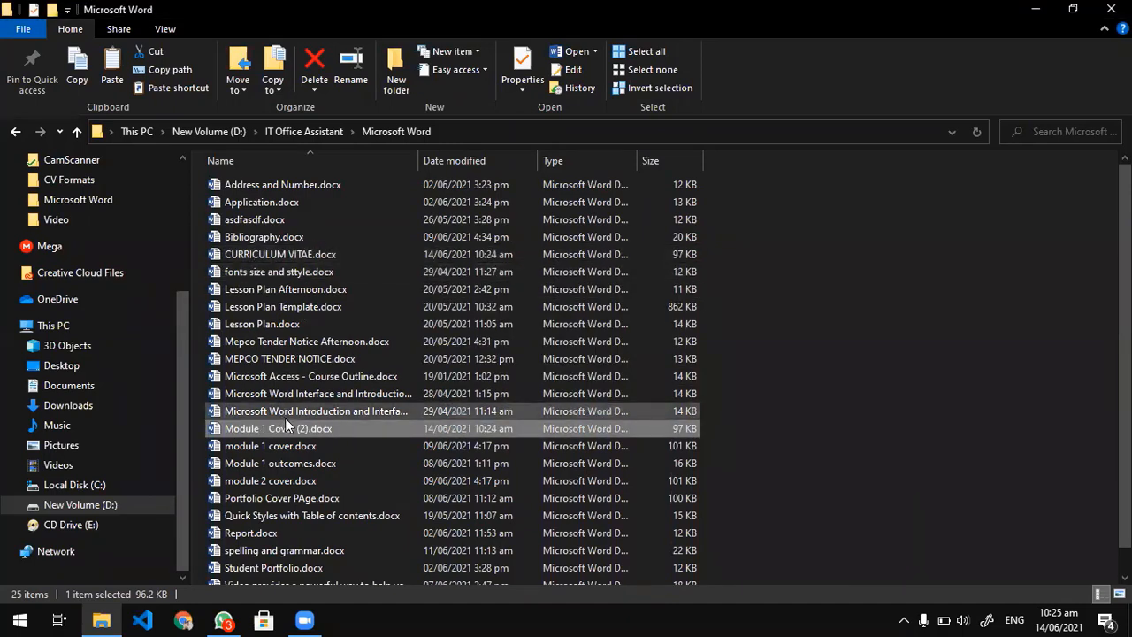
# Duplicate Module 1 Cover (2).docx and rename the copy as Module 2 Cover PAge.docx.
pyautogui.hotkey('ctrl', 'c')
pyautogui.hotkey('ctrl', 'v')
pyautogui.press('F2')
pyautogui.write('Module 2')
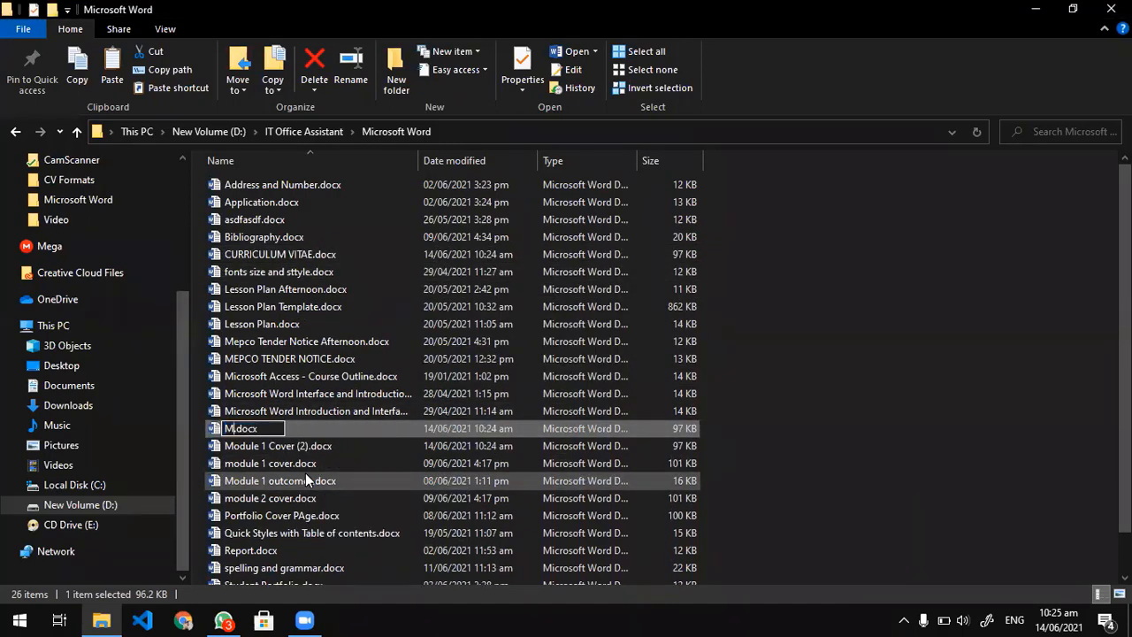
pyautogui.write(' Cobe')
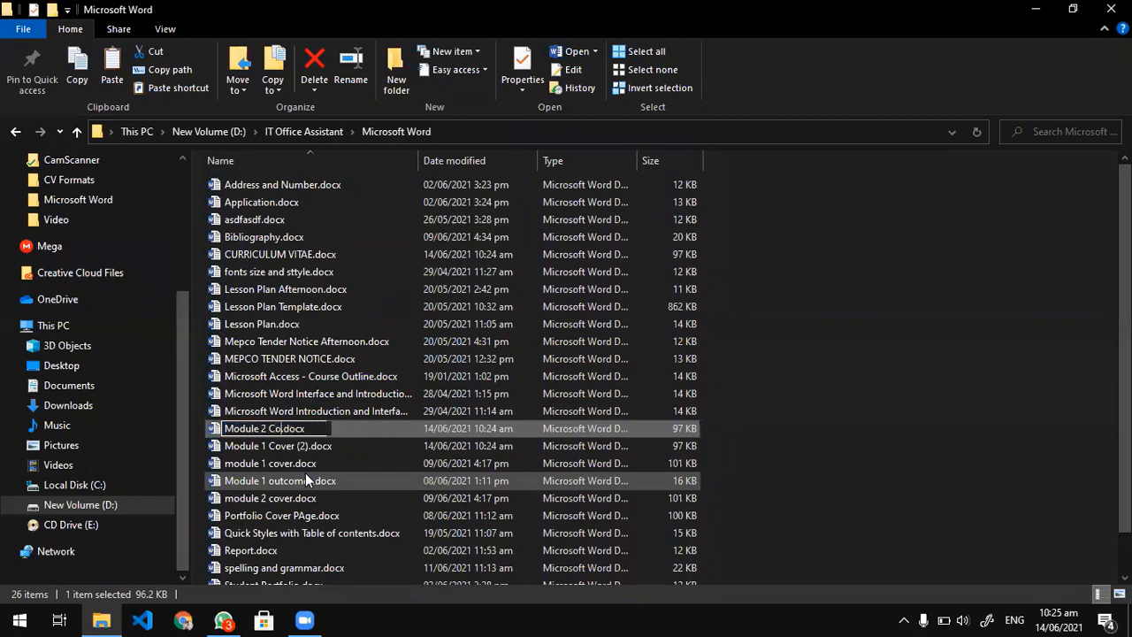
pyautogui.press('BackSpace')
pyautogui.press('BackSpace')
pyautogui.write('ver PAge')
pyautogui.press('Return')
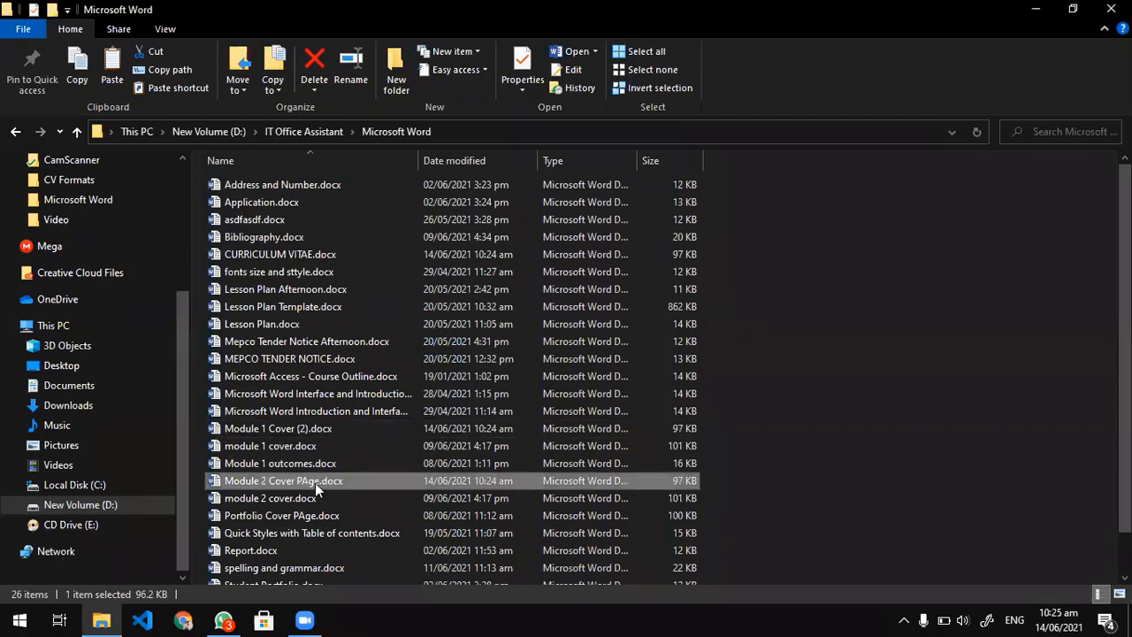
# Open Module 2 Cover PAge.docx to check its cover title, and close it again.
pyautogui.doubleClick(315, 483)
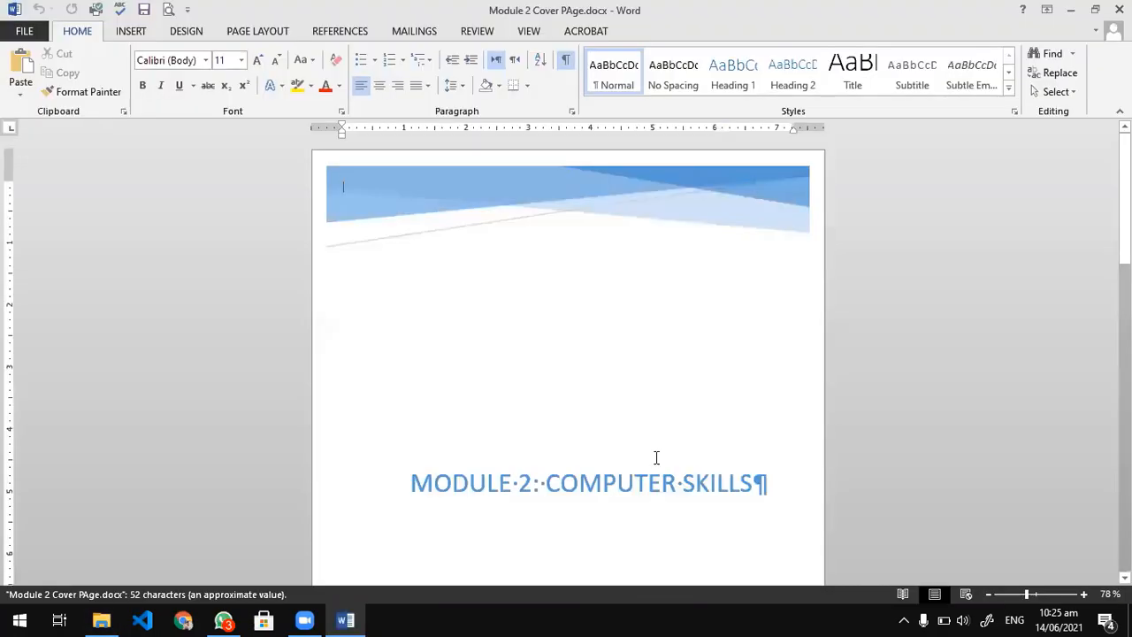
pyautogui.click(538, 480)
pyautogui.click(1119, 9)
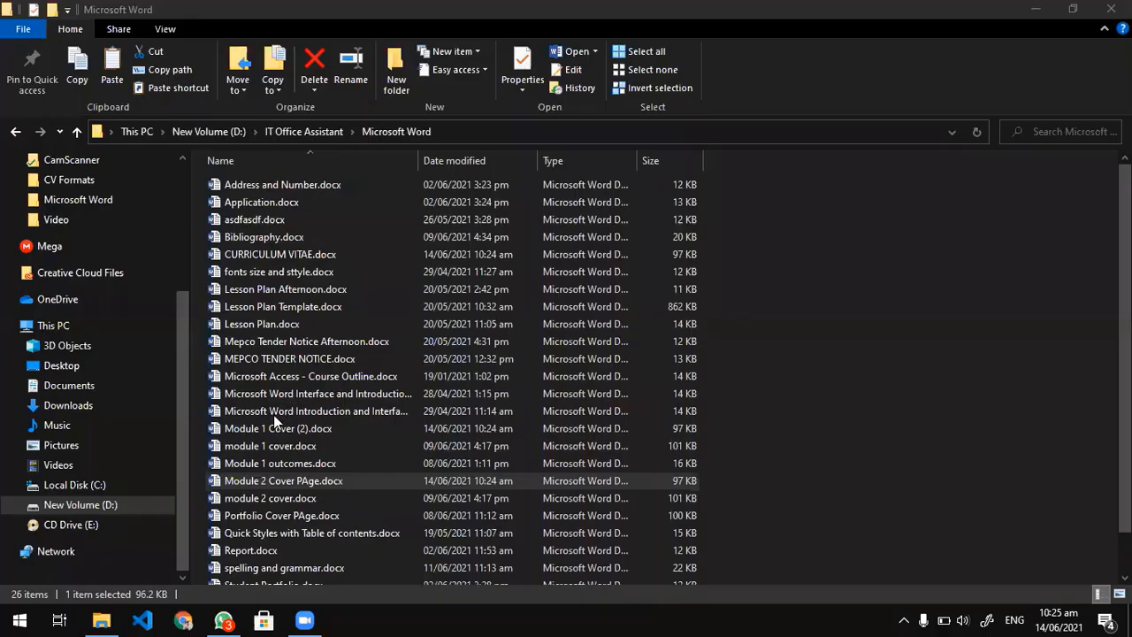
# Open the existing module 1 cover.docx, view its cover page, and close it.
pyautogui.doubleClick(271, 441)
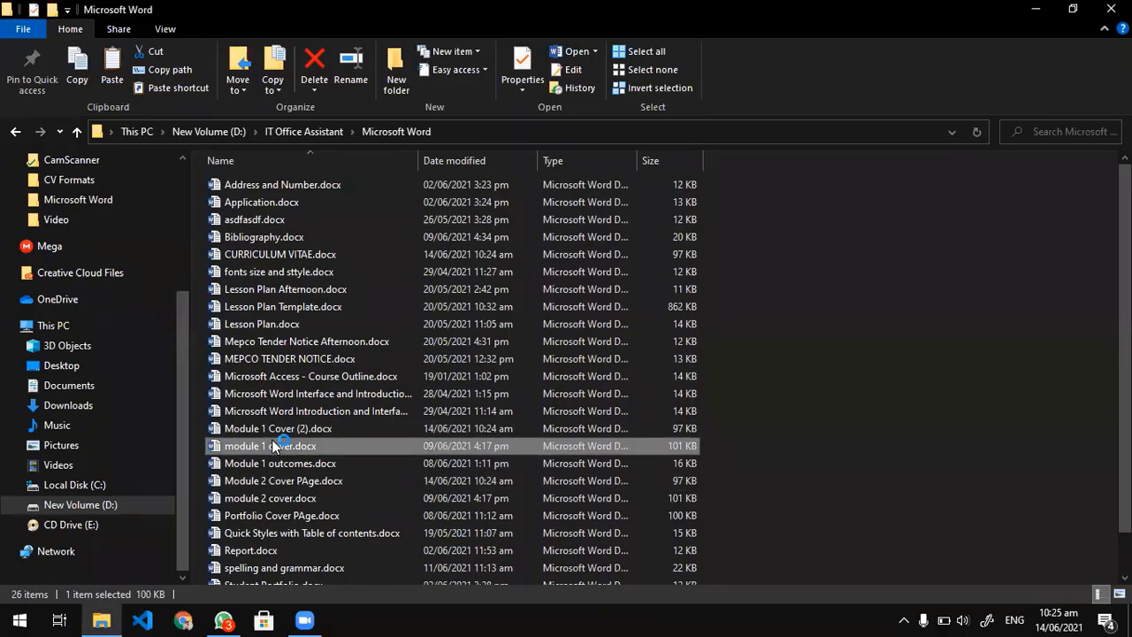
pyautogui.scroll(-8, 622, 365)
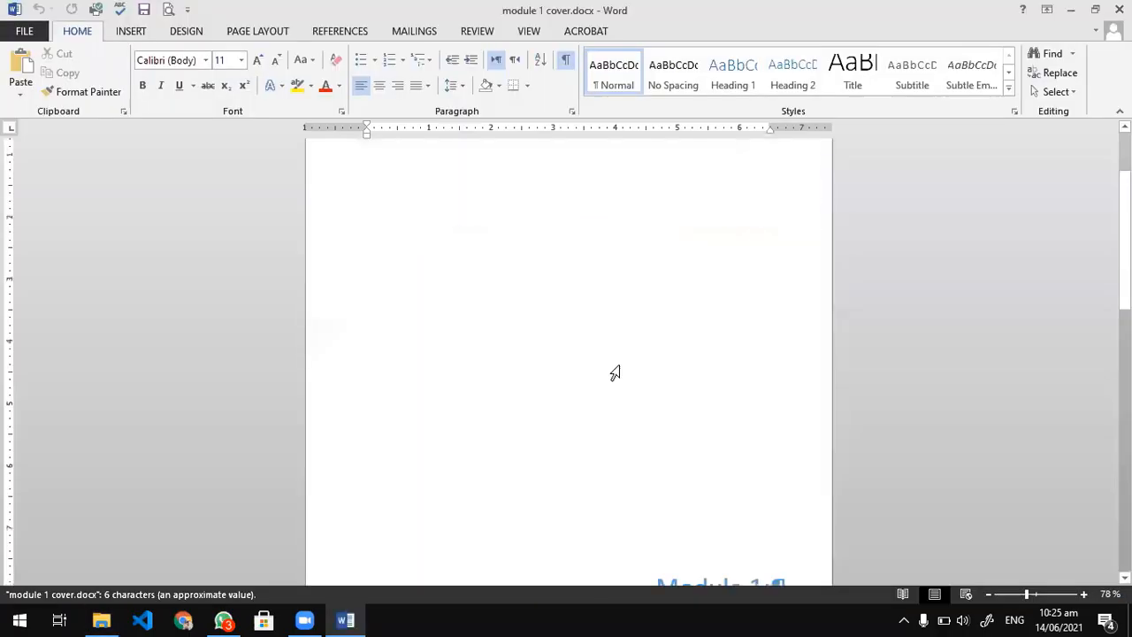
pyautogui.scroll(-1, 622, 365)
pyautogui.hotkey('alt', 'F4')
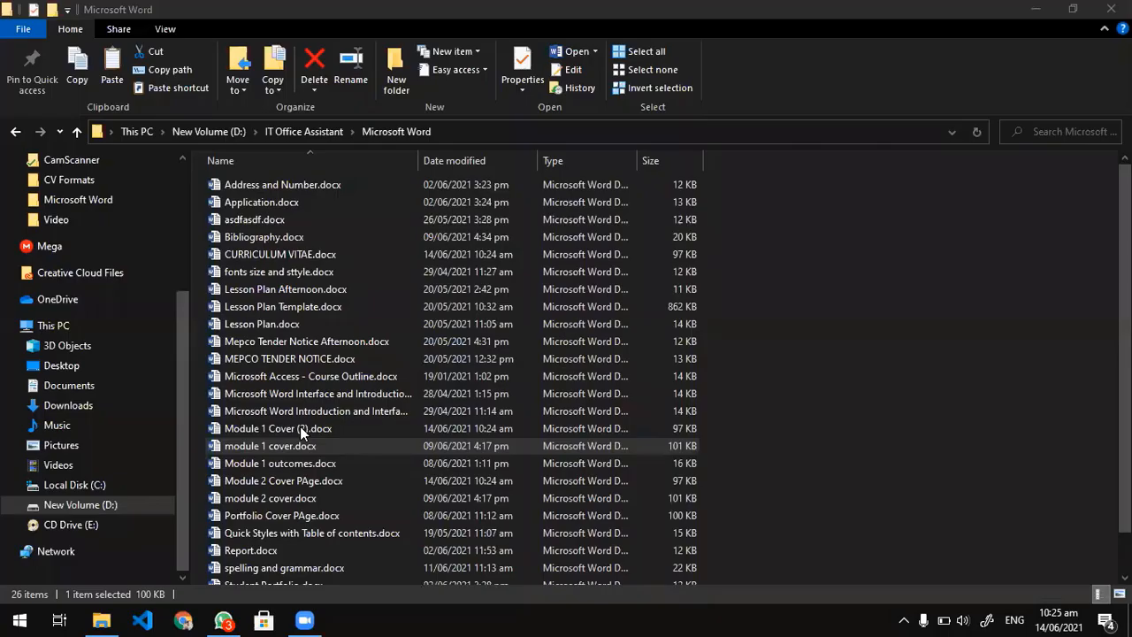
# Open Module 1 Cover (2).docx and replace the cover title with MODULE 1: DUTIES AND RIGHTS AT THE WORKPLACE.
pyautogui.doubleClick(279, 428)
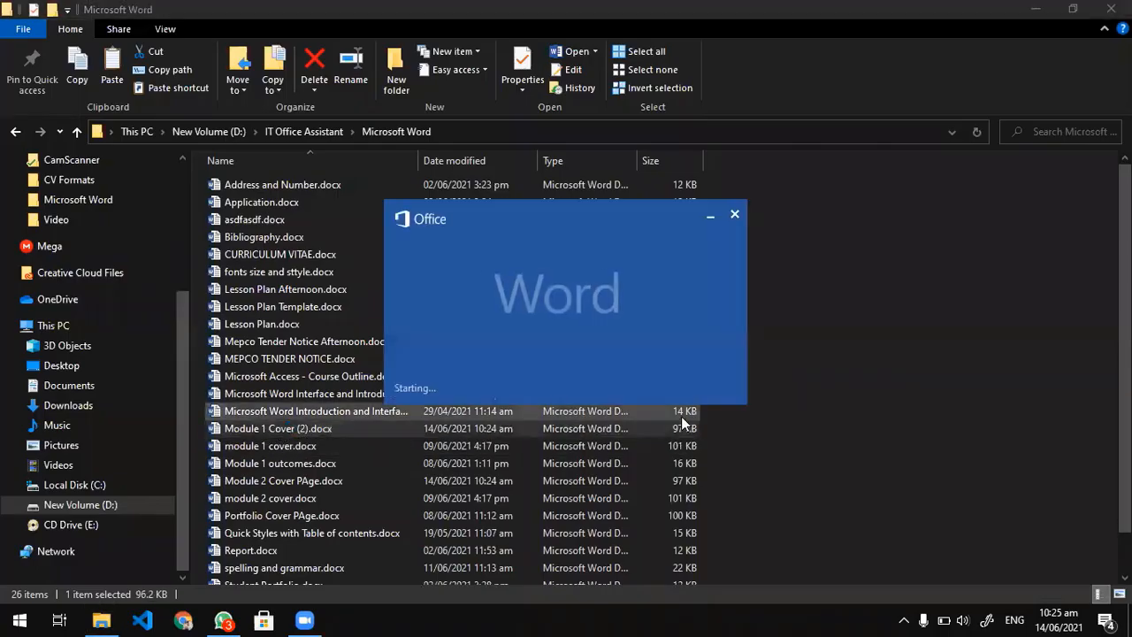
pyautogui.scroll(-3, 672, 424)
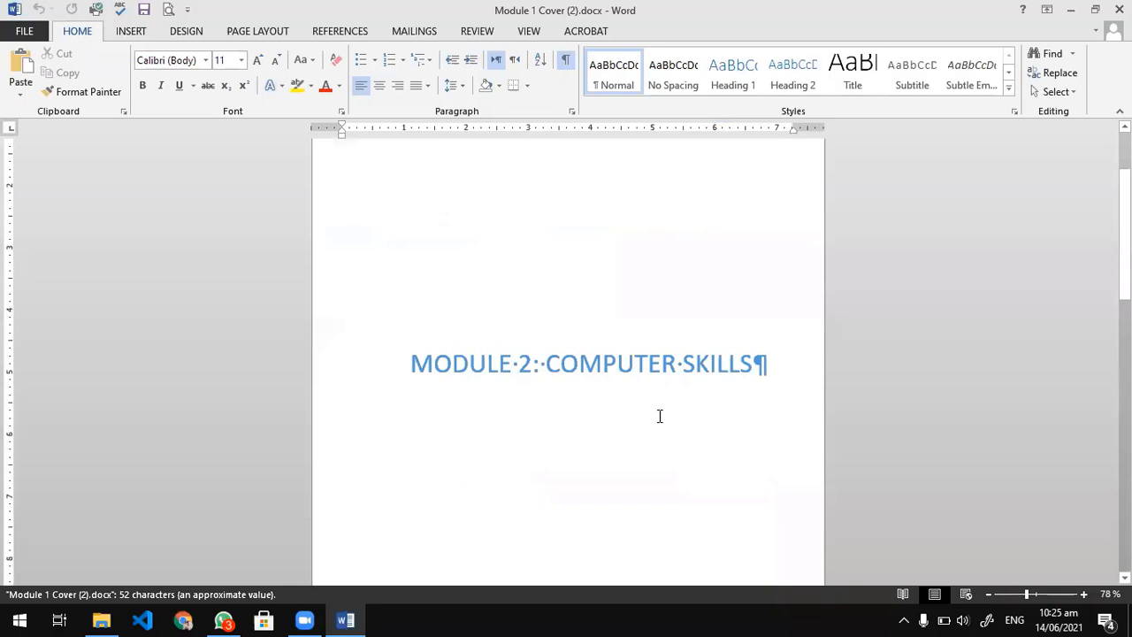
pyautogui.click(624, 365)
pyautogui.moveTo(766, 364); pyautogui.dragTo(405, 359)
pyautogui.write('M')
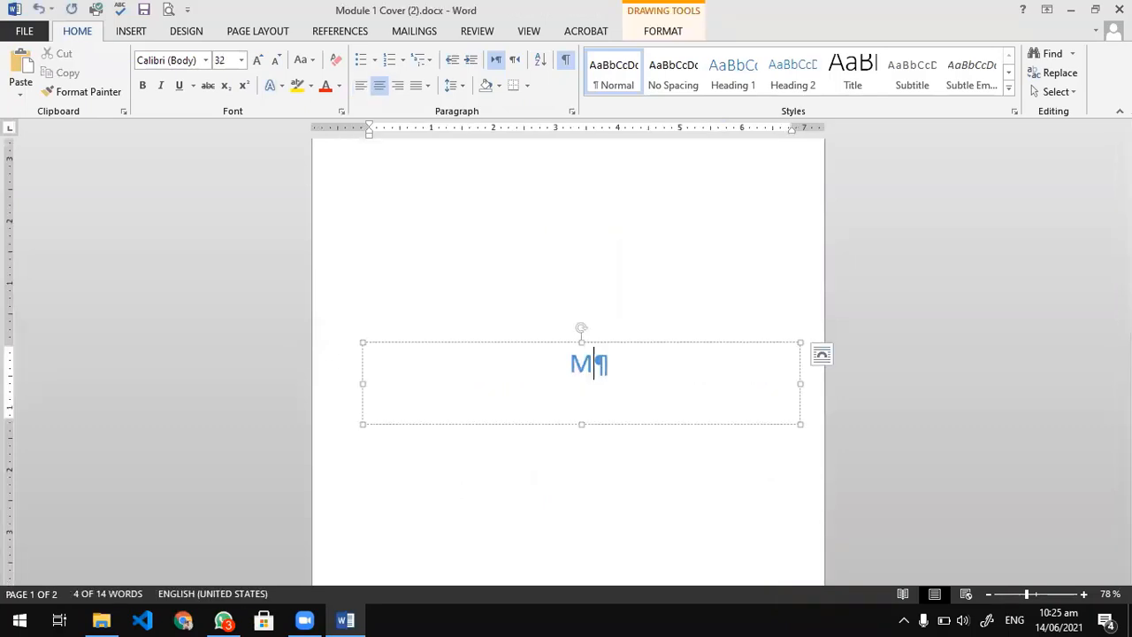
pyautogui.write('ODULE 1:')
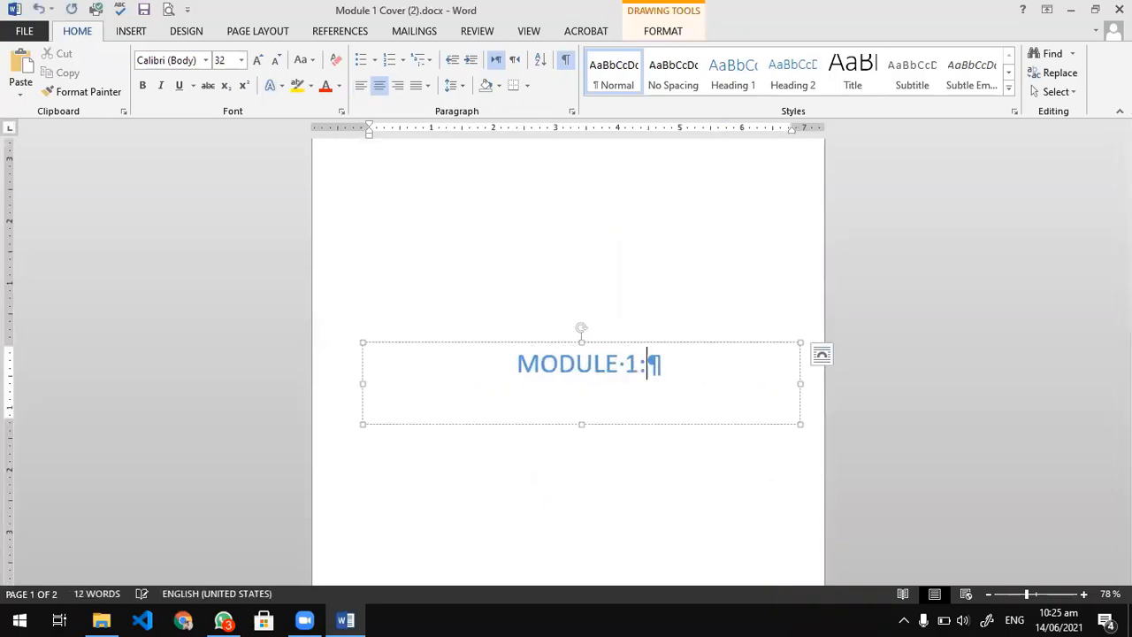
pyautogui.write(' DUTIES AND RI')
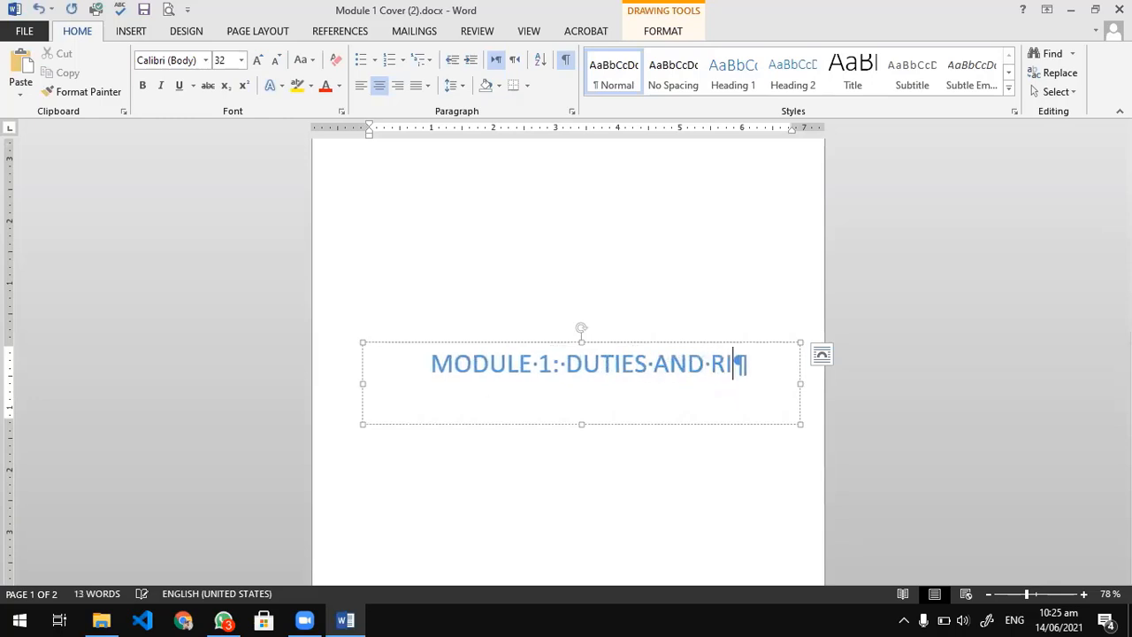
pyautogui.write('GHTS AT TH')
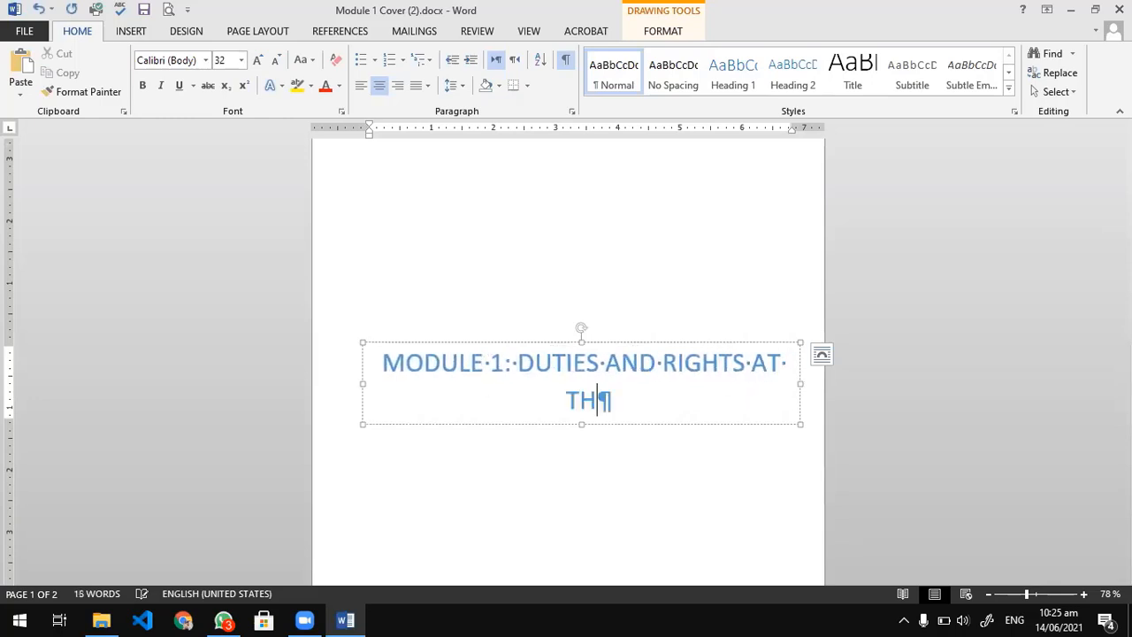
pyautogui.write('E WOR')
pyautogui.press('BackSpace')
pyautogui.write('ORKPLAE')
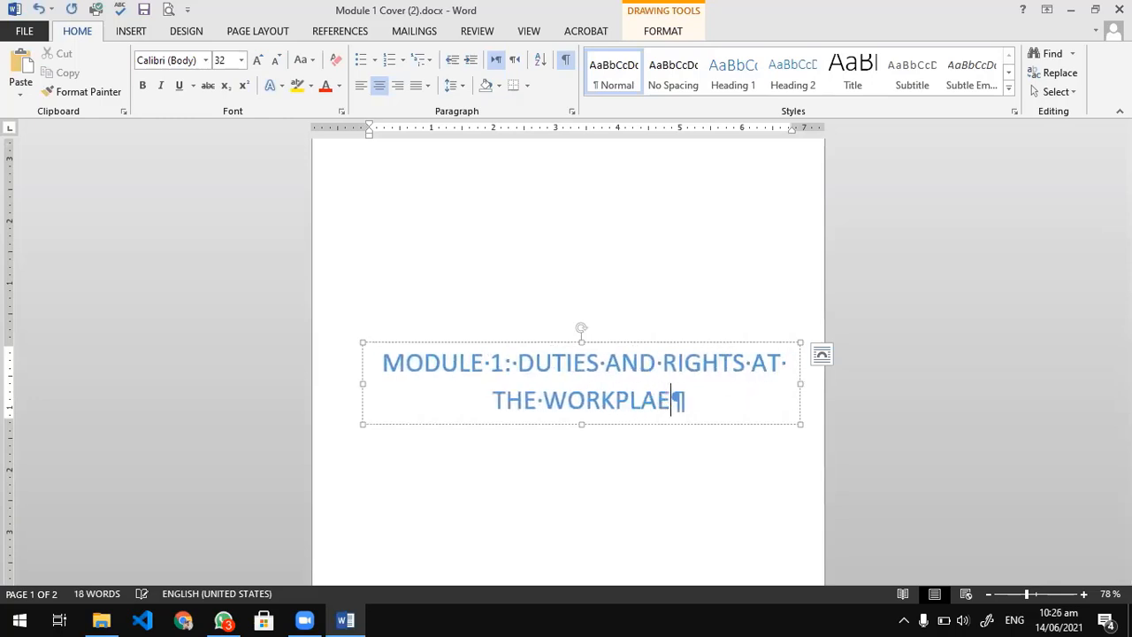
pyautogui.press('BackSpace')
pyautogui.write('CE')
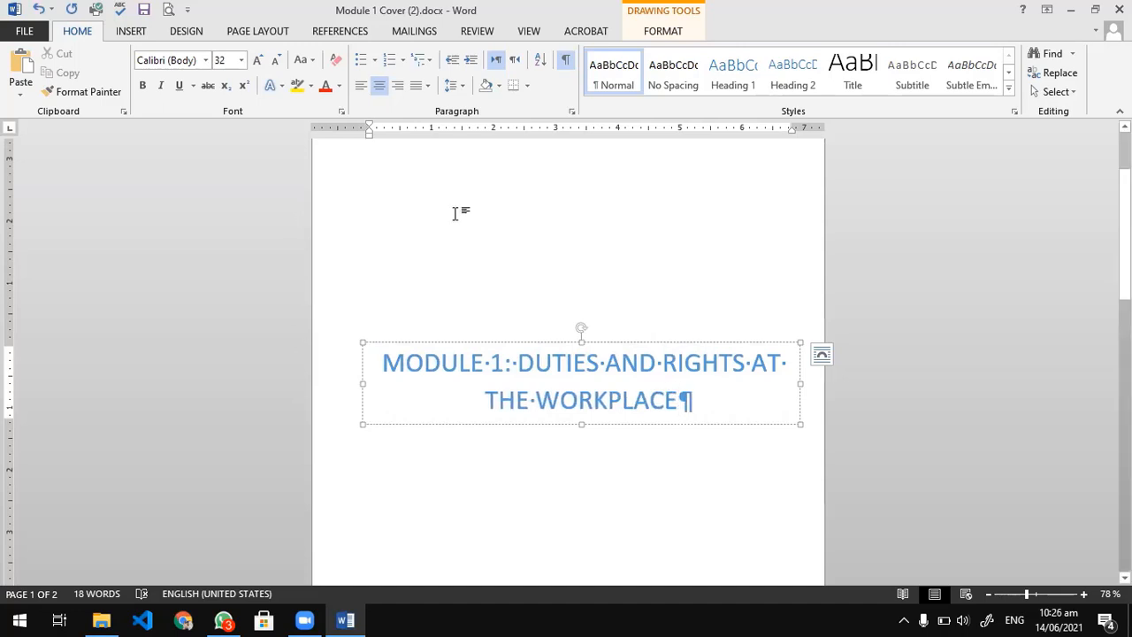
# Look over the retitled cover page and close Module 1 Cover (2).docx without saving the changes.
pyautogui.click(505, 214)
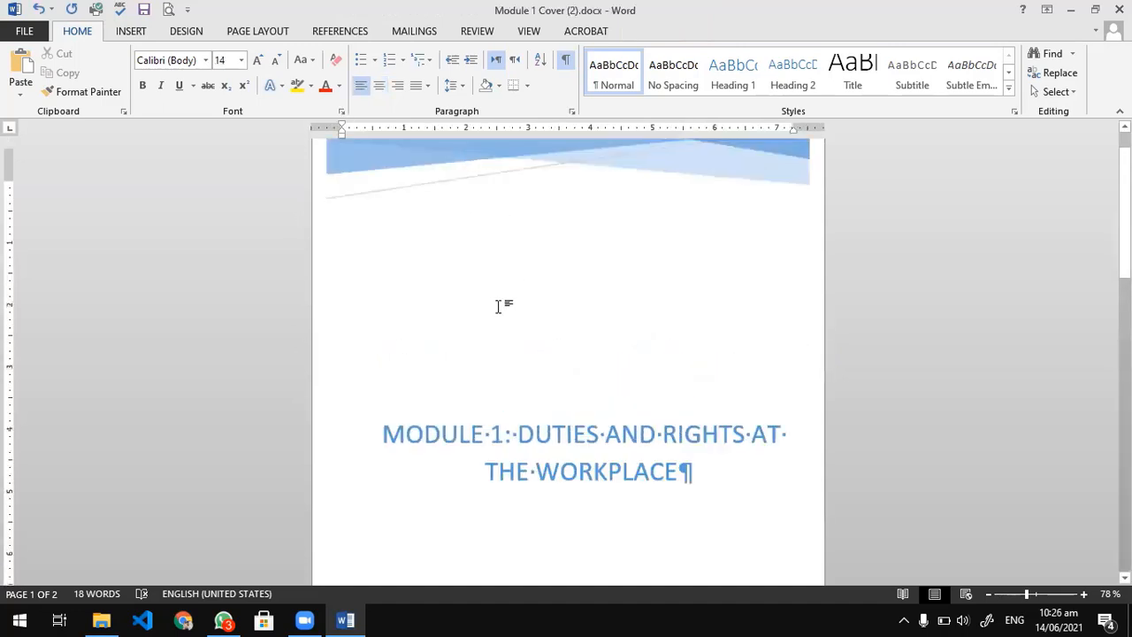
pyautogui.scroll(-3, 497, 301)
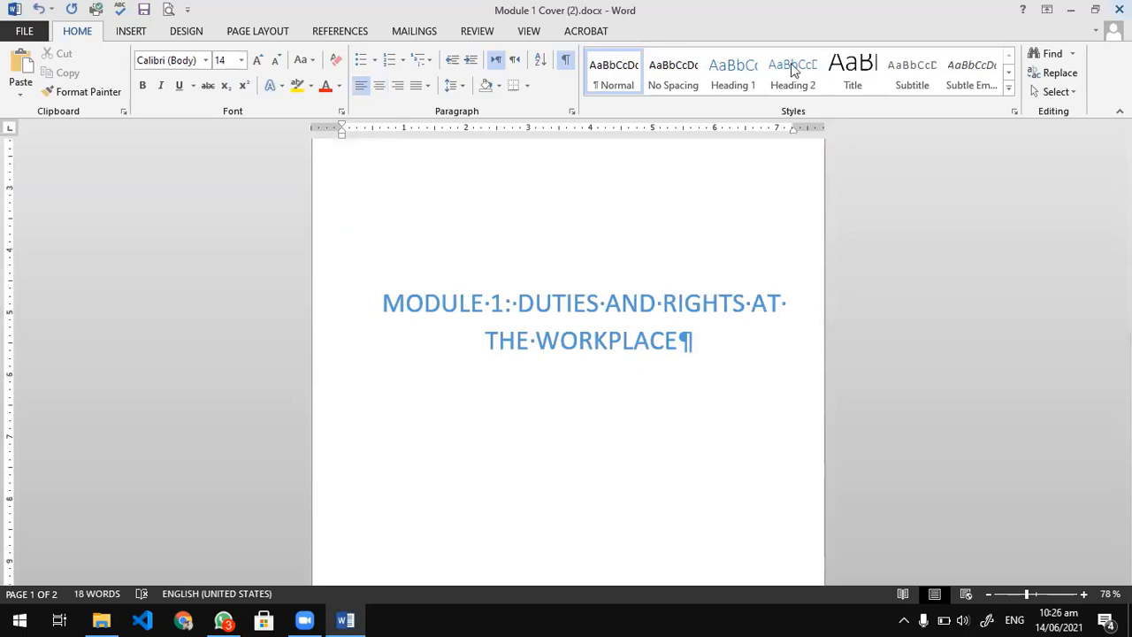
pyautogui.click(1119, 10)
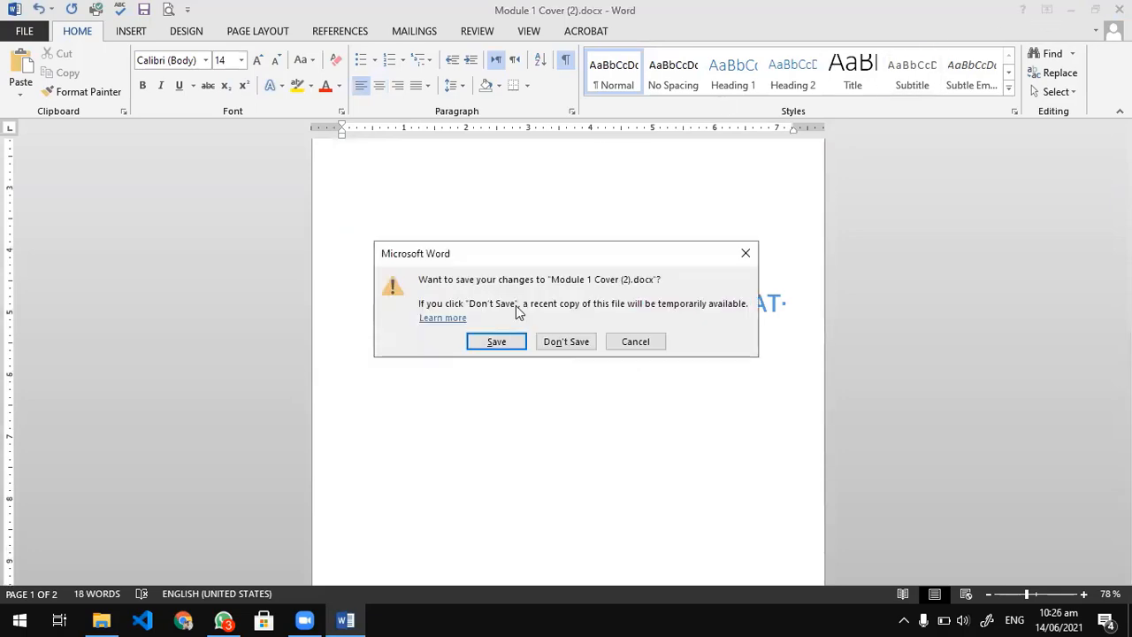
pyautogui.click(552, 341)
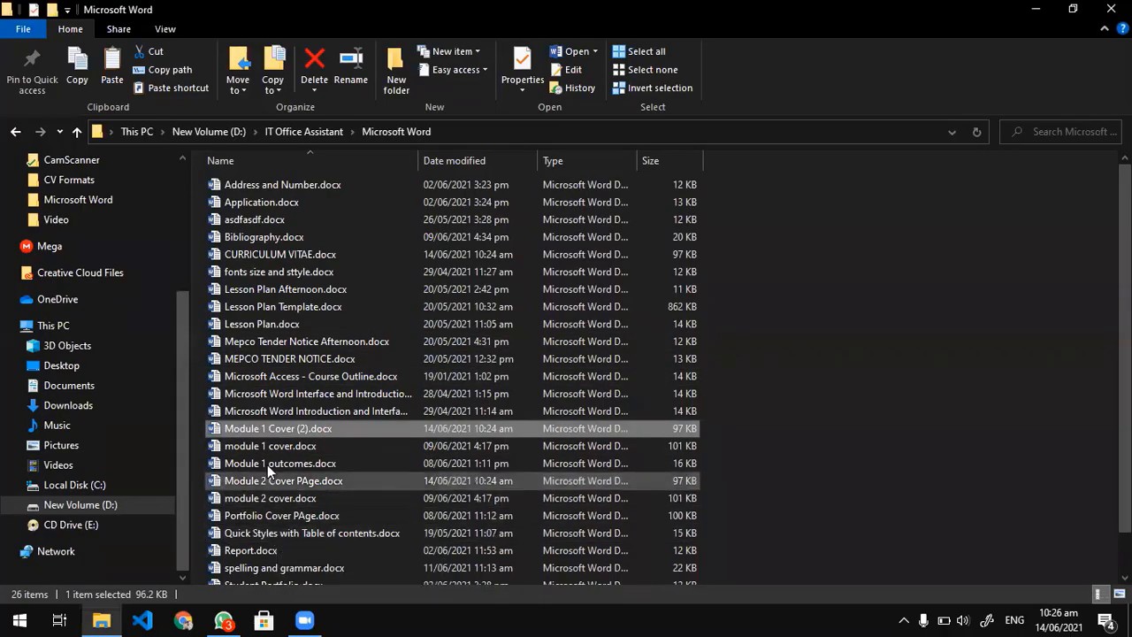
pyautogui.scroll(-1, 303, 360)
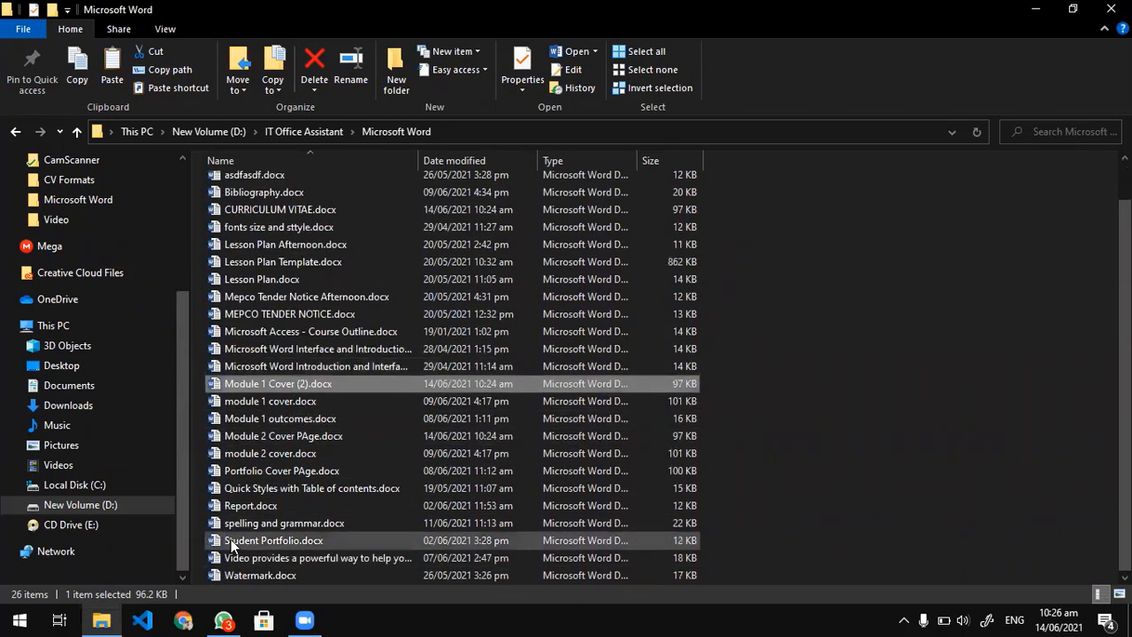
# Launch Word with the winword run command and create a blank document.
pyautogui.press('super+d')
pyautogui.press('super+r')
pyautogui.write('winword')
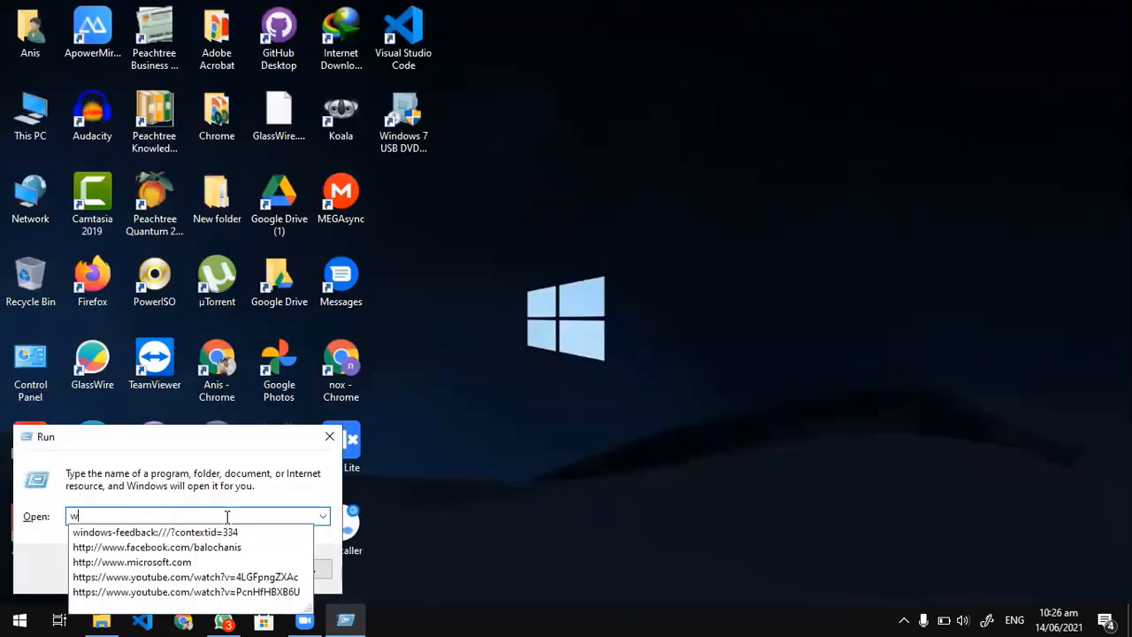
pyautogui.press('Return')
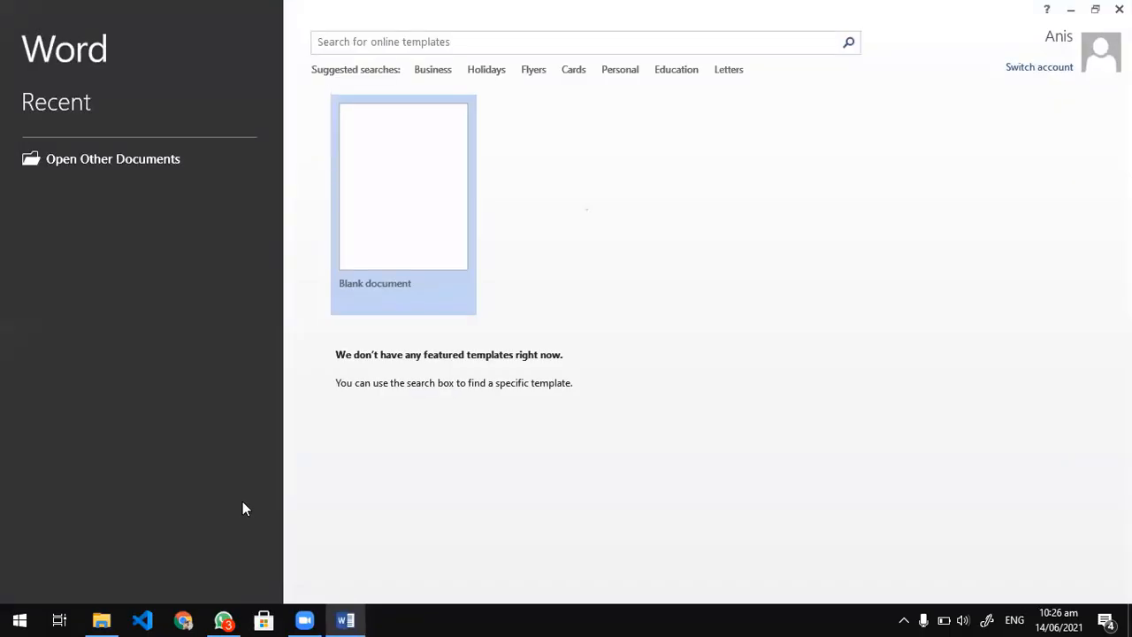
pyautogui.click(376, 210)
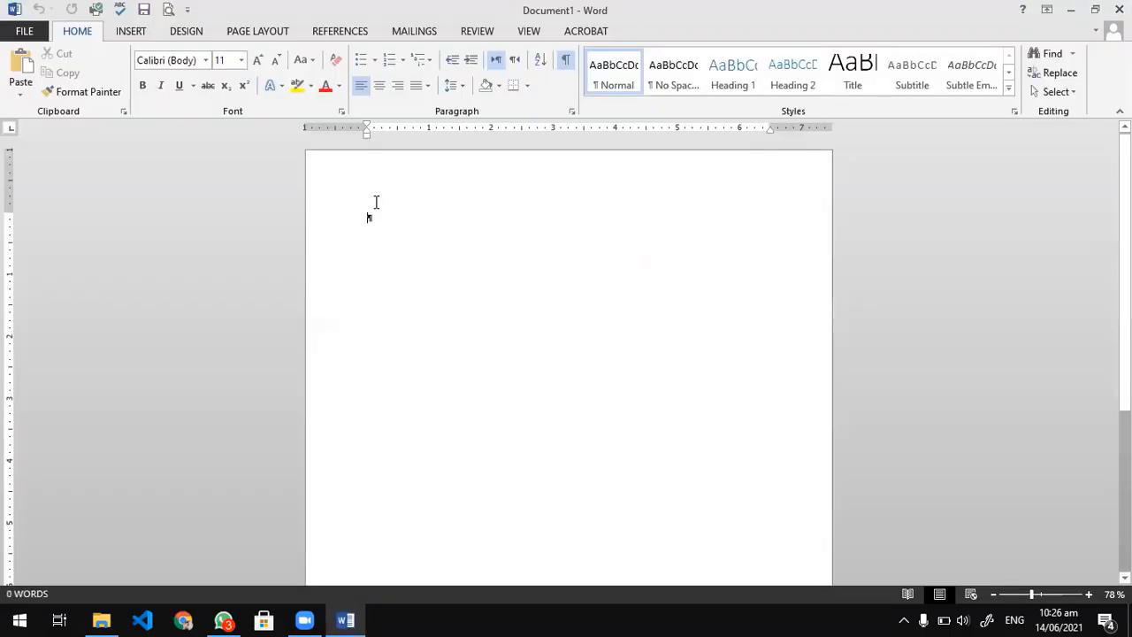
# Set the blank document's paper size to A4 and its margins to Narrow (0.5" on all sides).
pyautogui.click(248, 35)
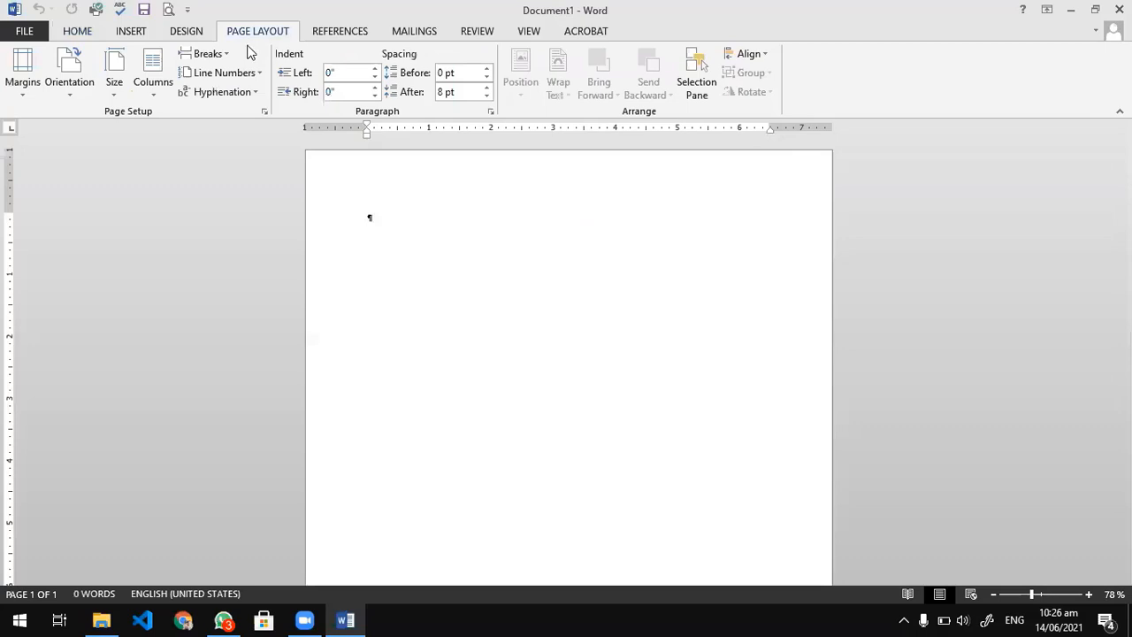
pyautogui.click(114, 72)
pyautogui.click(142, 195)
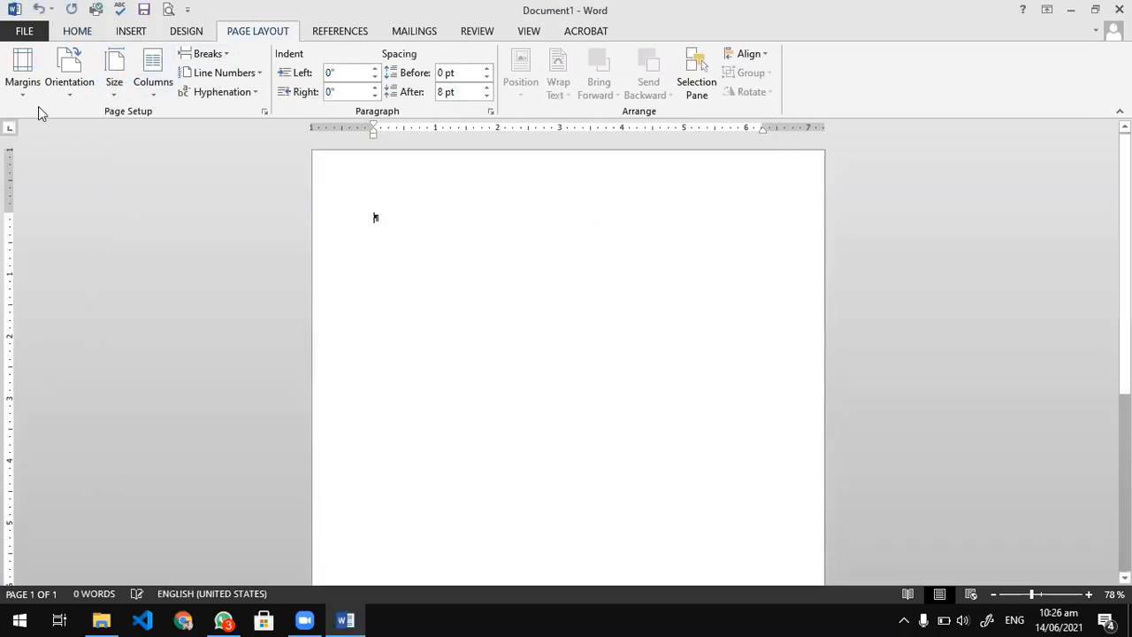
pyautogui.click(28, 81)
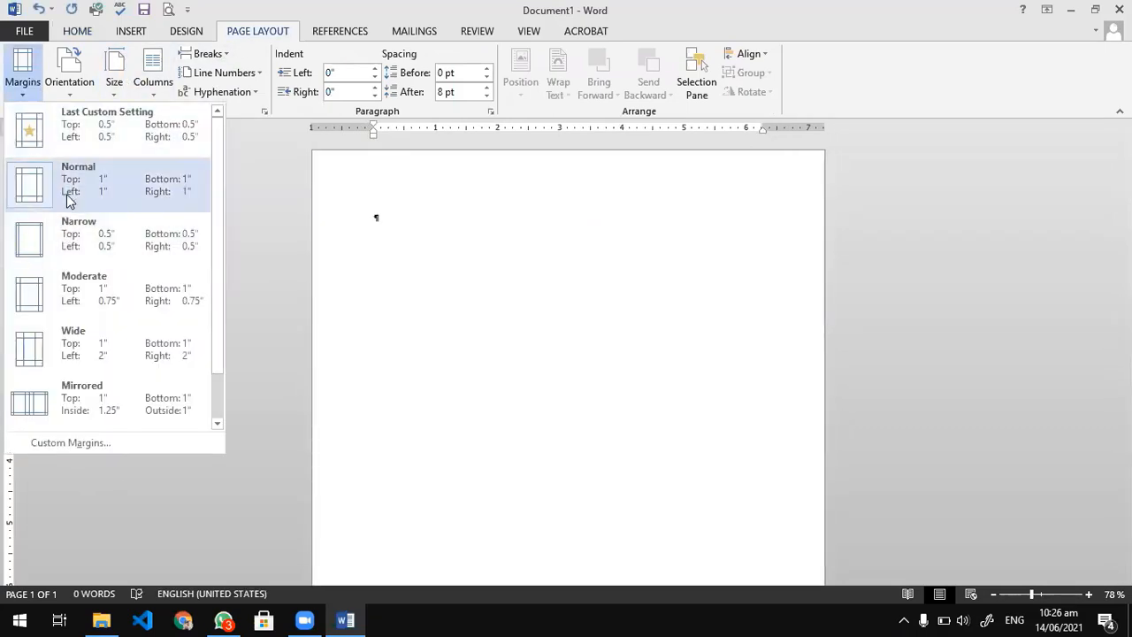
pyautogui.click(95, 246)
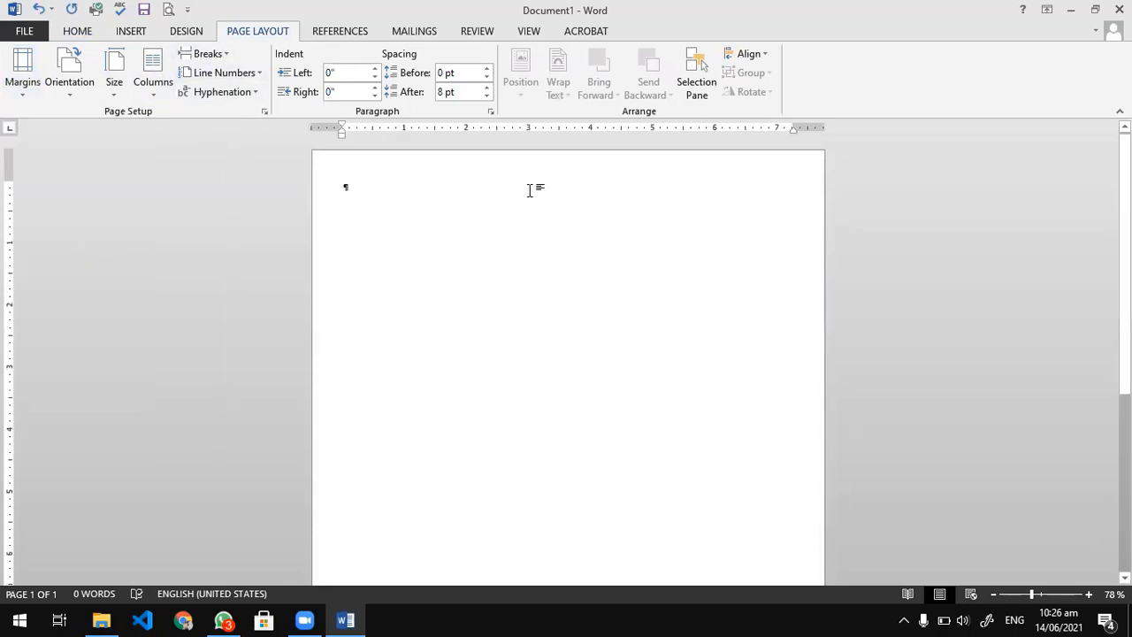
# Enter the centred heading "This is the heading of the Column Work" on the first line.
pyautogui.write('This')
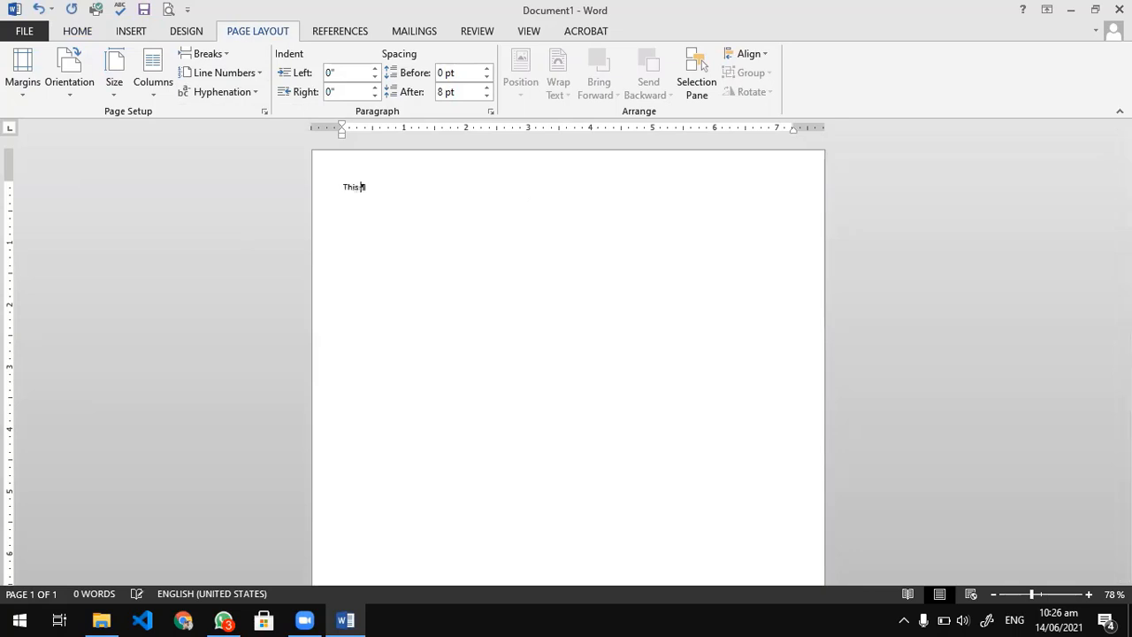
pyautogui.write(' is the heading of the Column Wo')
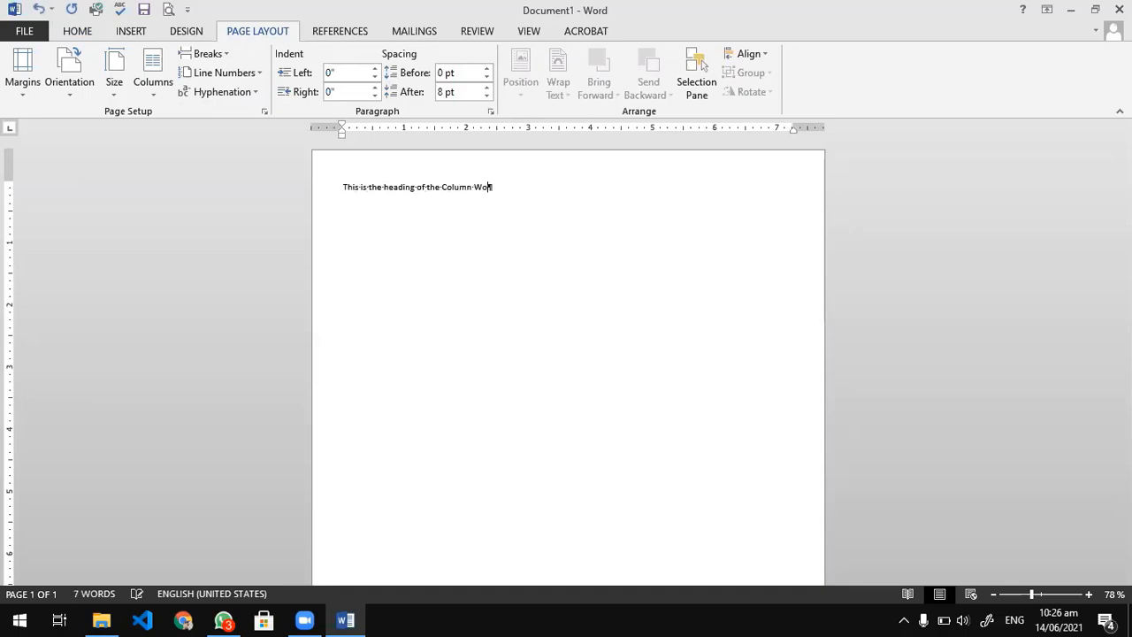
pyautogui.hotkey('ctrl', 'e')
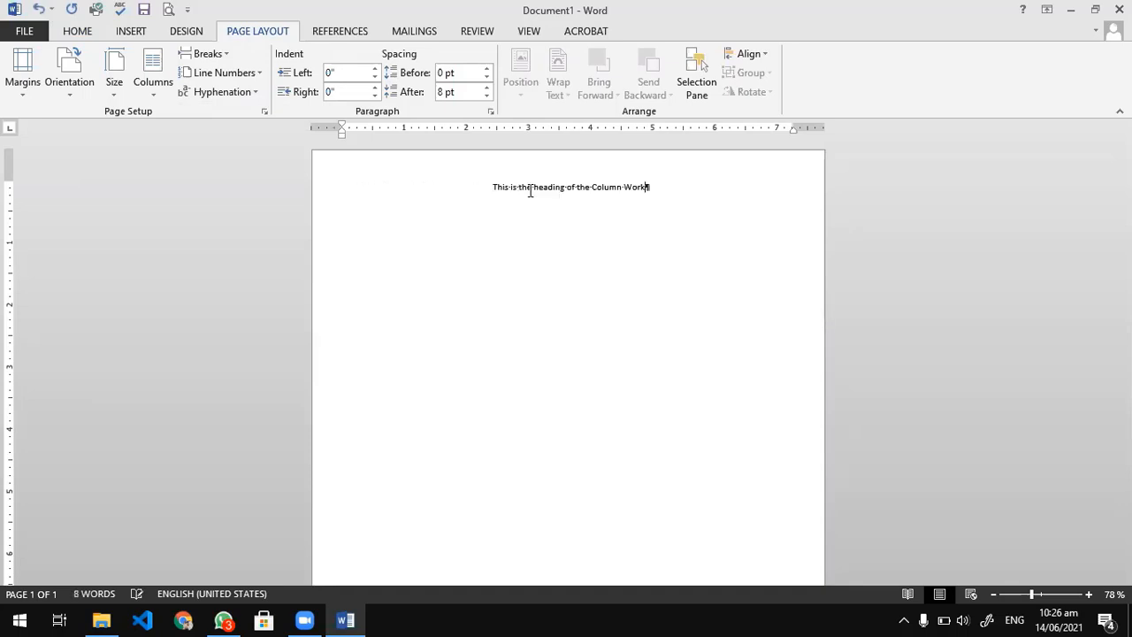
# Make the whole heading bold and enlarge it to 22 pt.
pyautogui.hotkey('ctrl', 'shift', 'Left')
pyautogui.hotkey('ctrl', 'shift', 'Left')
pyautogui.hotkey('ctrl', 'shift', 'Left')
pyautogui.hotkey('ctrl', 'shift', 'Left')
pyautogui.hotkey('ctrl', 'shift', 'Left')
pyautogui.hotkey('ctrl', 'shift', 'Left')
pyautogui.hotkey('ctrl', 'shift', 'Left')
pyautogui.hotkey('ctrl', 'shift', 'Left')
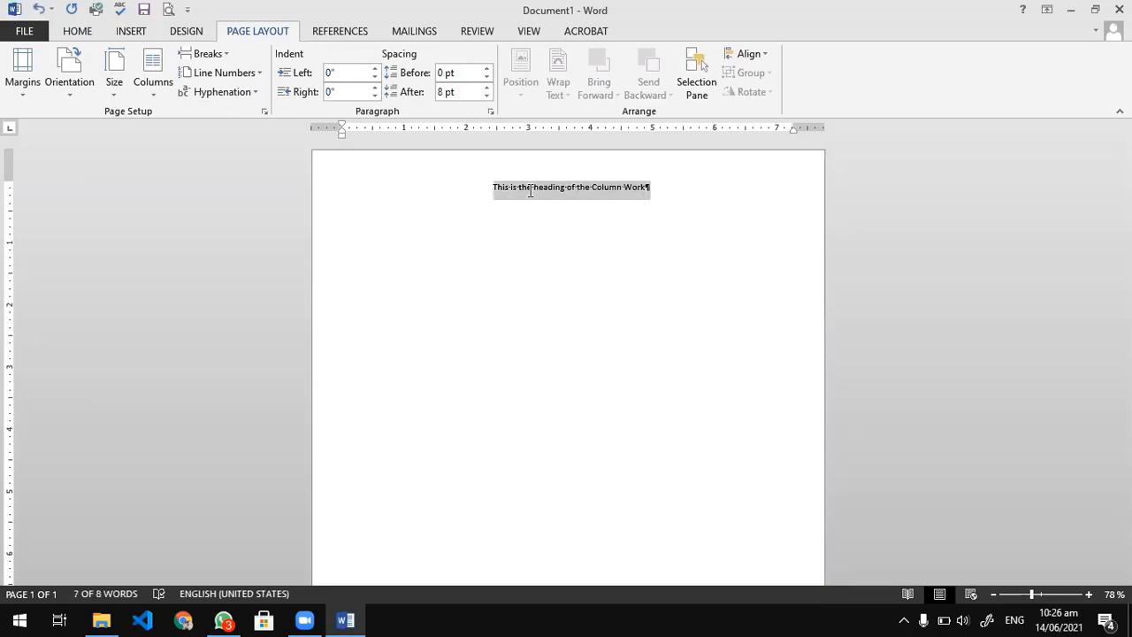
pyautogui.hotkey('ctrl', 'shift', '.')
pyautogui.hotkey('ctrl', 'shift', '.')
pyautogui.hotkey('ctrl', 'shift', '.')
pyautogui.hotkey('ctrl', 'shift', '.')
pyautogui.hotkey('ctrl', 'shift', '.')
pyautogui.hotkey('ctrl', 'shift', '.')
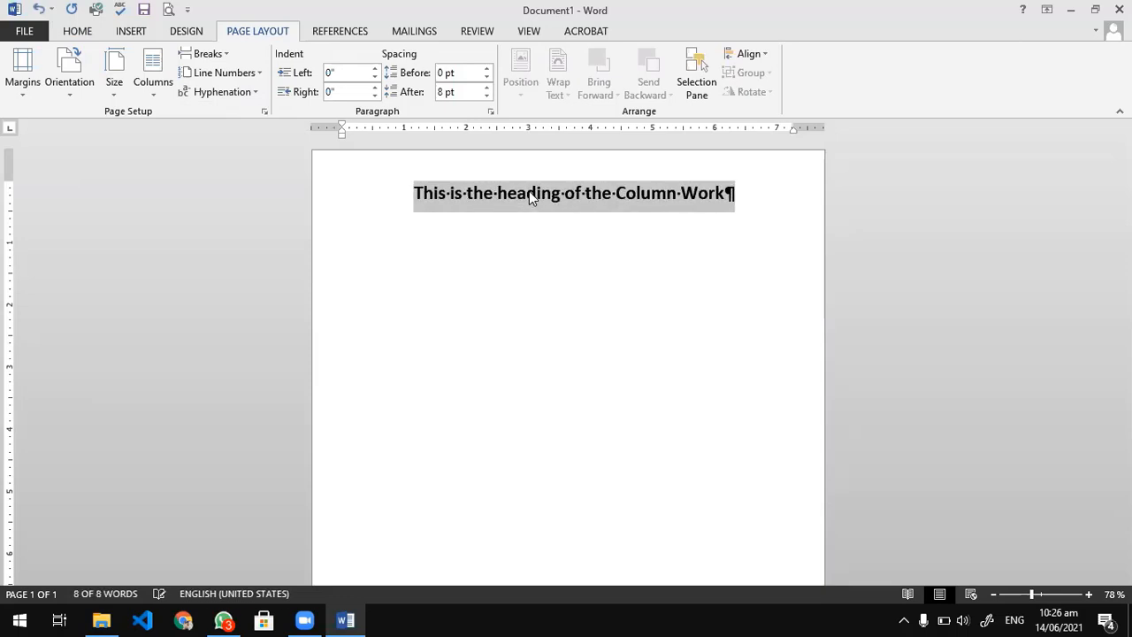
# On a new line below the heading, clear the formatting and generate sample paragraphs at 14 pt with =rand(10).
pyautogui.press('End')
pyautogui.press('Return')
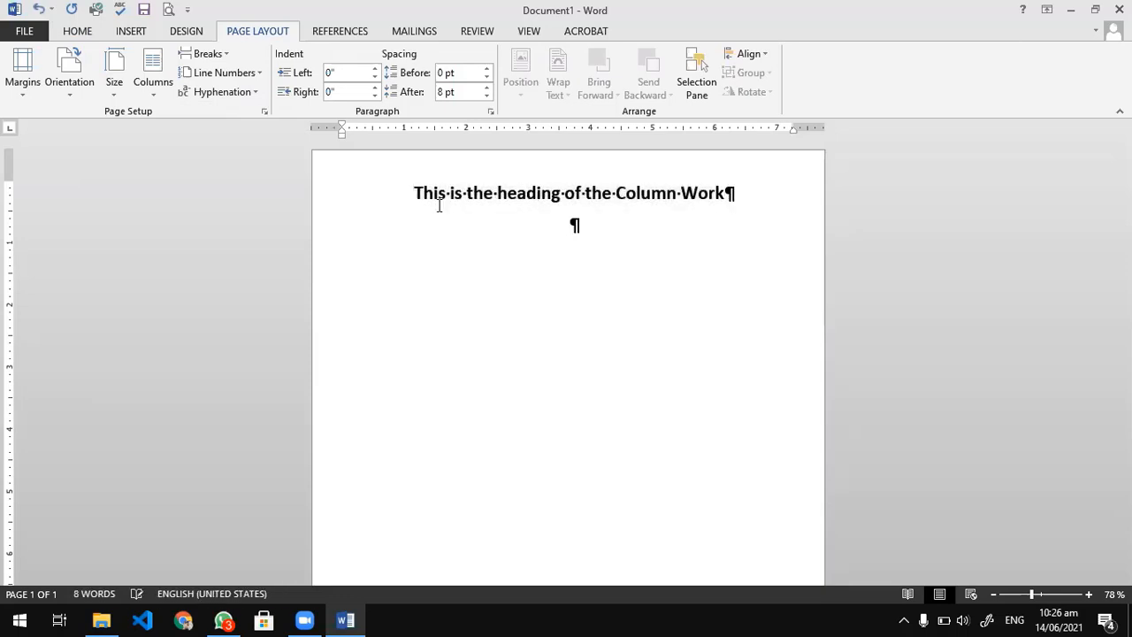
pyautogui.click(92, 35)
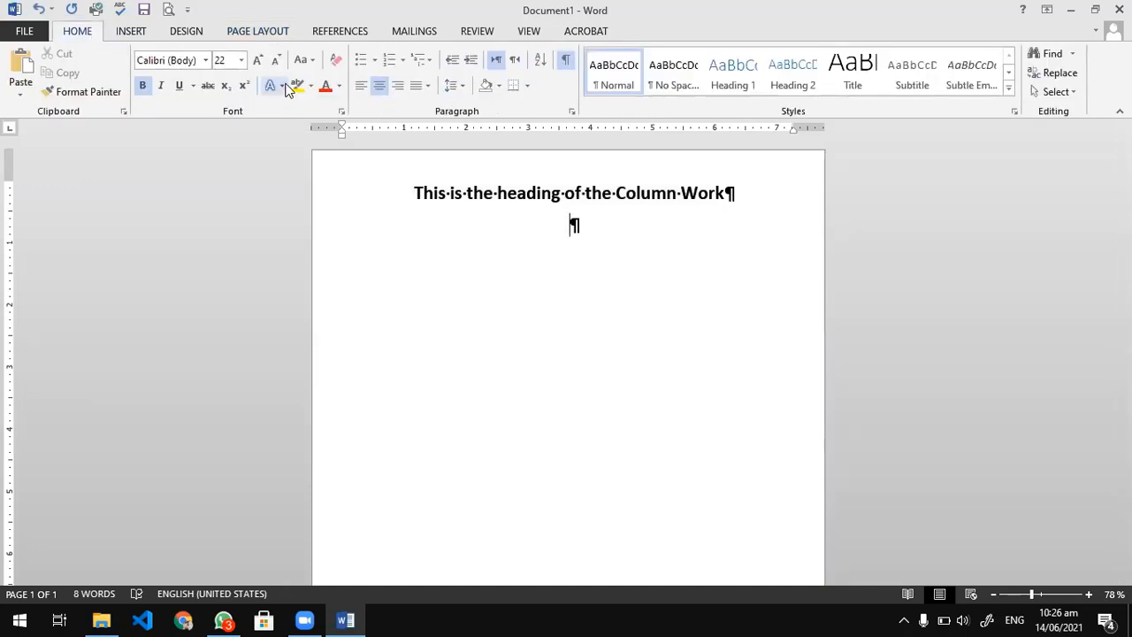
pyautogui.click(336, 60)
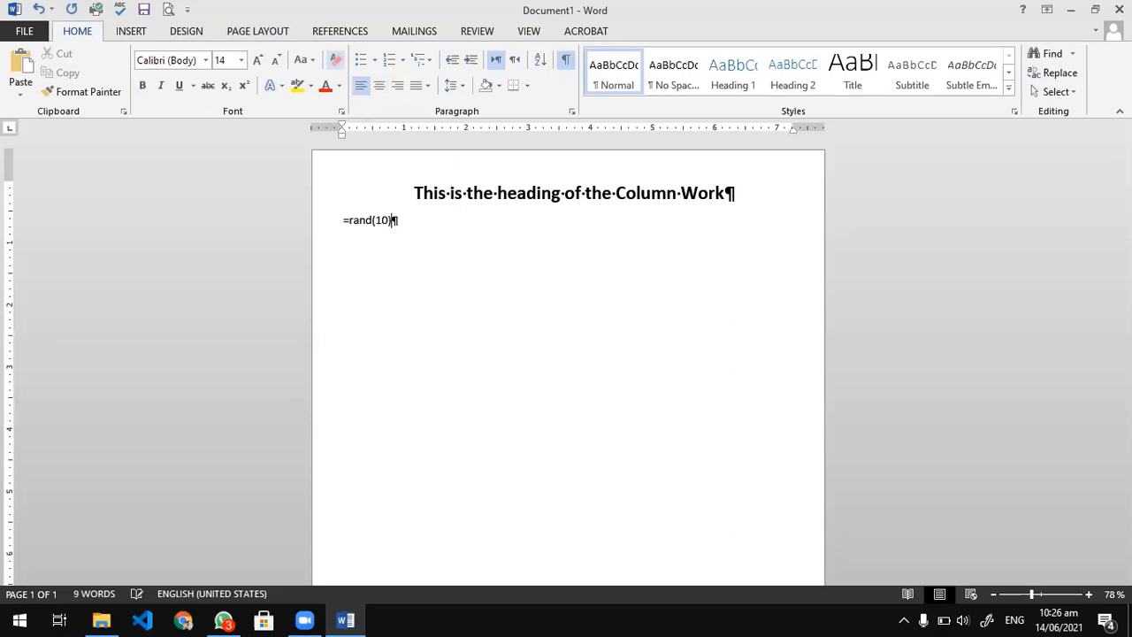
pyautogui.press('Return')
pyautogui.scroll(6, 470, 351)
pyautogui.scroll(-6, 474, 362)
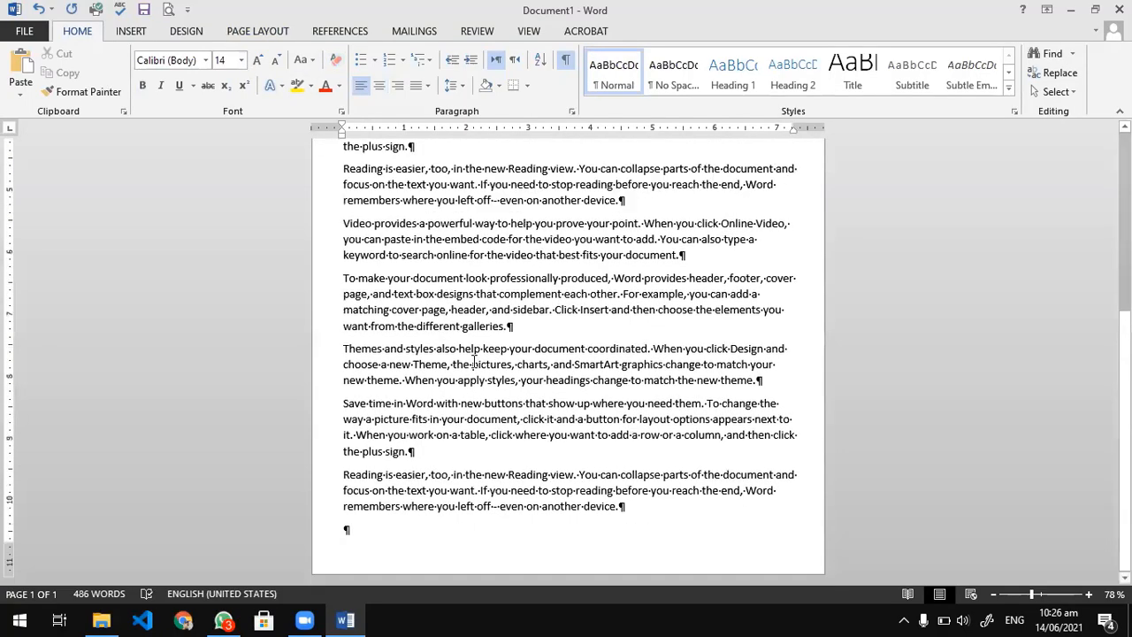
pyautogui.scroll(6, 474, 362)
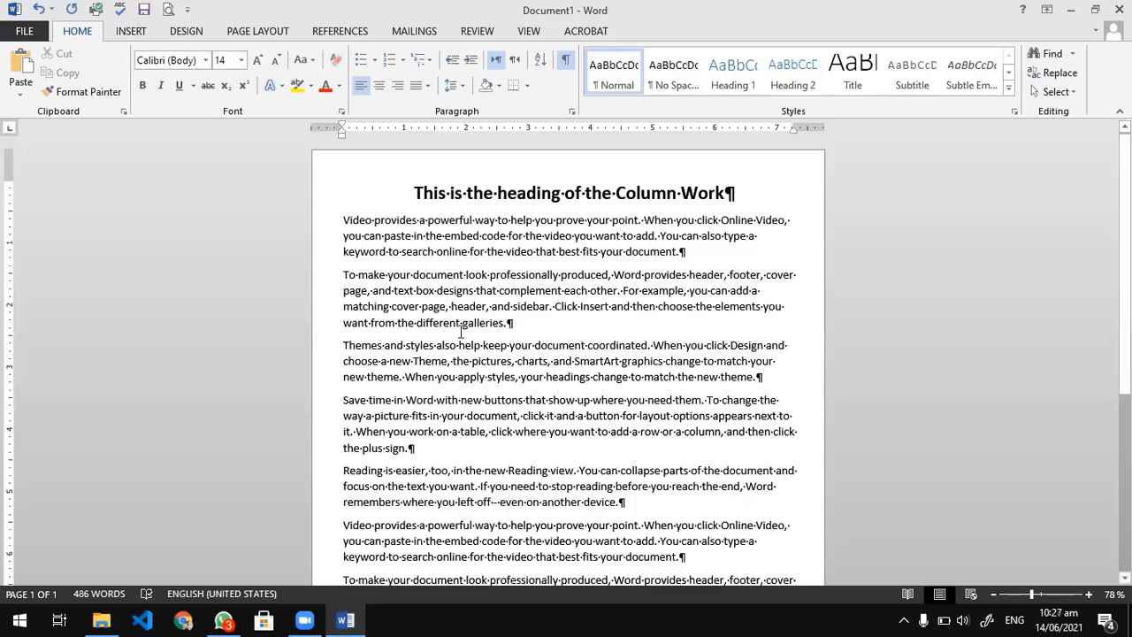
# Lay out all the sample paragraphs below the heading in two columns, leaving the heading out of the selection.
pyautogui.scroll(-6, 535, 404)
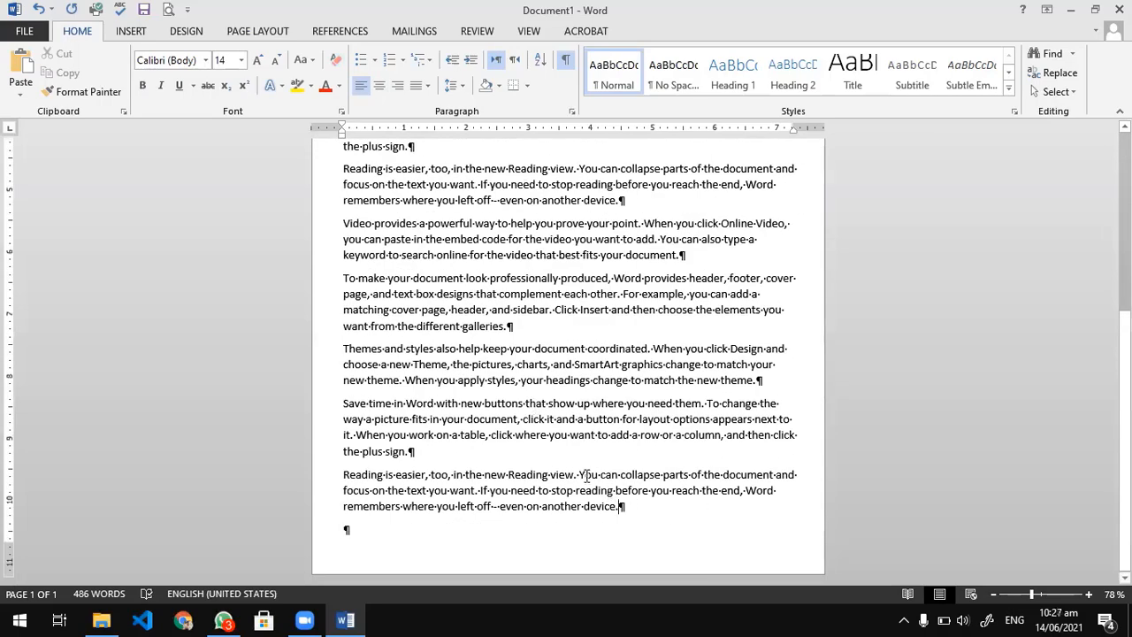
pyautogui.moveTo(586, 475); pyautogui.dragTo(311, 222)
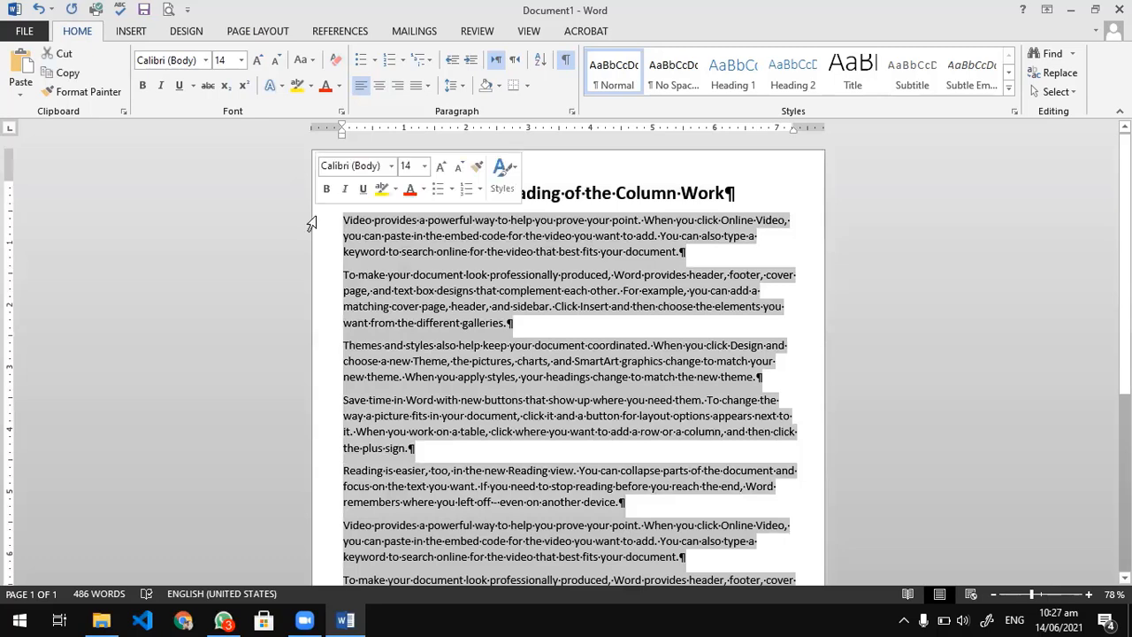
pyautogui.click(256, 31)
pyautogui.click(153, 71)
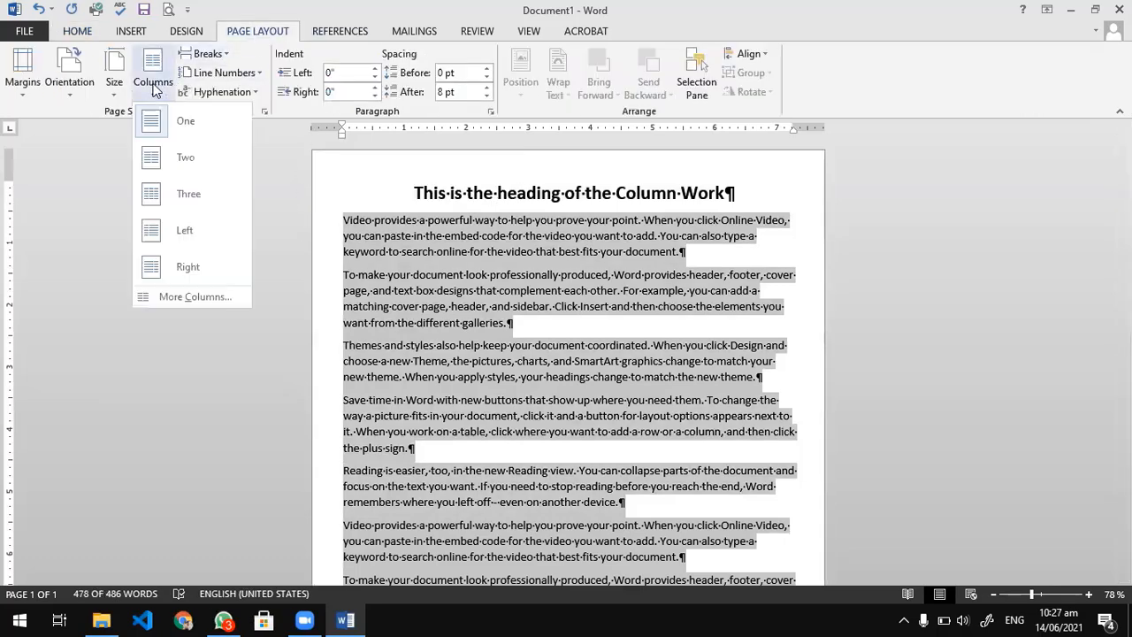
pyautogui.click(155, 157)
pyautogui.scroll(-5, 587, 318)
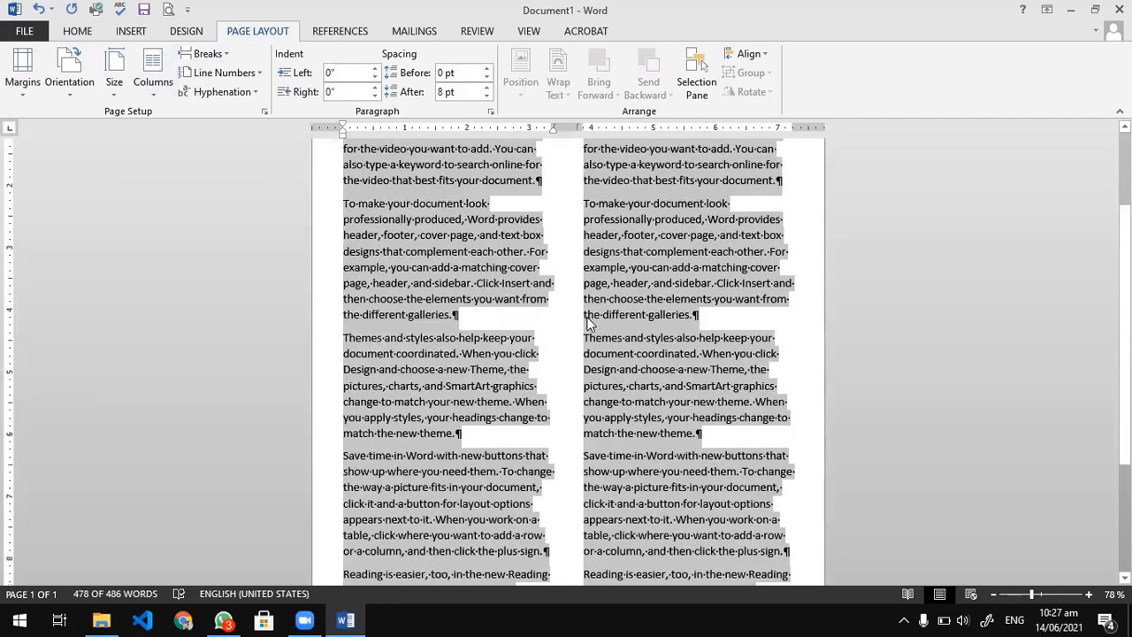
pyautogui.scroll(5, 588, 322)
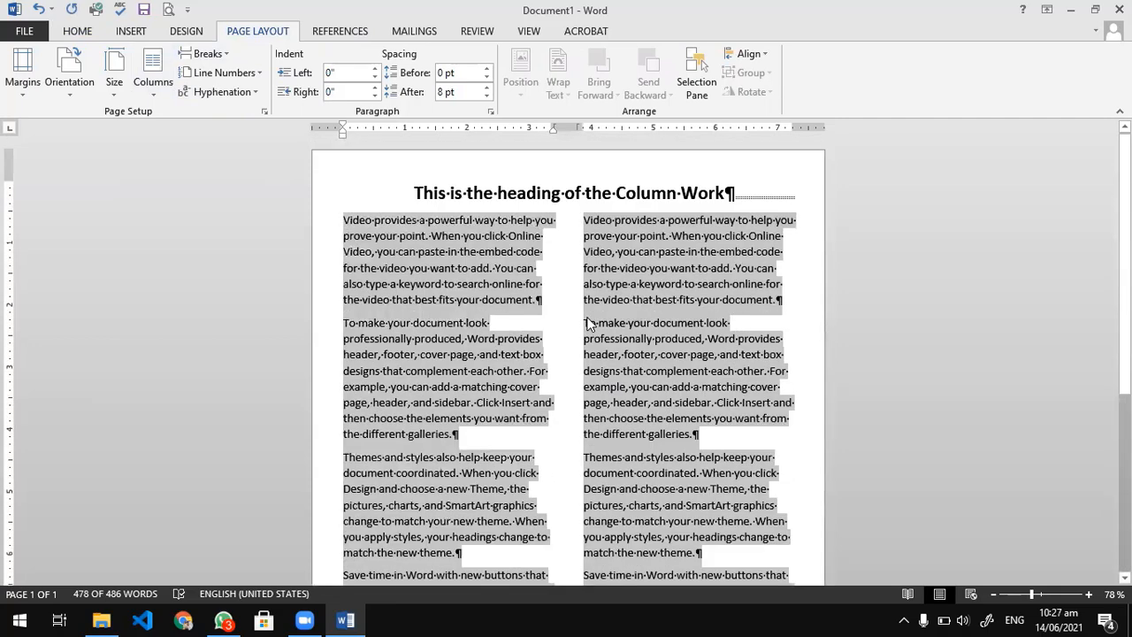
# Justify the sample text in both columns and set a narrow gap between them after trying a much wider one.
pyautogui.hotkey('ctrl', 'j')
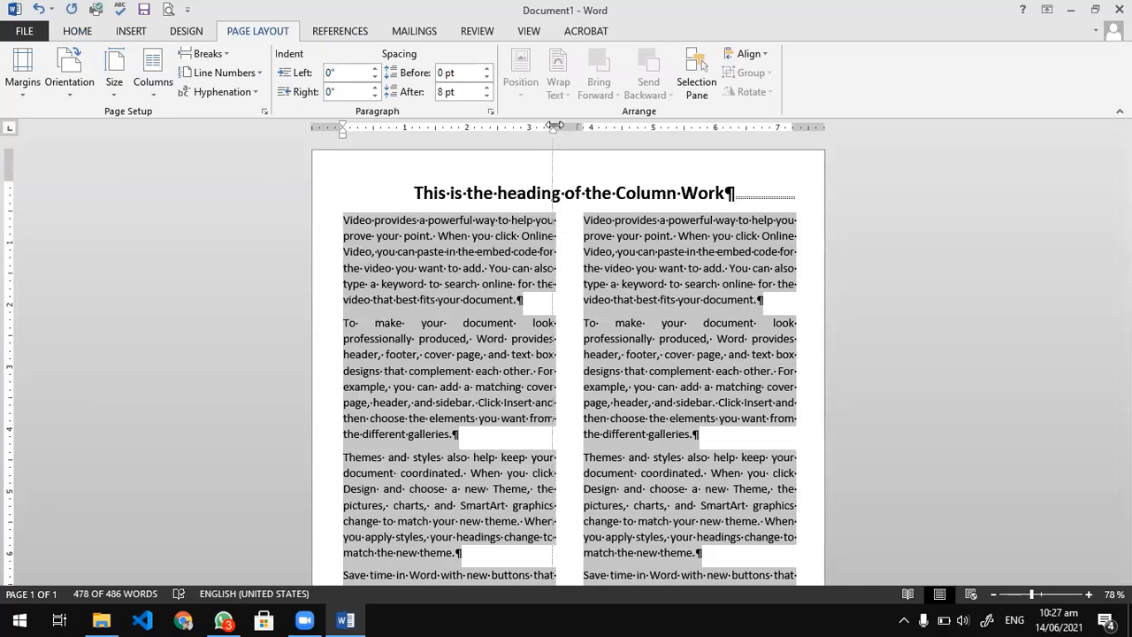
pyautogui.moveTo(554, 125); pyautogui.dragTo(508, 126)
pyautogui.scroll(-10, 576, 336)
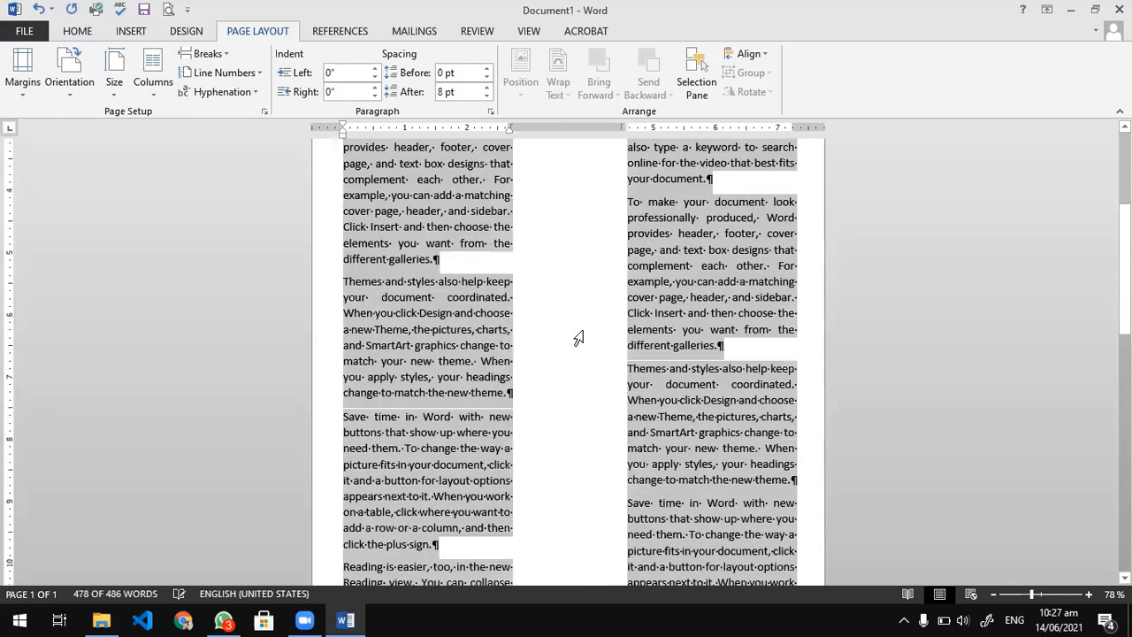
pyautogui.scroll(-3, 584, 345)
pyautogui.scroll(15, 584, 366)
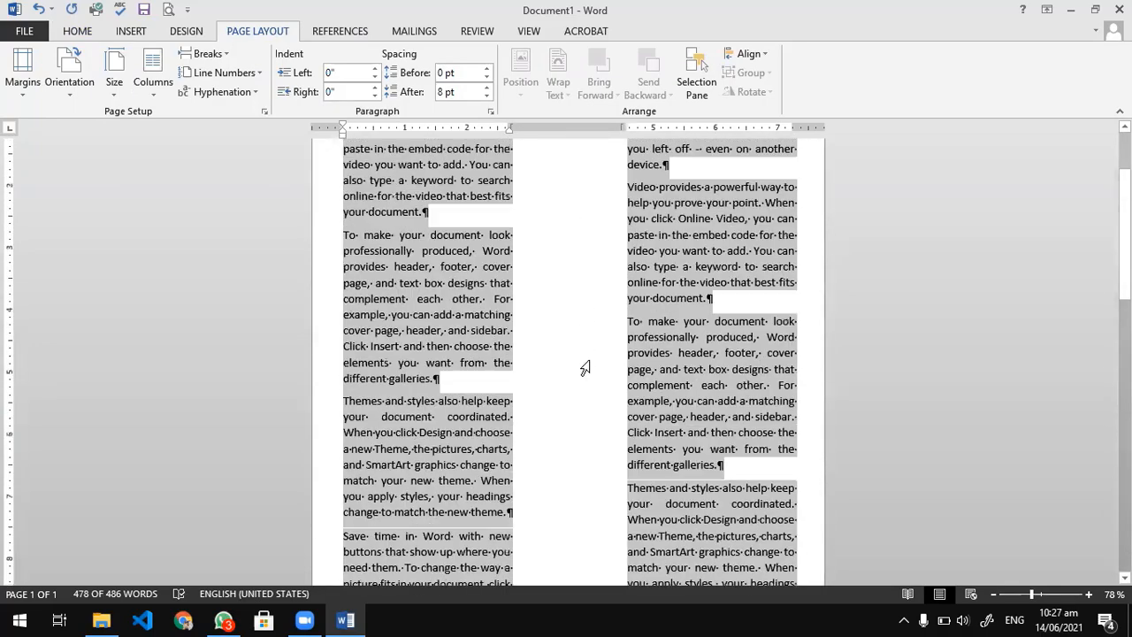
pyautogui.moveTo(625, 129); pyautogui.dragTo(577, 130)
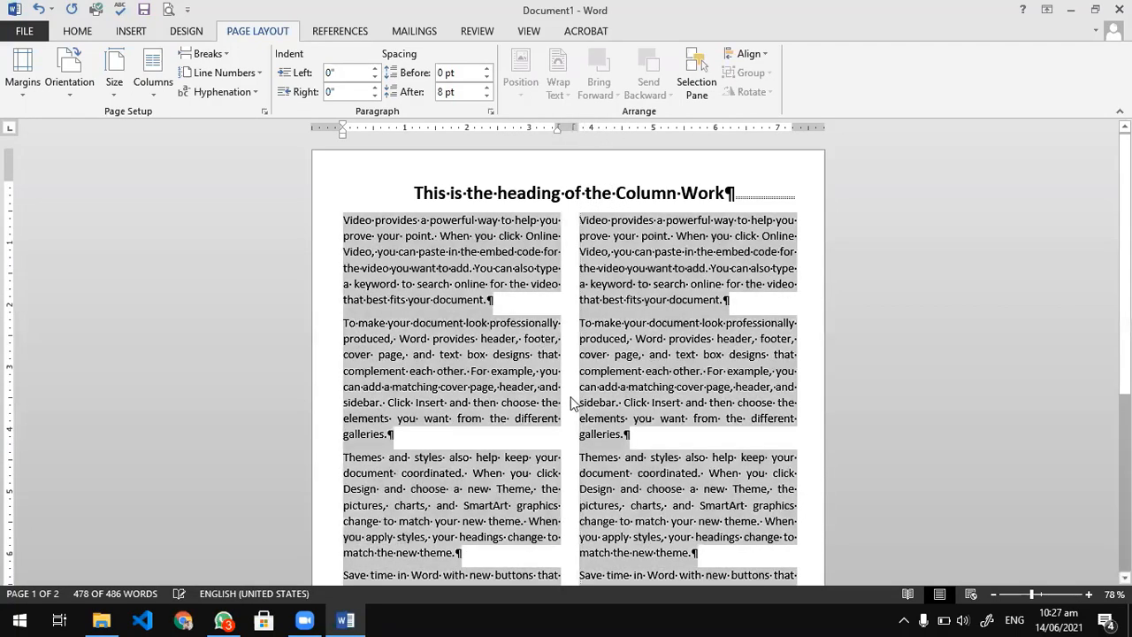
# Delete the last "Reading is easier" paragraph at the end of the second column.
pyautogui.scroll(-6, 570, 398)
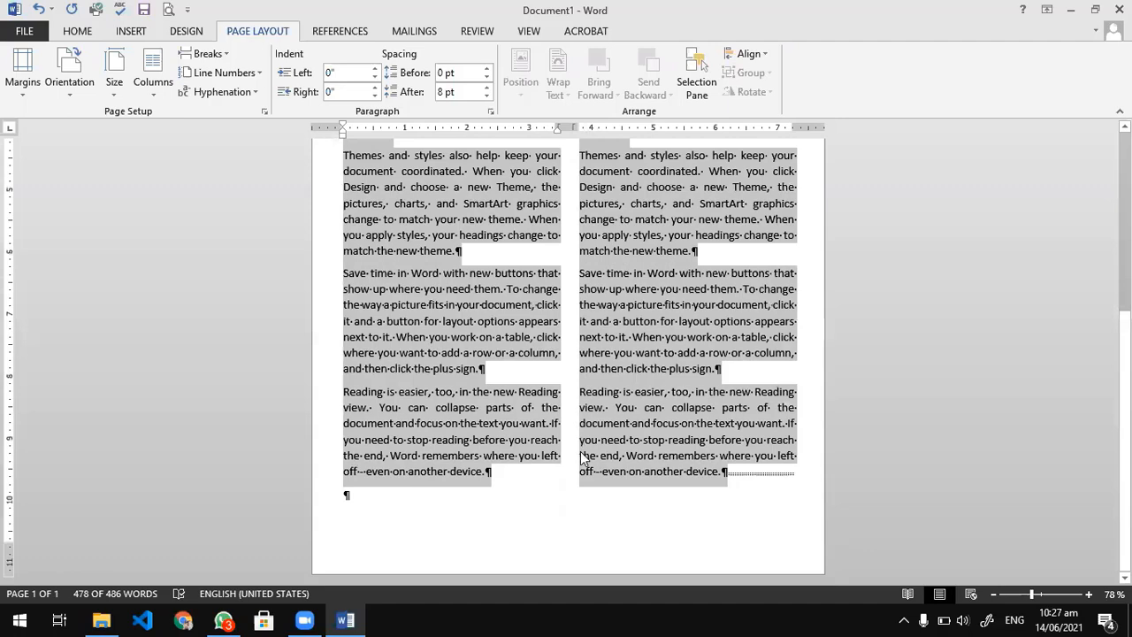
pyautogui.moveTo(744, 490); pyautogui.dragTo(586, 392)
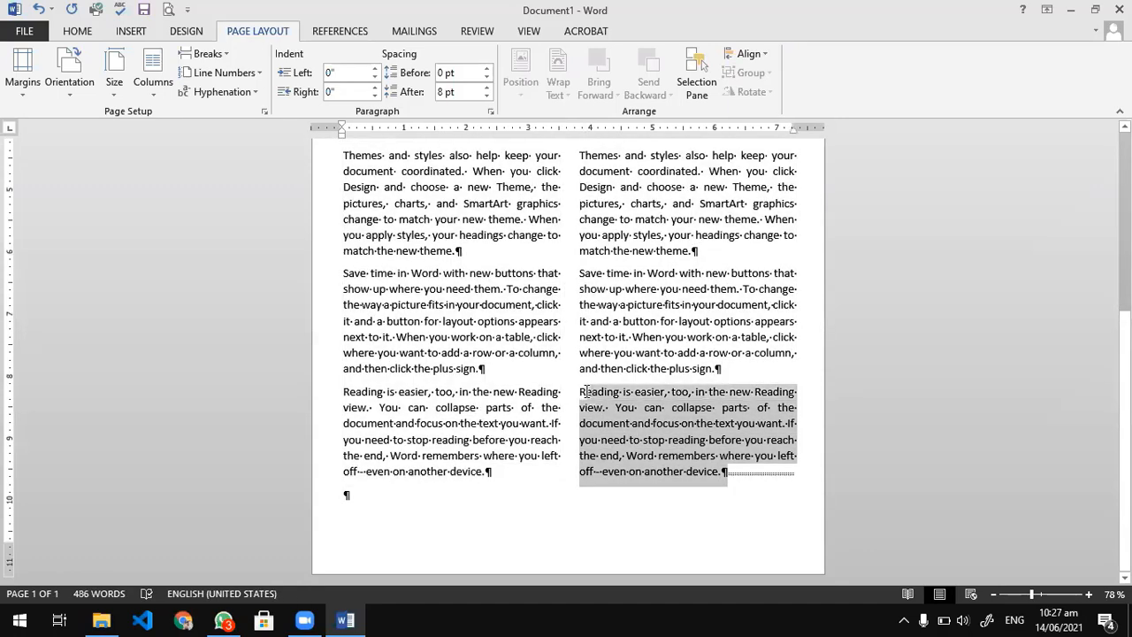
pyautogui.press('Delete')
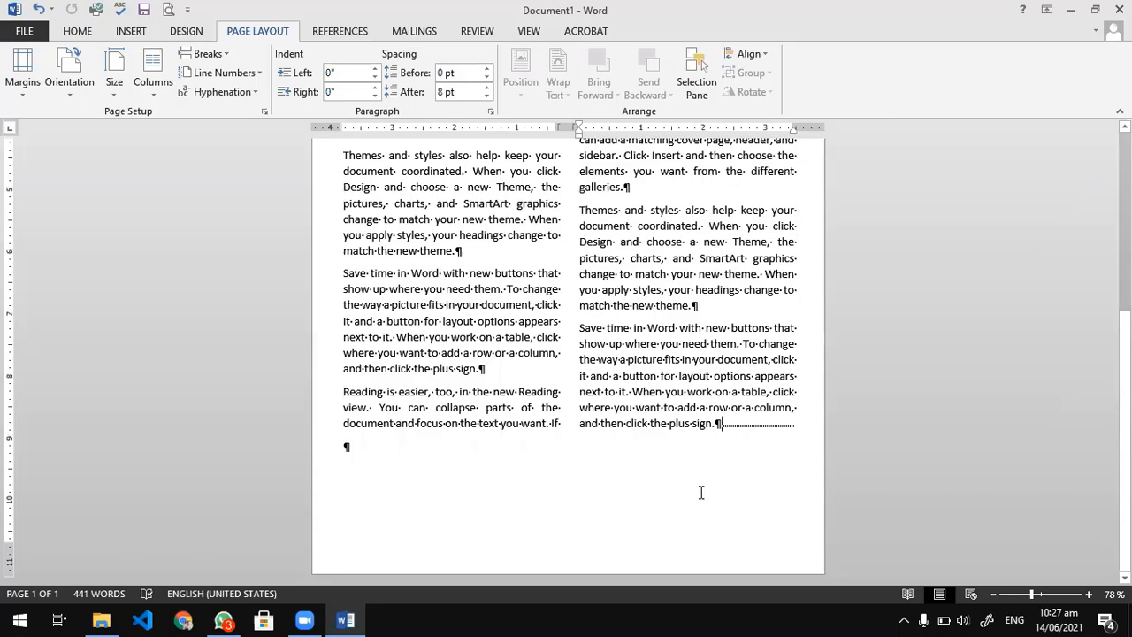
# Select all the column text below the heading and widen the gap between the two columns to about 0.8 inch.
pyautogui.scroll(1, 703, 492)
pyautogui.moveTo(731, 482); pyautogui.dragTo(343, 127)
pyautogui.moveTo(332, 209); pyautogui.dragTo(332, 222)
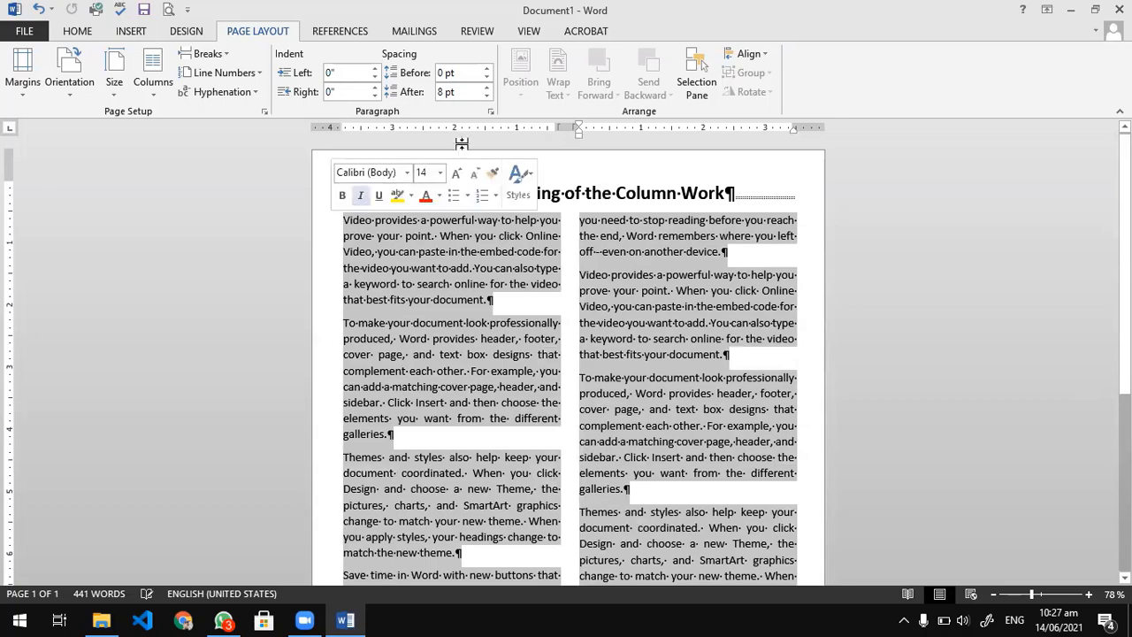
pyautogui.moveTo(579, 128); pyautogui.dragTo(596, 127)
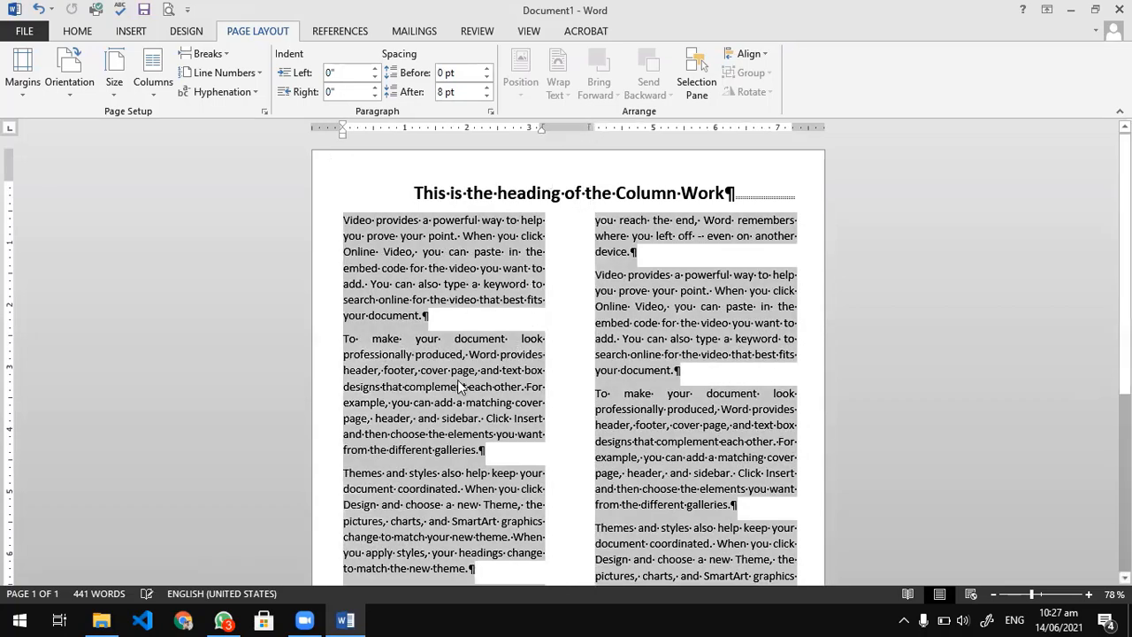
# Examine both columns from the heading to the section break to see how the text continues from one to the other.
pyautogui.scroll(-2, 442, 246)
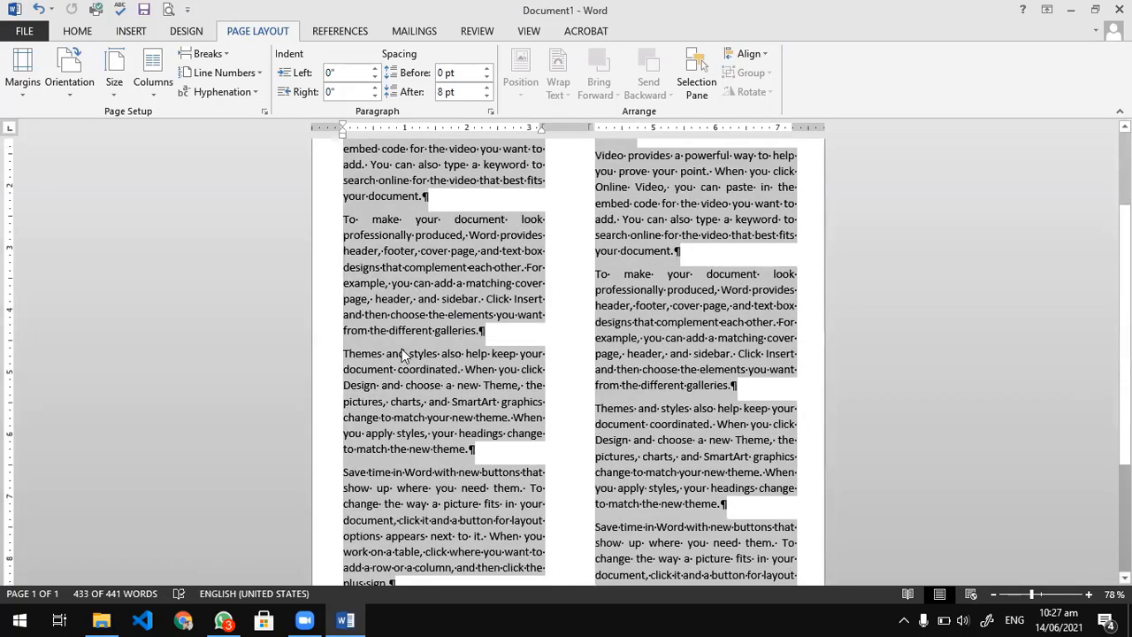
pyautogui.scroll(-3, 401, 348)
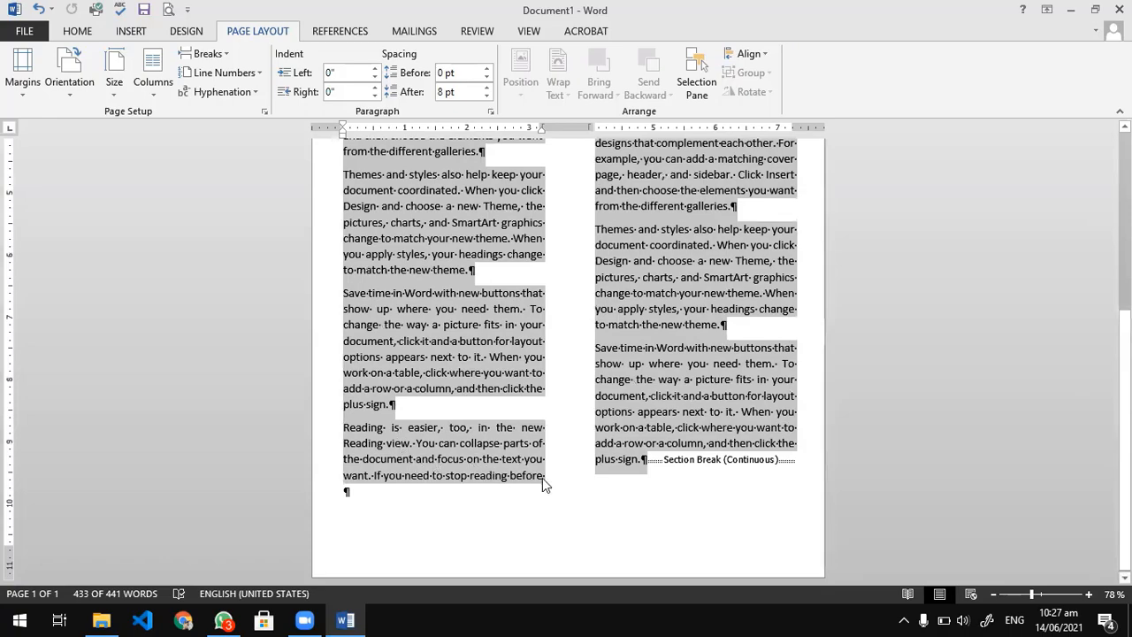
pyautogui.scroll(5, 542, 478)
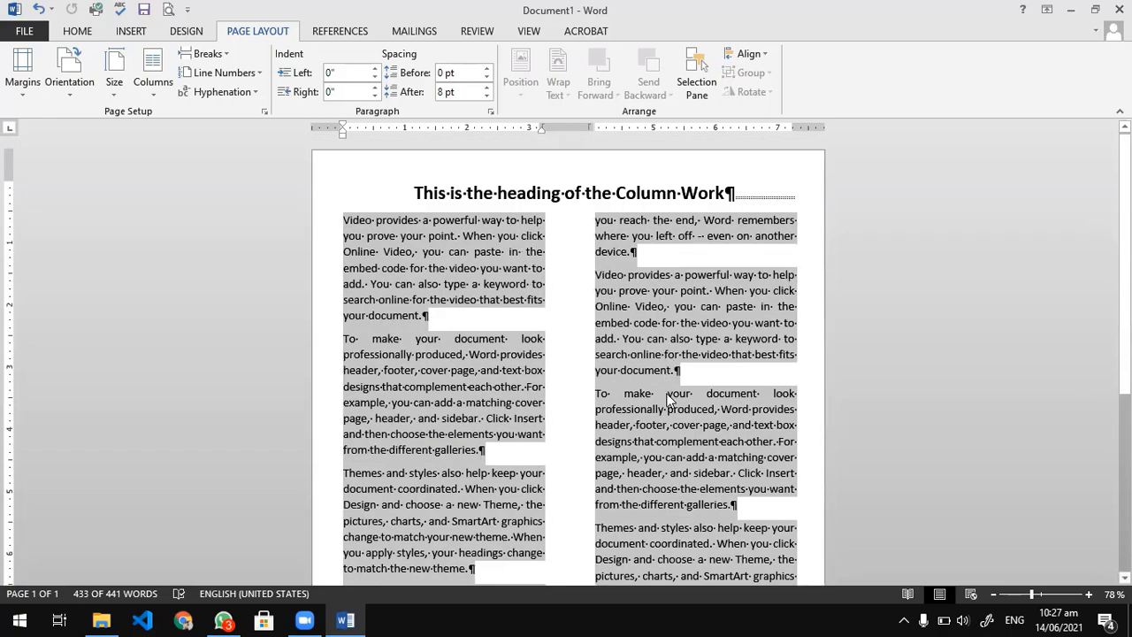
pyautogui.scroll(-6, 665, 398)
pyautogui.click(631, 480)
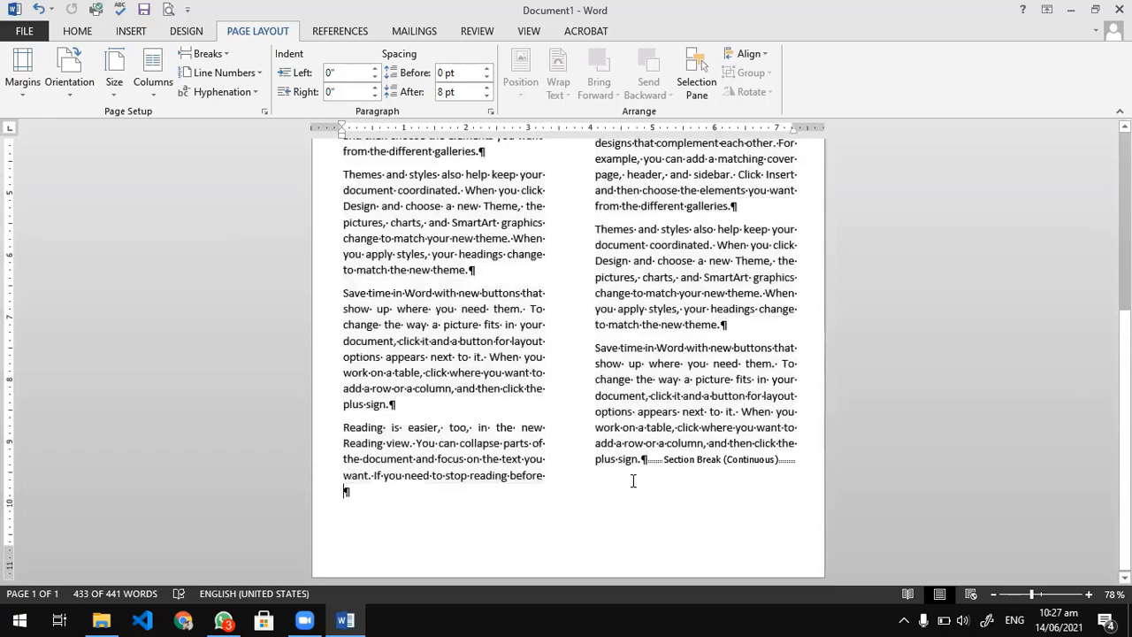
pyautogui.scroll(6, 632, 482)
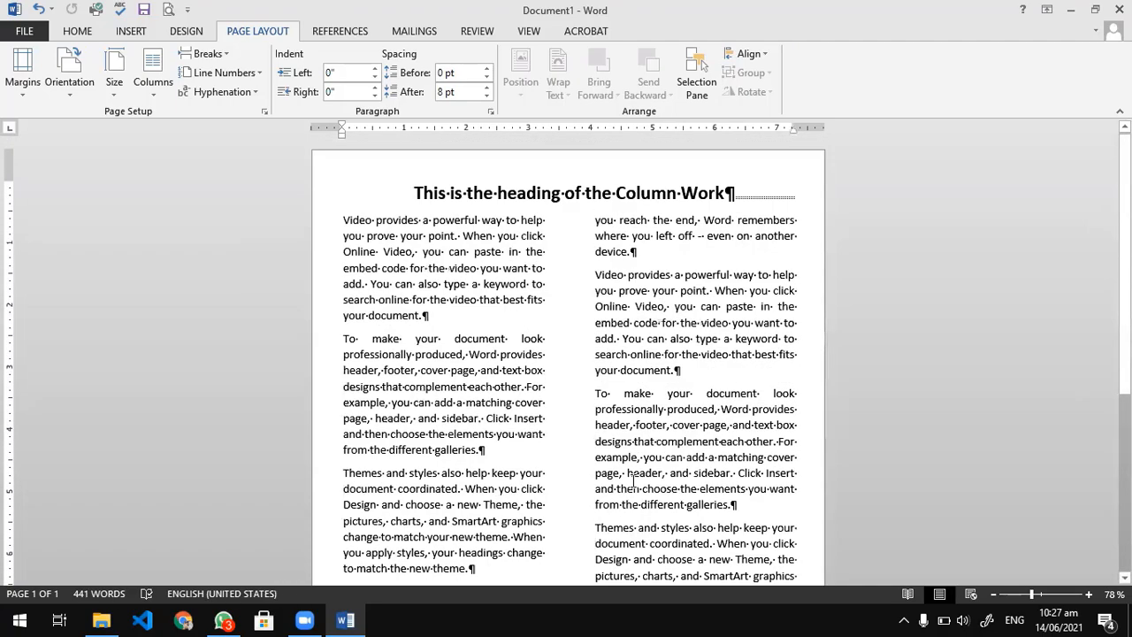
pyautogui.scroll(-5, 626, 528)
pyautogui.scroll(5, 626, 528)
# Apply the One column preset to the heading line only, with the setting limited to the selected text.
pyautogui.moveTo(725, 193); pyautogui.dragTo(398, 195)
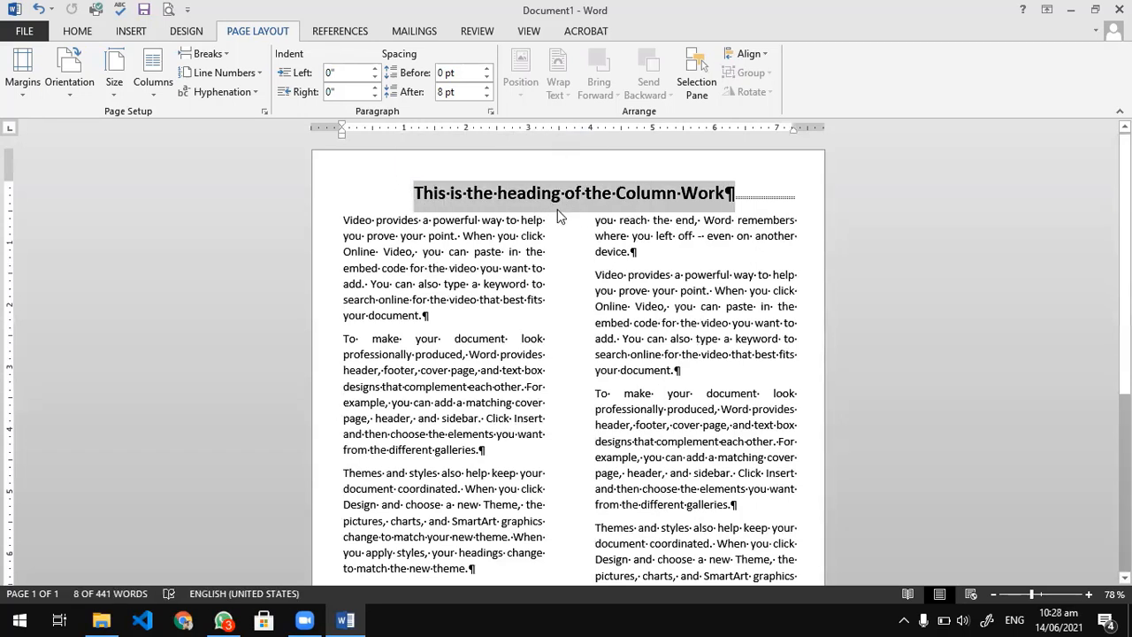
pyautogui.click(156, 89)
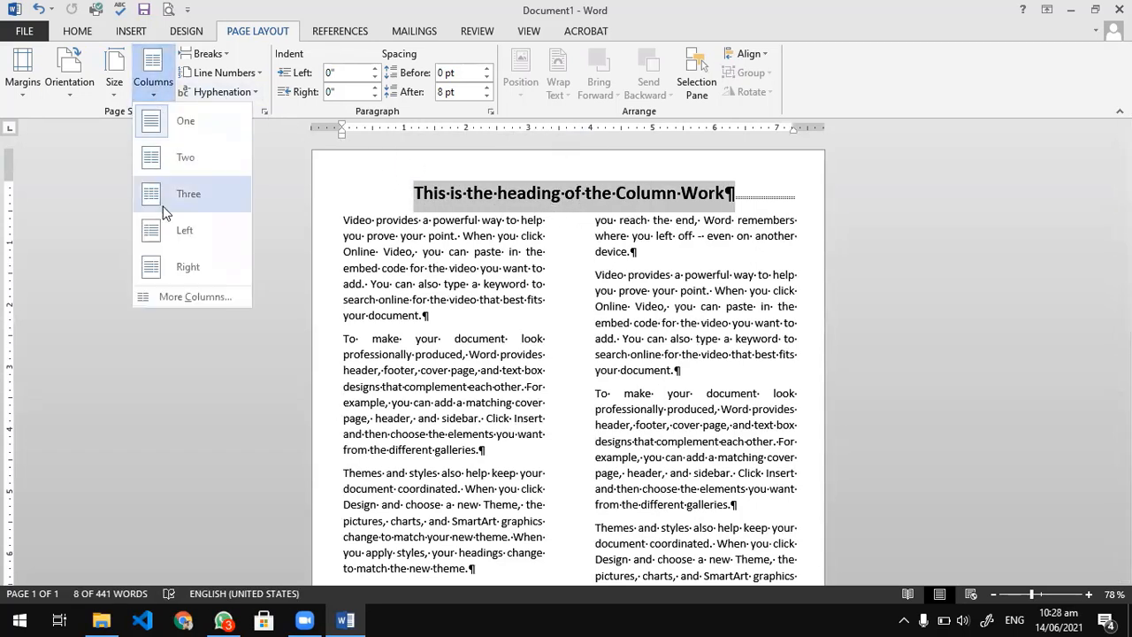
pyautogui.click(169, 295)
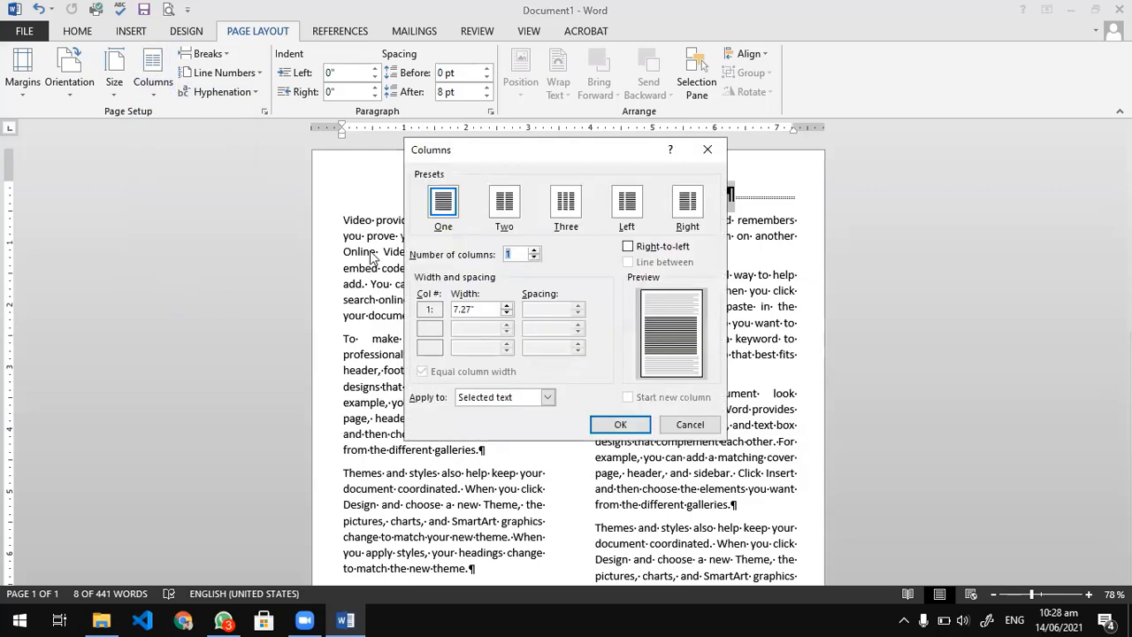
pyautogui.click(626, 426)
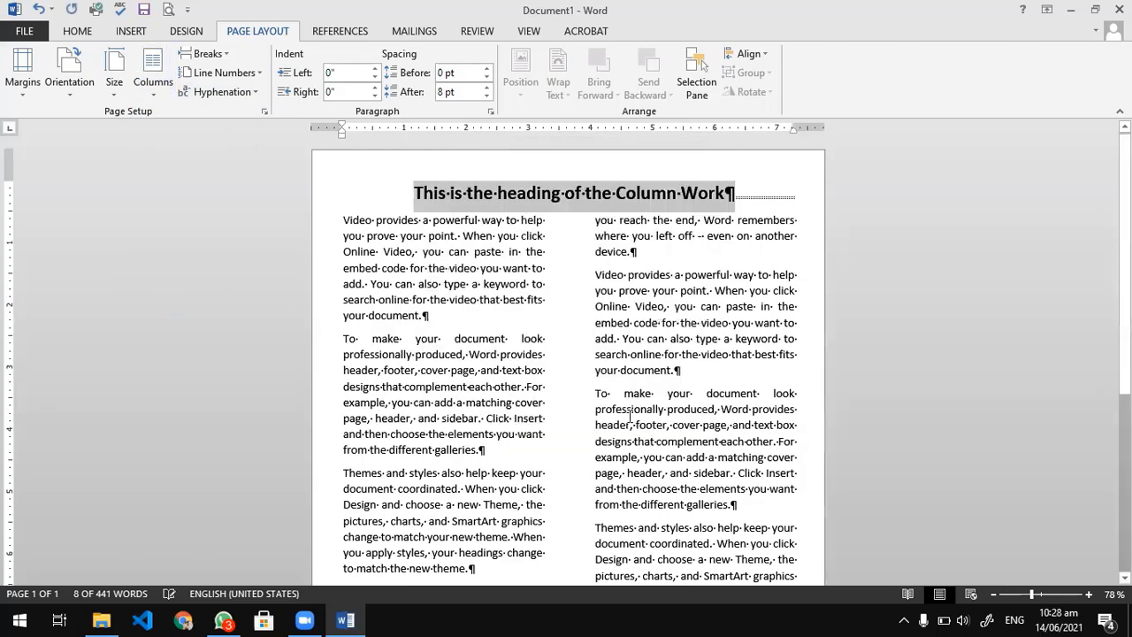
pyautogui.click(729, 199)
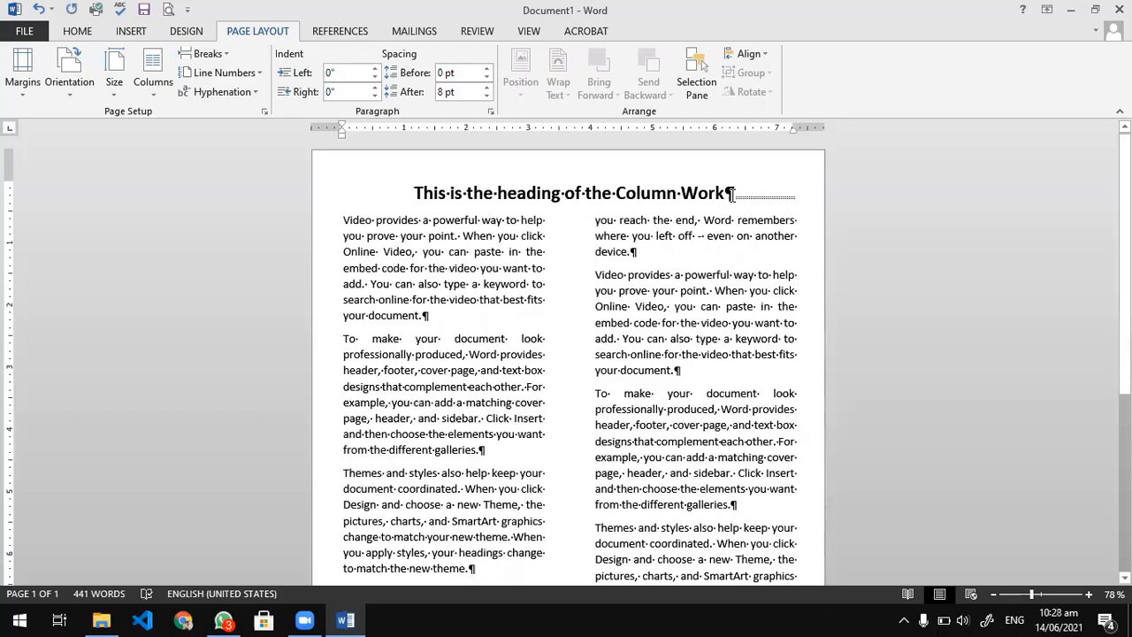
pyautogui.scroll(-4, 565, 442)
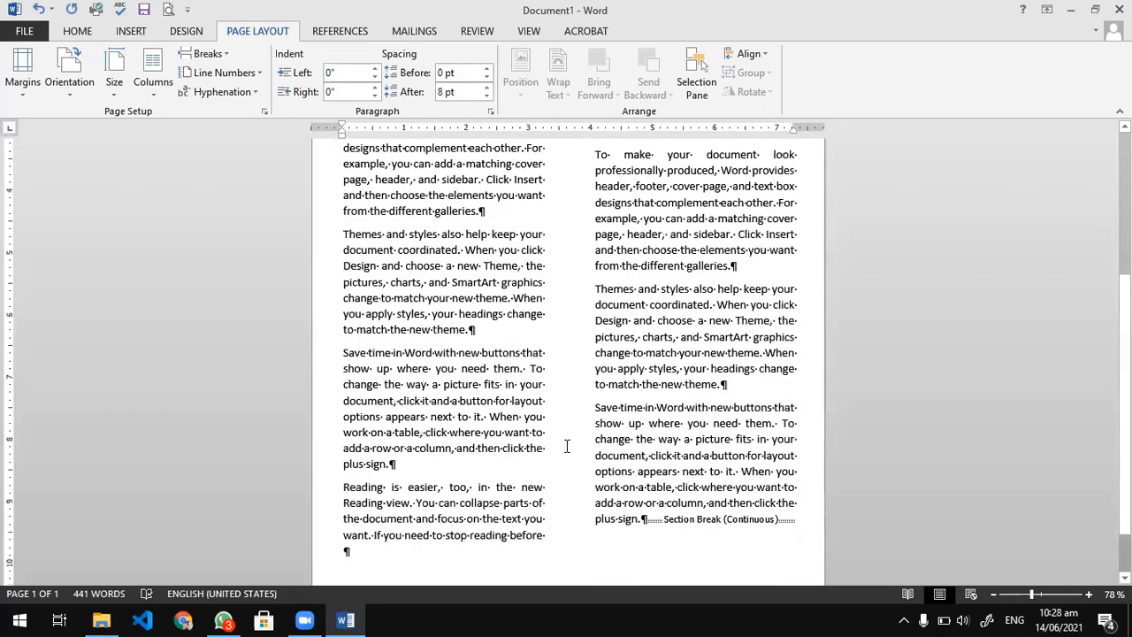
pyautogui.click(205, 54)
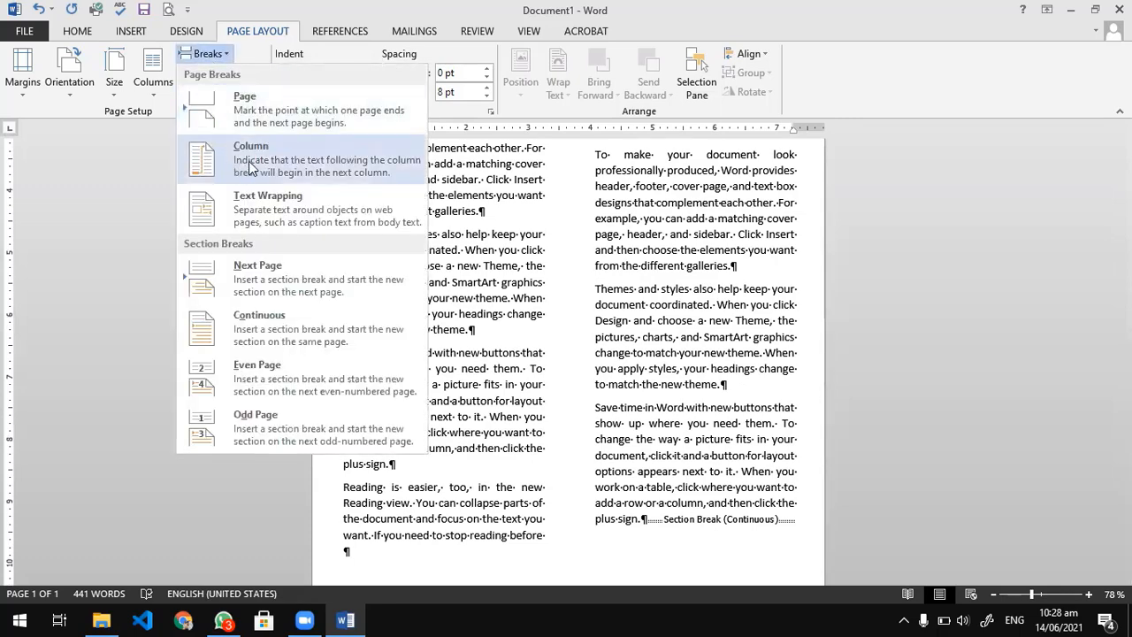
pyautogui.click(551, 550)
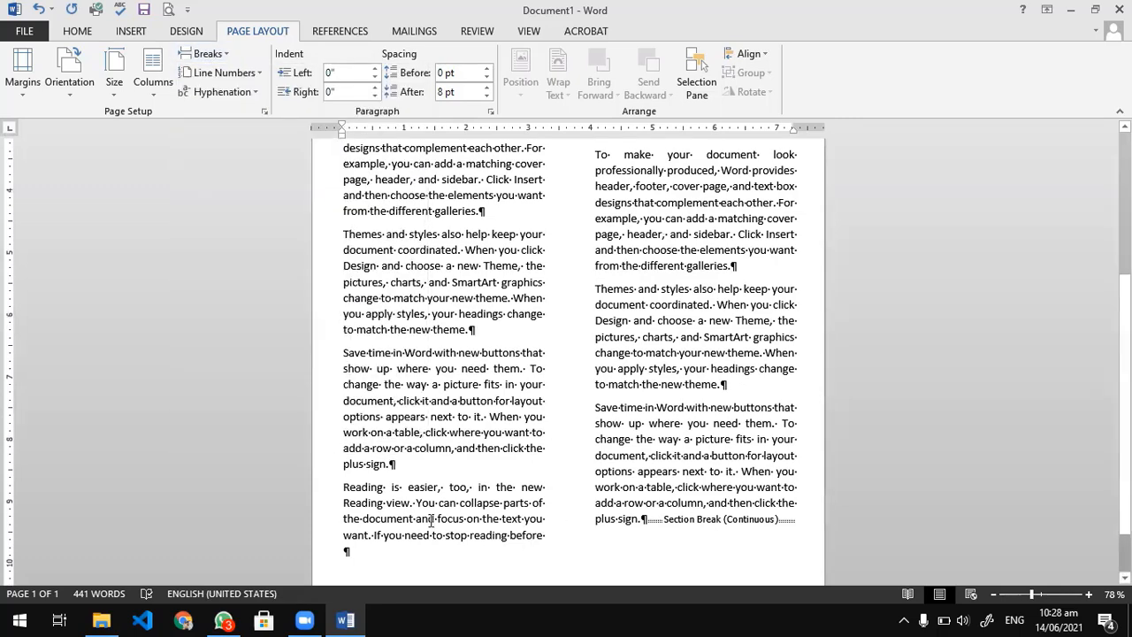
# Insert a column break after the first "Save time in Word" paragraph and remove the empty line heading the second column.
pyautogui.scroll(-1, 404, 513)
pyautogui.moveTo(344, 427); pyautogui.dragTo(511, 478)
pyautogui.scroll(1, 510, 478)
pyautogui.scroll(-1, 510, 477)
pyautogui.click(517, 475)
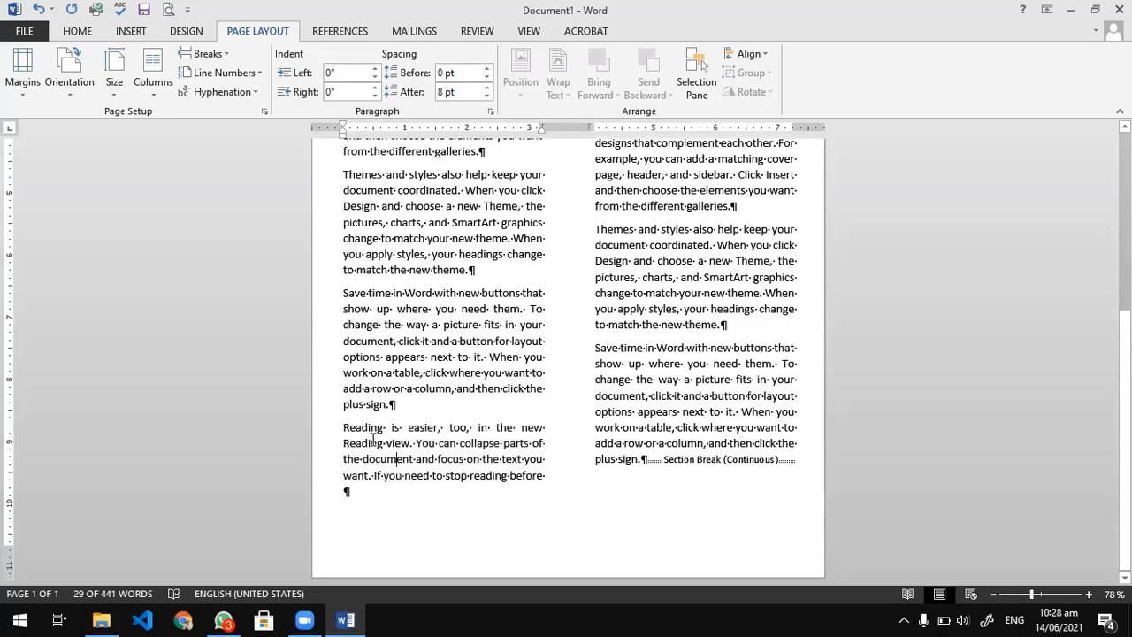
pyautogui.scroll(5, 685, 244)
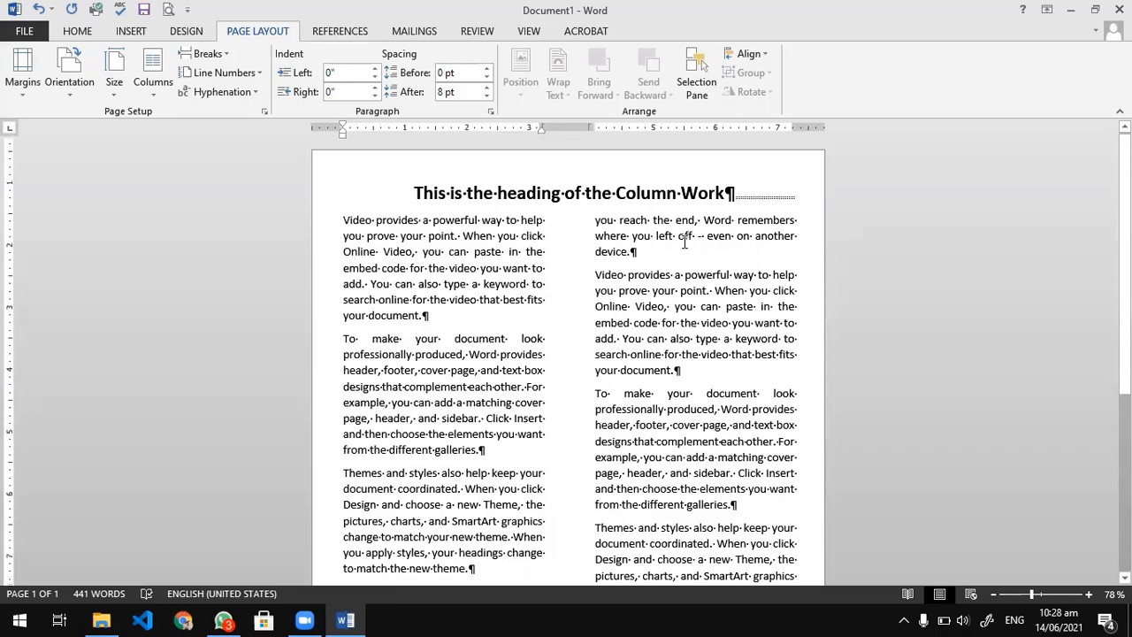
pyautogui.scroll(-5, 415, 407)
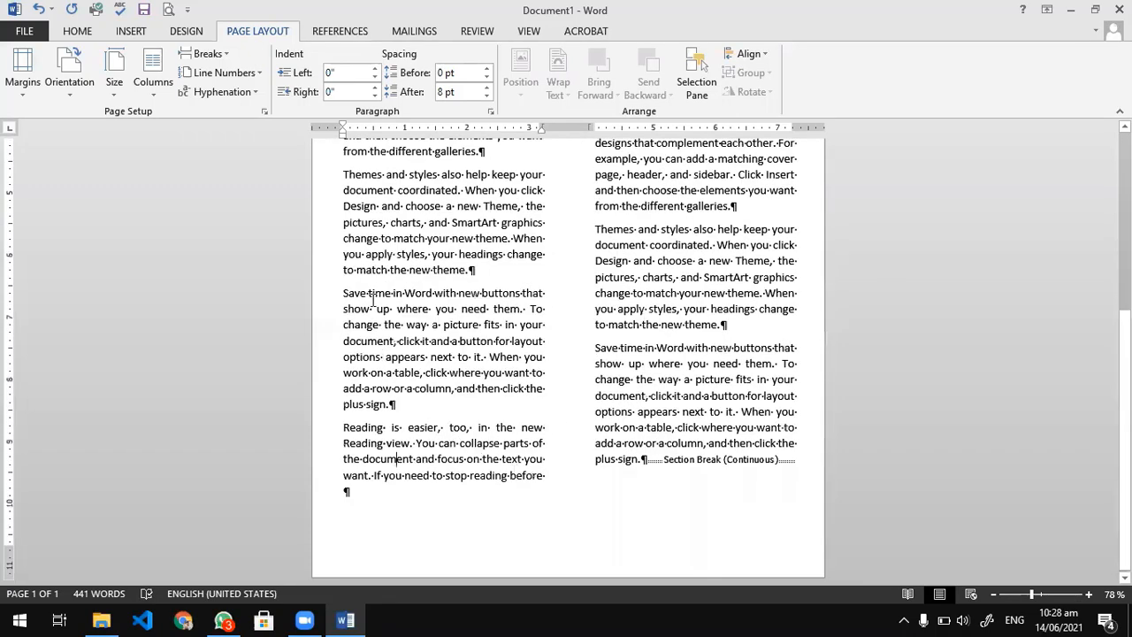
pyautogui.click(210, 55)
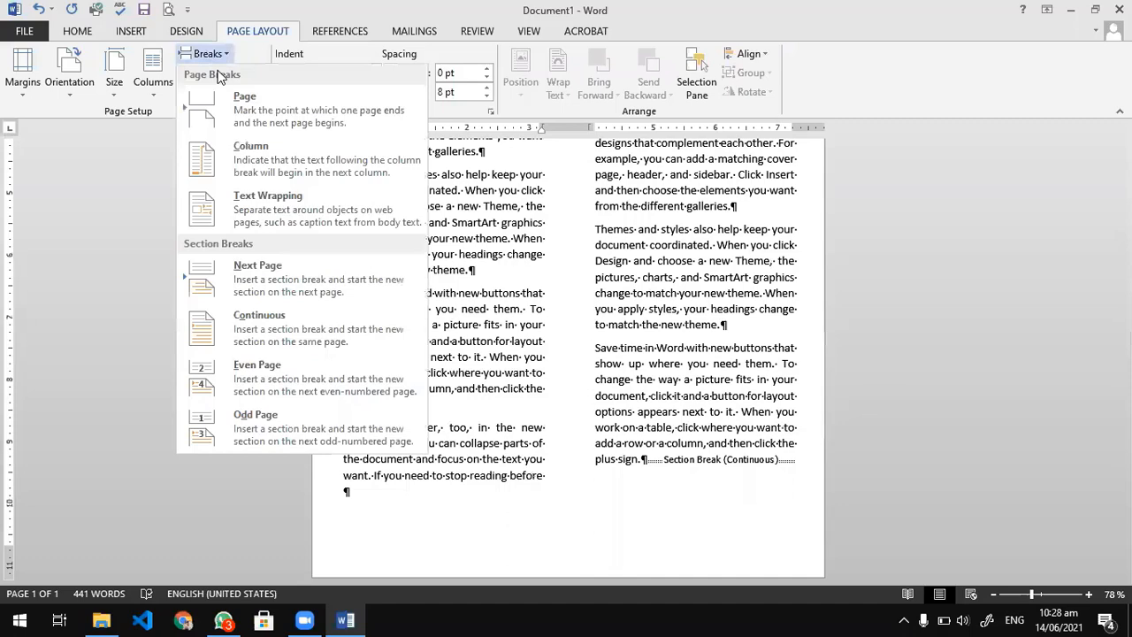
pyautogui.click(247, 164)
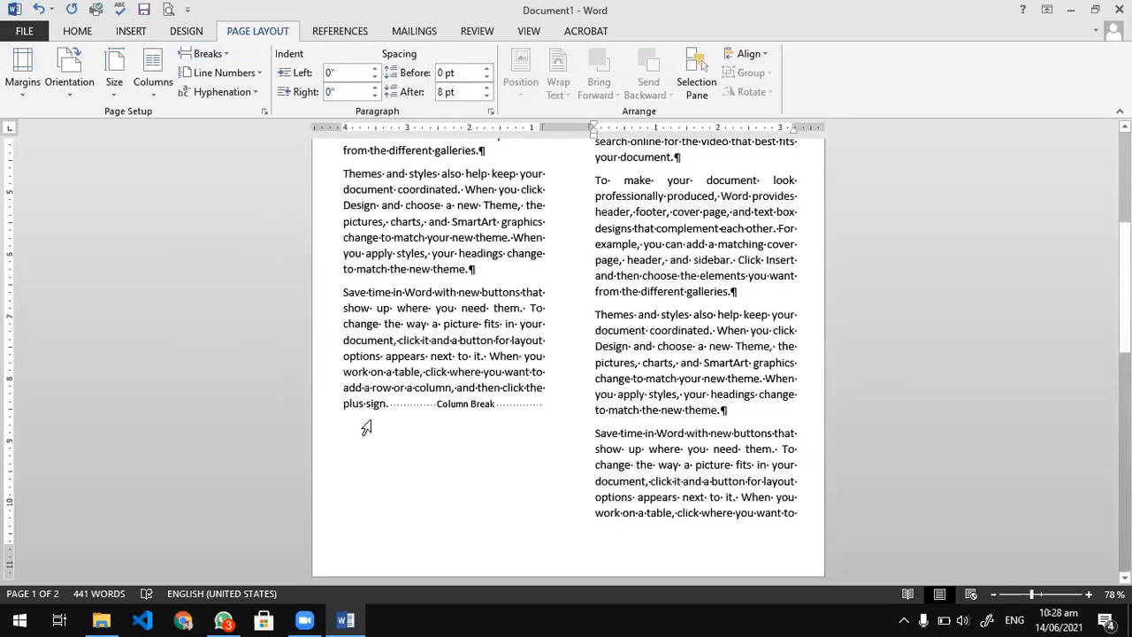
pyautogui.scroll(5, 436, 540)
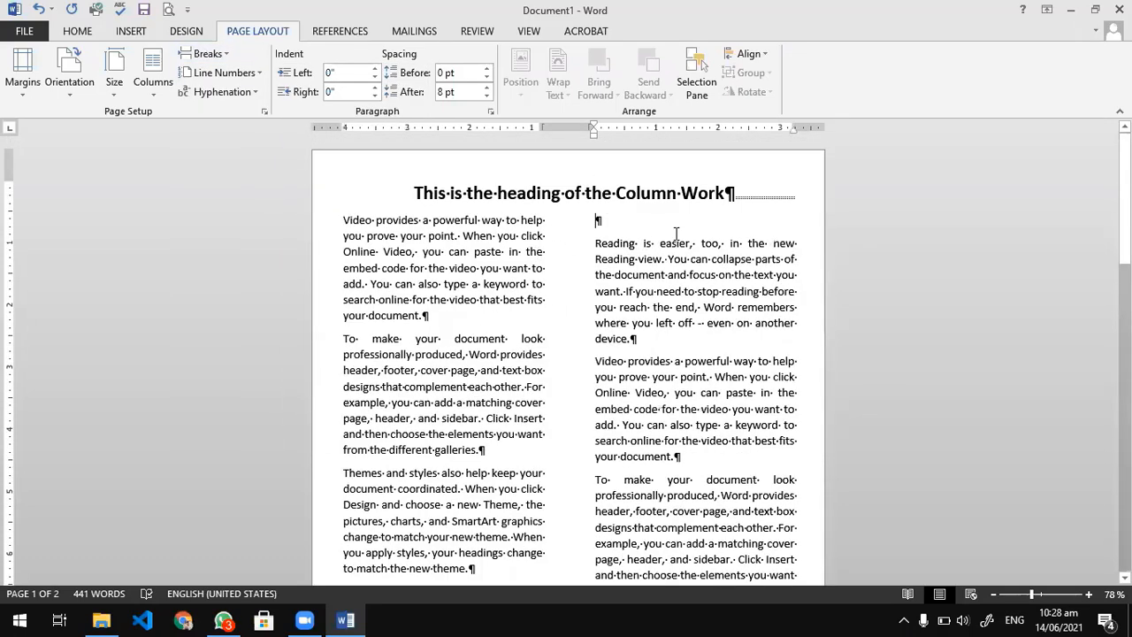
pyautogui.press('Delete')
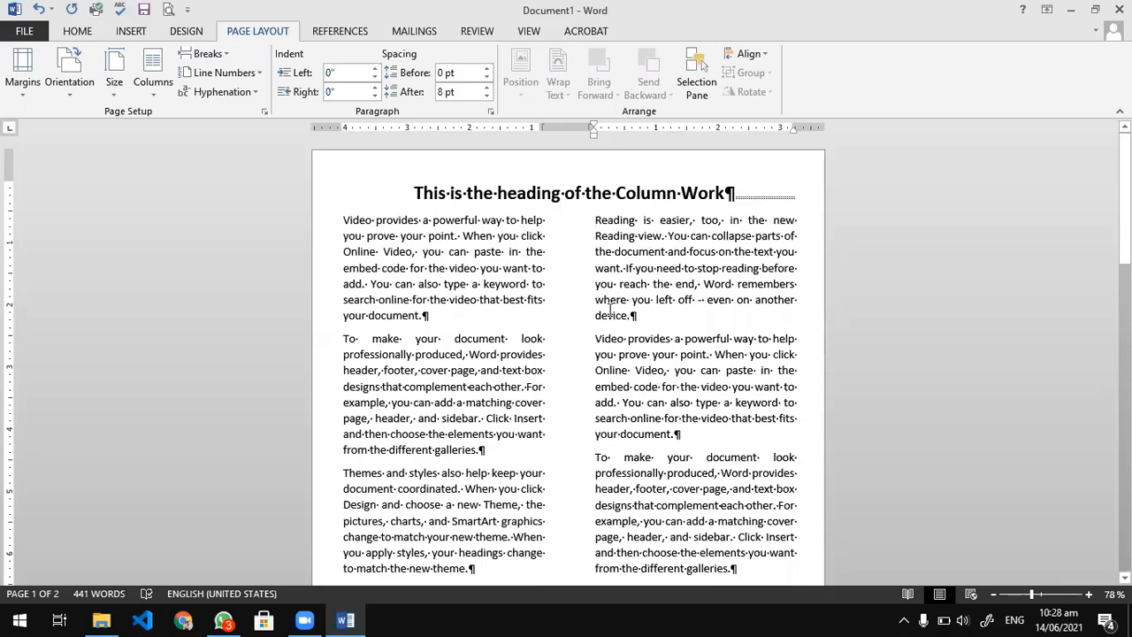
# Remove the paragraph mark before the section break and delete the last "Save time in Word" paragraph in the second column.
pyautogui.scroll(-6, 610, 309)
pyautogui.scroll(-5, 609, 309)
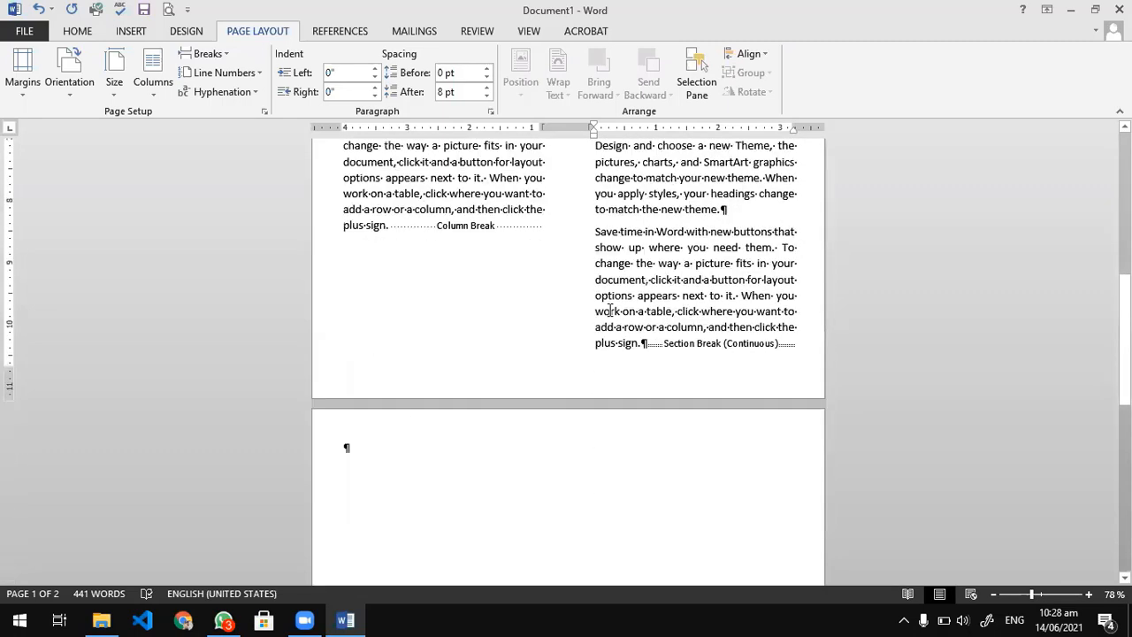
pyautogui.click(475, 387)
pyautogui.press('BackSpace')
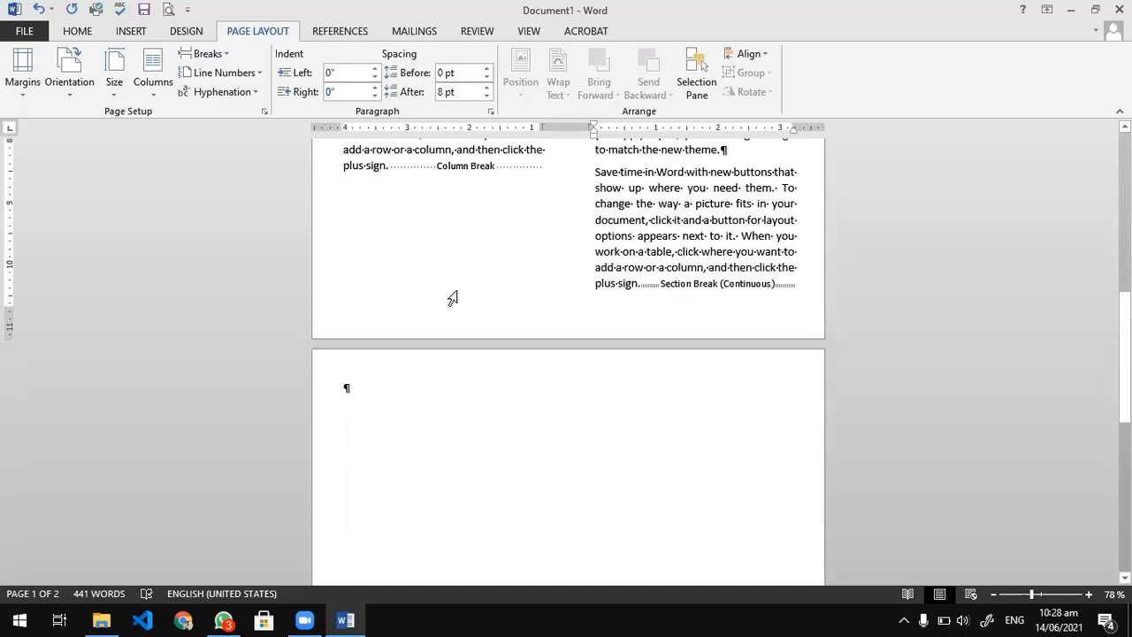
pyautogui.scroll(2, 453, 296)
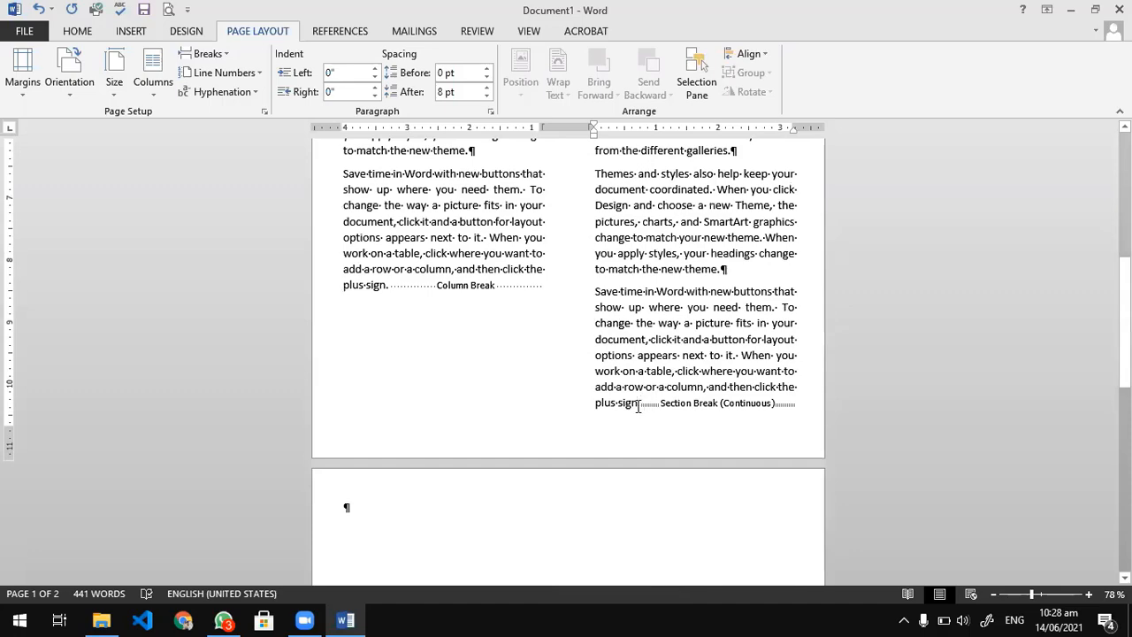
pyautogui.moveTo(639, 404); pyautogui.dragTo(596, 293)
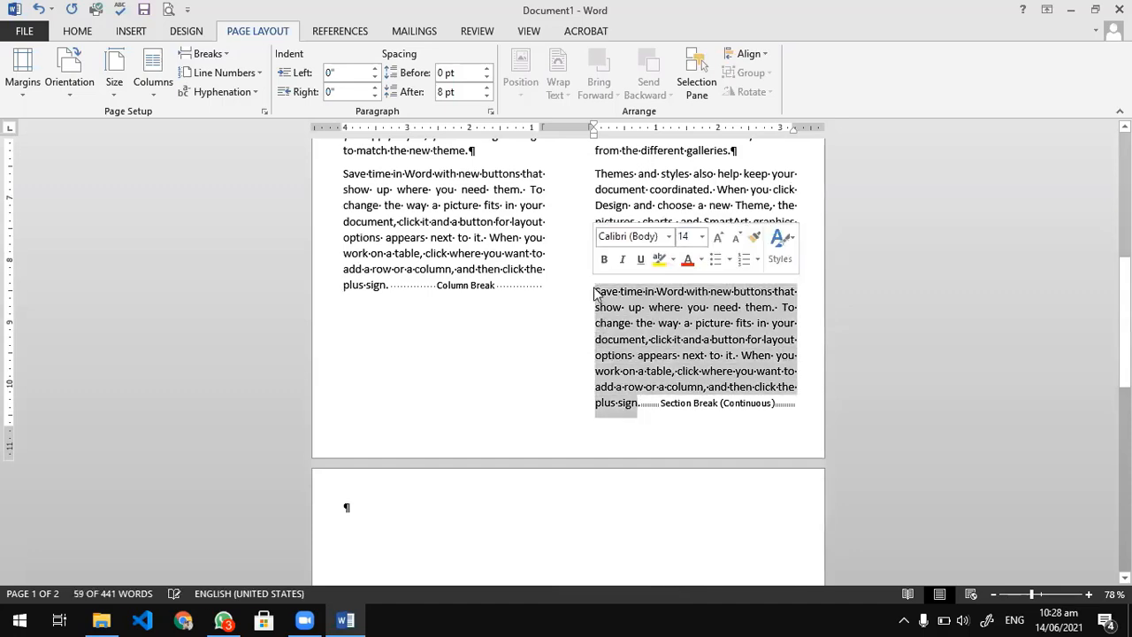
pyautogui.press('Delete')
pyautogui.scroll(5, 629, 435)
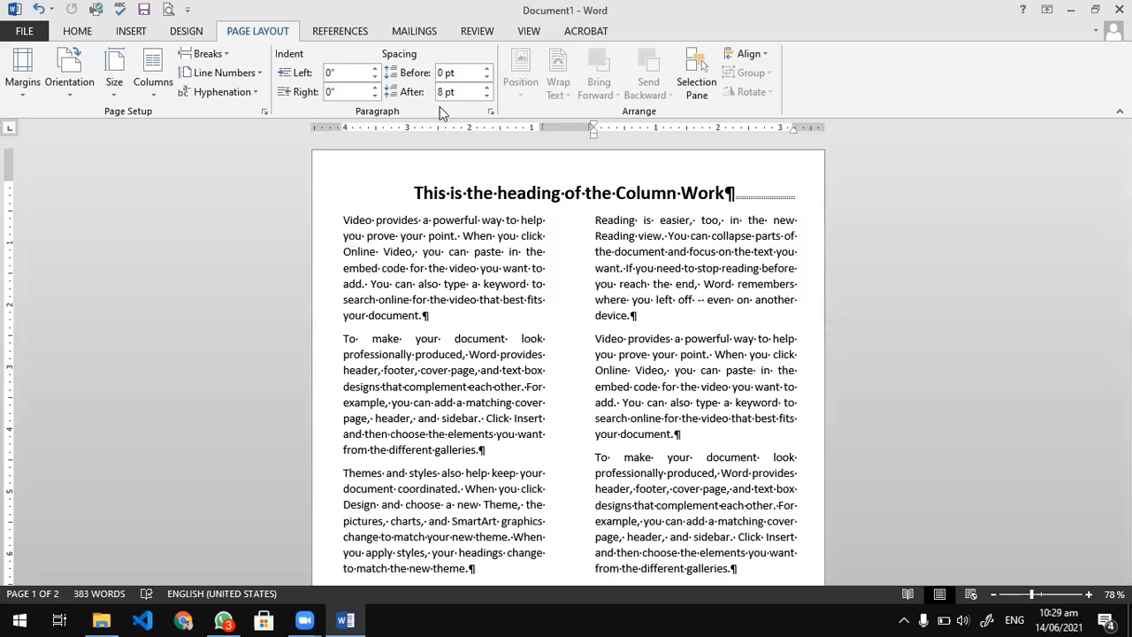
pyautogui.click(649, 187)
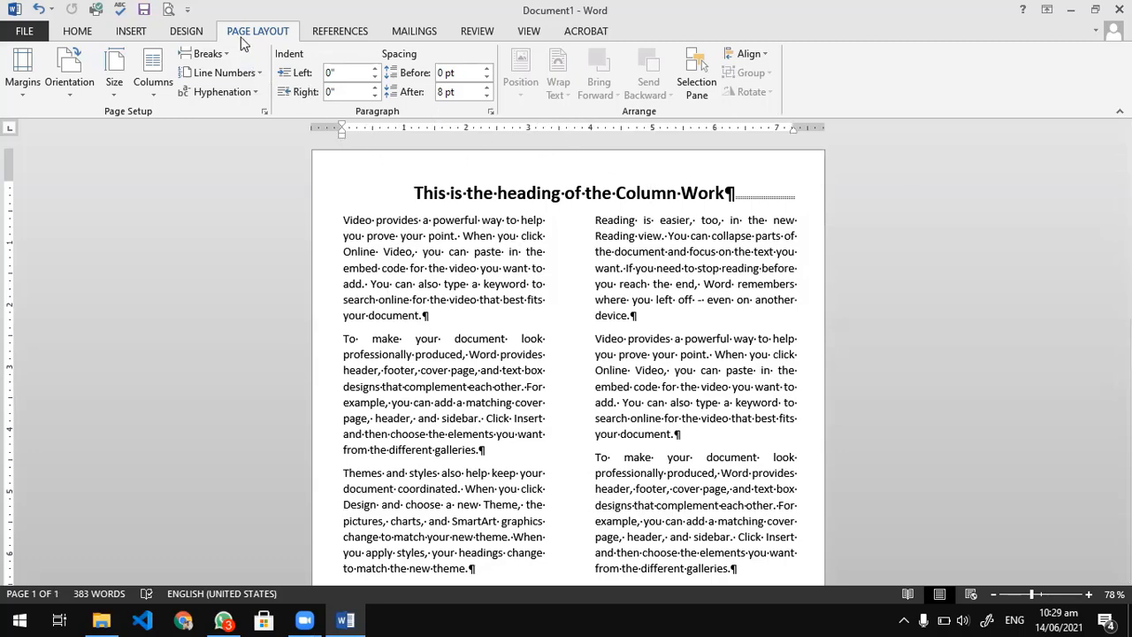
pyautogui.click(184, 31)
pyautogui.click(26, 31)
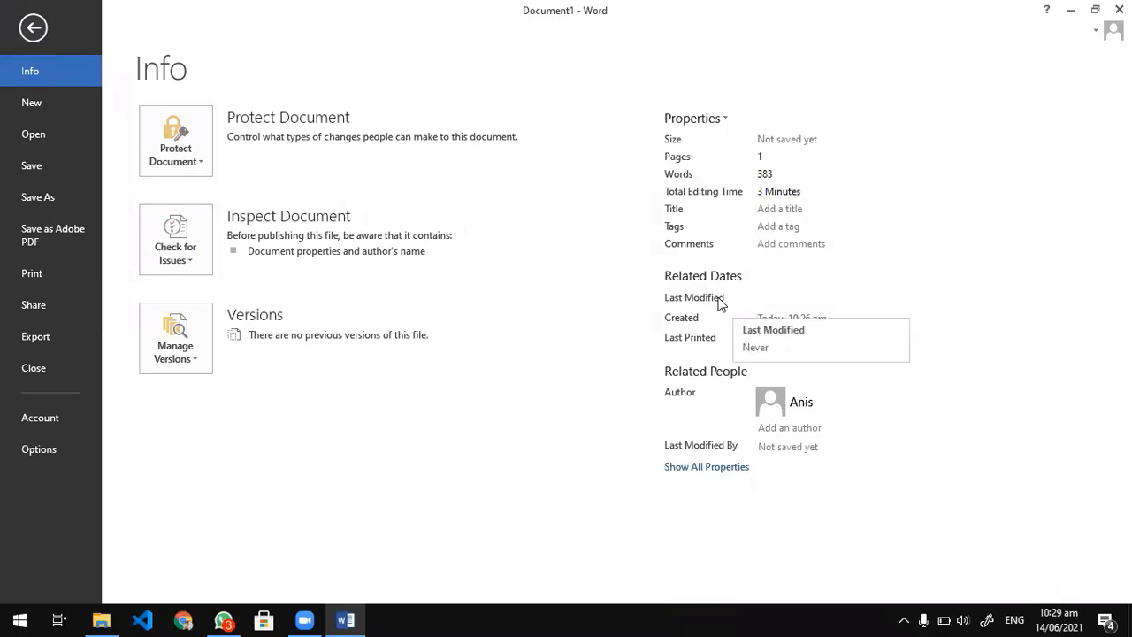
pyautogui.click(186, 153)
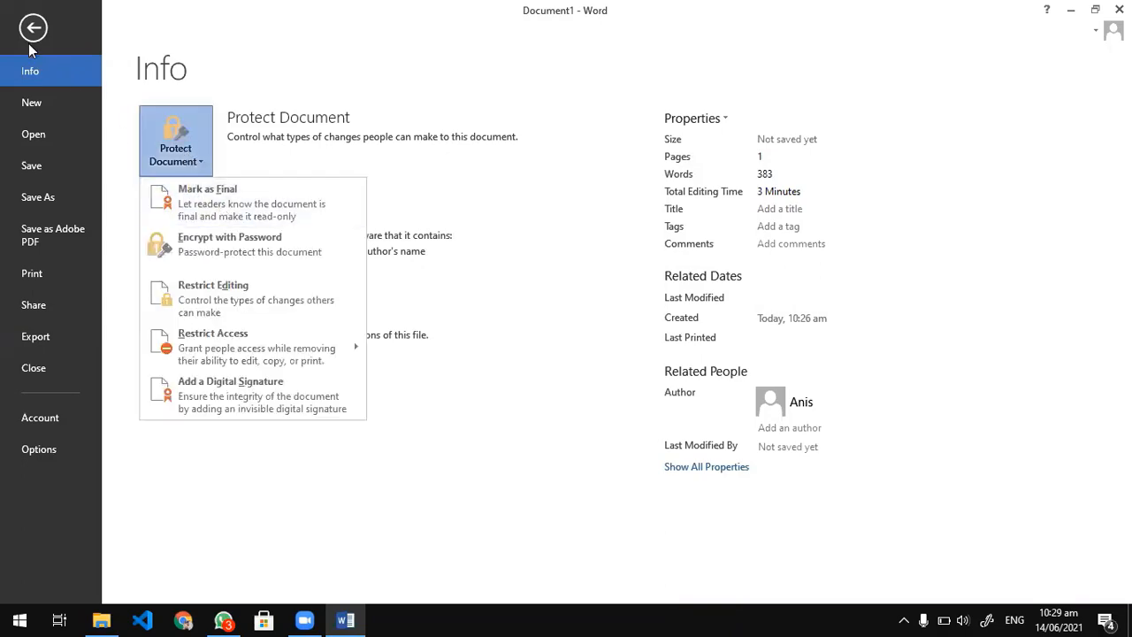
pyautogui.press('Escape')
pyautogui.press('Escape')
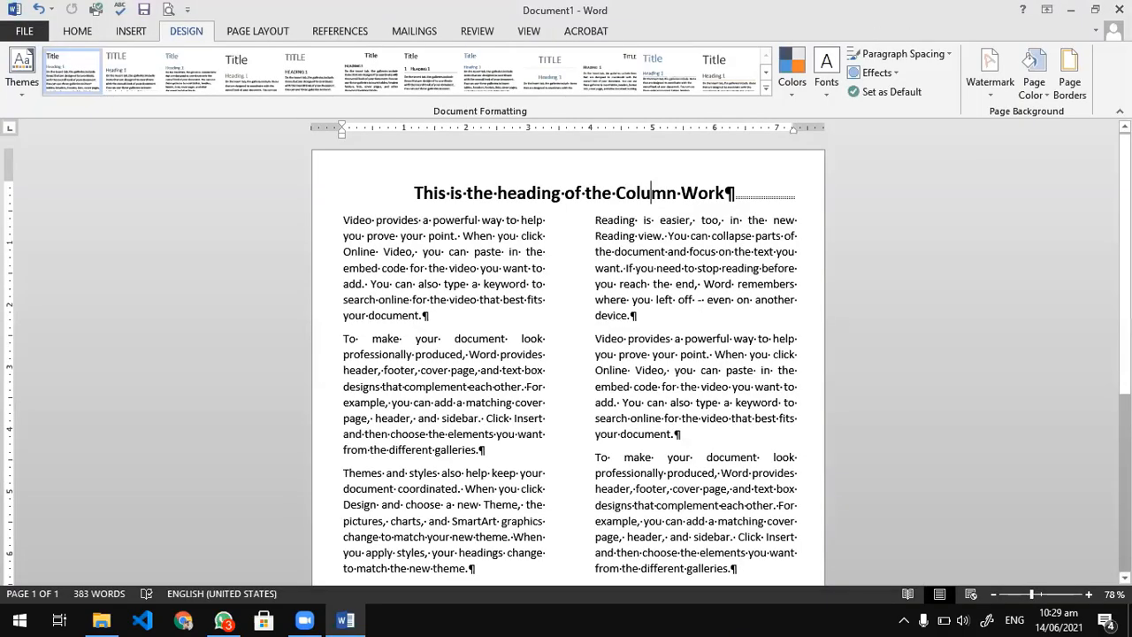
# Close the two-column document without saving it and switch to File Explorer to view the files in the Microsoft Word folder.
pyautogui.click(1119, 9)
pyautogui.click(567, 340)
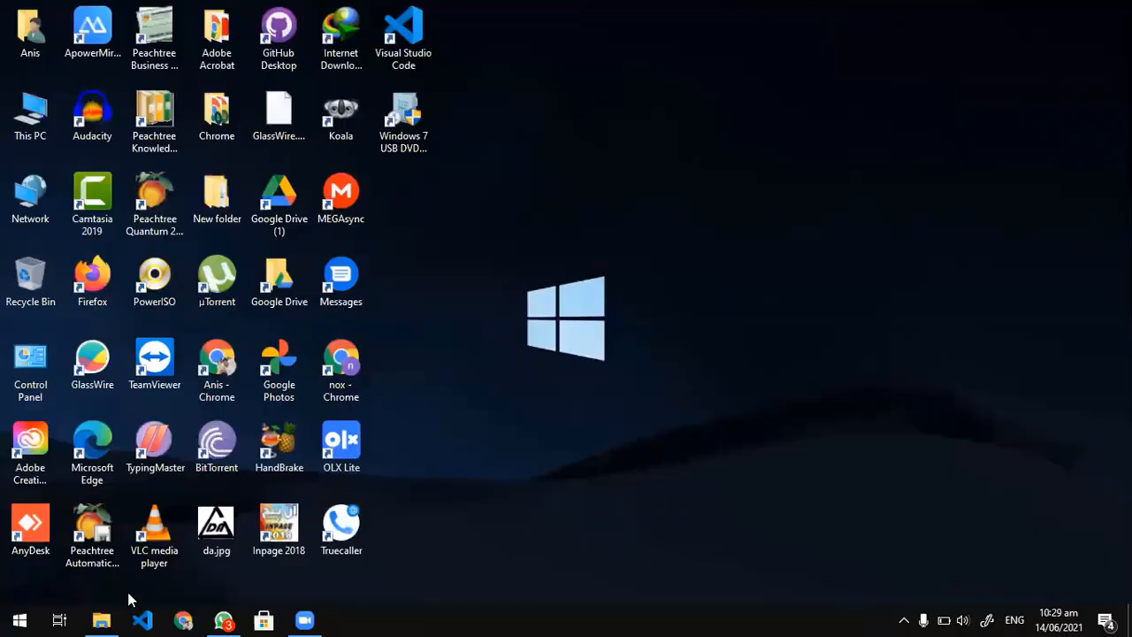
pyautogui.click(101, 619)
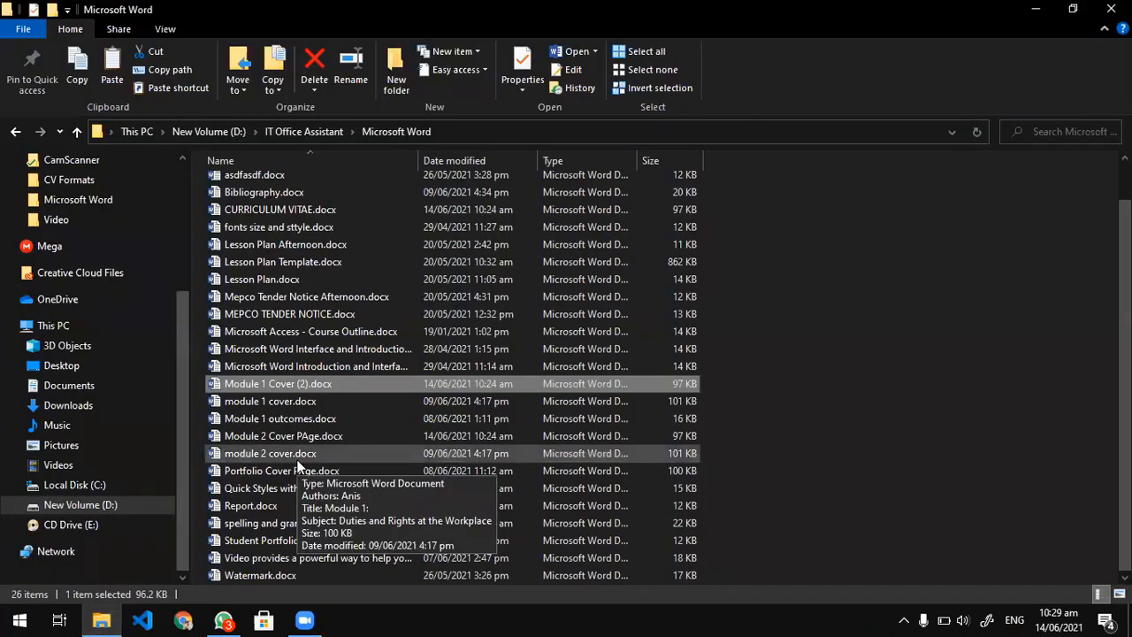
pyautogui.scroll(1, 298, 461)
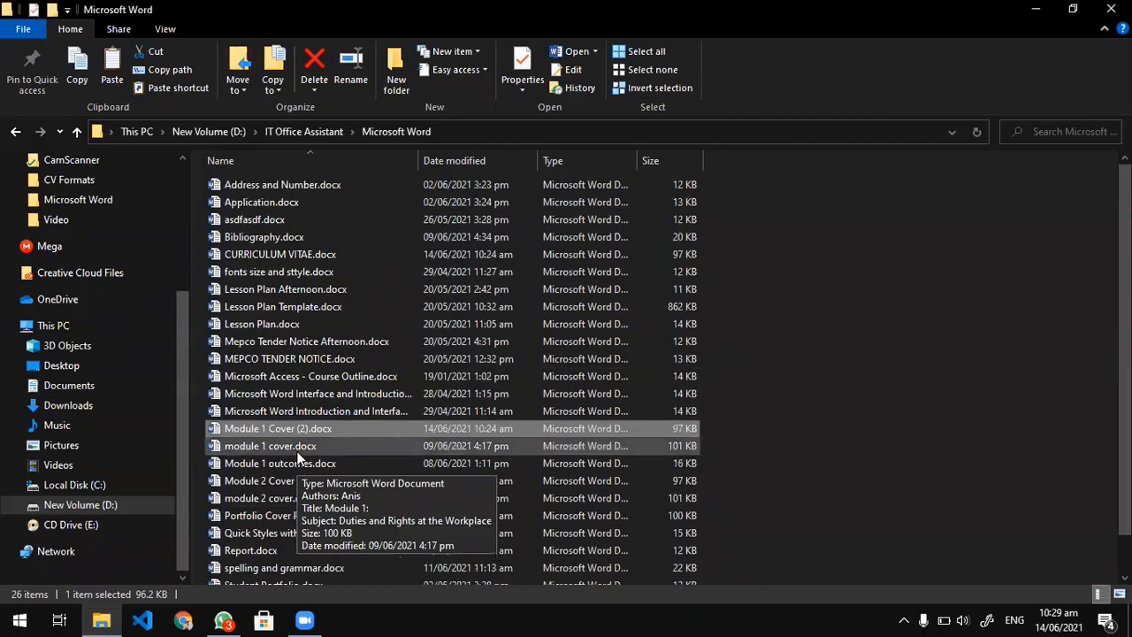
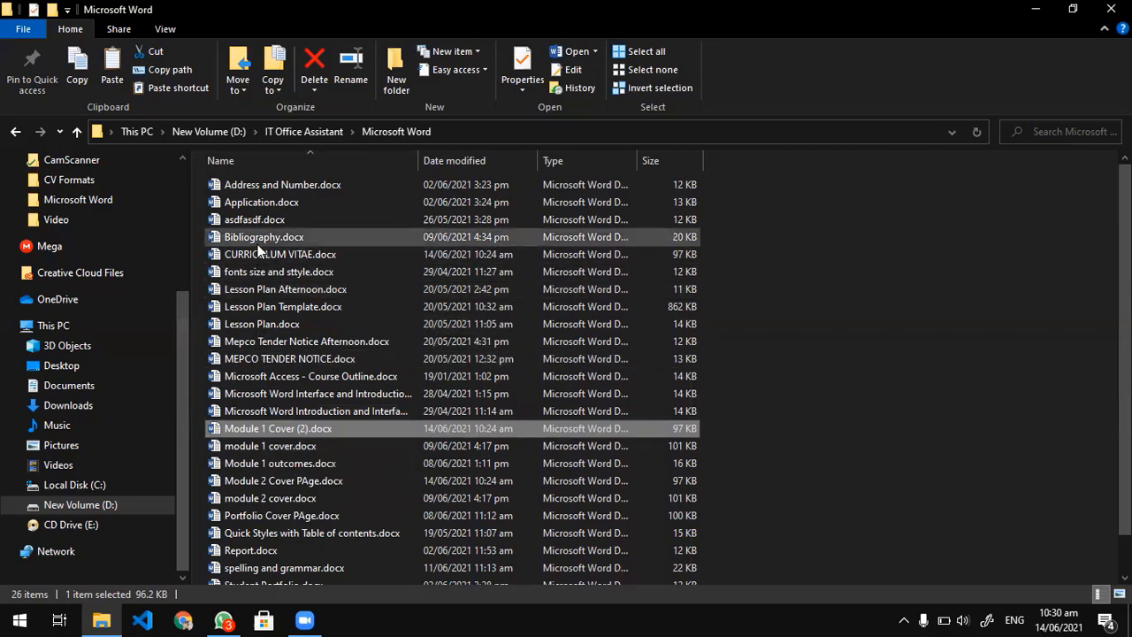
# Open Application.docx from the Microsoft Word folder to view it and close the open documents.
pyautogui.doubleClick(258, 204)
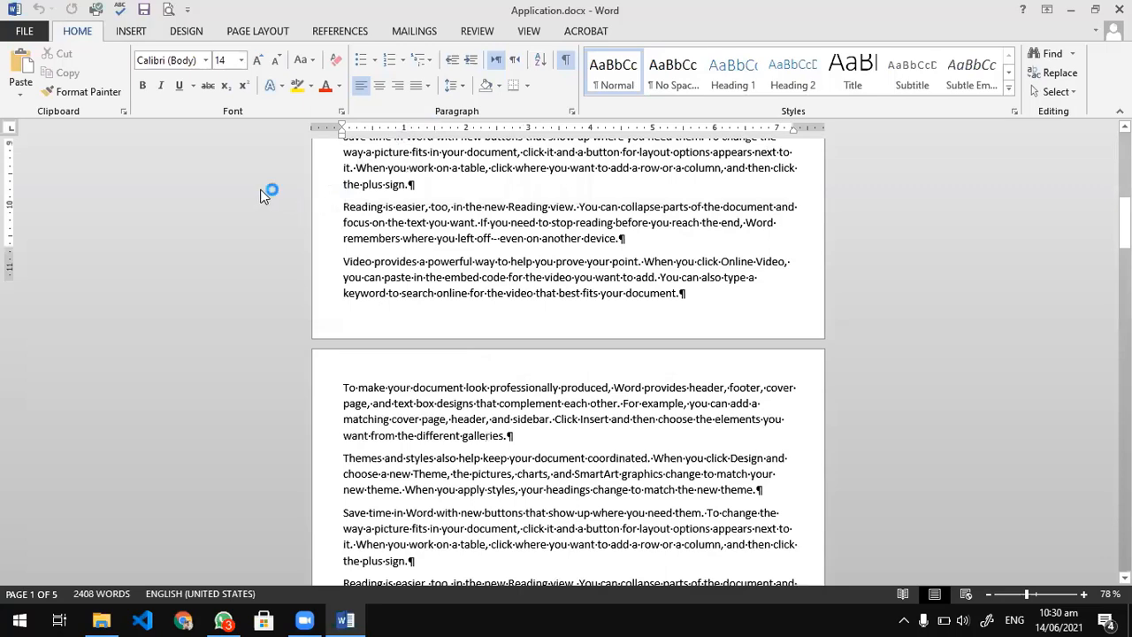
pyautogui.click(1119, 10)
pyautogui.click(1119, 10)
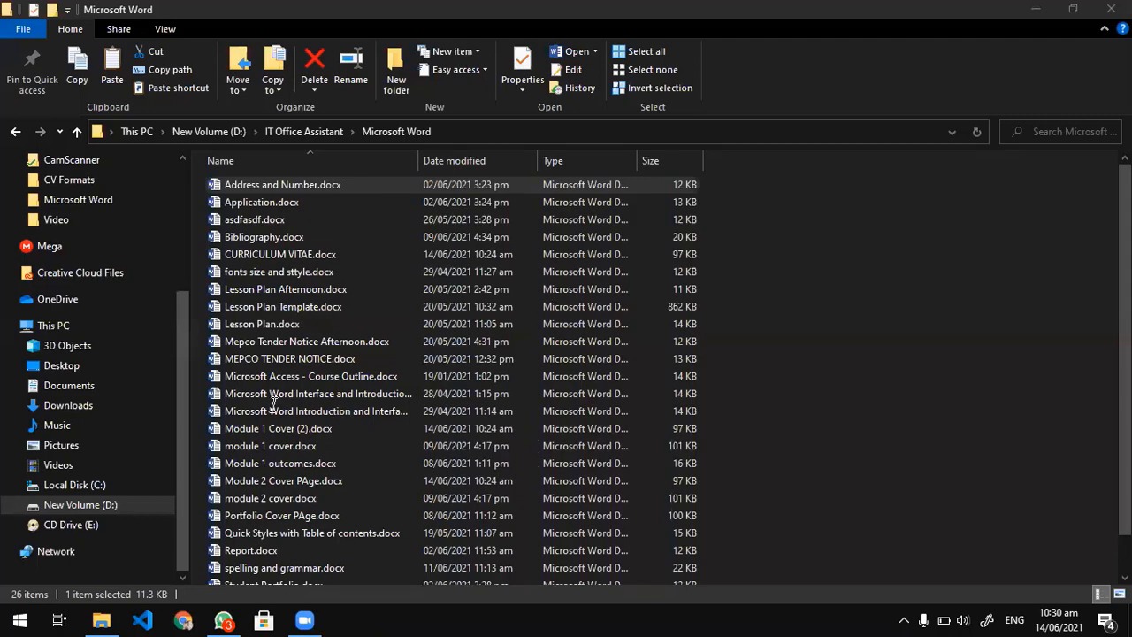
# In Lesson Plan Template.docx, delete the "For Observer Use Only:" line and surplus empty paragraphs on the second page.
pyautogui.press('BackSpace')
pyautogui.press('BackSpace')
pyautogui.press('BackSpace')
pyautogui.press('BackSpace')
pyautogui.press('BackSpace')
pyautogui.press('BackSpace')
pyautogui.press('BackSpace')
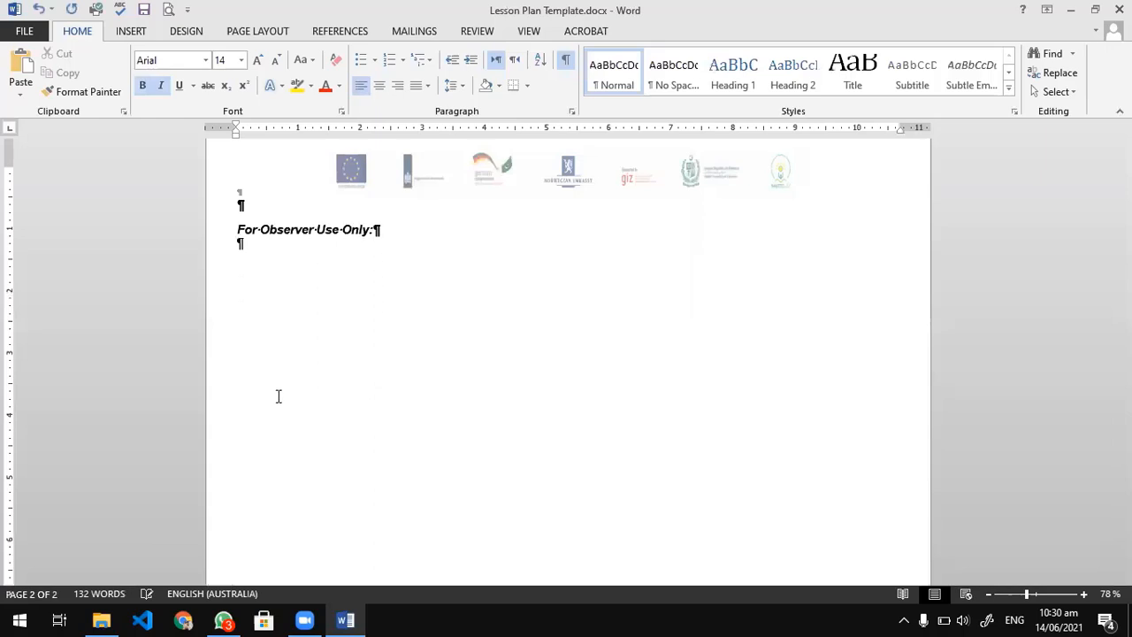
pyautogui.click(285, 345)
pyautogui.press('BackSpace')
pyautogui.press('BackSpace')
pyautogui.press('BackSpace')
pyautogui.press('BackSpace')
pyautogui.press('BackSpace')
pyautogui.press('BackSpace')
pyautogui.press('BackSpace')
pyautogui.press('BackSpace')
pyautogui.press('BackSpace')
pyautogui.press('BackSpace')
pyautogui.press('BackSpace')
pyautogui.press('BackSpace')
pyautogui.press('BackSpace')
pyautogui.press('BackSpace')
pyautogui.press('BackSpace')
pyautogui.press('BackSpace')
pyautogui.press('BackSpace')
pyautogui.press('BackSpace')
pyautogui.press('BackSpace')
pyautogui.press('BackSpace')
pyautogui.press('BackSpace')
pyautogui.press('BackSpace')
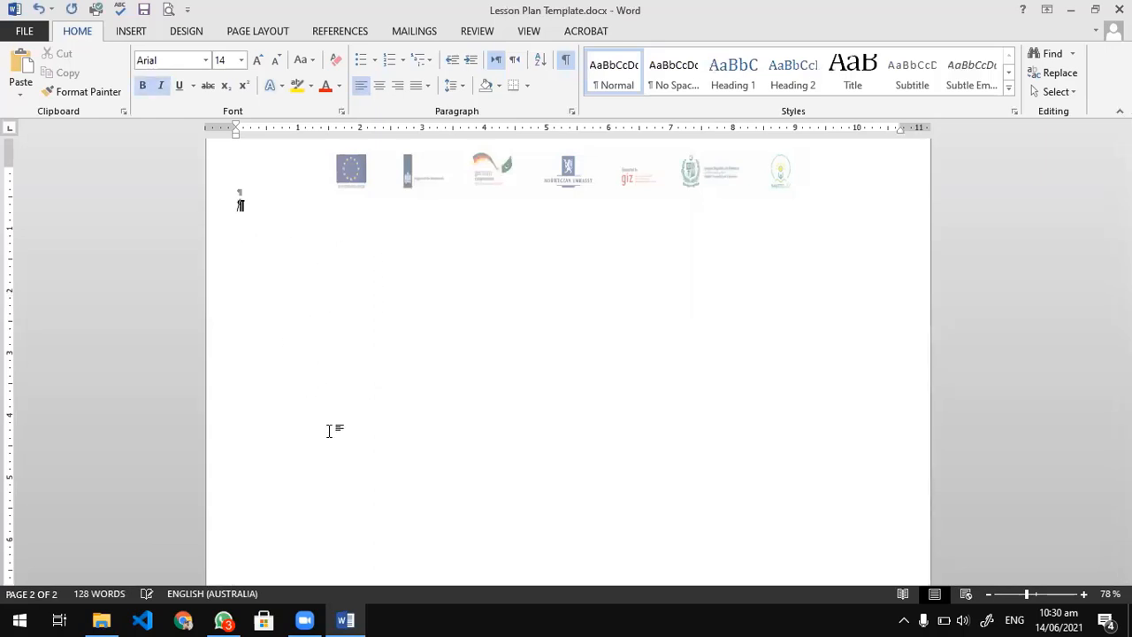
# Resize the lesson plan table from its lower-right corner to fit one page and place the cursor in the empty third learning outcome.
pyautogui.scroll(-2, 329, 431)
pyautogui.scroll(1, 329, 432)
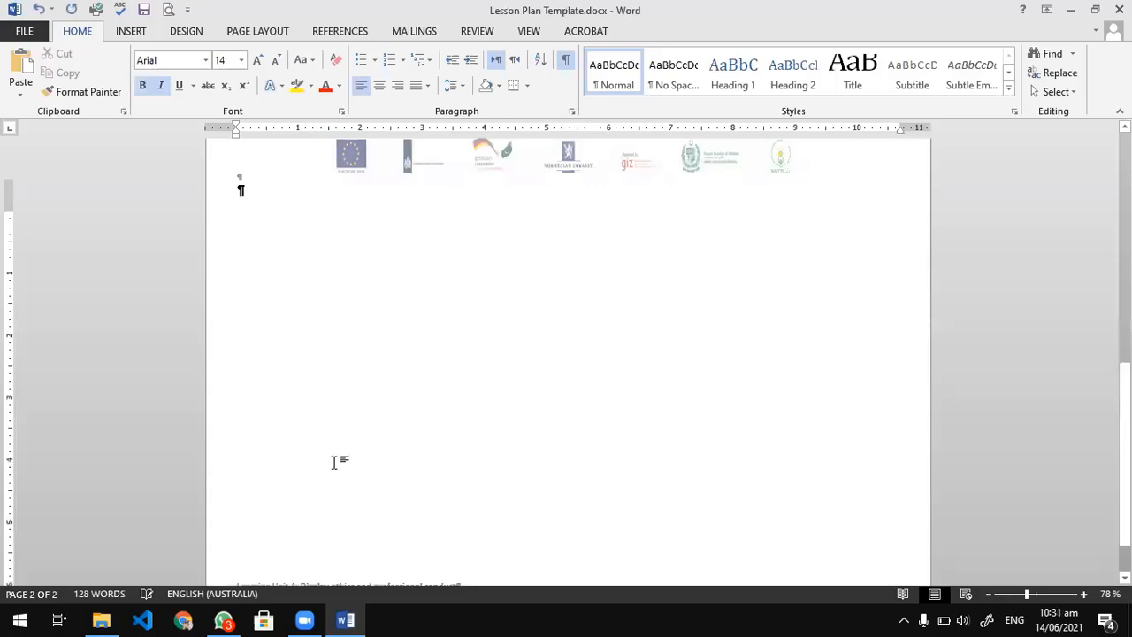
pyautogui.scroll(3, 791, 324)
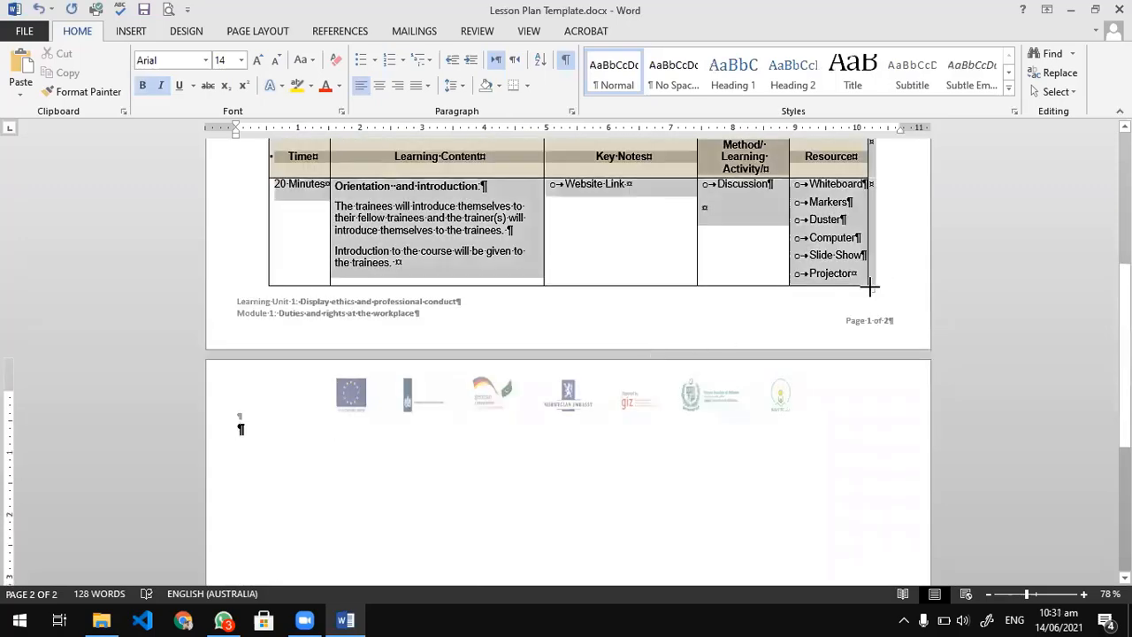
pyautogui.moveTo(870, 286); pyautogui.dragTo(872, 255)
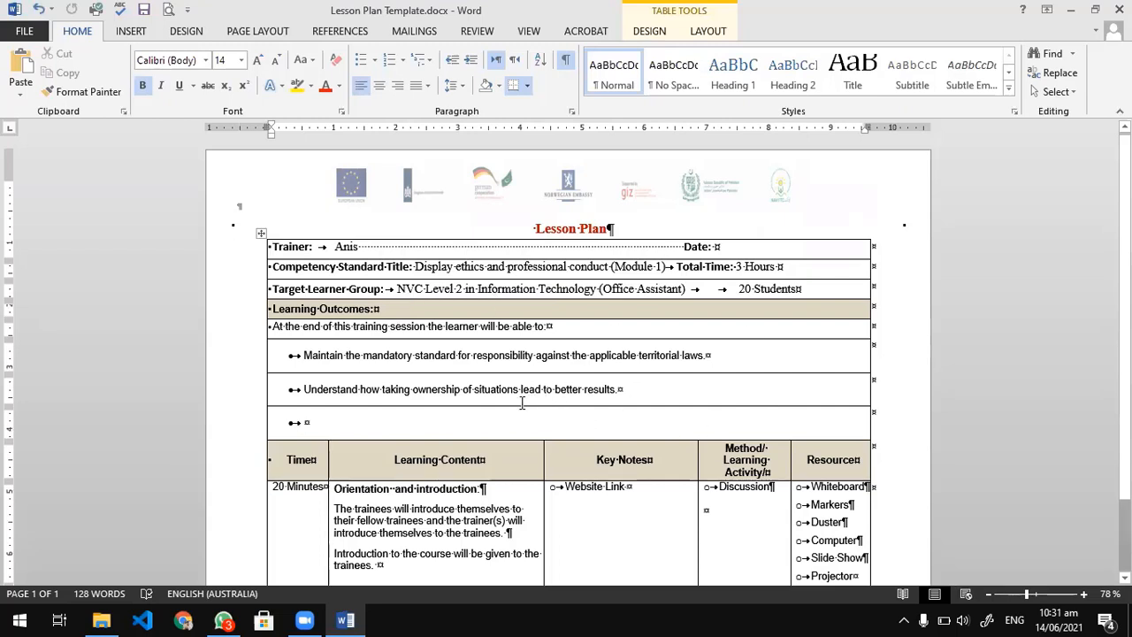
pyautogui.click(446, 417)
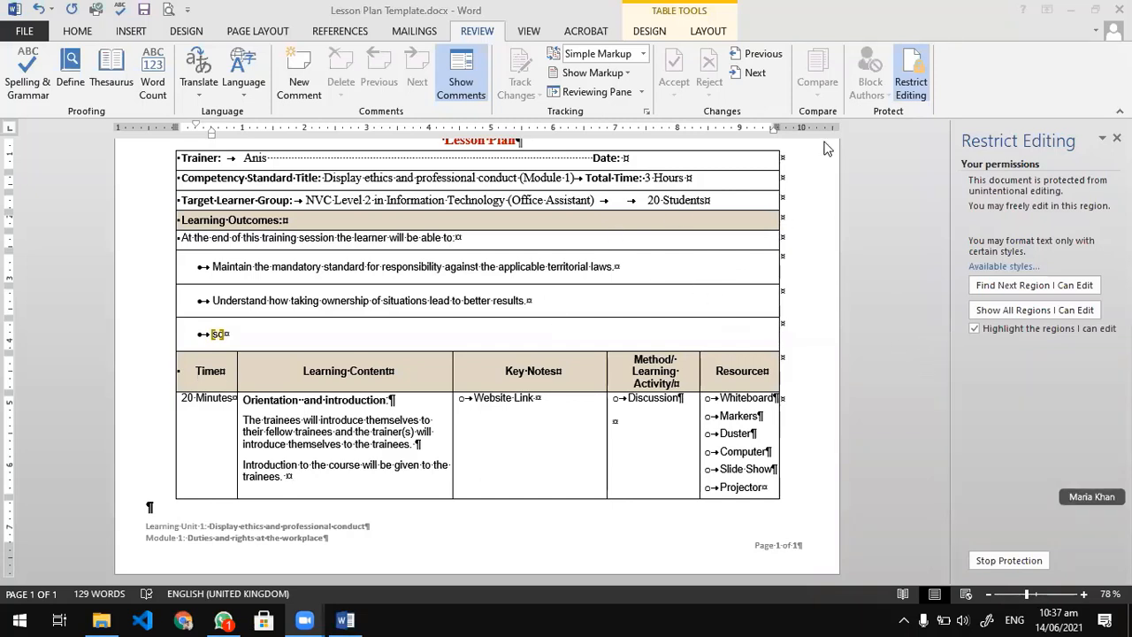
# Stop the lesson plan's protection by entering the document password and close the Restrict Editing settings.
pyautogui.click(1008, 560)
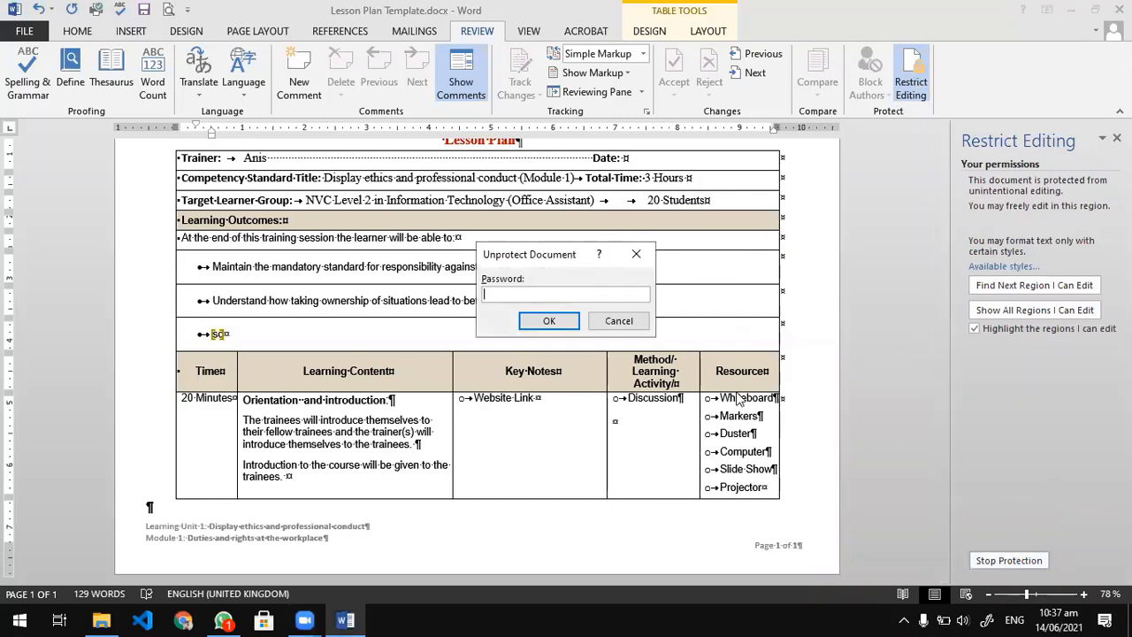
pyautogui.write('1')
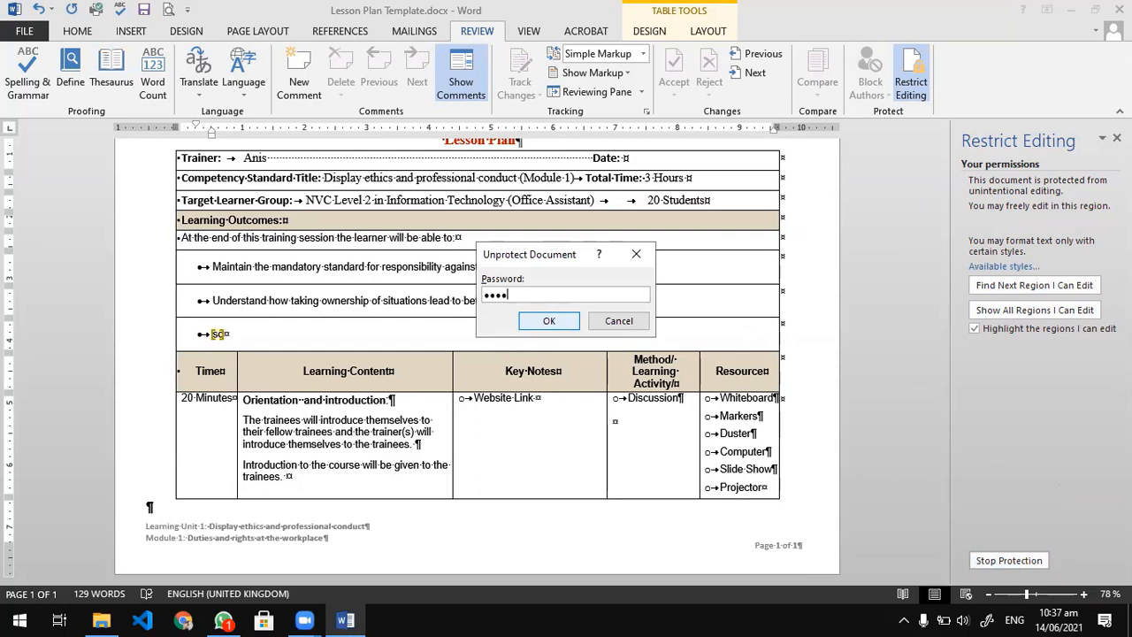
pyautogui.write('5')
pyautogui.click(548, 321)
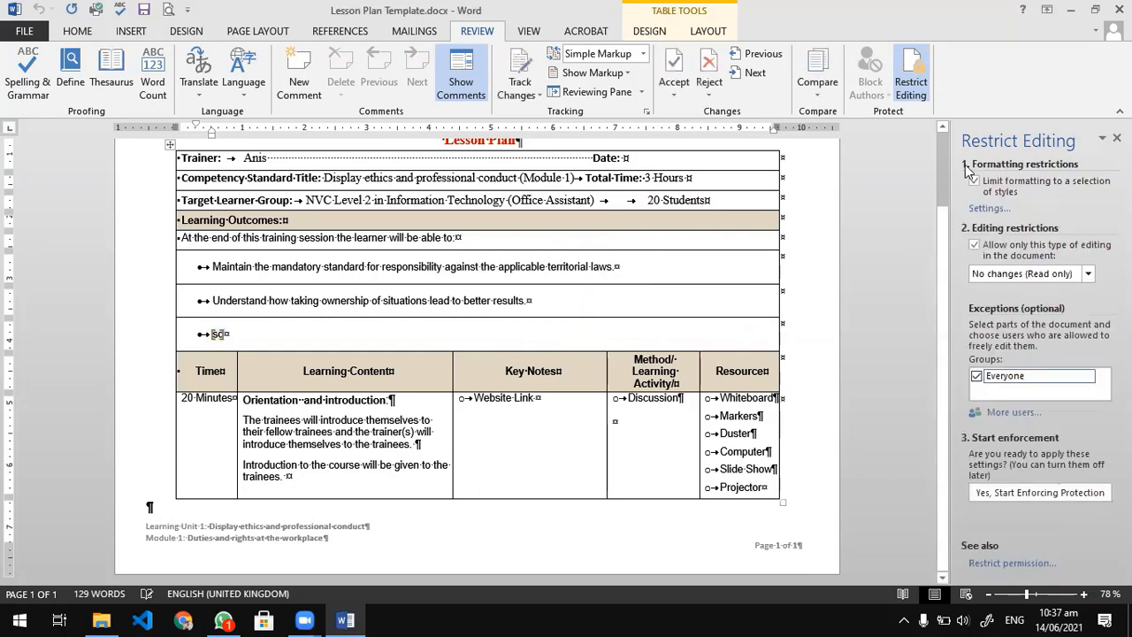
pyautogui.click(1116, 138)
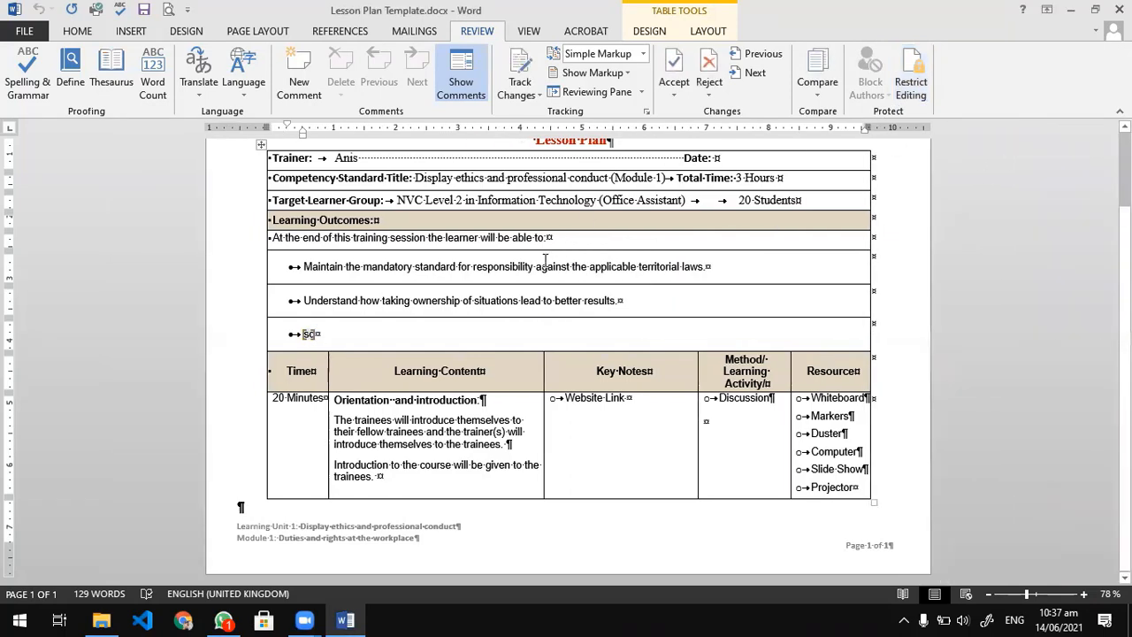
pyautogui.scroll(2, 438, 364)
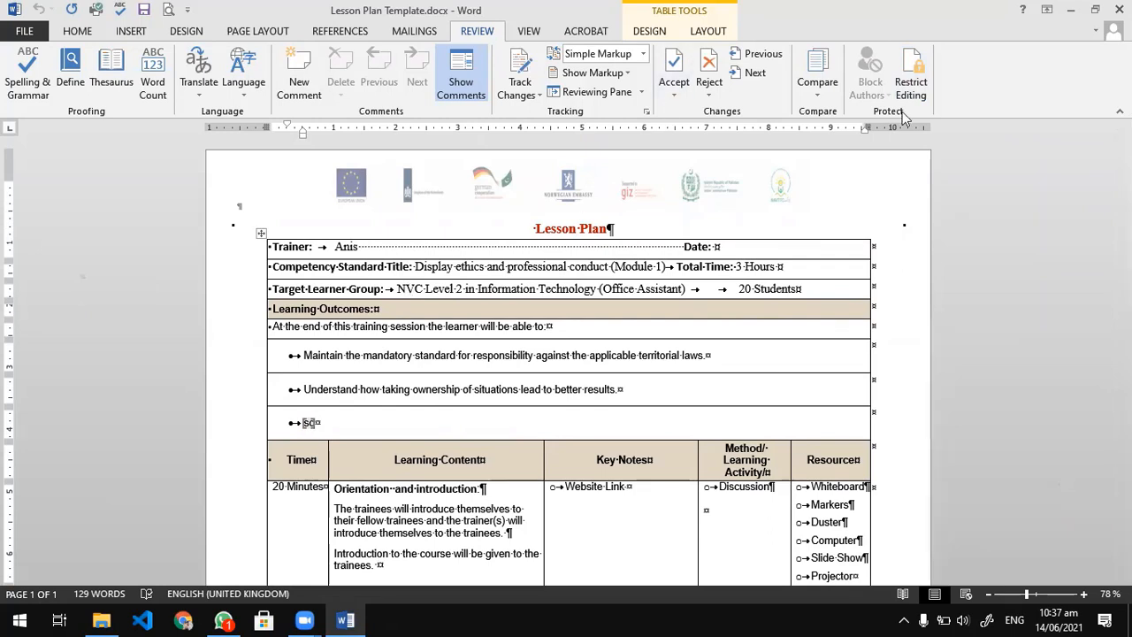
pyautogui.click(434, 253)
pyautogui.moveTo(595, 252); pyautogui.dragTo(428, 251)
pyautogui.click(353, 428)
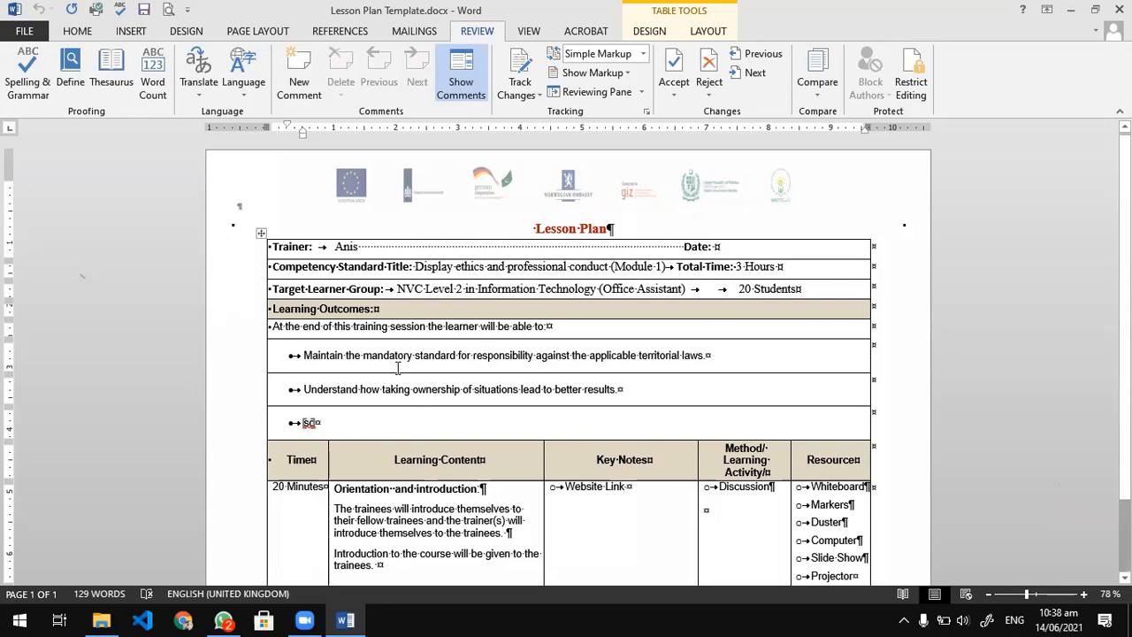
pyautogui.scroll(-2, 398, 368)
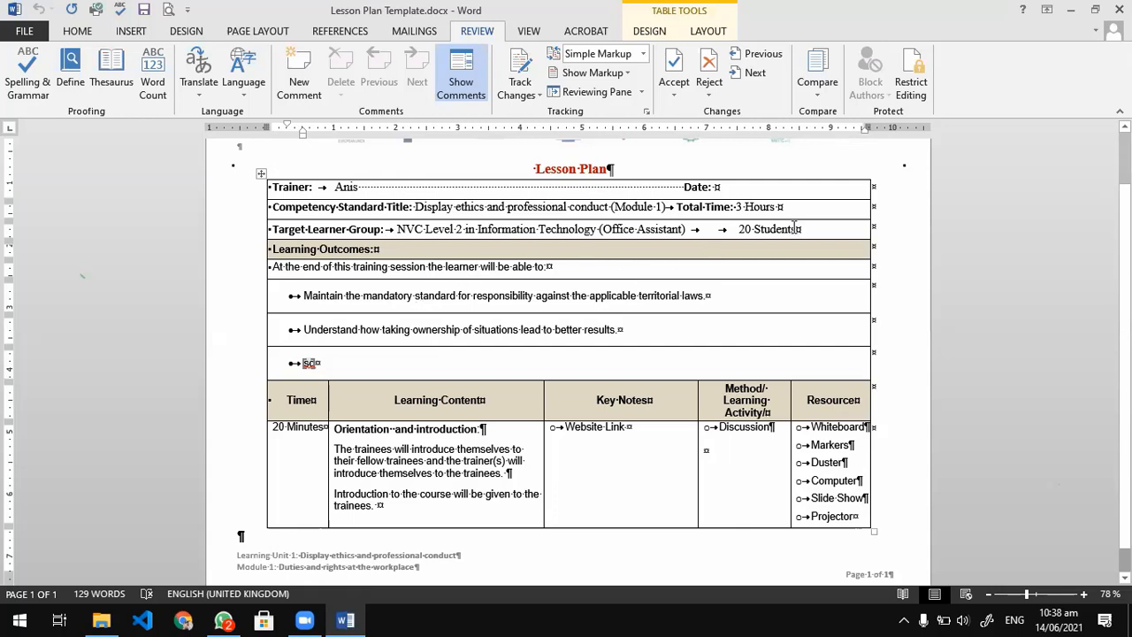
# Reopen the Restrict Editing settings and switch the formatting and editing restrictions off and on again, keeping the Everyone exception and No changes (Read only).
pyautogui.click(917, 100)
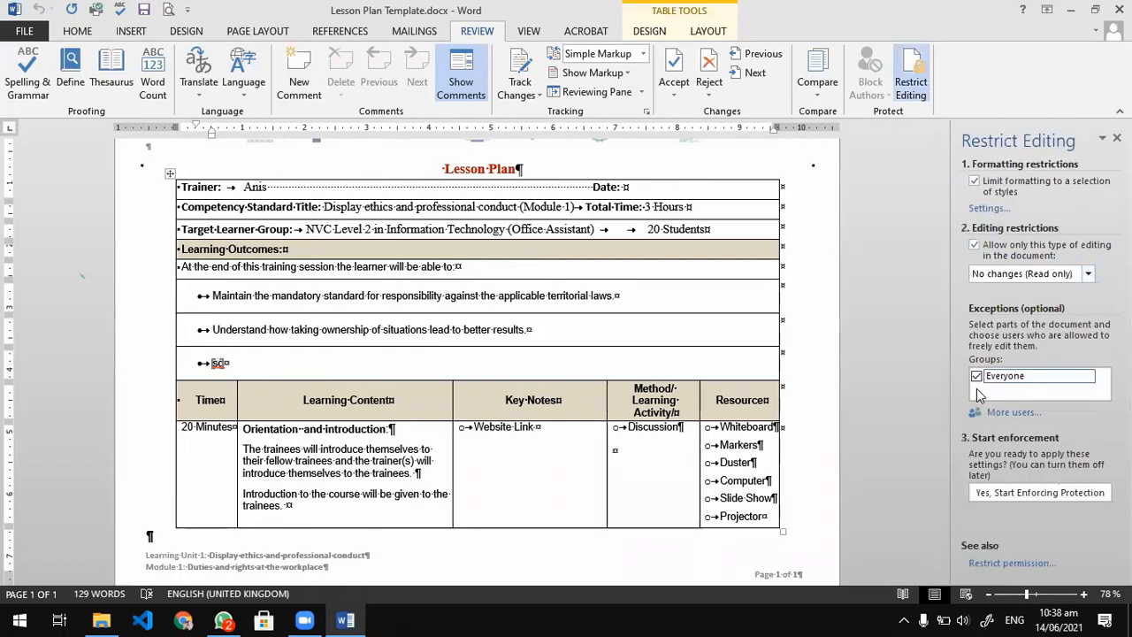
pyautogui.click(975, 245)
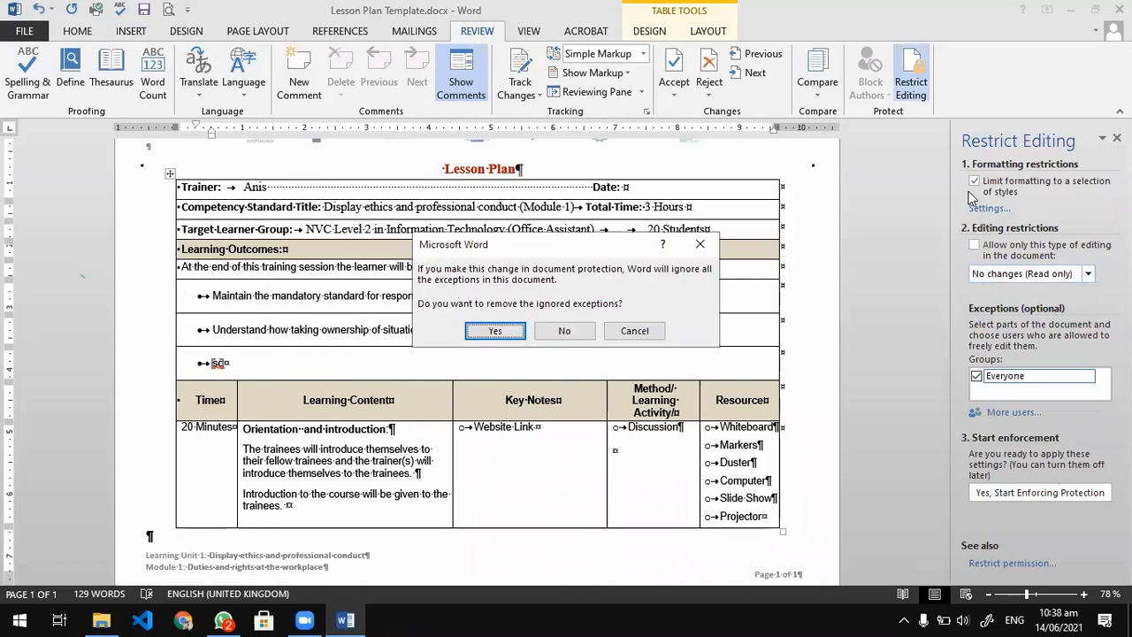
pyautogui.click(564, 329)
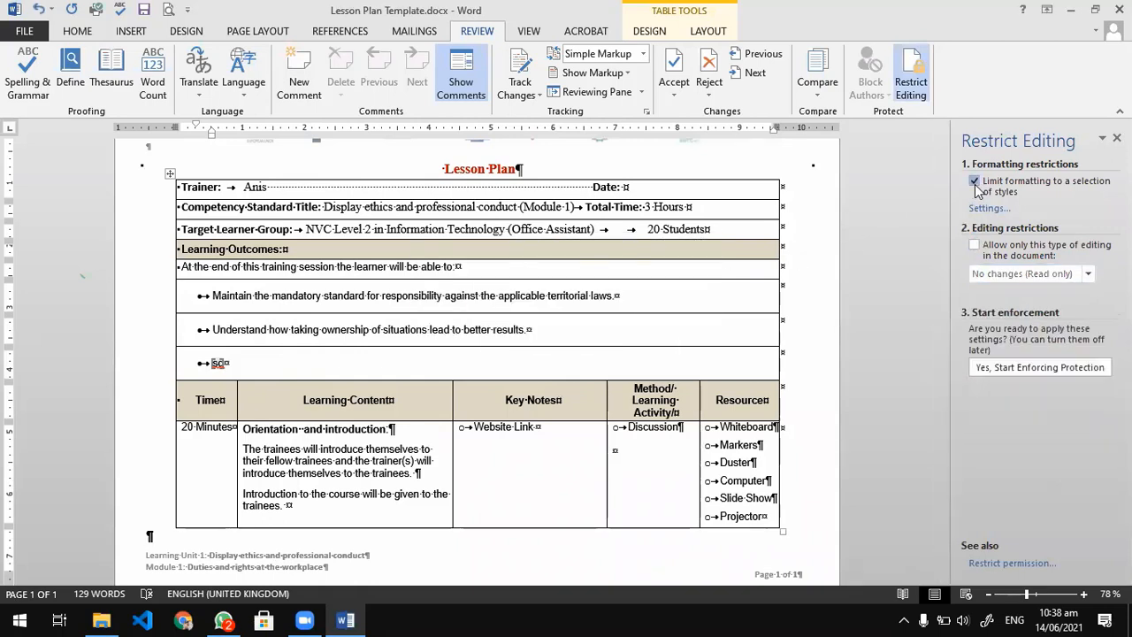
pyautogui.click(976, 184)
pyautogui.click(976, 181)
pyautogui.click(976, 245)
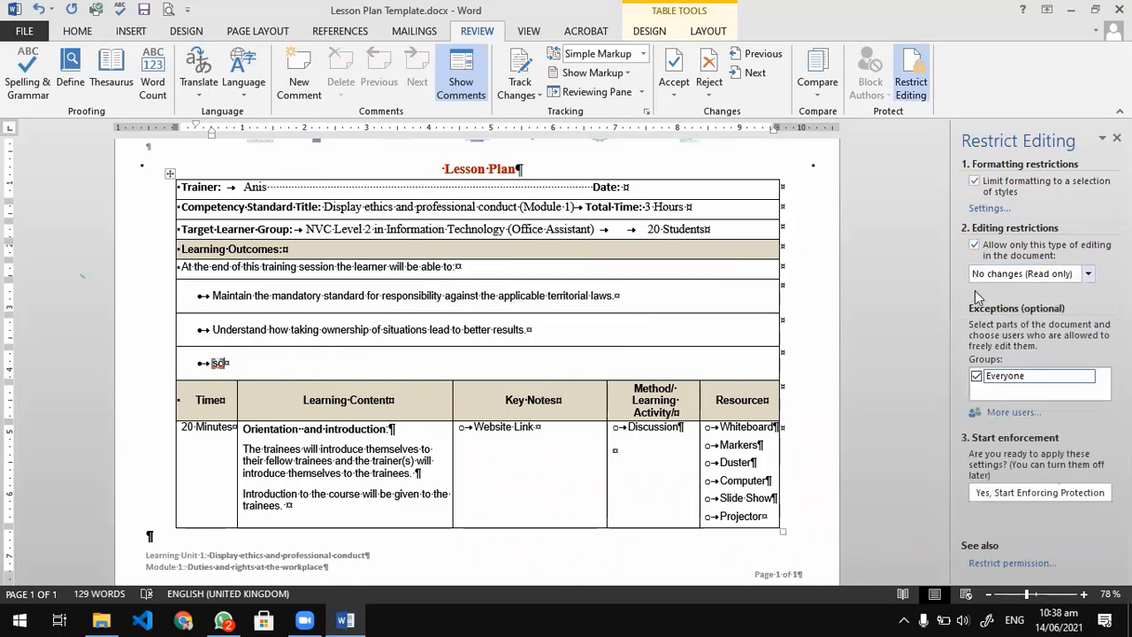
# Start enforcing protection on the lesson plan by entering and confirming a new document password.
pyautogui.click(1004, 497)
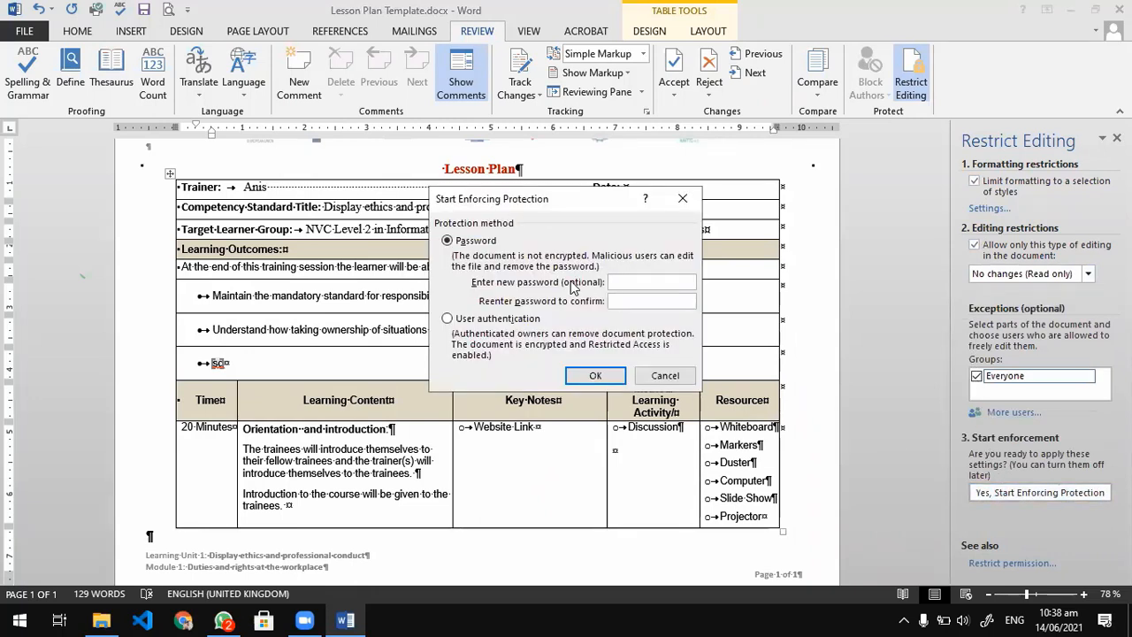
pyautogui.write('12345')
pyautogui.click(627, 301)
pyautogui.write('12345')
pyautogui.click(592, 373)
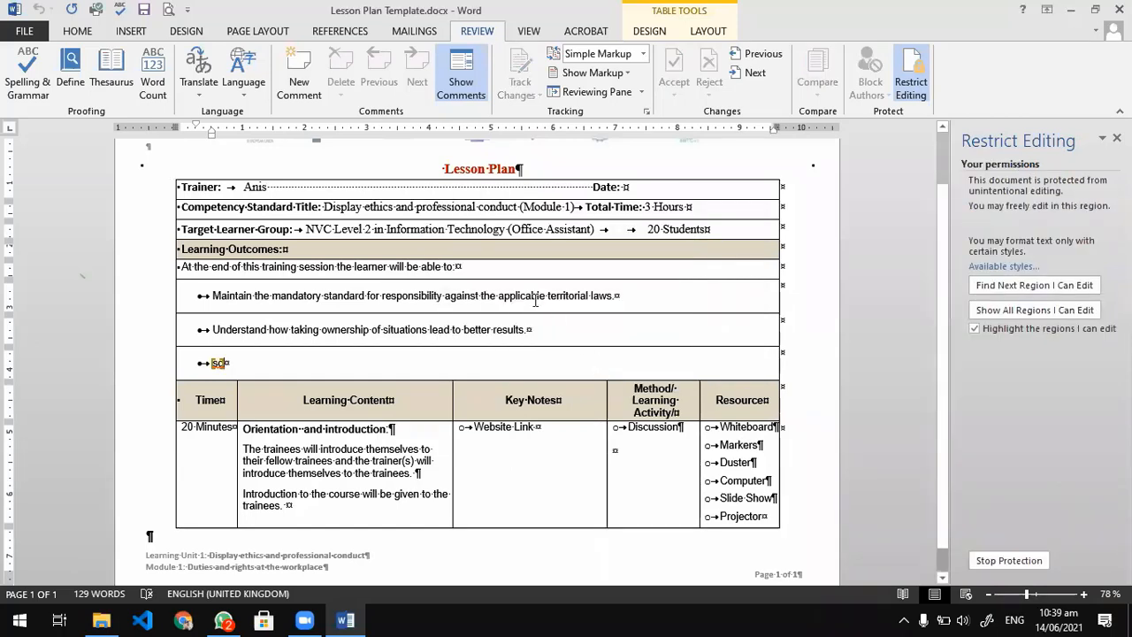
# Save and close the protected document and reopen Lesson Plan Template.docx from the recent documents.
pyautogui.hotkey('ctrl', 's')
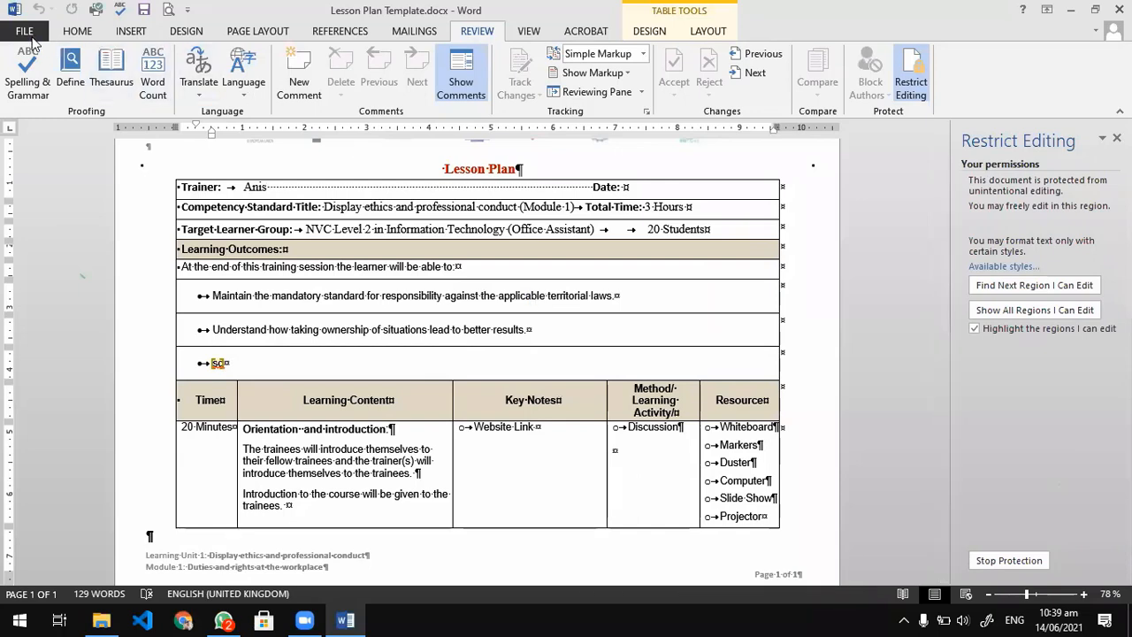
pyautogui.click(25, 31)
pyautogui.click(38, 371)
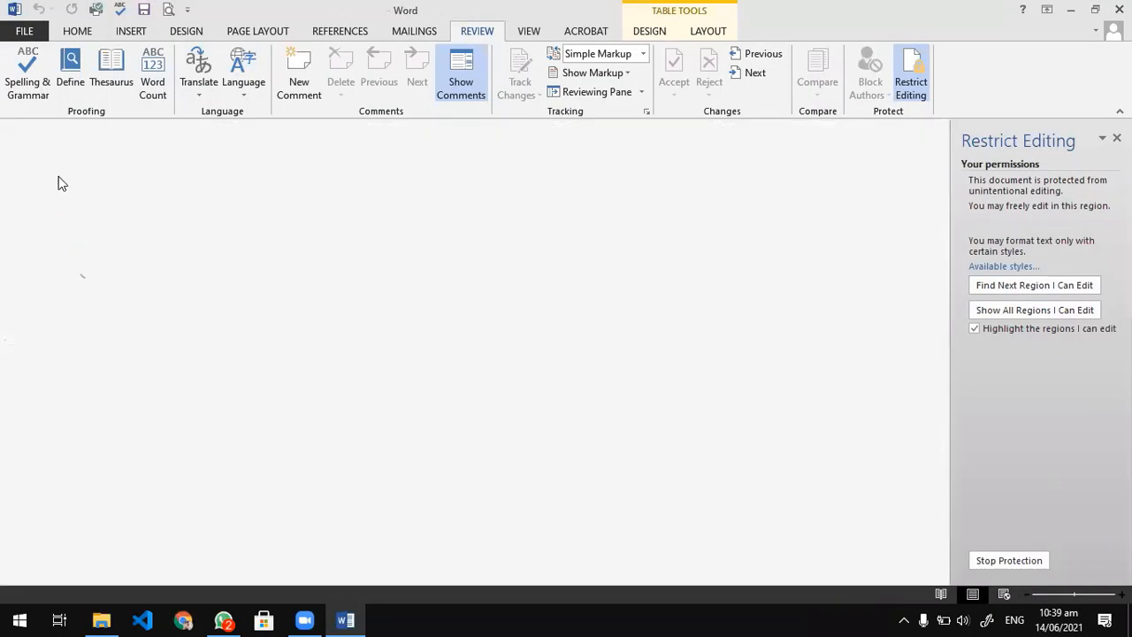
pyautogui.click(32, 34)
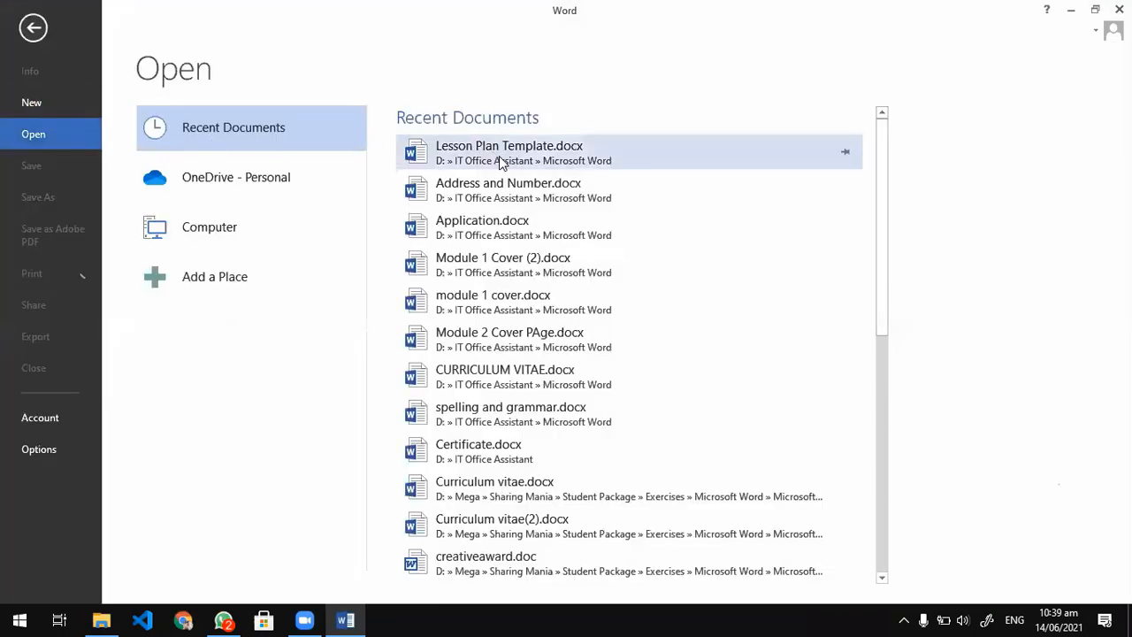
pyautogui.click(497, 158)
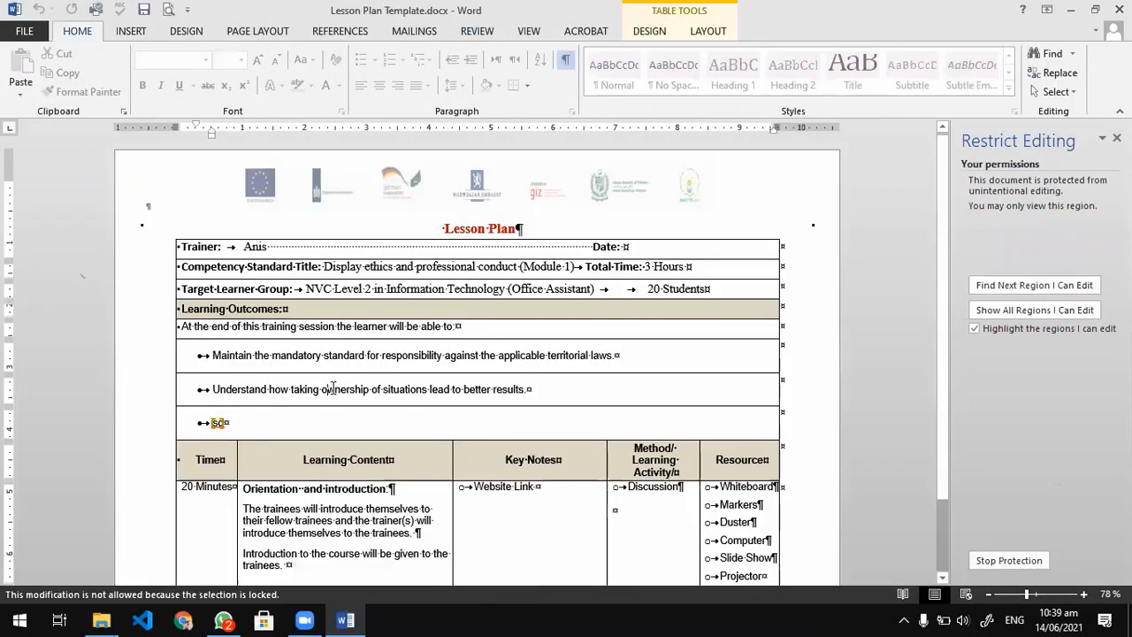
# Extend the highlighted editable third learning outcome with random filler letters, including "sdffdsfd" inserted within them.
pyautogui.write('sdfsdfsdfsdfsfs')
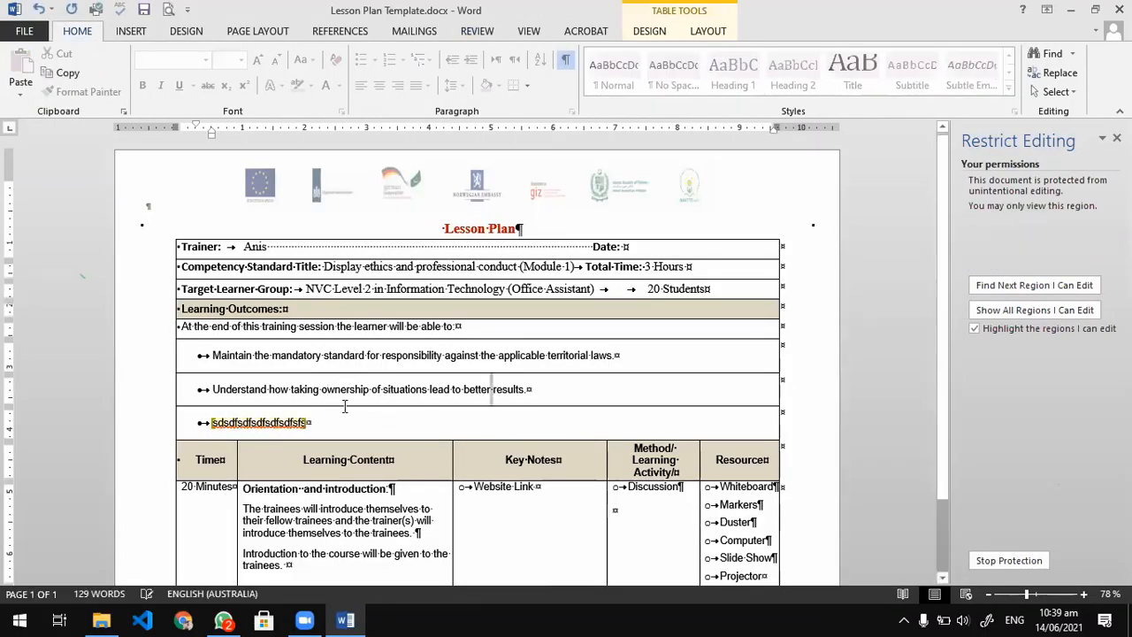
pyautogui.click(256, 419)
pyautogui.write('sdffdsfds')
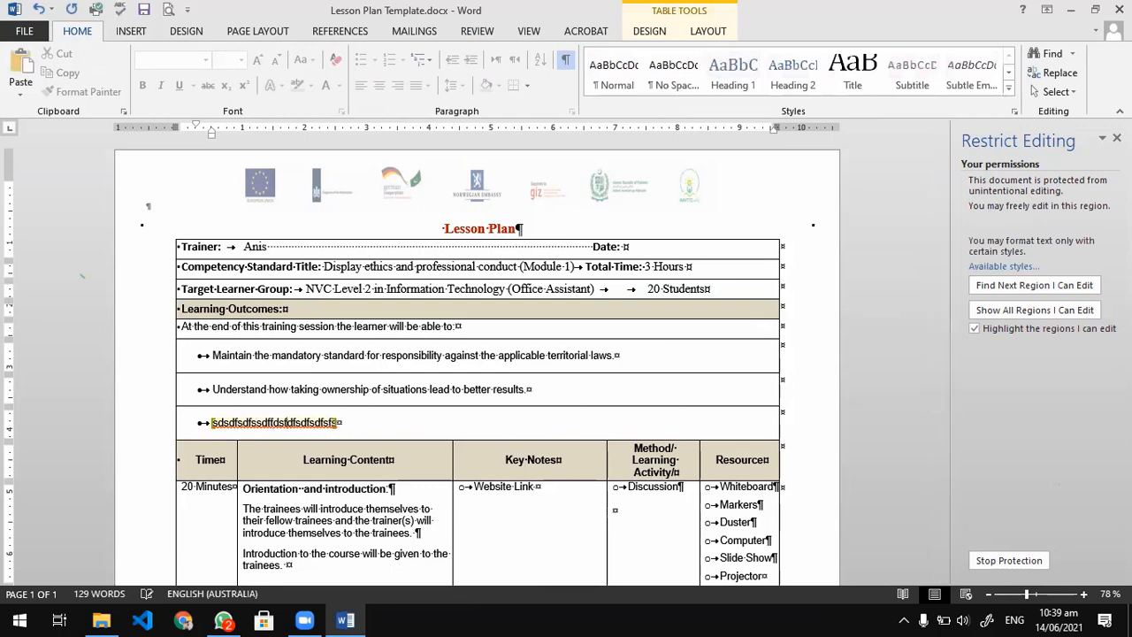
# Try to add text to the locked second learning outcome and the "At the end of this training session" line.
pyautogui.click(428, 387)
pyautogui.press('s')
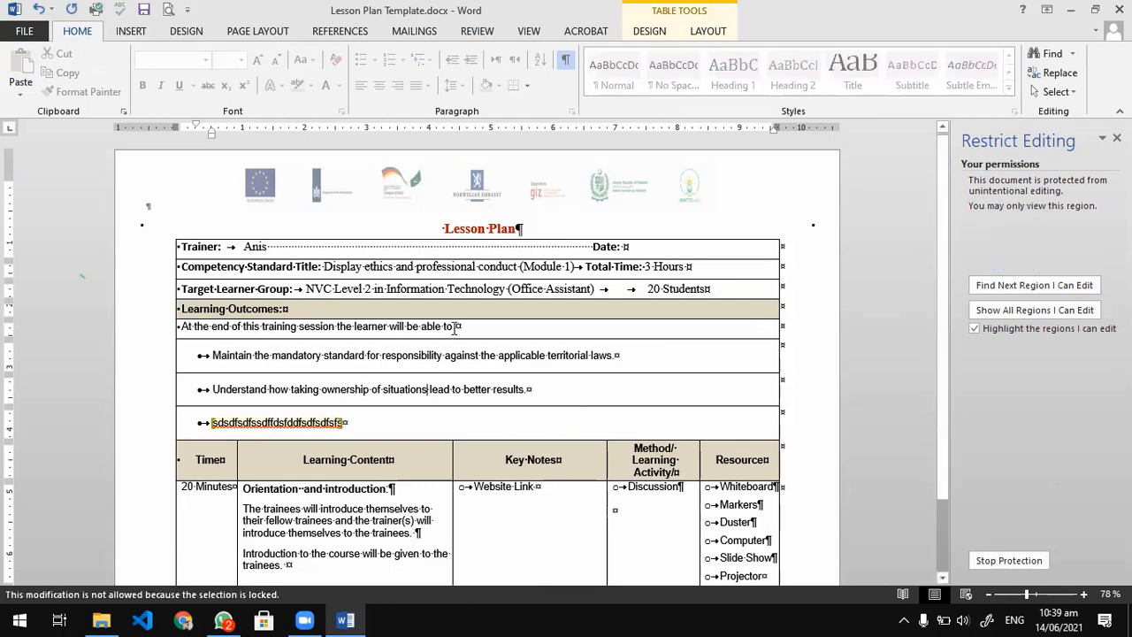
pyautogui.click(454, 327)
pyautogui.press('s')
pyautogui.scroll(-2, 493, 382)
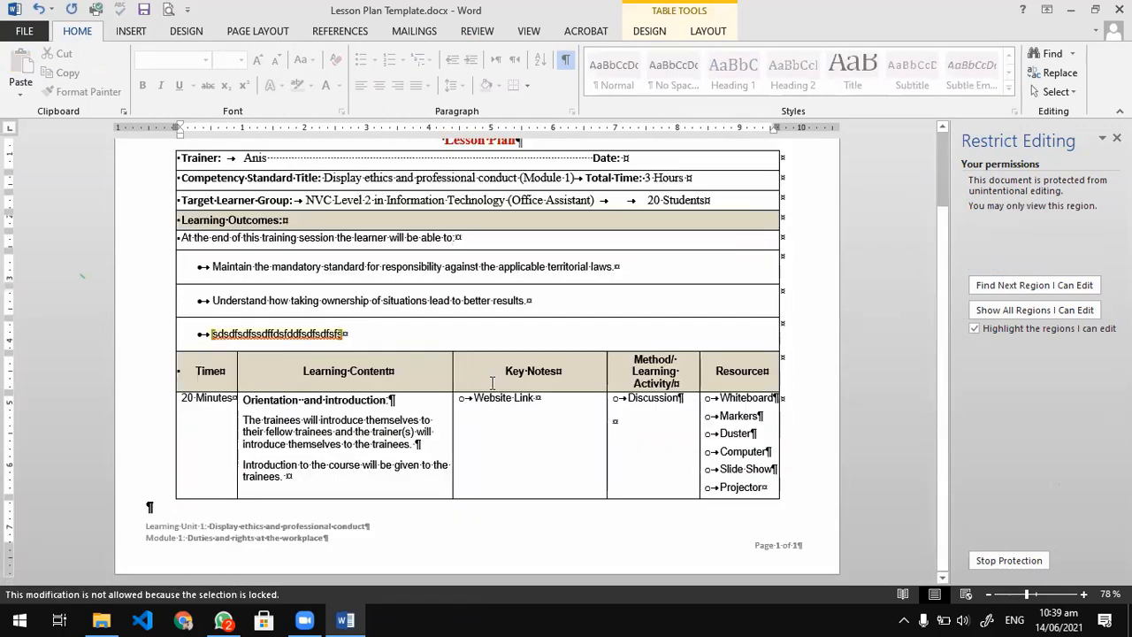
# Check which Design, Insert, Page Layout and References commands are available in the protected document and view its print preview.
pyautogui.click(181, 37)
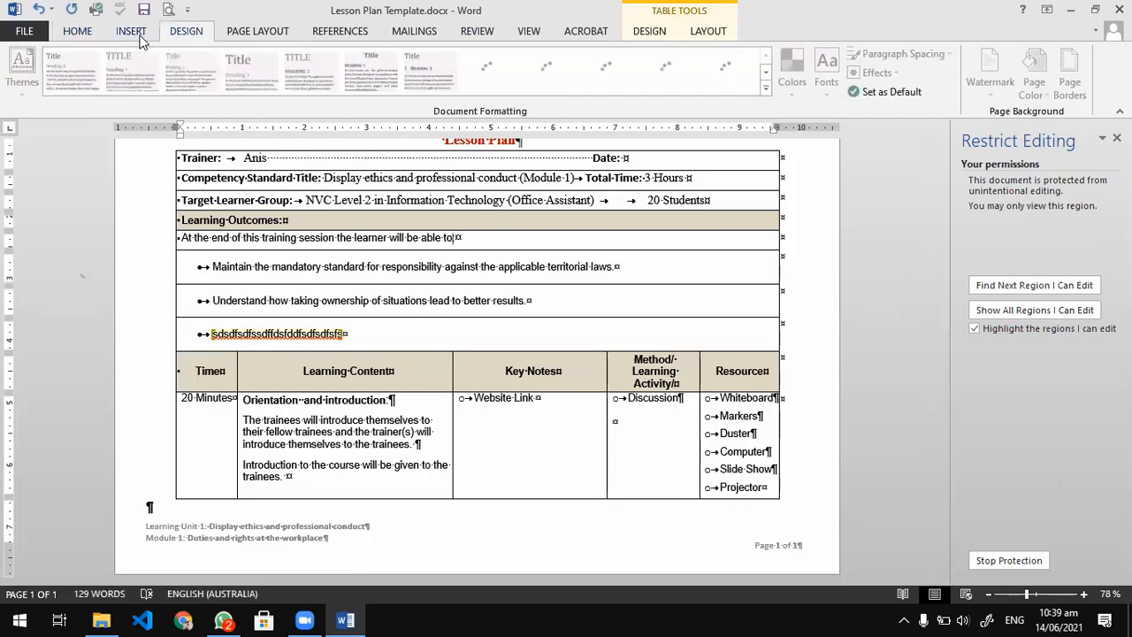
pyautogui.click(140, 34)
pyautogui.click(256, 34)
pyautogui.click(340, 34)
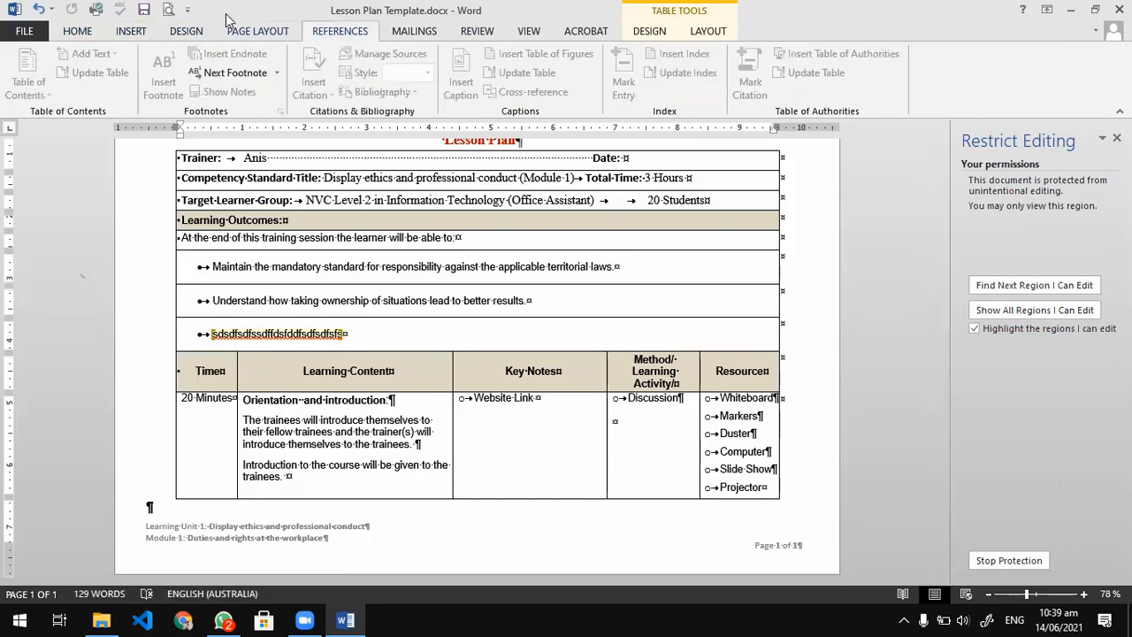
pyautogui.click(168, 10)
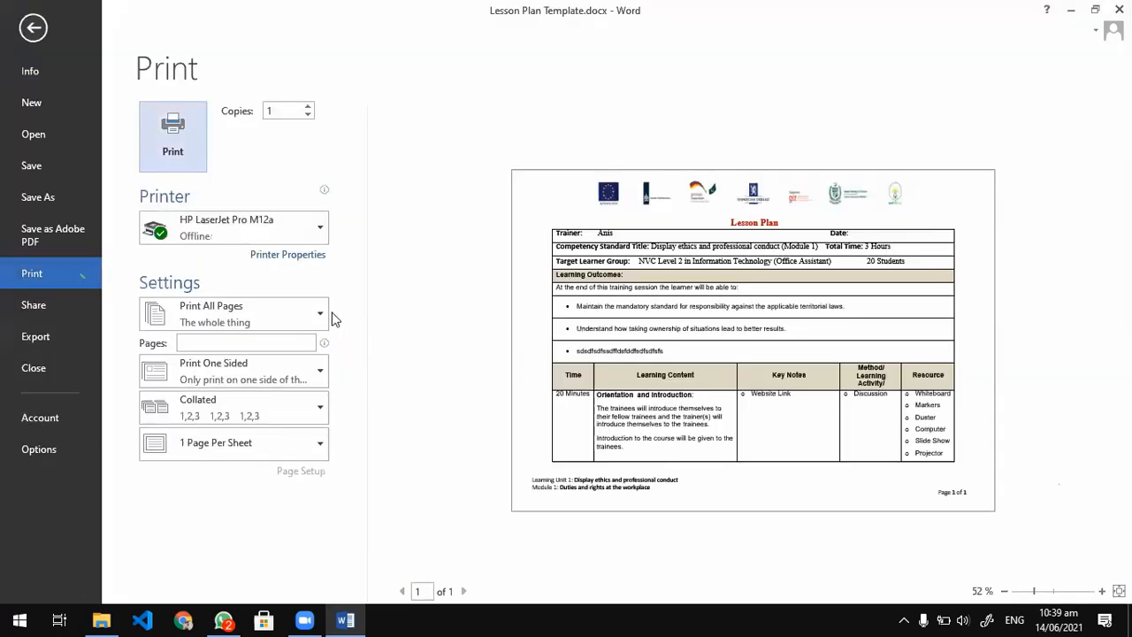
pyautogui.press('Escape')
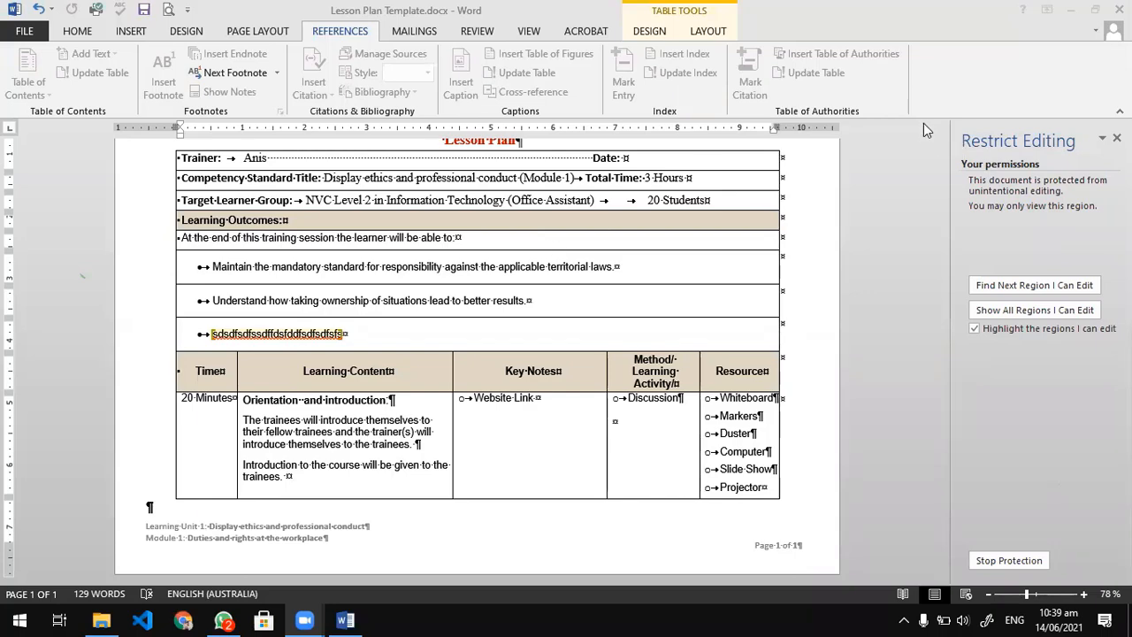
# Stop the lesson plan's editing protection by entering the document password.
pyautogui.scroll(3, 937, 354)
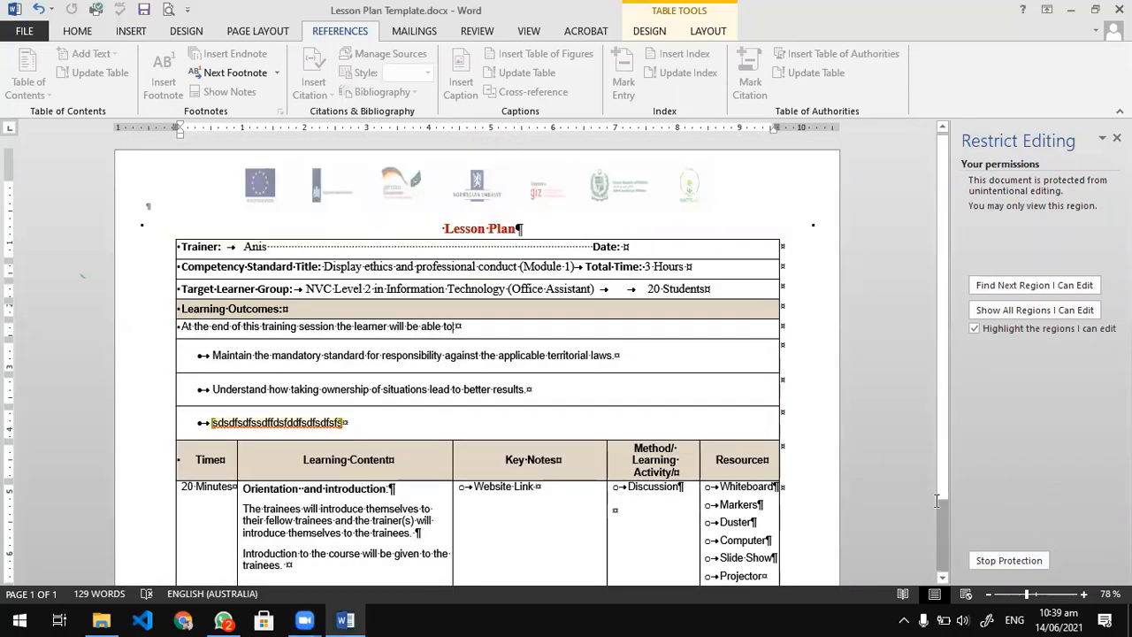
pyautogui.click(1008, 560)
pyautogui.write('12')
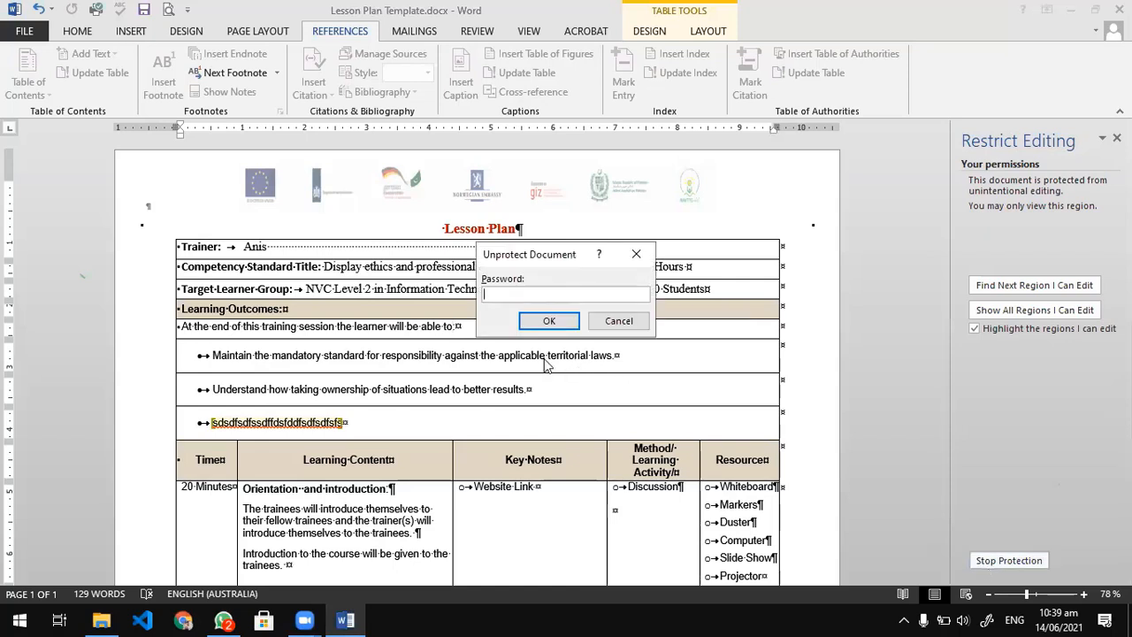
pyautogui.write('34')
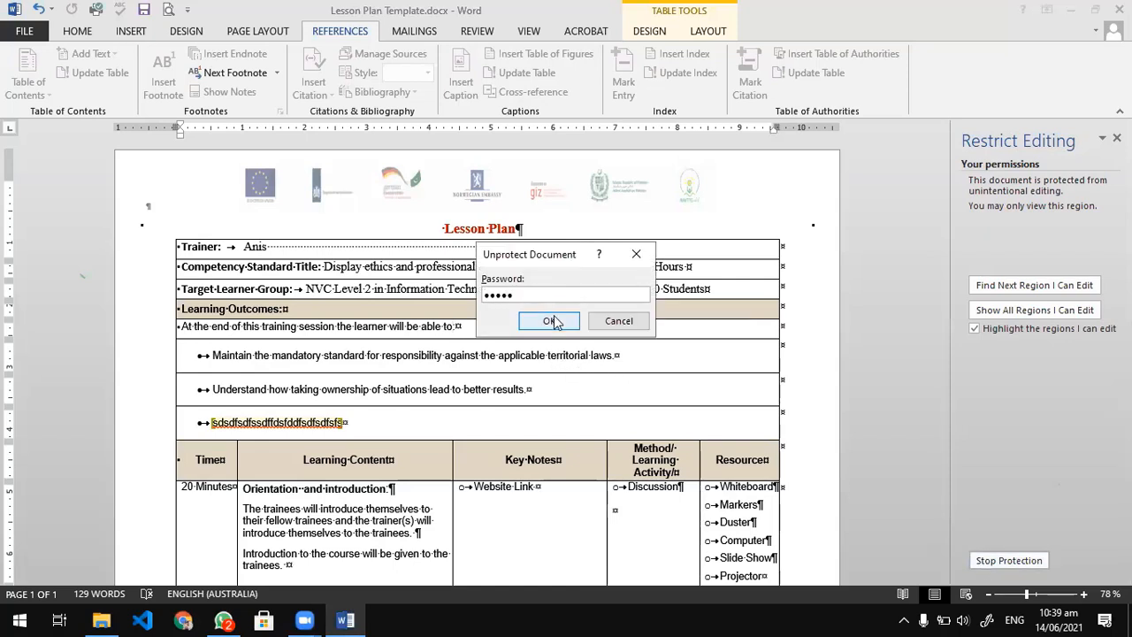
pyautogui.click(556, 321)
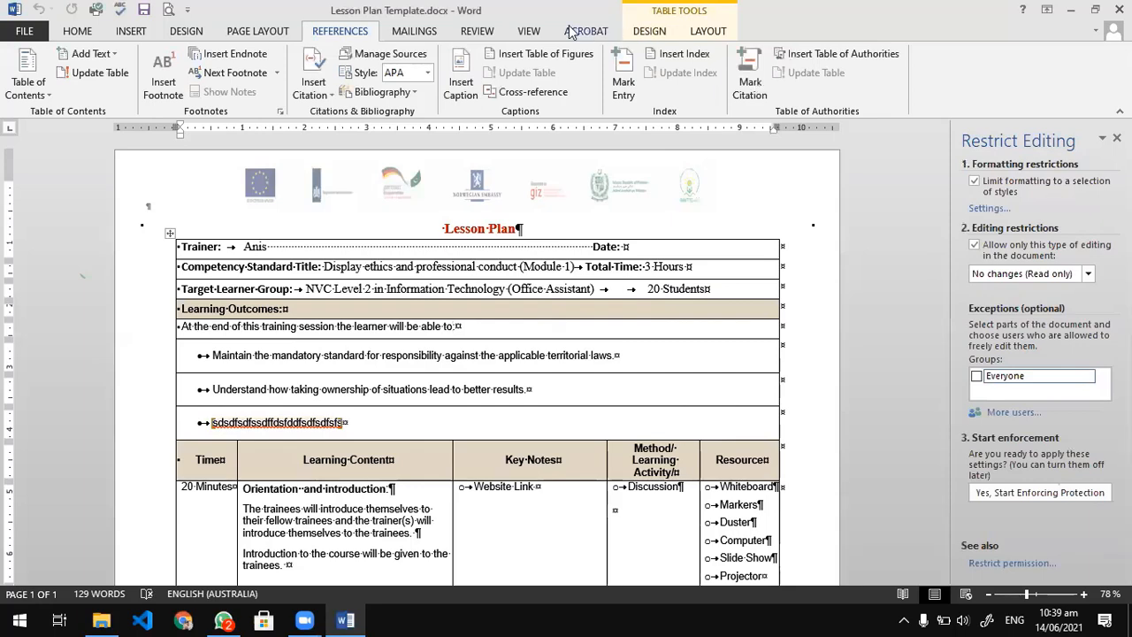
# Check the unprotected document's Review commands and its Info page with the document protection options.
pyautogui.click(534, 34)
pyautogui.click(479, 34)
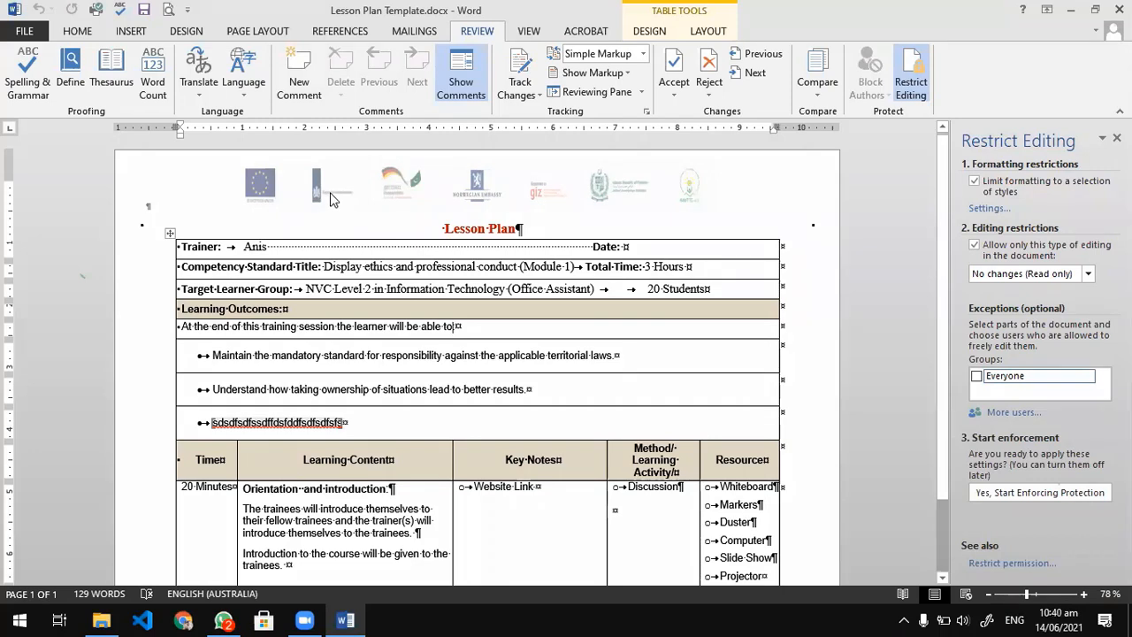
pyautogui.click(35, 31)
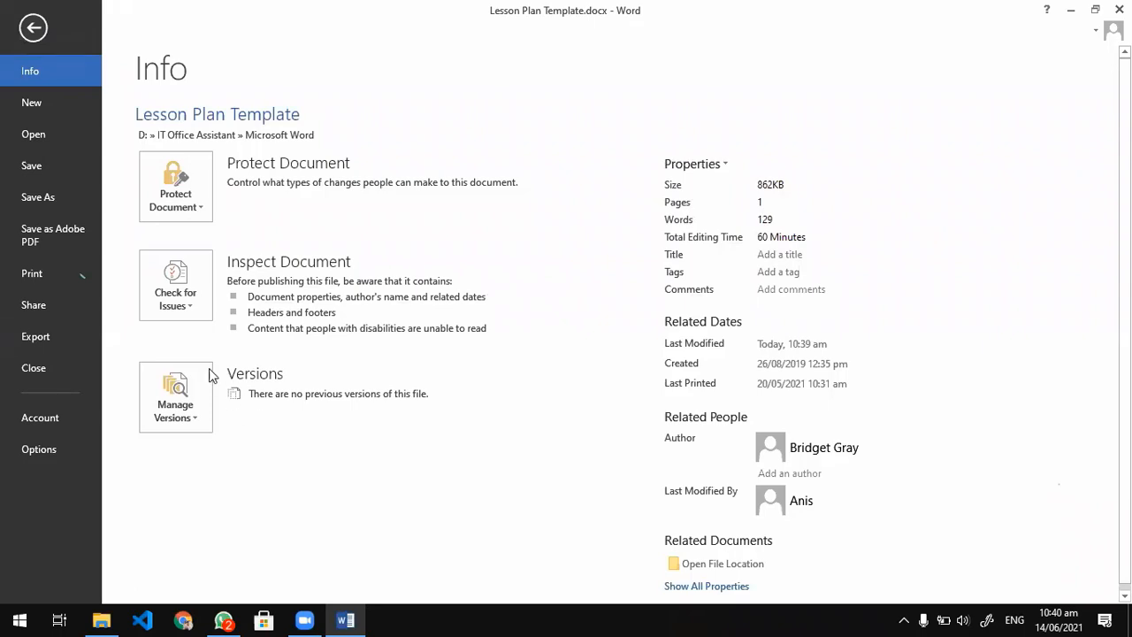
pyautogui.click(33, 27)
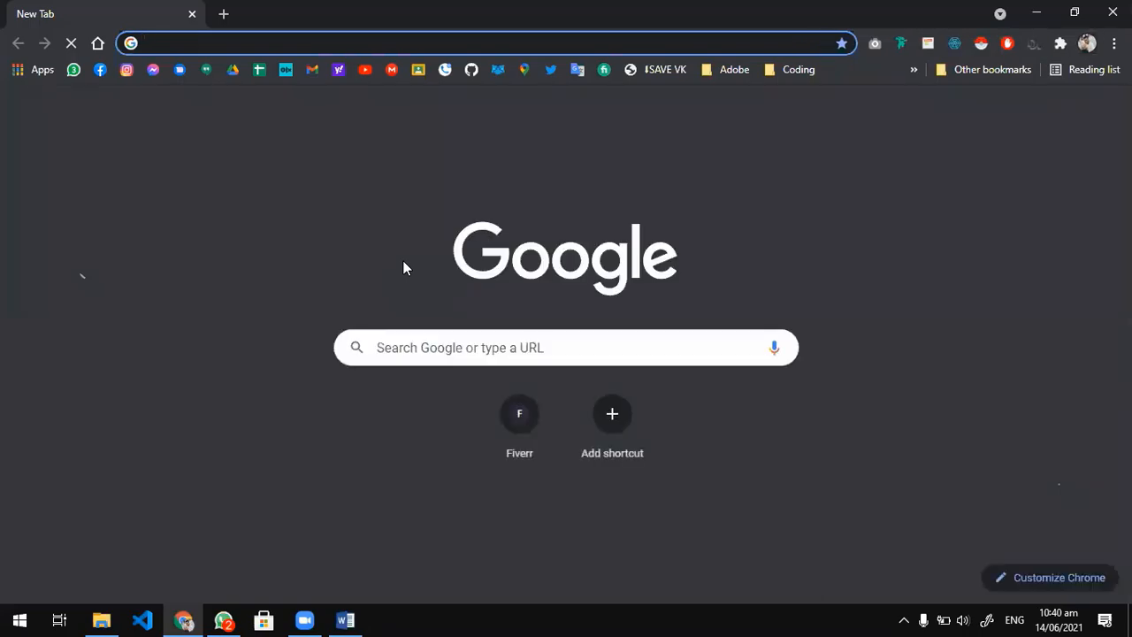
# Switch to Chrome and search Google for "microsoft office 2013 introduction" in an incognito window.
pyautogui.hotkey('ctrl', 'shift', 'n')
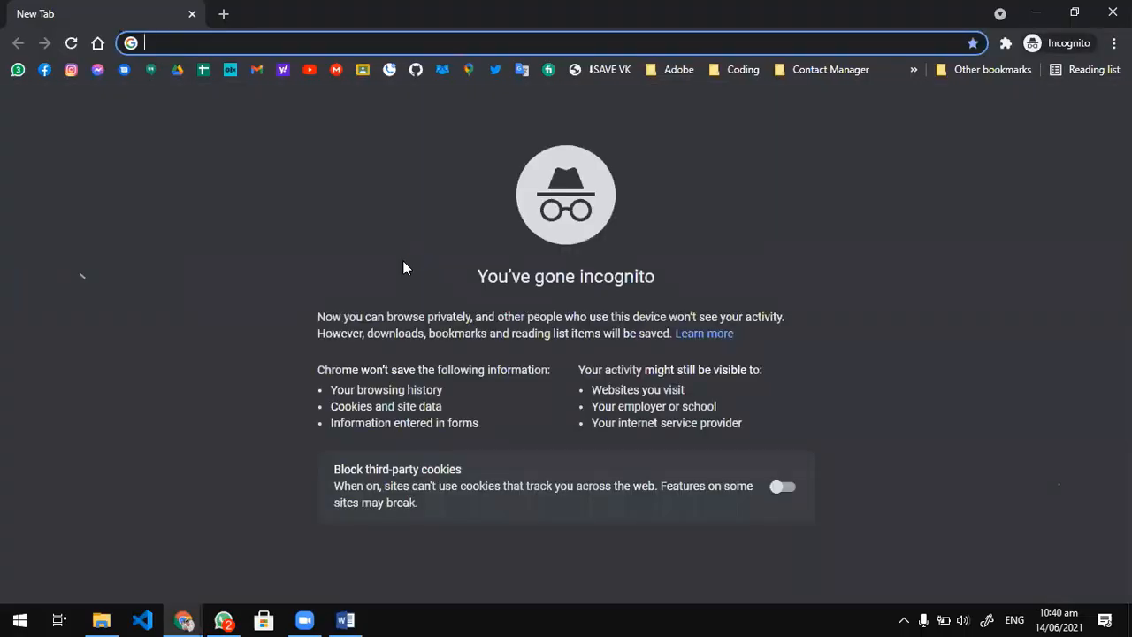
pyautogui.write('microsof')
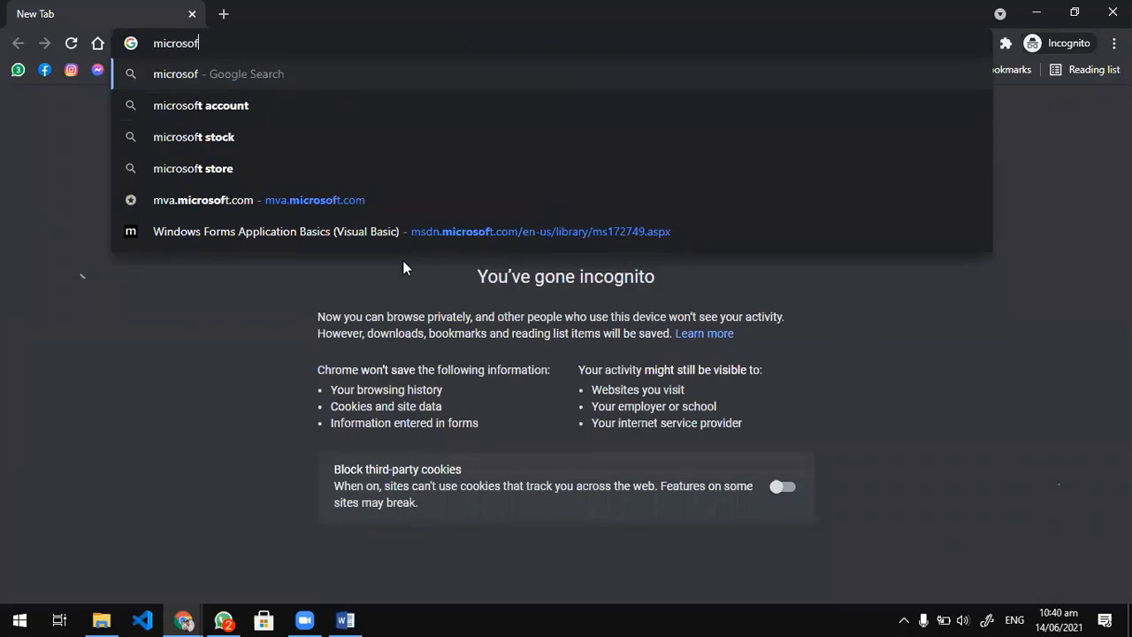
pyautogui.write('t office 2')
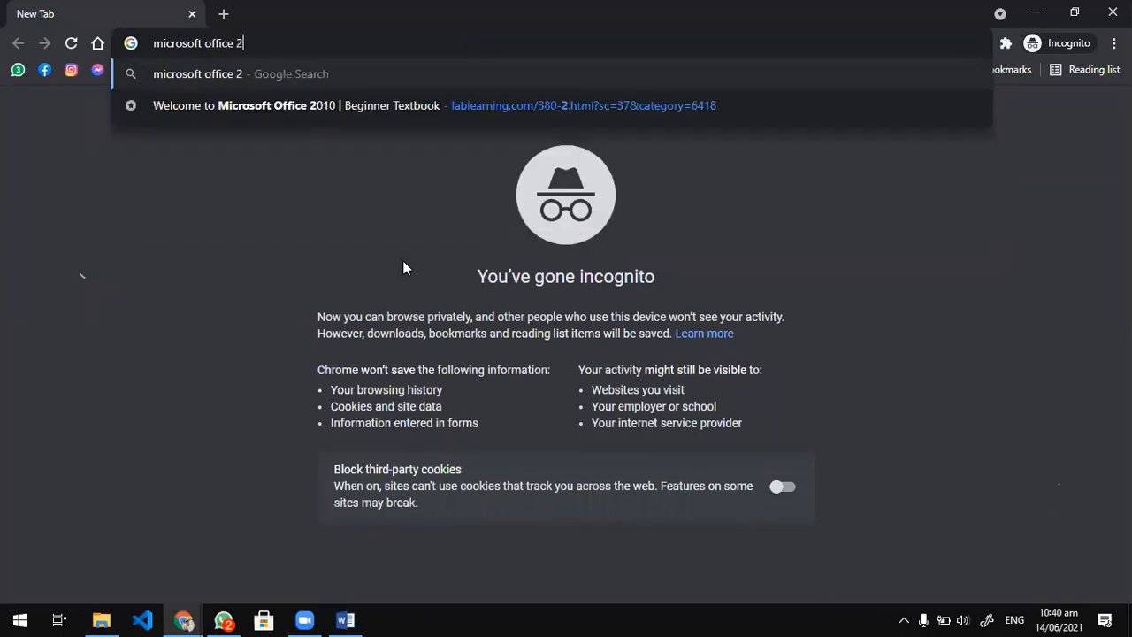
pyautogui.write('013 intr')
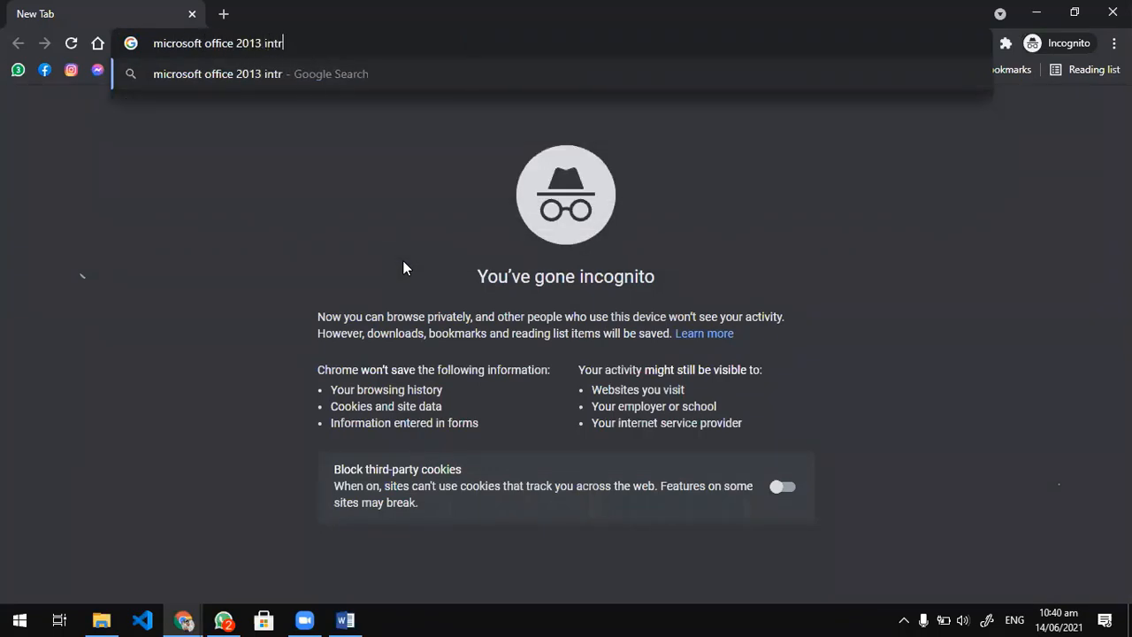
pyautogui.write('oduction')
pyautogui.press('Return')
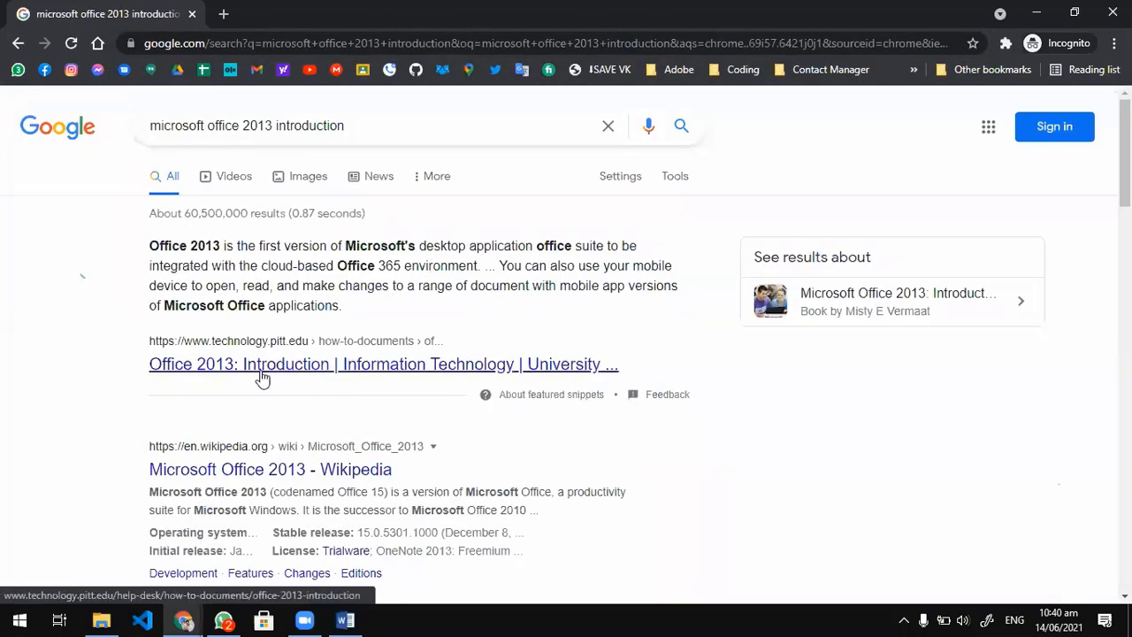
# Open the TechTarget "What is Microsoft Office 2013" and nxtbook "Microsoft Office 2013: Introductory" search results in new tabs.
pyautogui.scroll(-2, 274, 451)
pyautogui.scroll(-4, 274, 451)
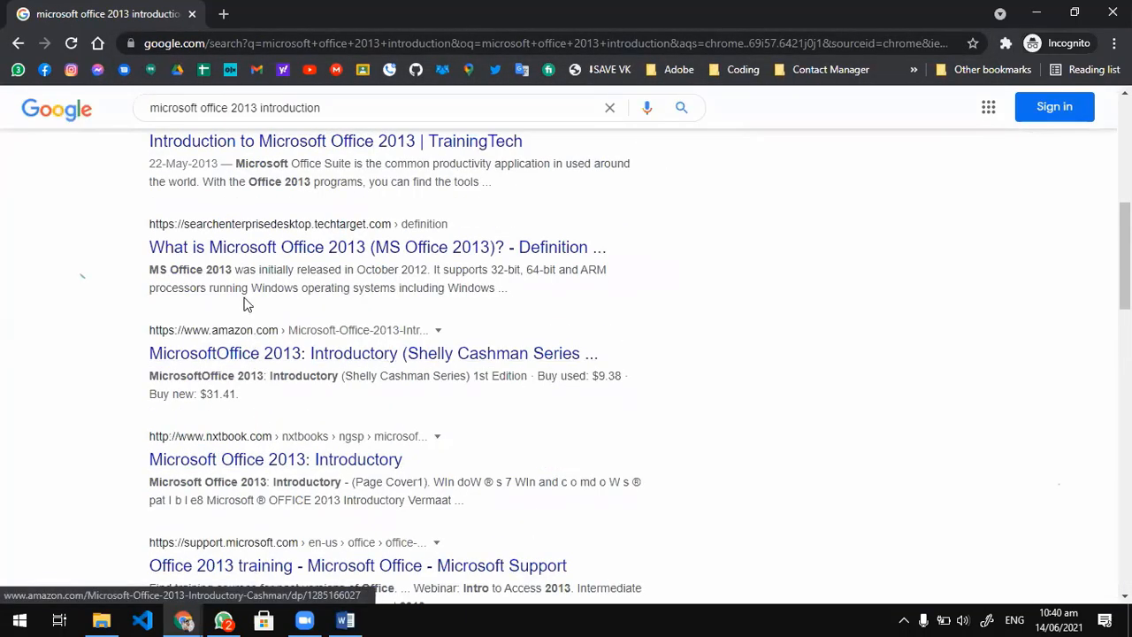
pyautogui.middleClick(239, 251)
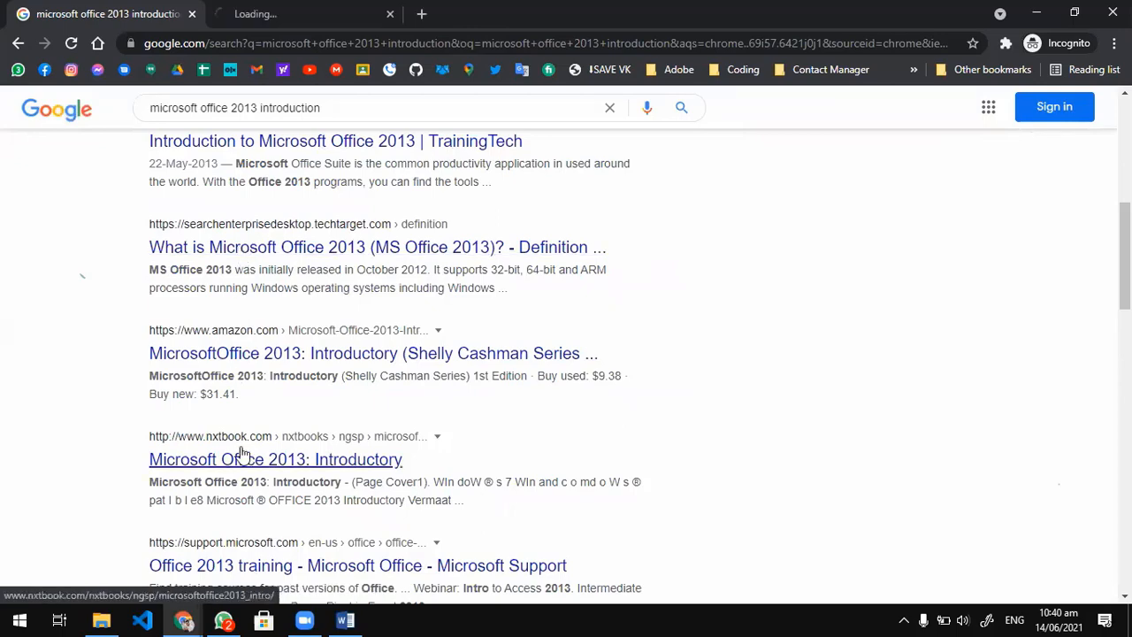
pyautogui.middleClick(242, 455)
pyautogui.scroll(6, 240, 437)
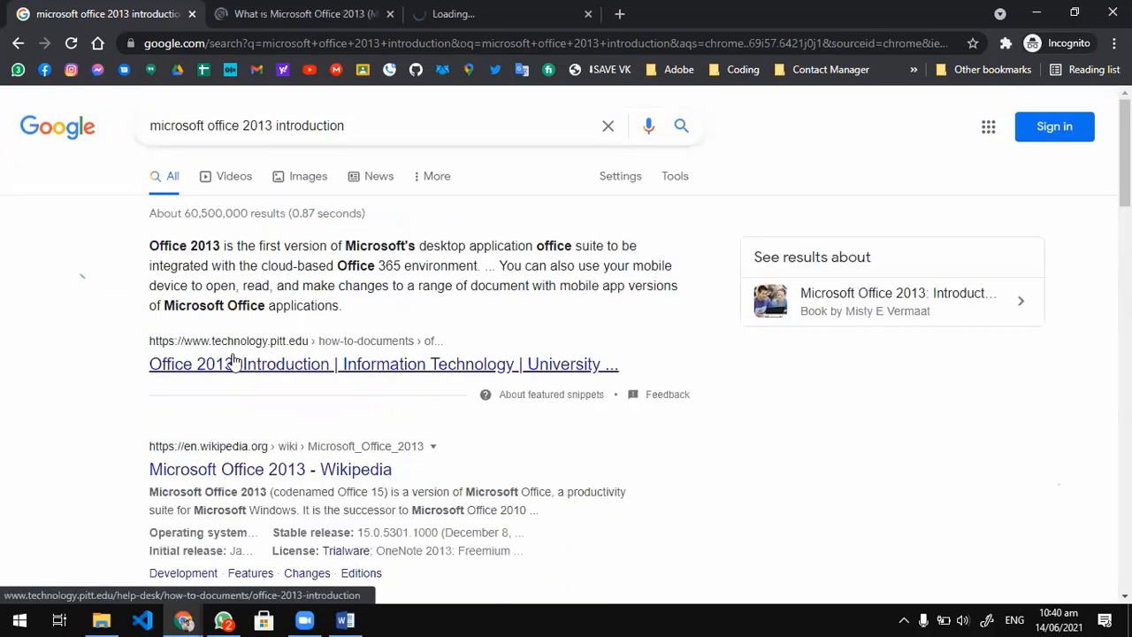
# Copy the TechTarget article from the "Microsoft Office 2013 (MS Office 2013)" heading through the "last updated" line.
pyautogui.click(278, 11)
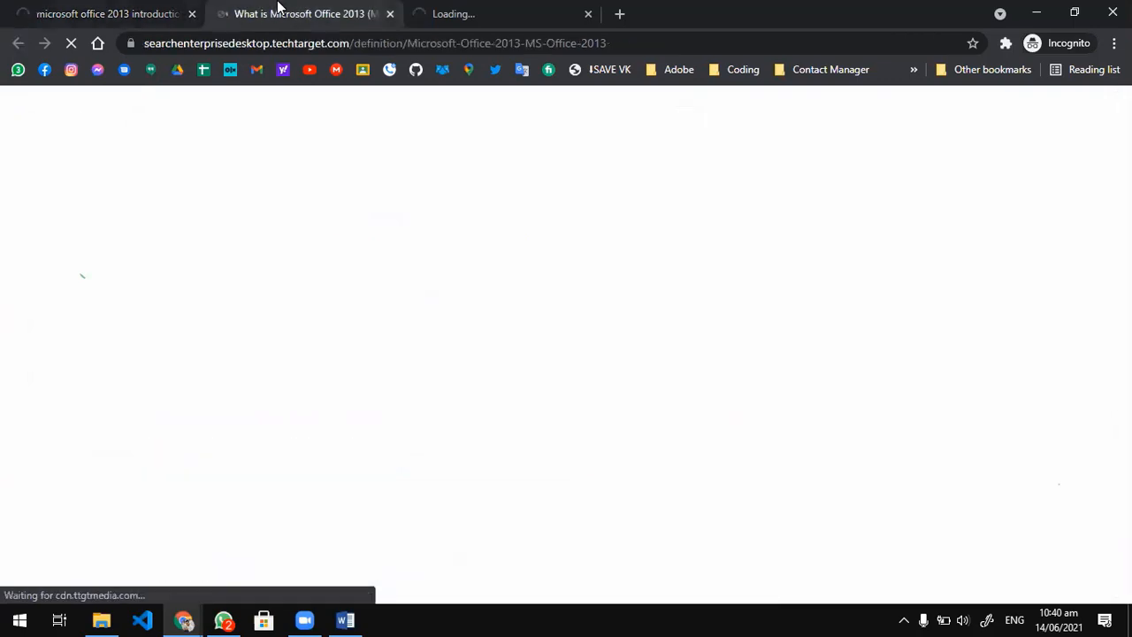
pyautogui.scroll(-8, 408, 352)
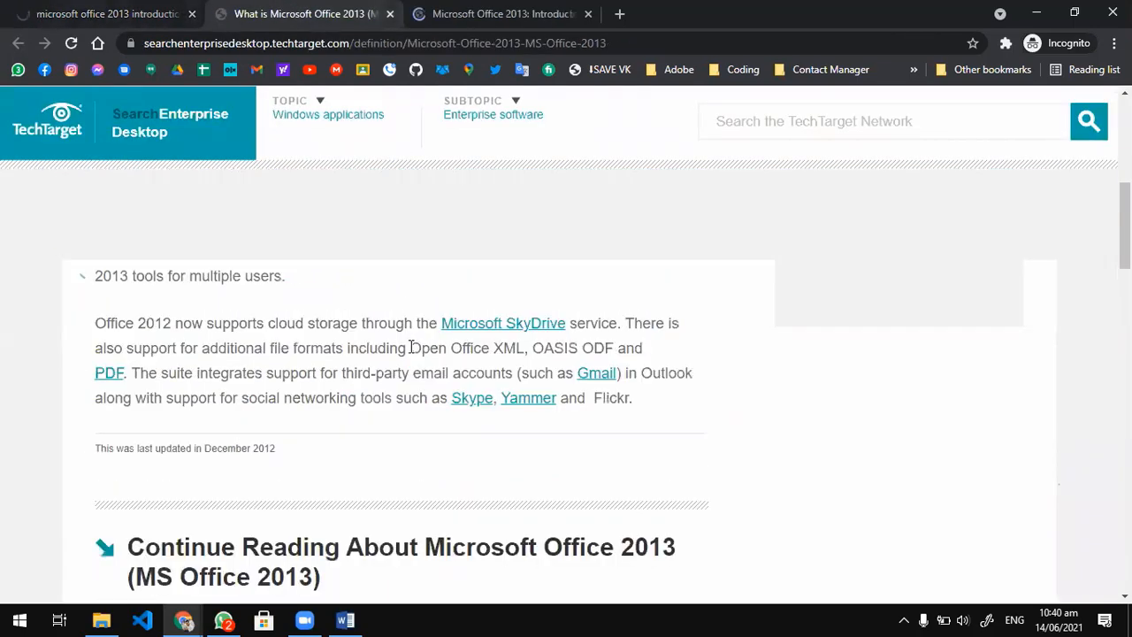
pyautogui.scroll(10, 407, 401)
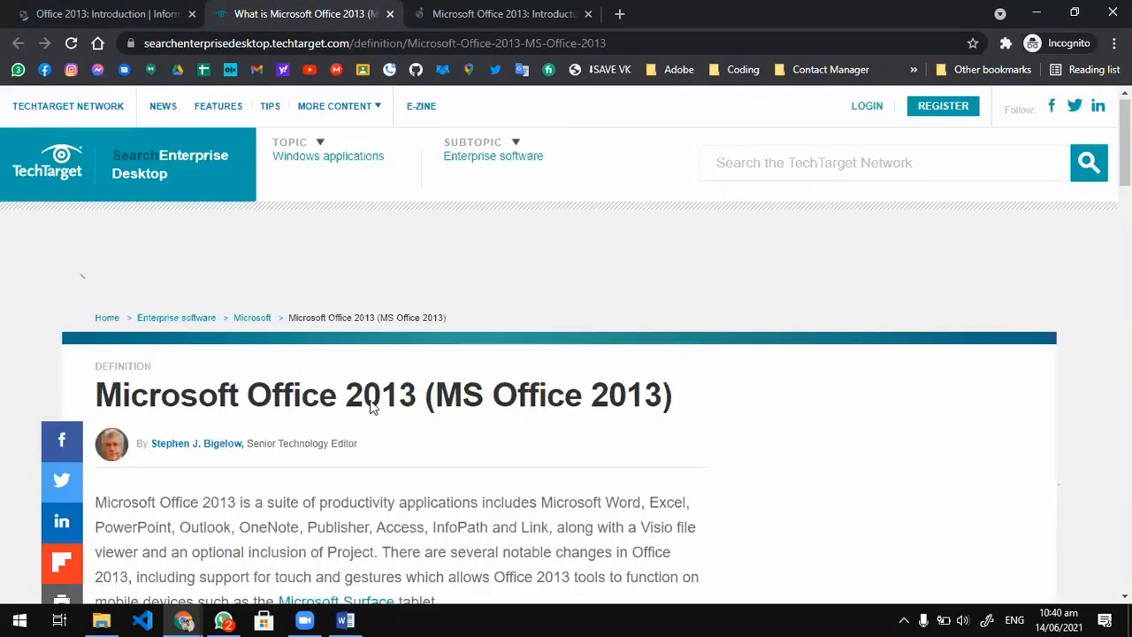
pyautogui.scroll(-2, 101, 456)
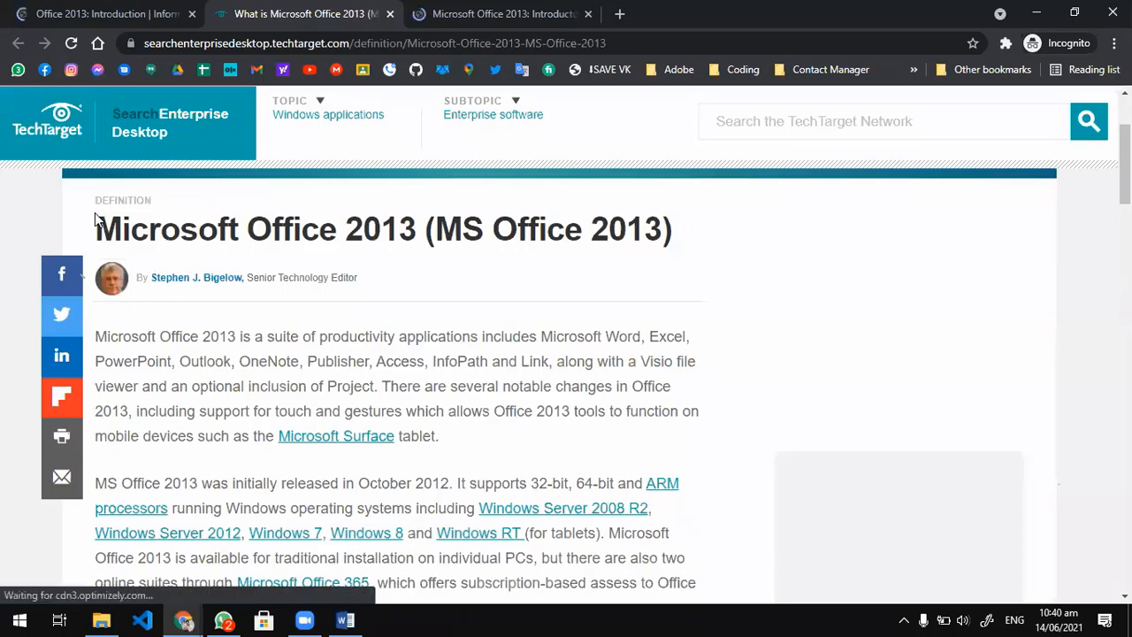
pyautogui.moveTo(95, 223); pyautogui.dragTo(472, 558)
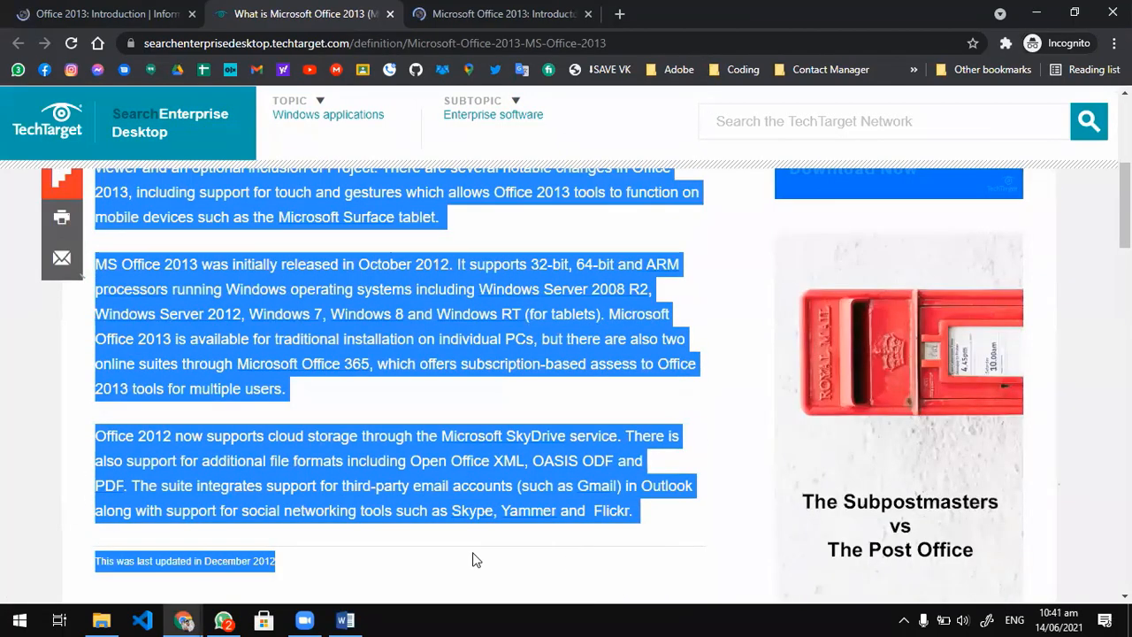
pyautogui.moveTo(280, 570); pyautogui.dragTo(280, 571)
pyautogui.scroll(4, 354, 424)
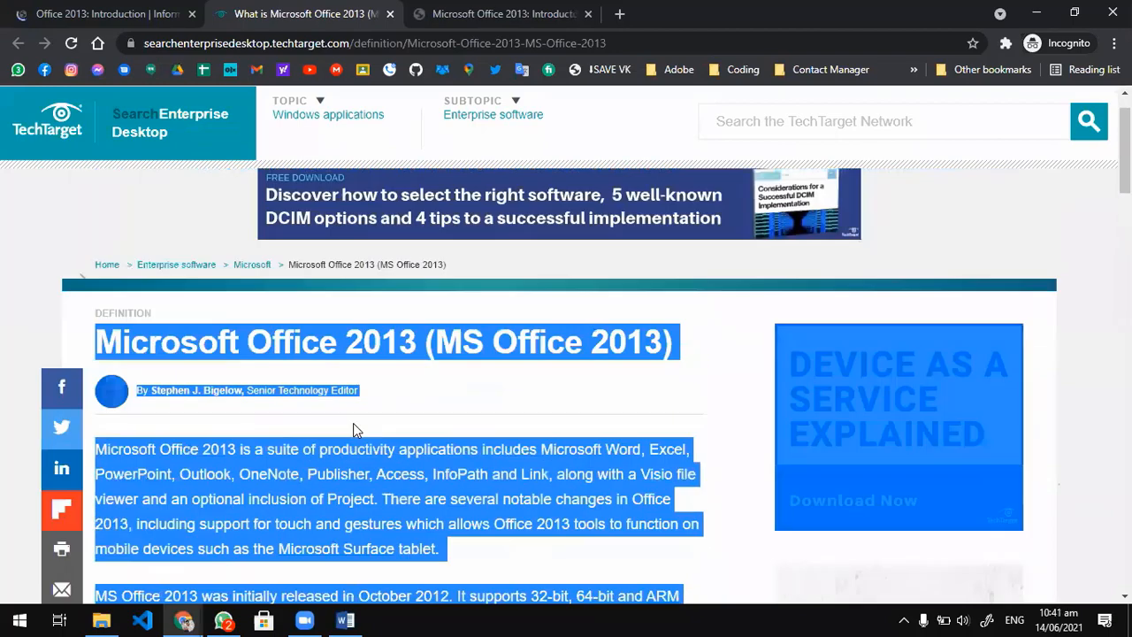
pyautogui.scroll(-3, 344, 432)
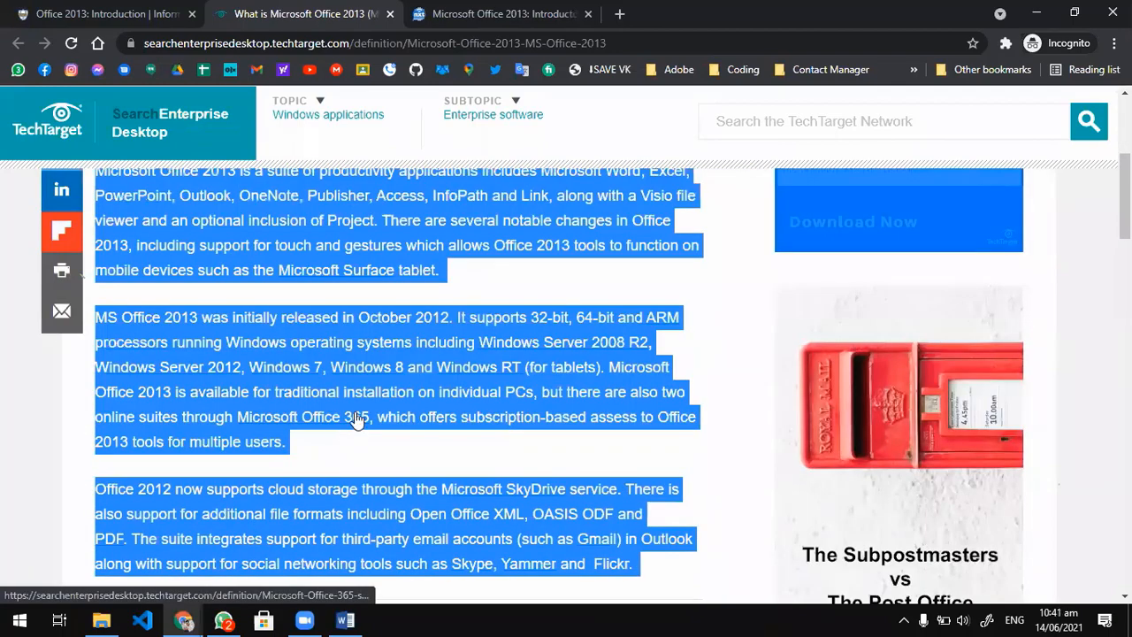
# Launch Word with the Run command winword, create a blank document and paste the copied article into it.
pyautogui.press('super+r')
pyautogui.write('winword')
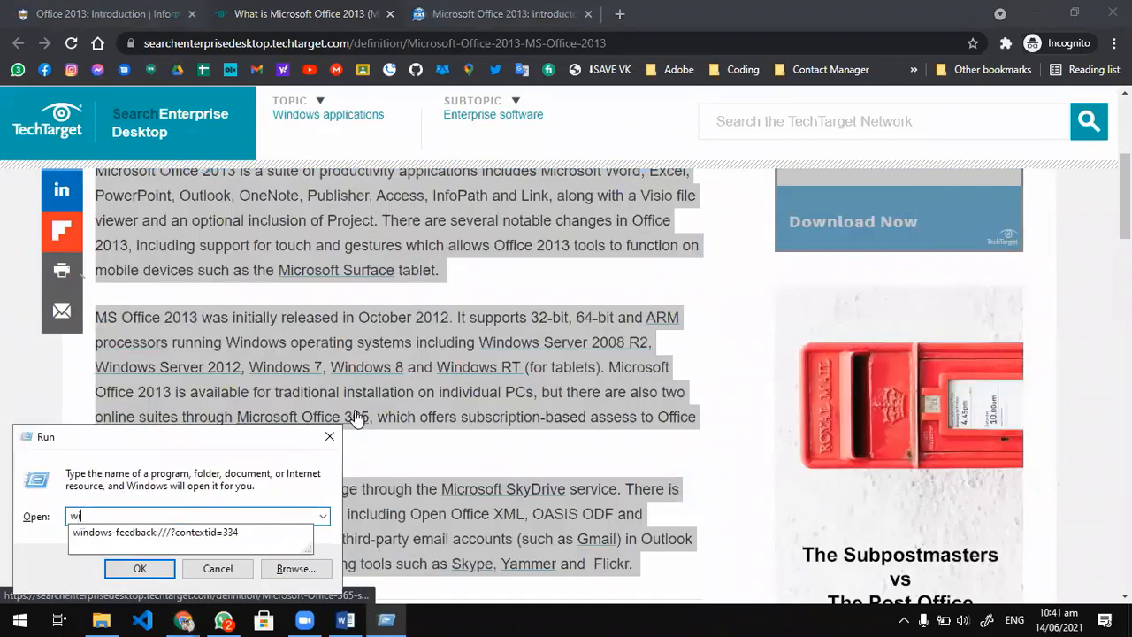
pyautogui.press('Return')
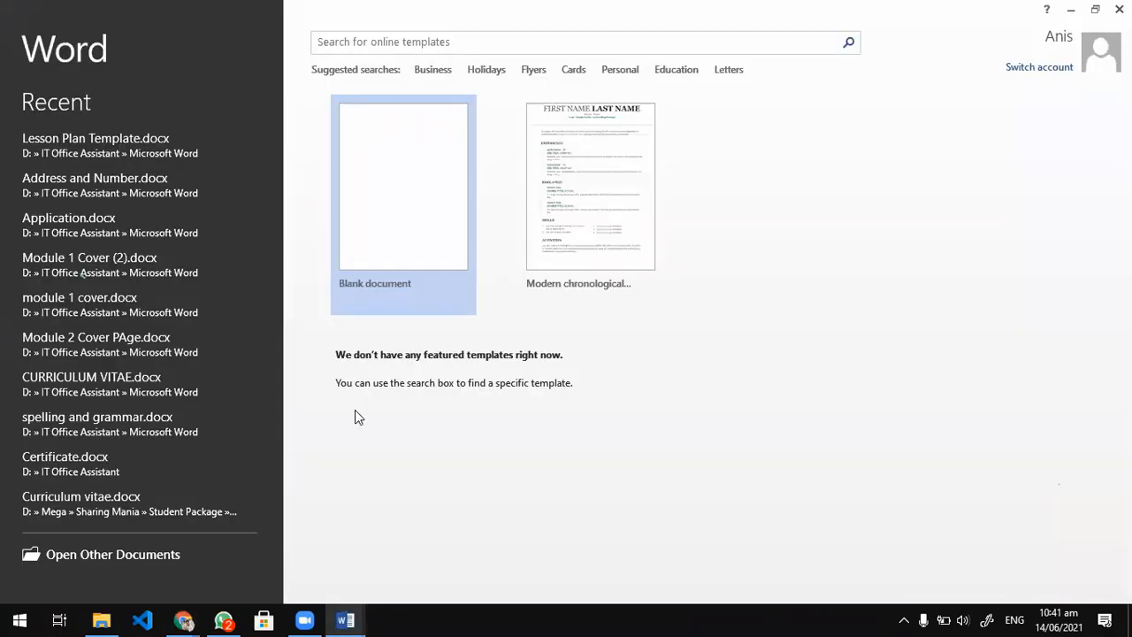
pyautogui.click(421, 193)
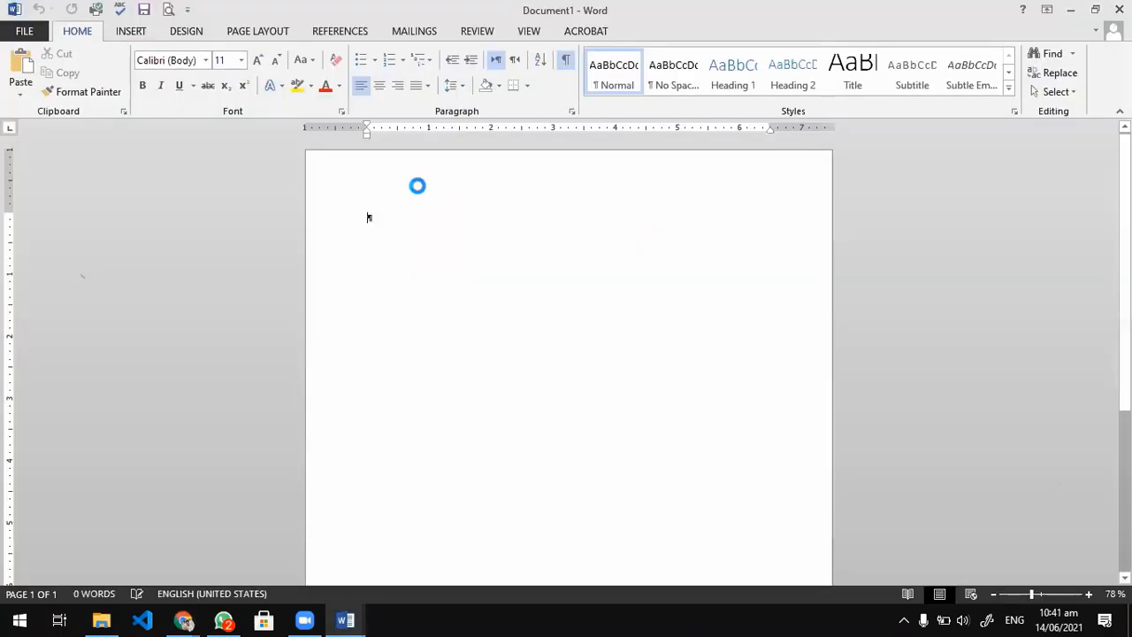
pyautogui.scroll(8, 439, 383)
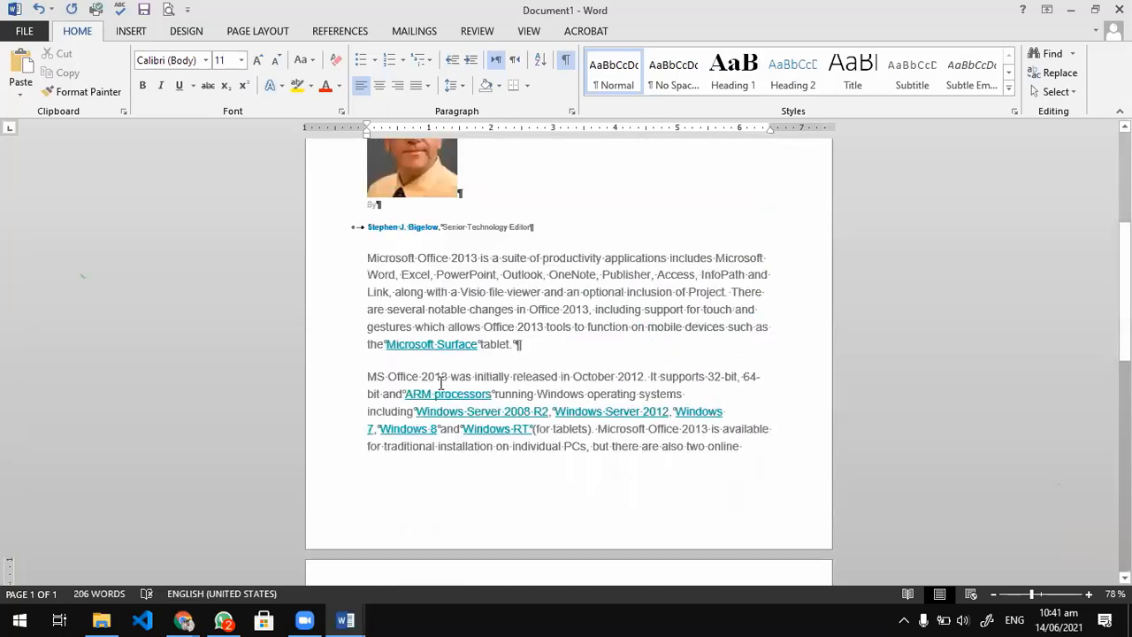
pyautogui.scroll(3, 440, 384)
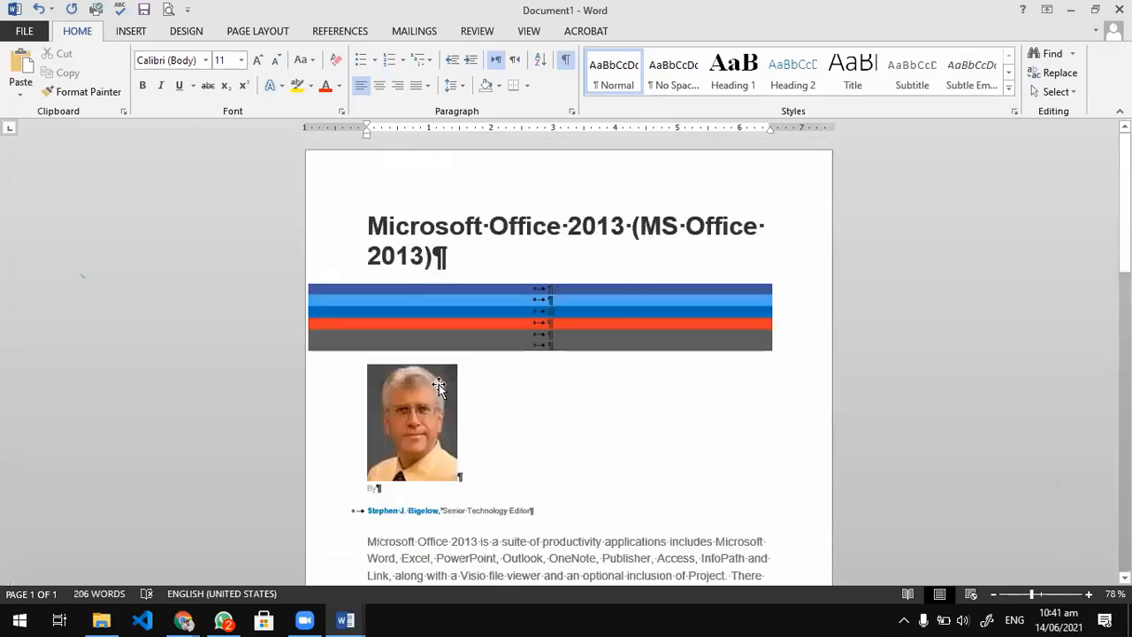
# Delete the coloured empty bullet lines between the article's heading and the author photo.
pyautogui.click(533, 343)
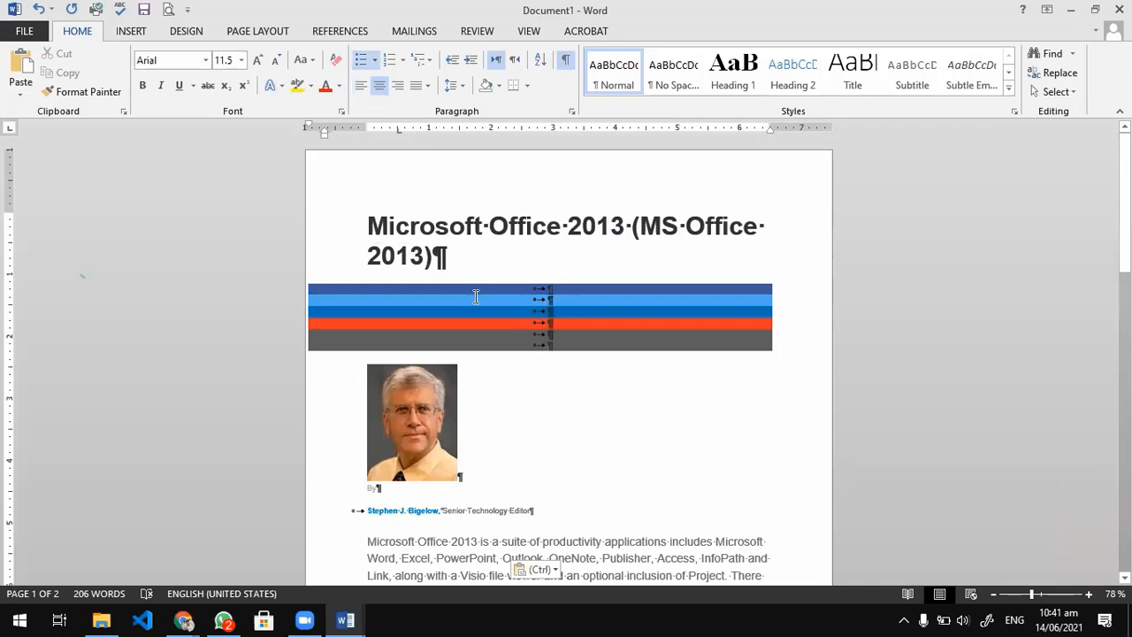
pyautogui.press('BackSpace')
pyautogui.press('BackSpace')
pyautogui.press('BackSpace')
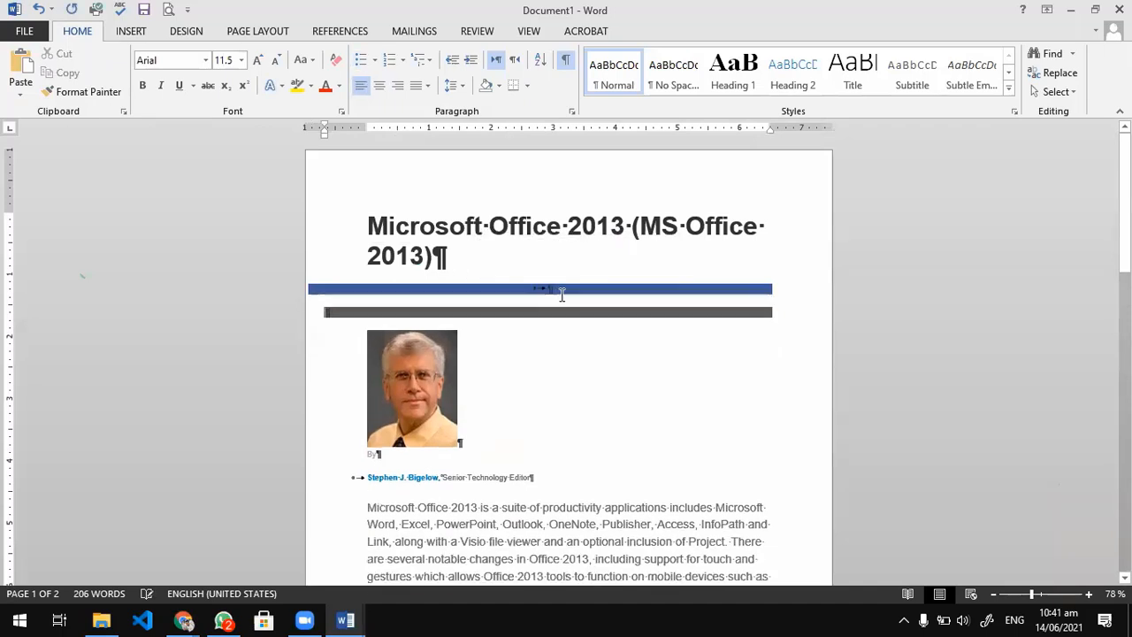
pyautogui.press('BackSpace')
pyautogui.press('BackSpace')
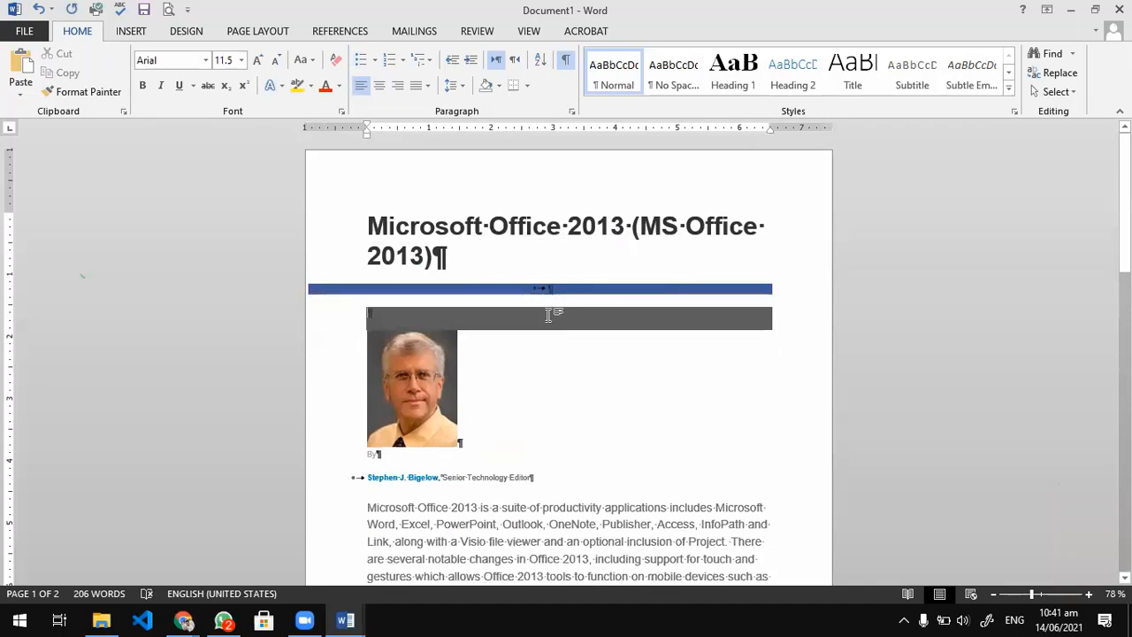
pyautogui.press('BackSpace')
pyautogui.press('BackSpace')
pyautogui.press('BackSpace')
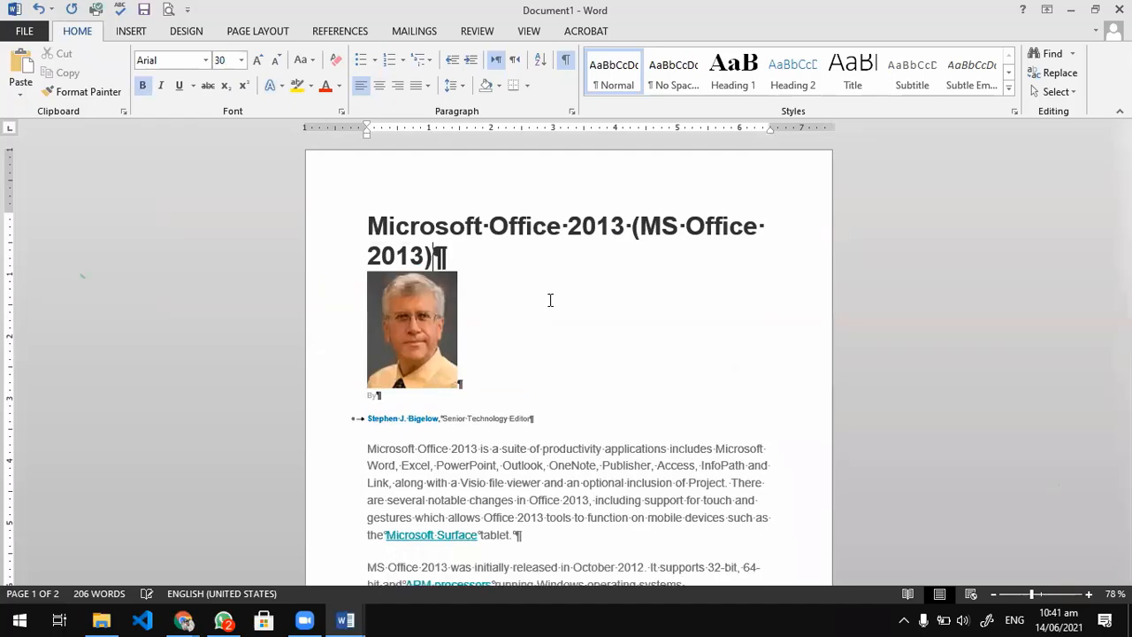
# Look through both pages of the pasted article and select the author photo and byline beneath the heading.
pyautogui.scroll(-3, 457, 390)
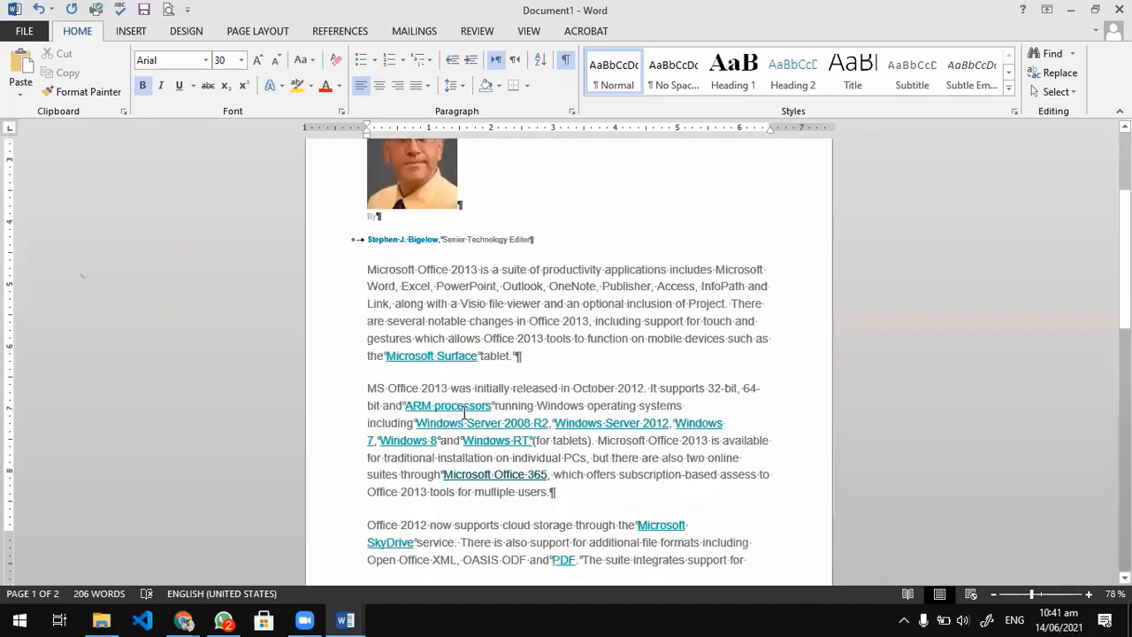
pyautogui.scroll(-15, 464, 413)
pyautogui.scroll(20, 461, 412)
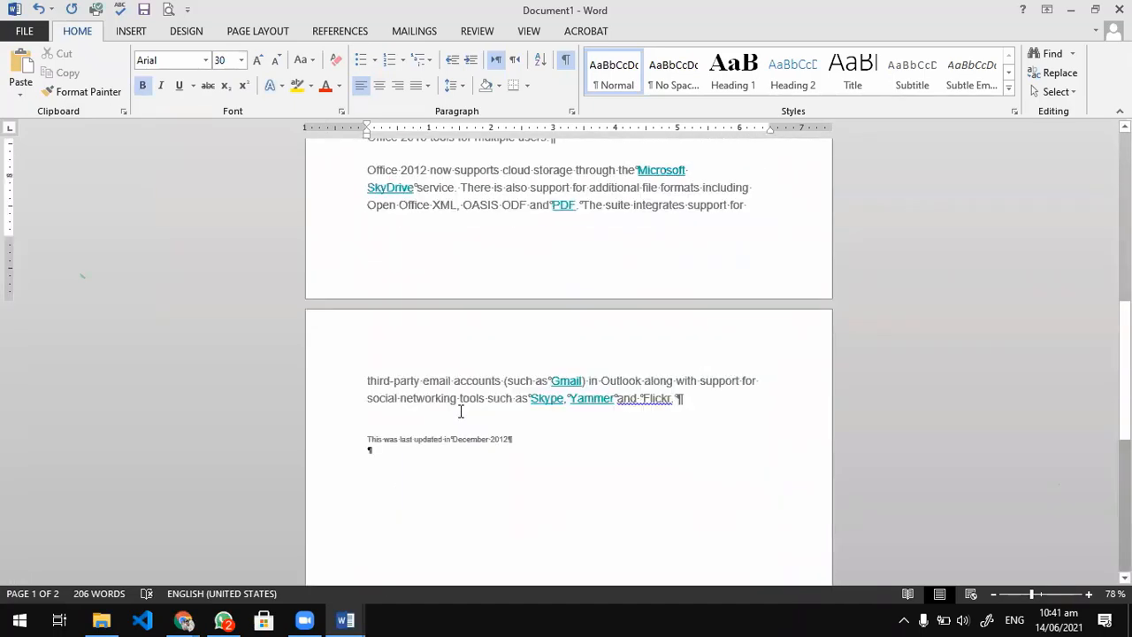
pyautogui.moveTo(586, 427); pyautogui.dragTo(738, 296)
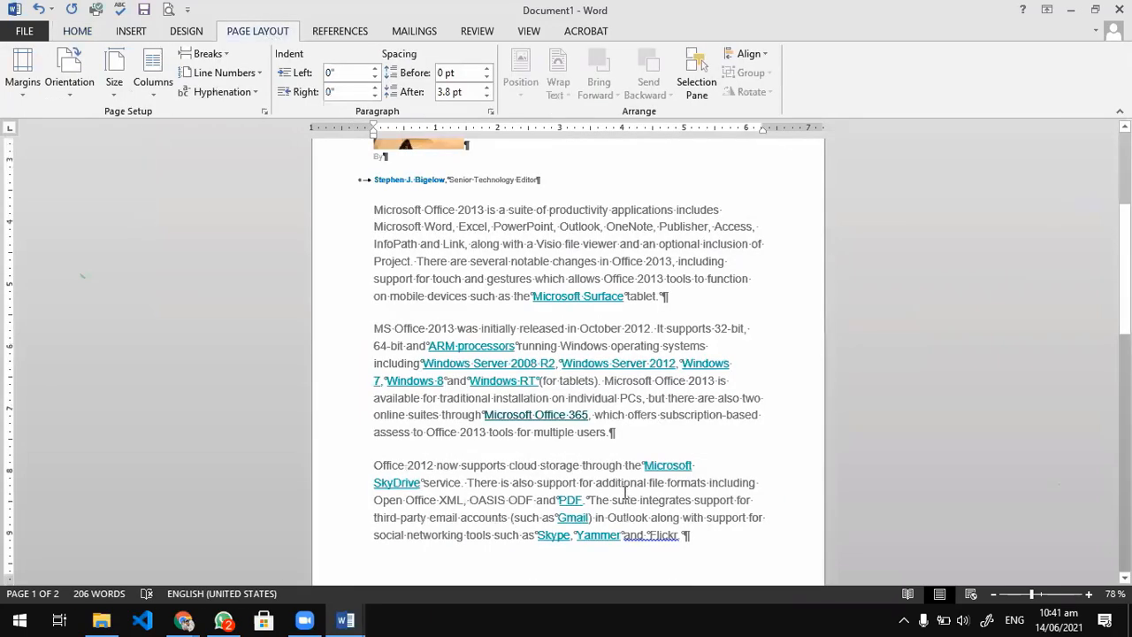
pyautogui.scroll(-3, 619, 492)
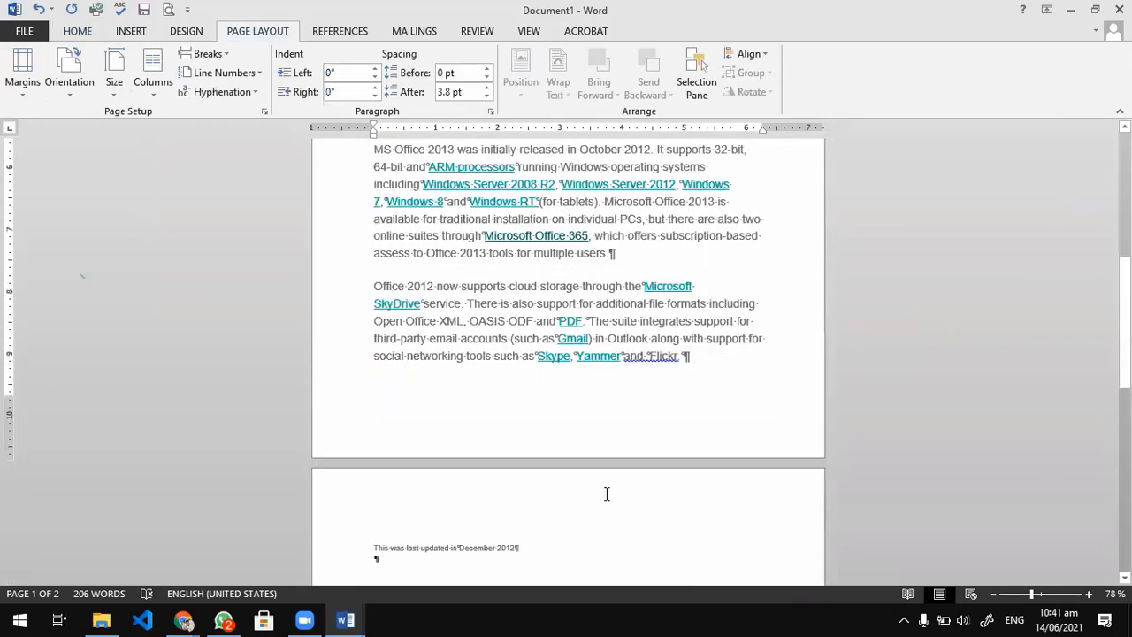
# Try to move the author photo into the blank space beside it, beneath the article's heading.
pyautogui.scroll(-2, 596, 495)
pyautogui.click(598, 492)
pyautogui.scroll(3, 599, 457)
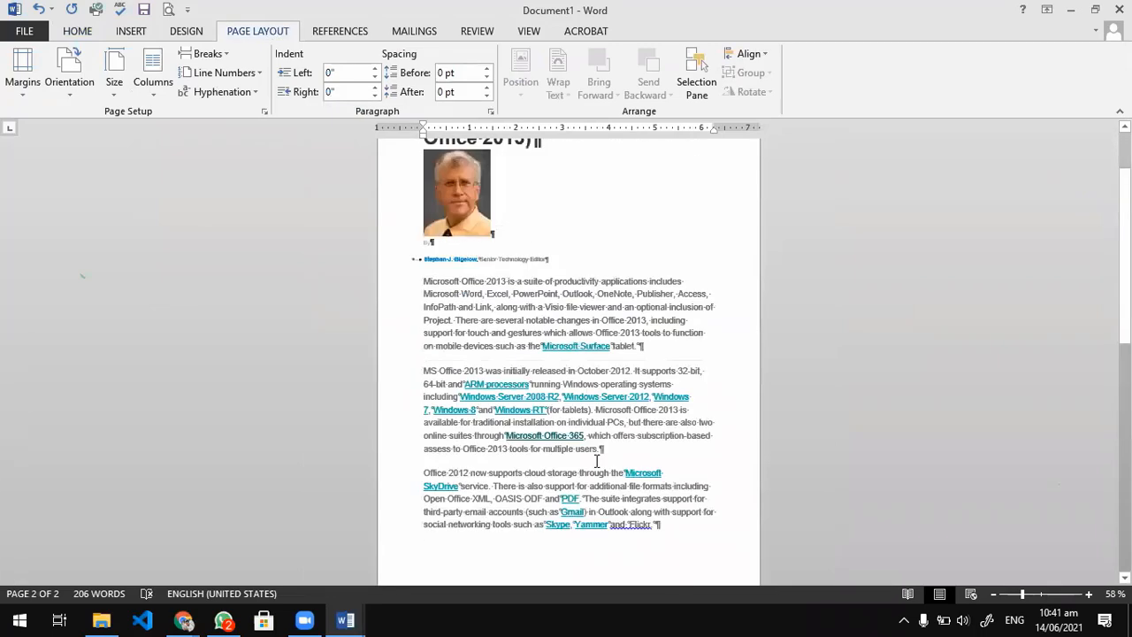
pyautogui.scroll(2, 597, 461)
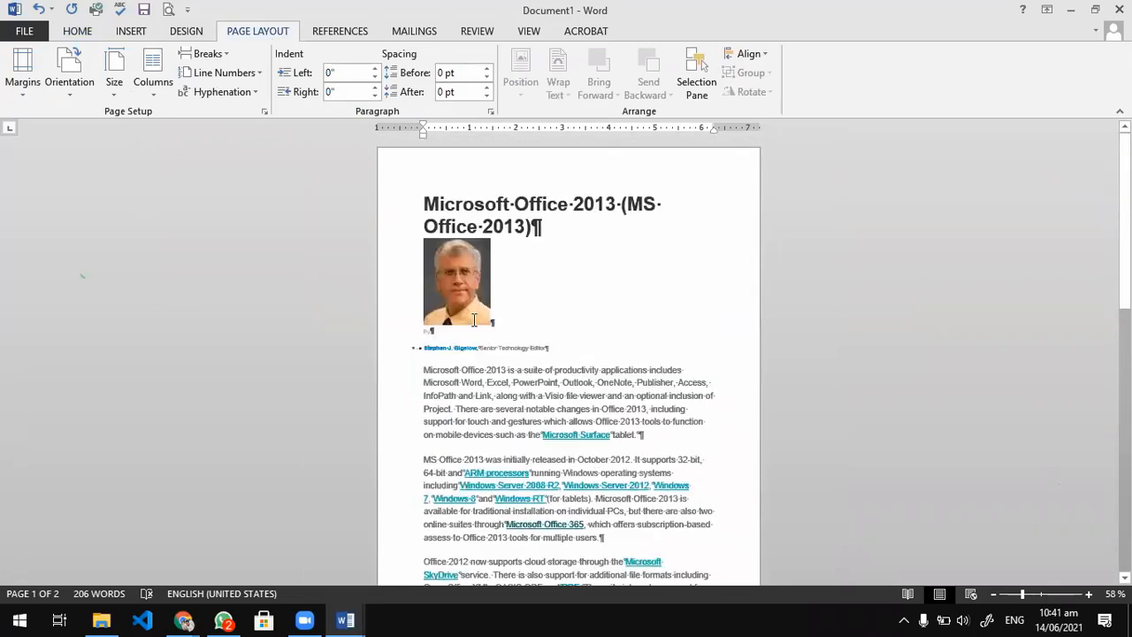
pyautogui.click(474, 320)
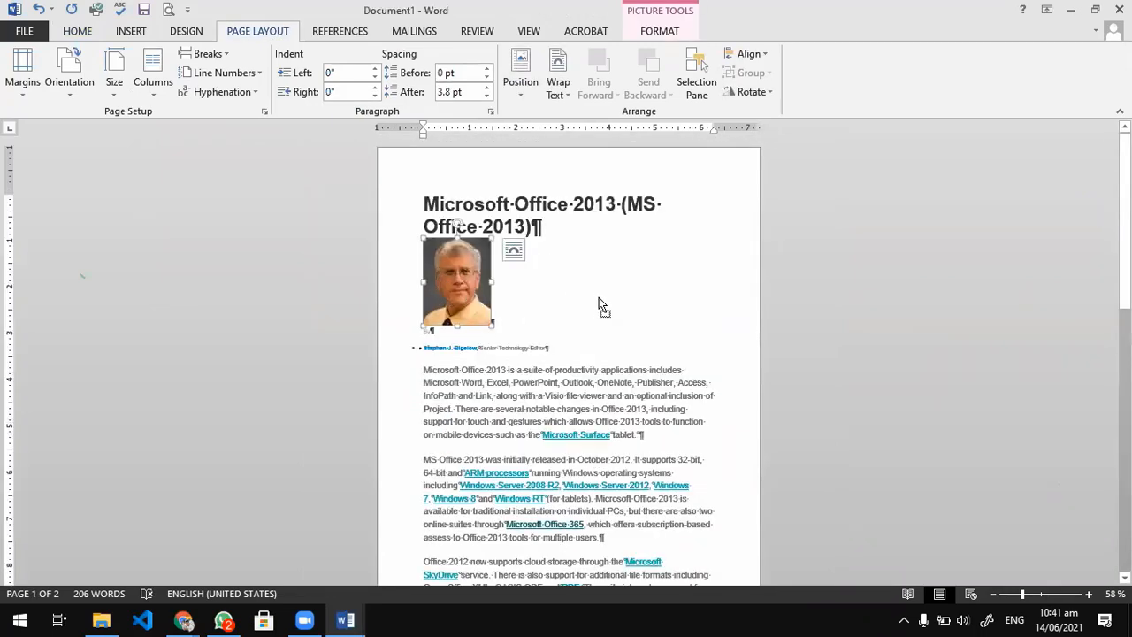
pyautogui.moveTo(599, 297); pyautogui.dragTo(593, 302)
# Set the font size of the article's three body paragraphs to 14 pt.
pyautogui.scroll(-2, 528, 444)
pyautogui.moveTo(684, 524); pyautogui.dragTo(421, 281)
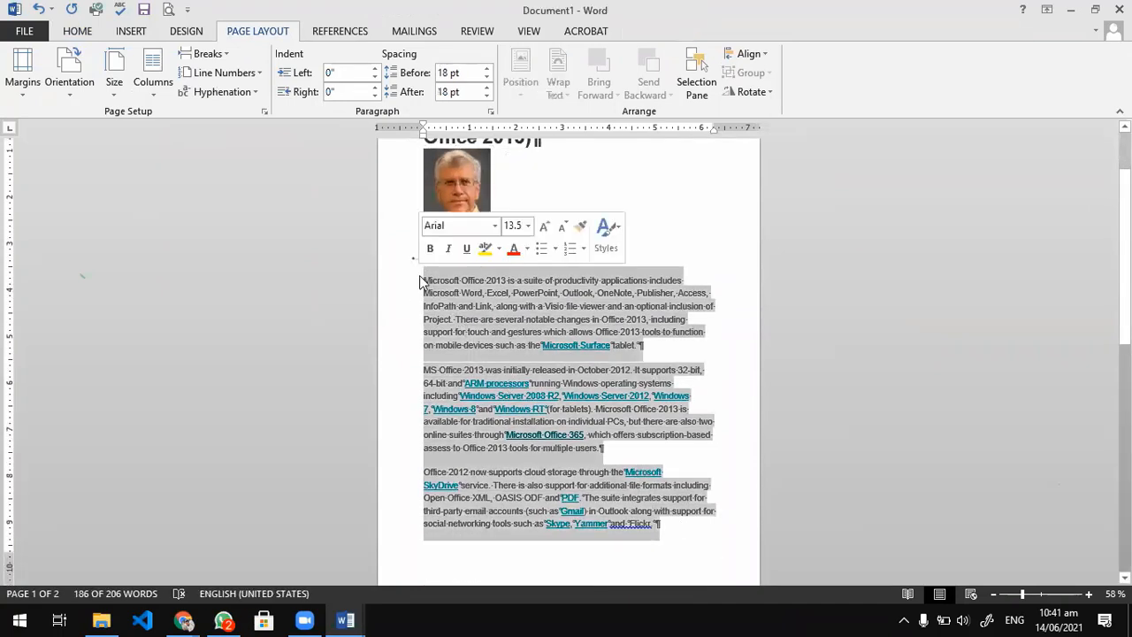
pyautogui.click(81, 37)
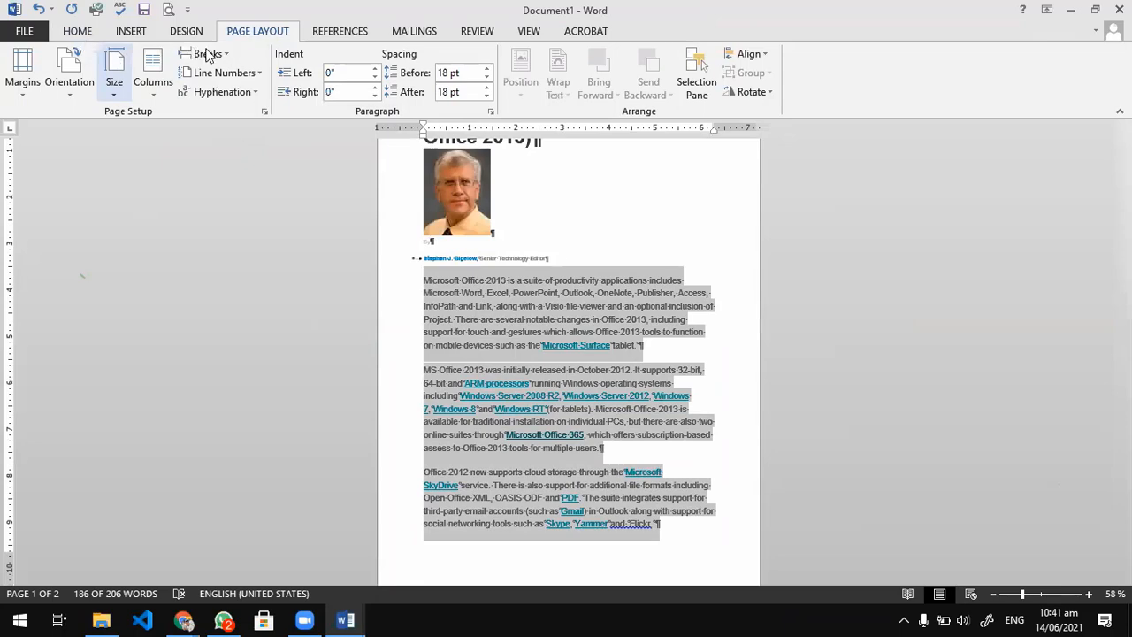
pyautogui.click(242, 61)
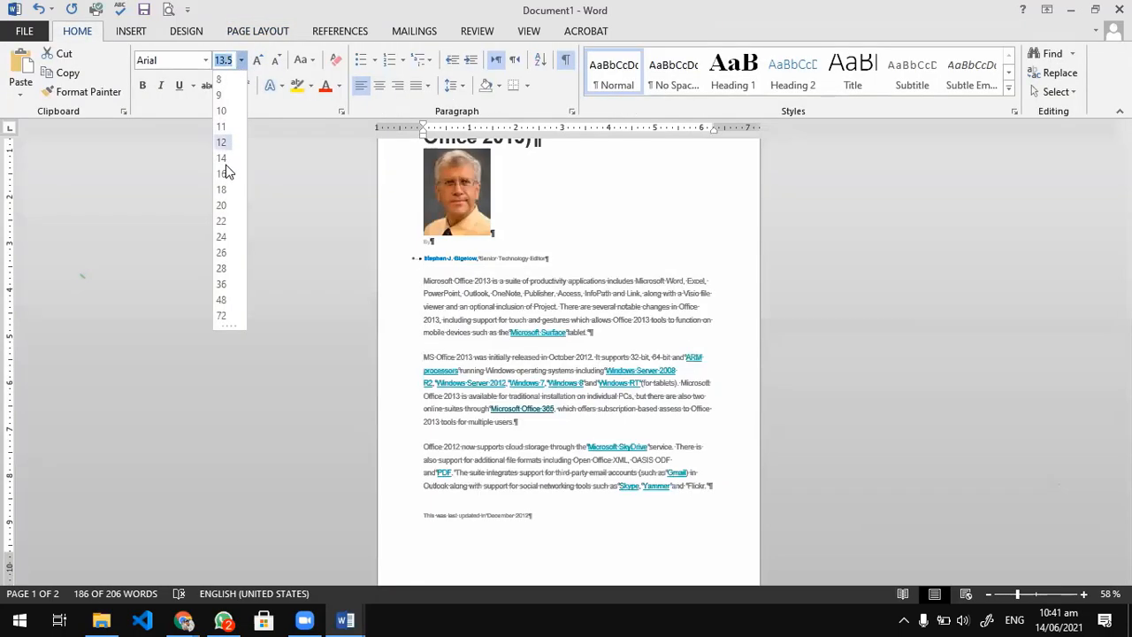
pyautogui.click(224, 143)
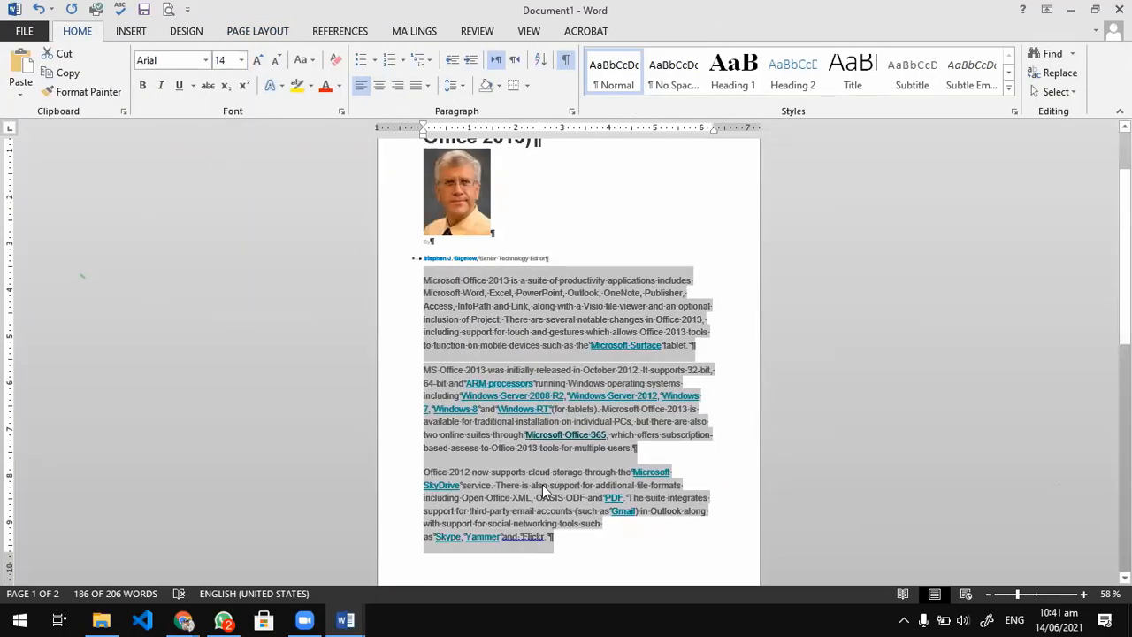
pyautogui.click(542, 485)
# Switch to Chrome and bring up the start of the University of Pittsburgh page "Office 2013: Introduction".
pyautogui.hotkey('alt', 'Tab')
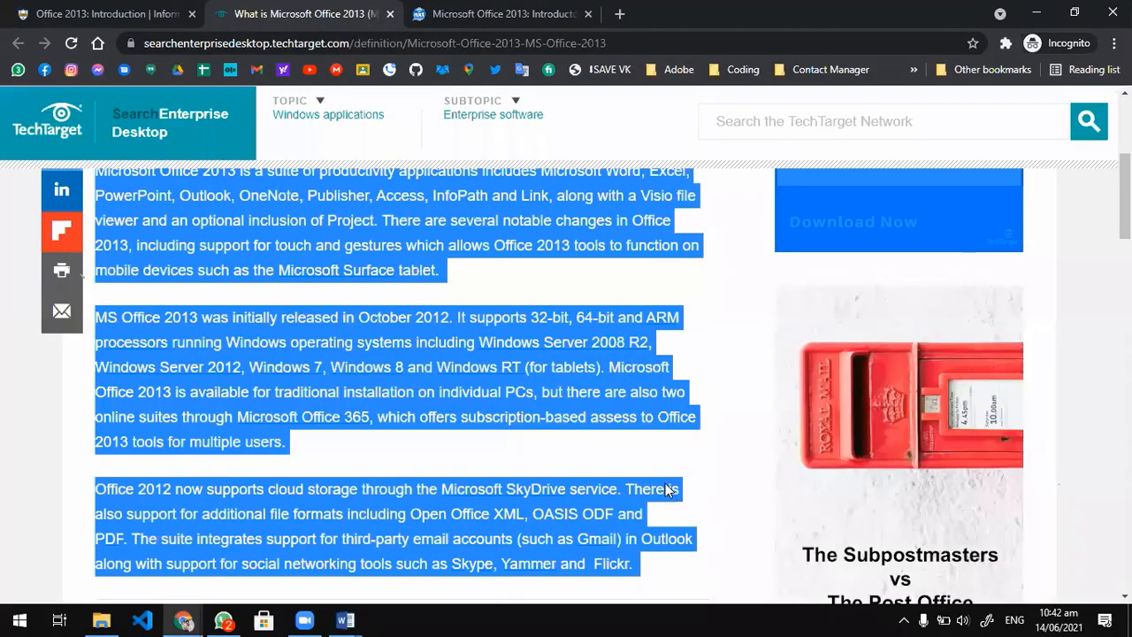
pyautogui.hotkey('ctrl', 'Tab')
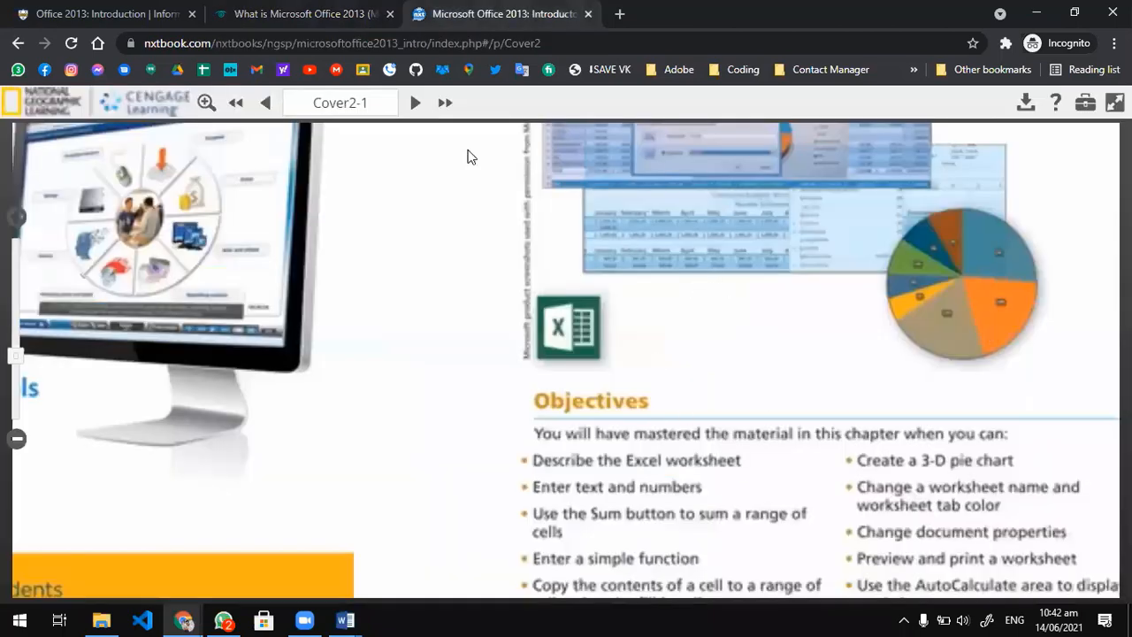
pyautogui.click(174, 9)
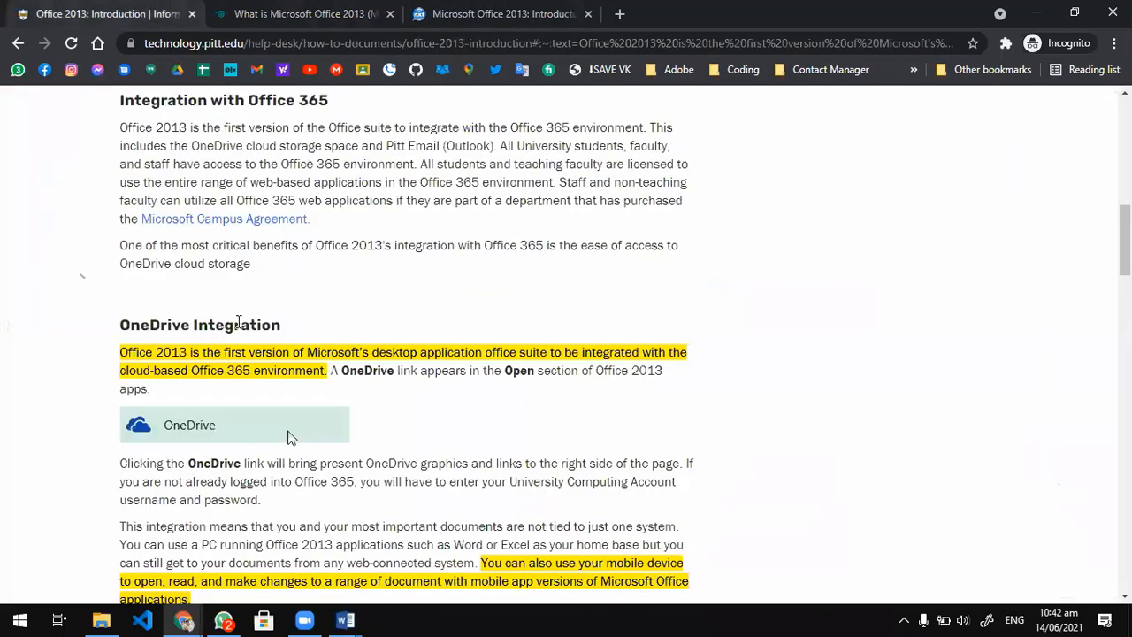
pyautogui.click(249, 390)
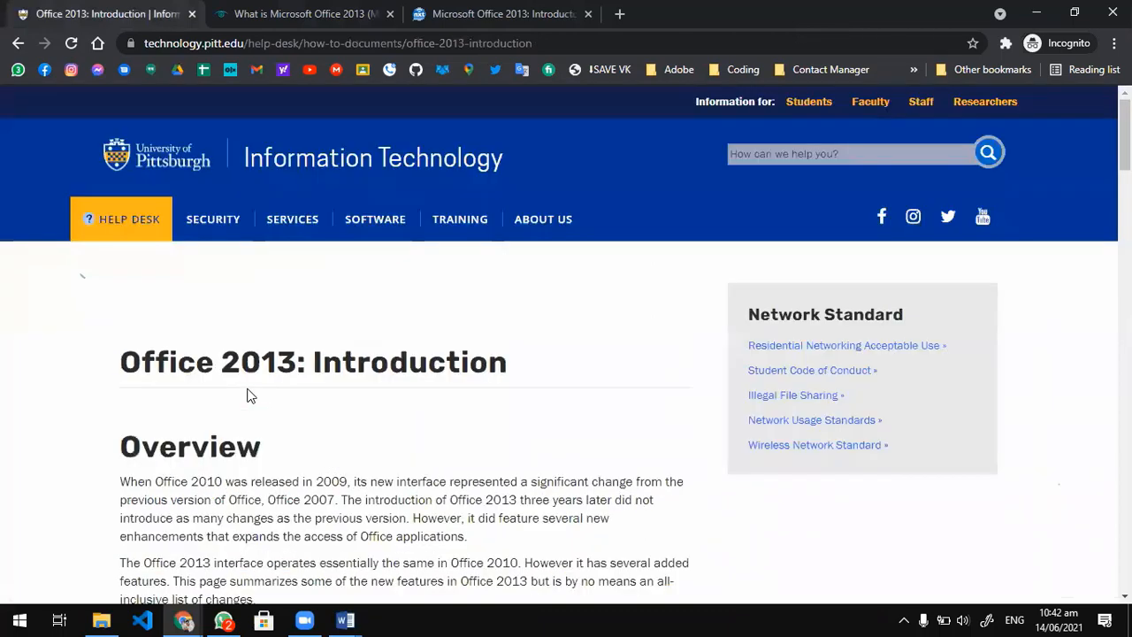
# Copy the Pittsburgh article from the "Office 2013: Introduction" heading through the Save & Send and Share menu comparison picture.
pyautogui.scroll(-2, 252, 400)
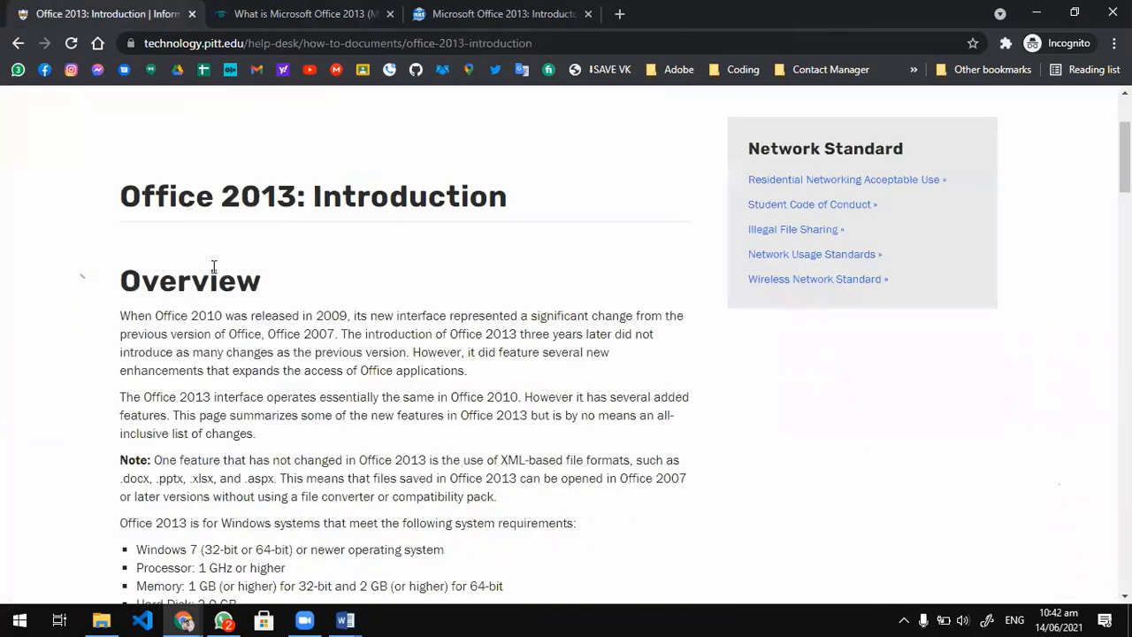
pyautogui.scroll(2, 167, 272)
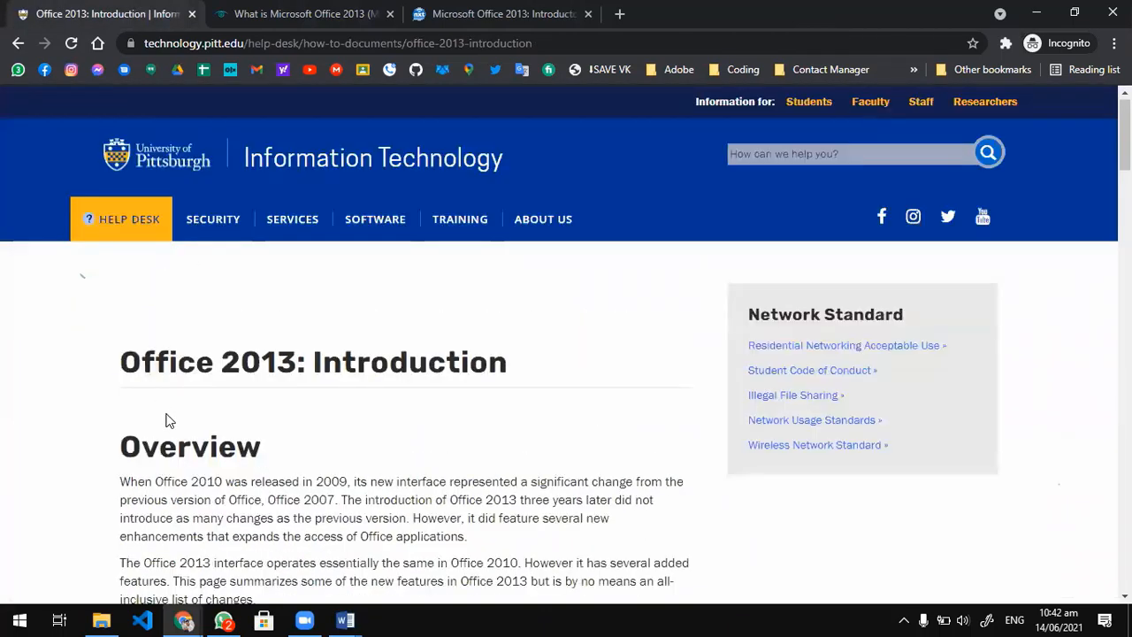
pyautogui.scroll(-20, 166, 414)
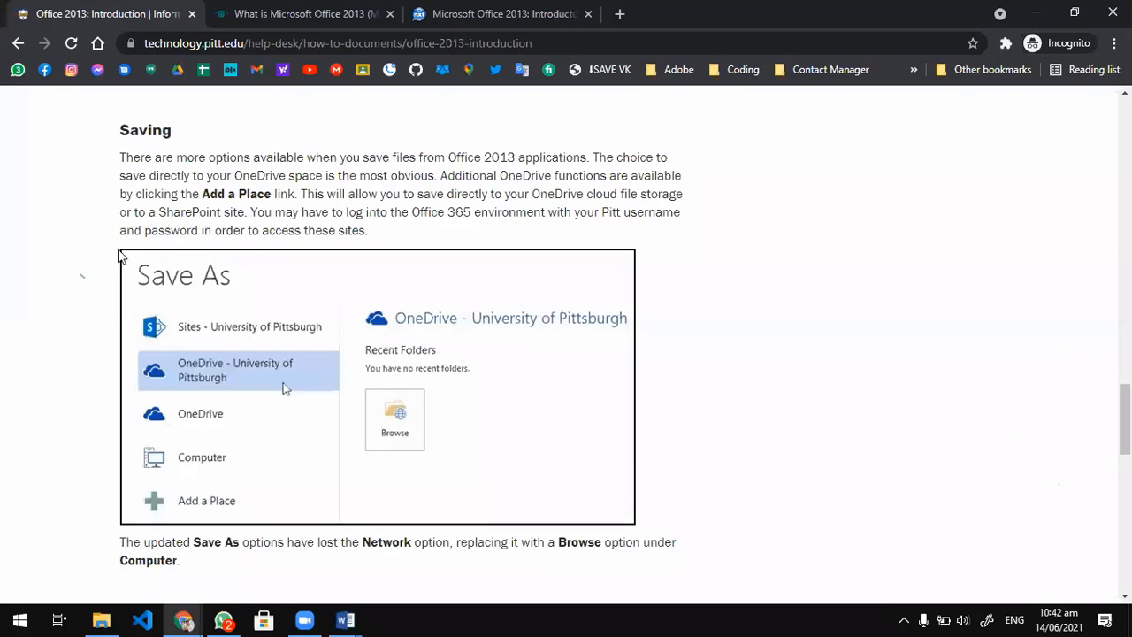
pyautogui.scroll(20, 172, 302)
pyautogui.moveTo(243, 600); pyautogui.dragTo(406, 619)
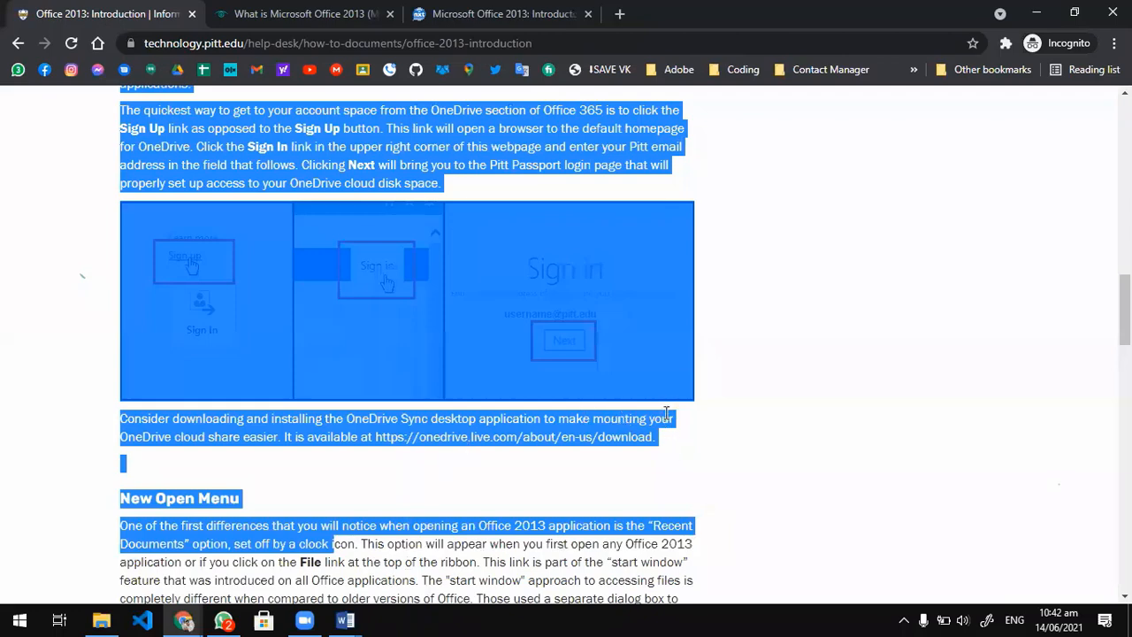
pyautogui.moveTo(667, 413); pyautogui.dragTo(671, 466)
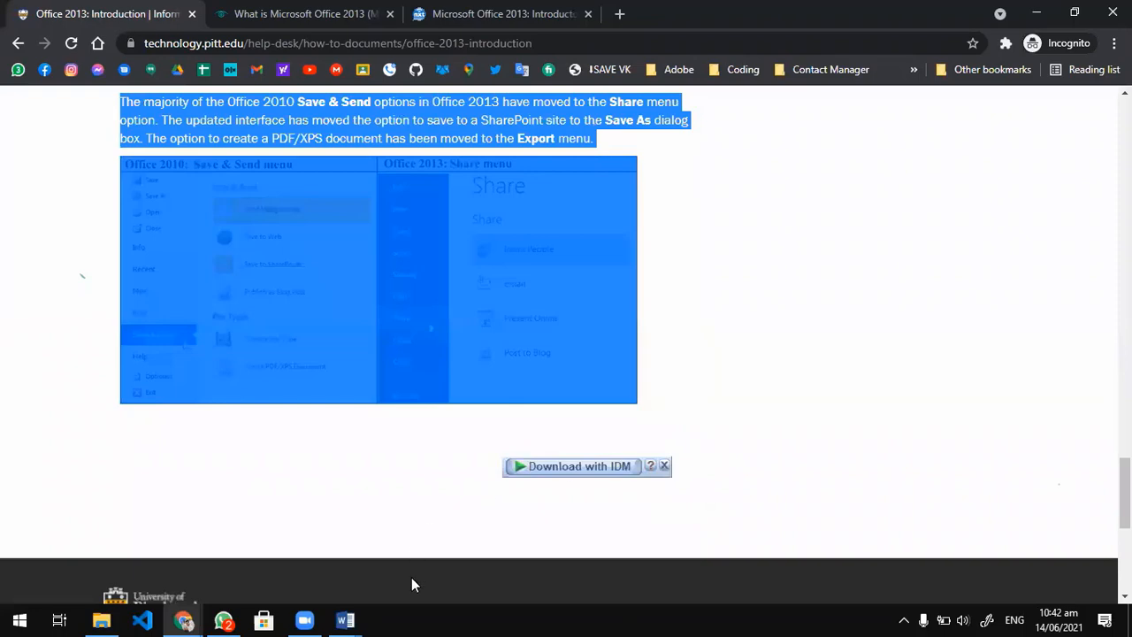
# Switch to Word, create a new blank document and paste the copied Pittsburgh article into it.
pyautogui.click(345, 620)
pyautogui.click(398, 555)
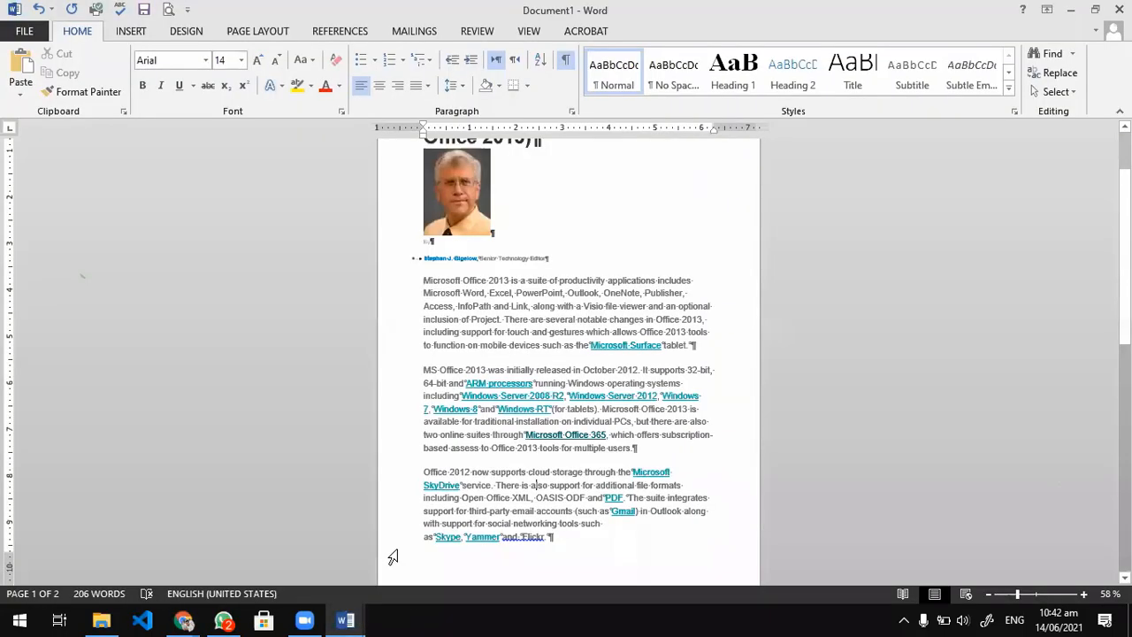
pyautogui.hotkey('ctrl', 'n')
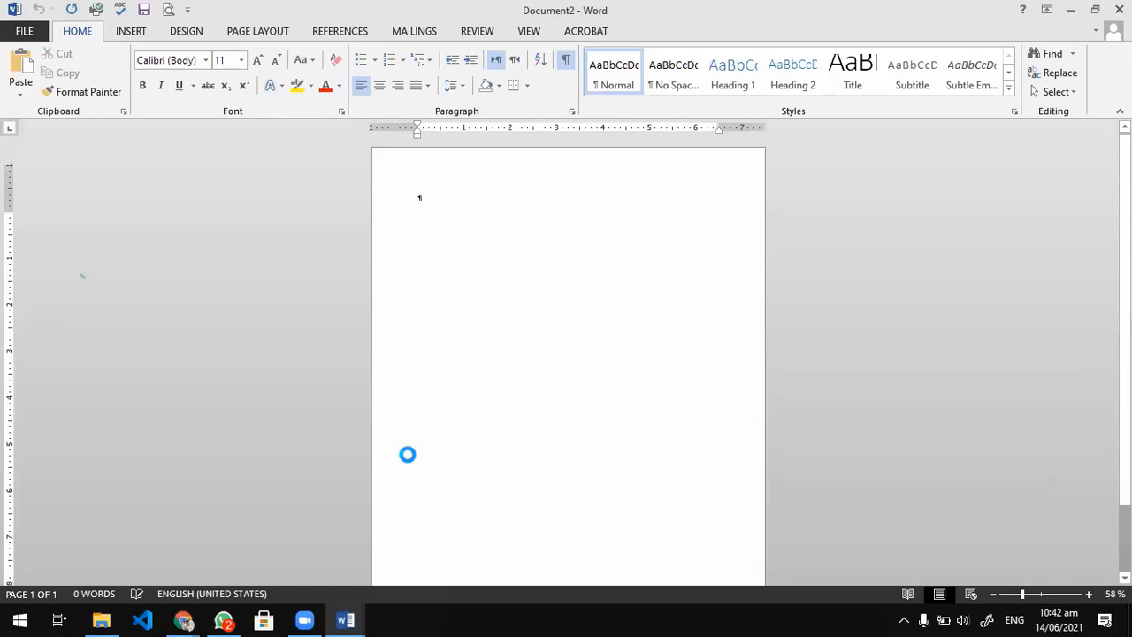
pyautogui.hotkey('ctrl', 'v')
# Look through the pages of the pasted article, from the Overview to the Save & Send section.
pyautogui.scroll(3, 442, 459)
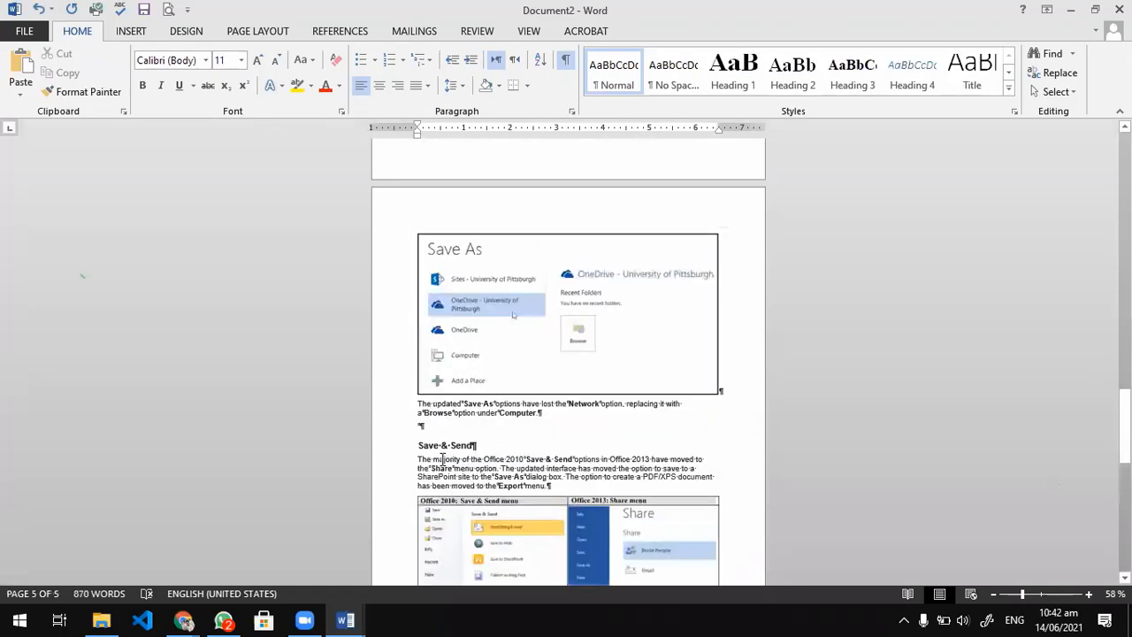
pyautogui.scroll(15, 443, 459)
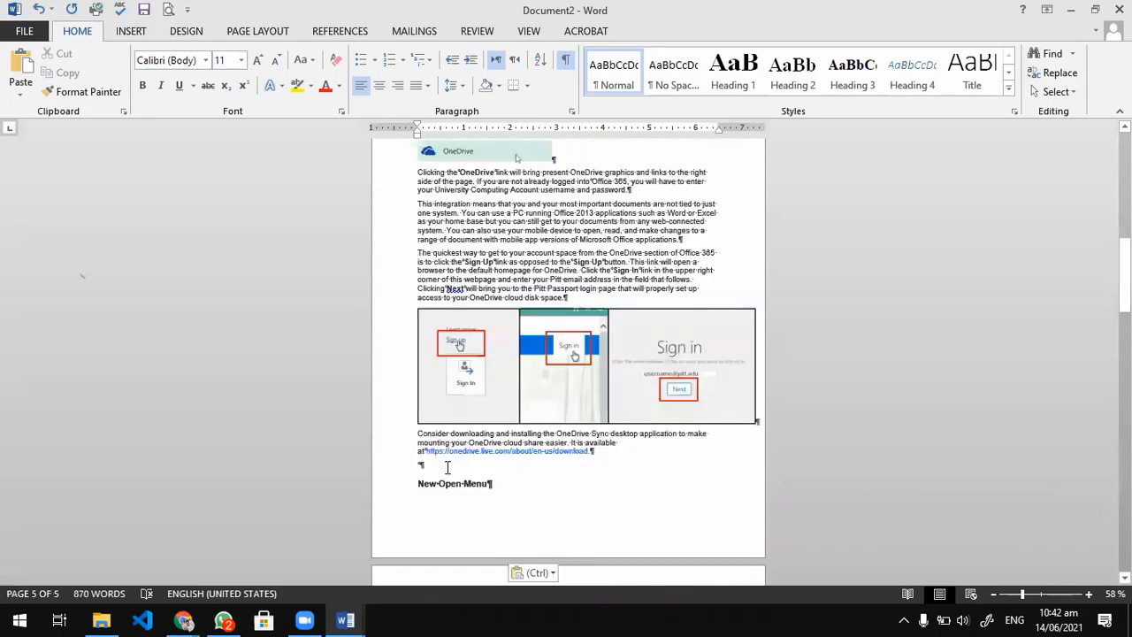
pyautogui.scroll(8, 448, 467)
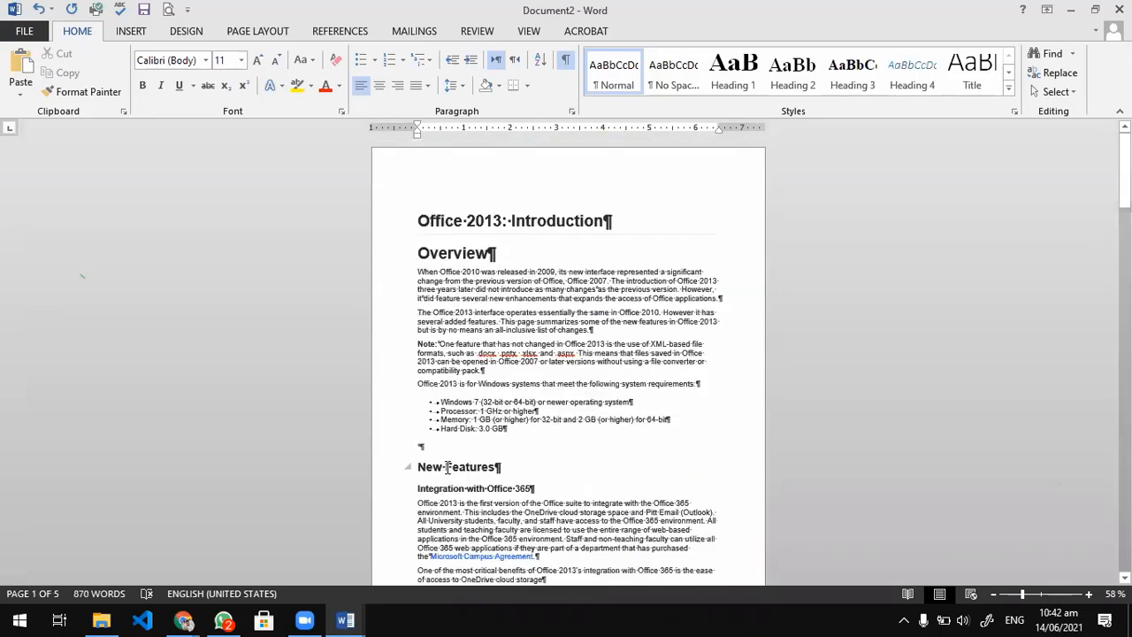
pyautogui.scroll(-15, 448, 467)
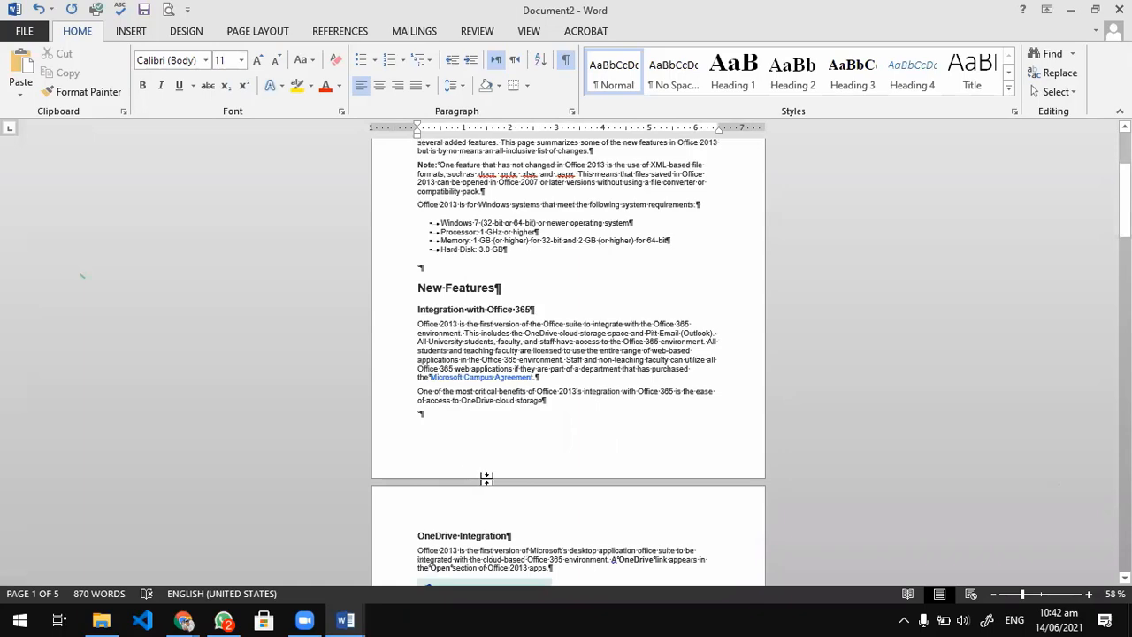
pyautogui.scroll(-6, 494, 484)
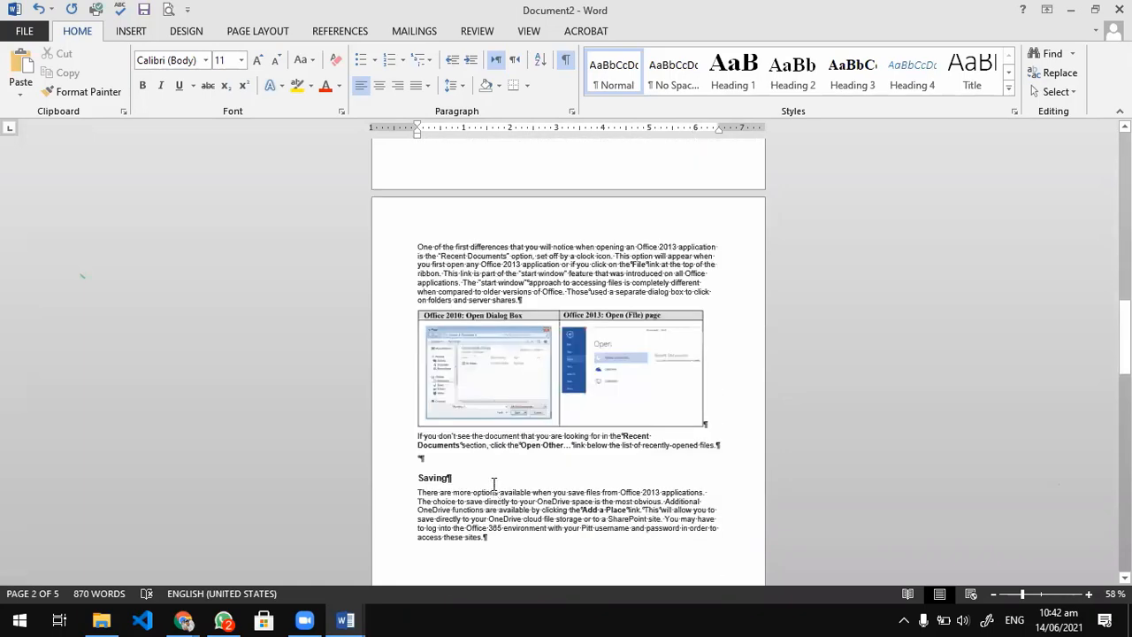
pyautogui.scroll(5, 495, 483)
pyautogui.scroll(15, 494, 483)
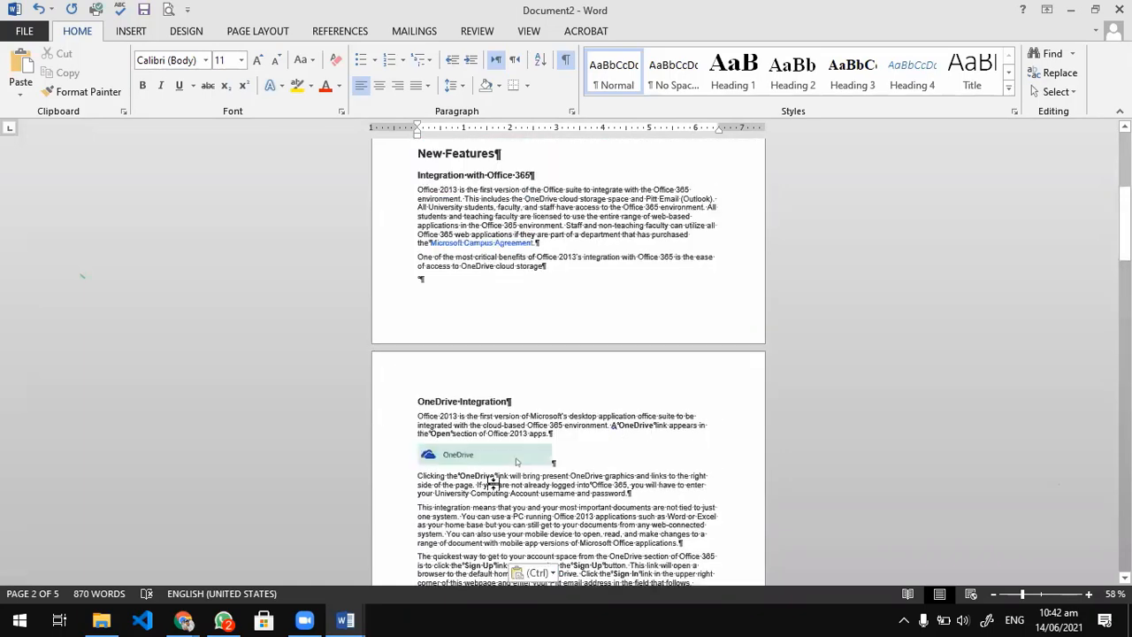
pyautogui.scroll(-15, 495, 484)
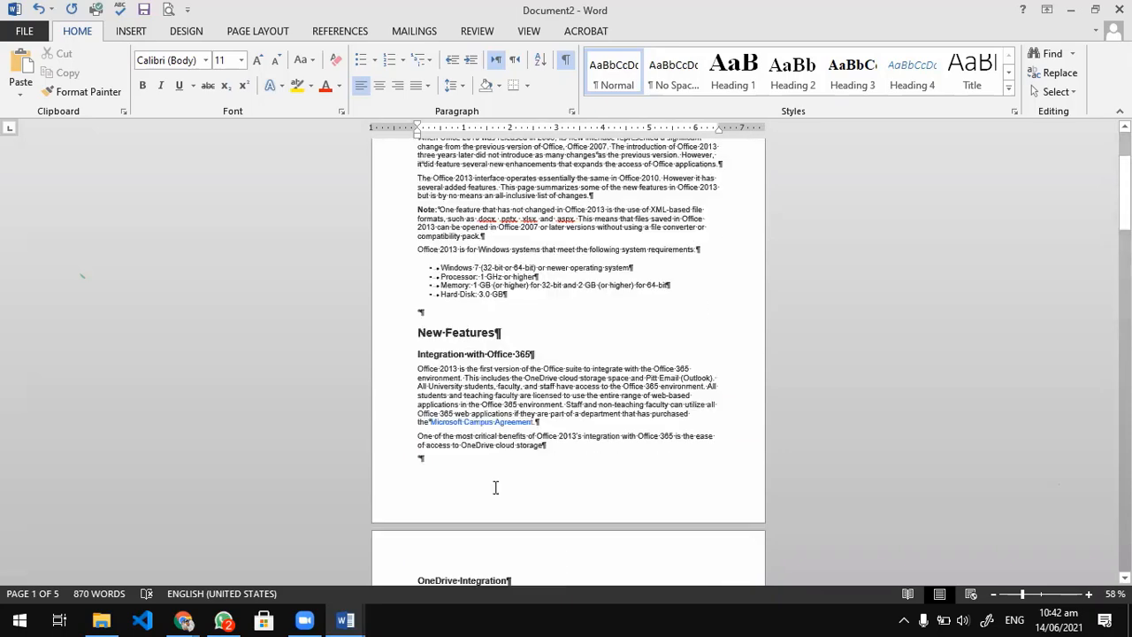
pyautogui.scroll(-20, 495, 489)
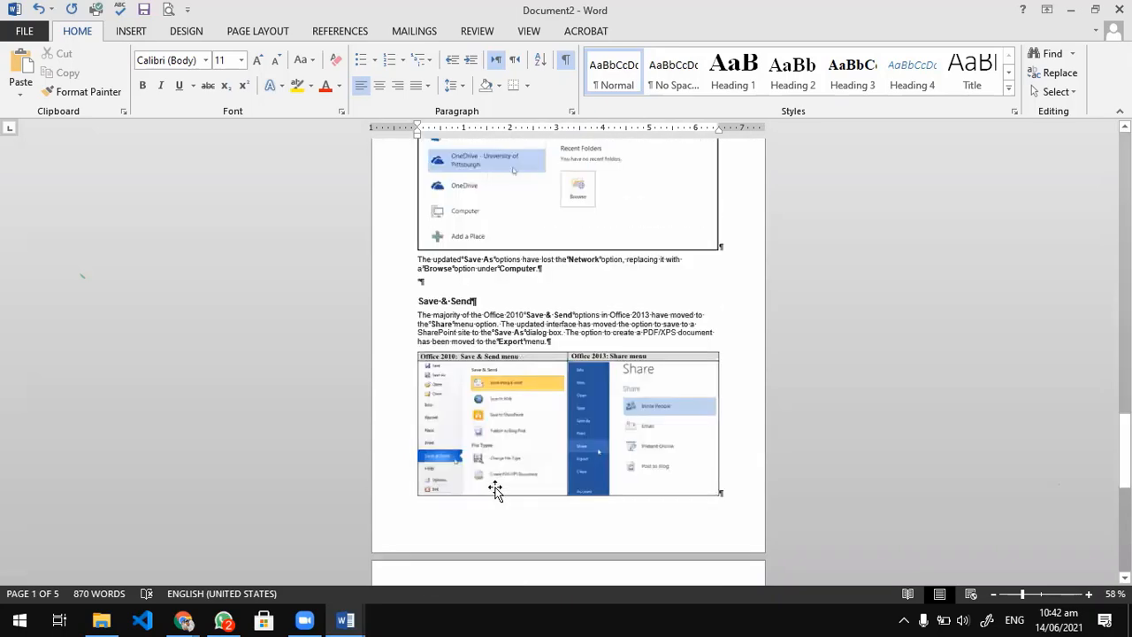
# Delete the leftover text on the last page, after the Save & Send and Share menu picture, and return to the document's start.
pyautogui.scroll(5, 498, 487)
pyautogui.moveTo(520, 528); pyautogui.dragTo(414, 434)
pyautogui.press('Delete')
pyautogui.scroll(3, 411, 454)
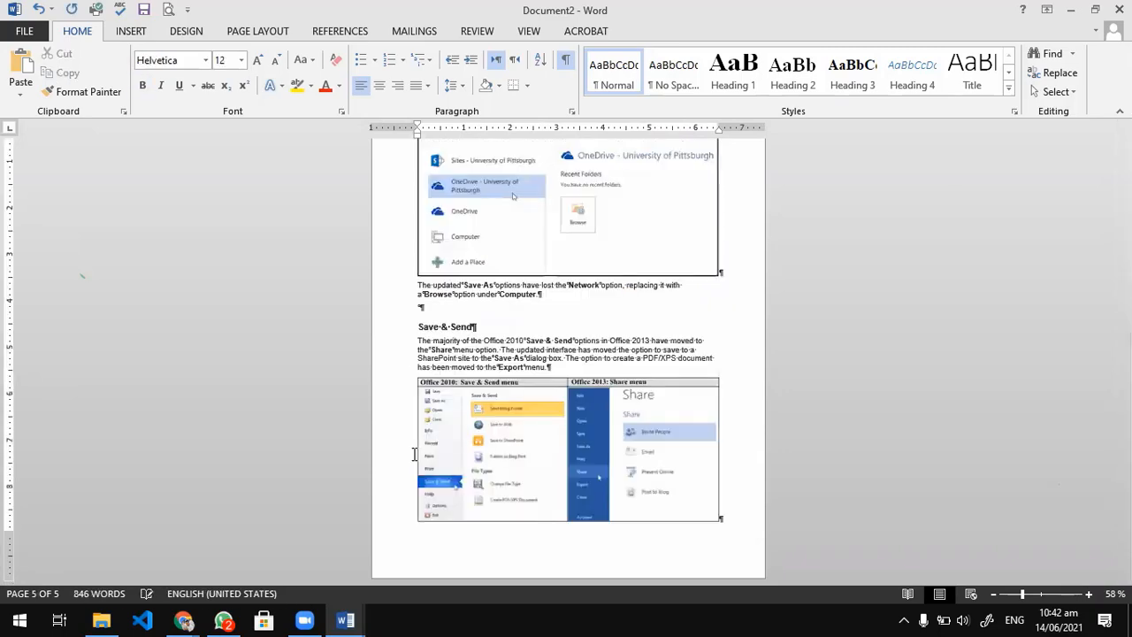
pyautogui.scroll(6, 419, 404)
pyautogui.scroll(6, 430, 410)
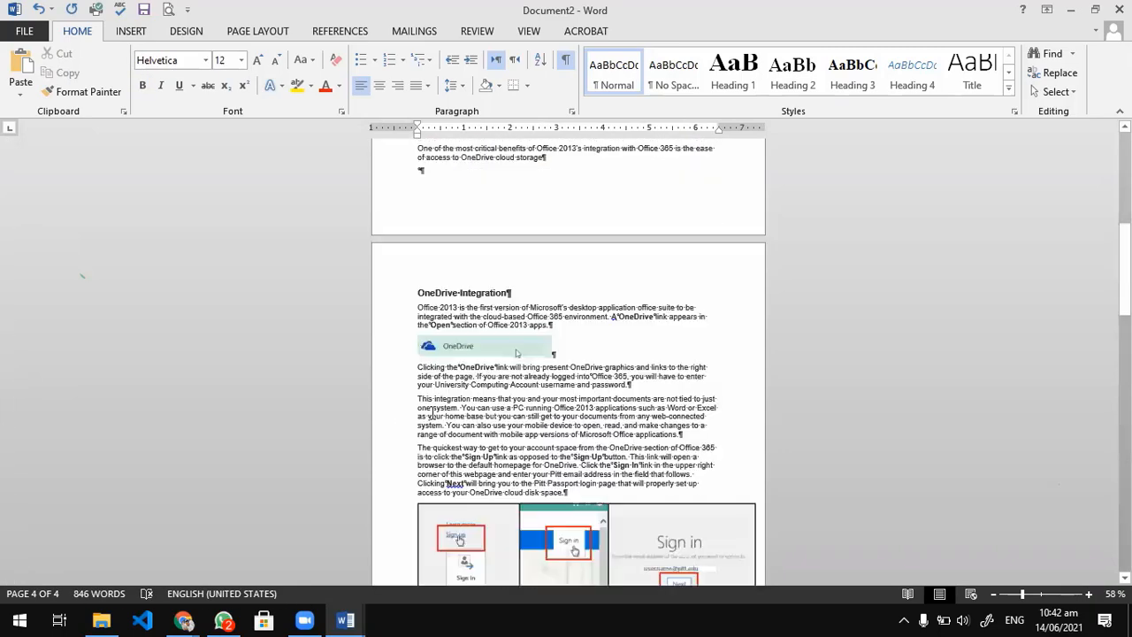
pyautogui.scroll(5, 432, 414)
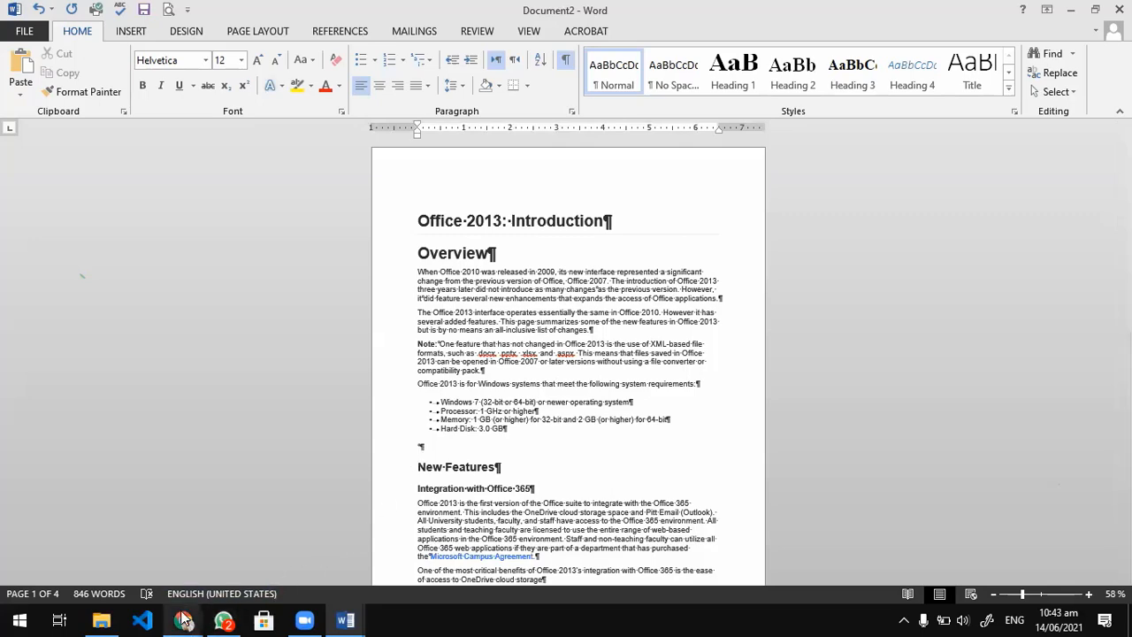
# Switch to Chrome, look over the open Office 2013 pages and turn the Microsoft Office 2013 Introductory e-book back to its cover.
pyautogui.moveTo(183, 619)
pyautogui.click(246, 550)
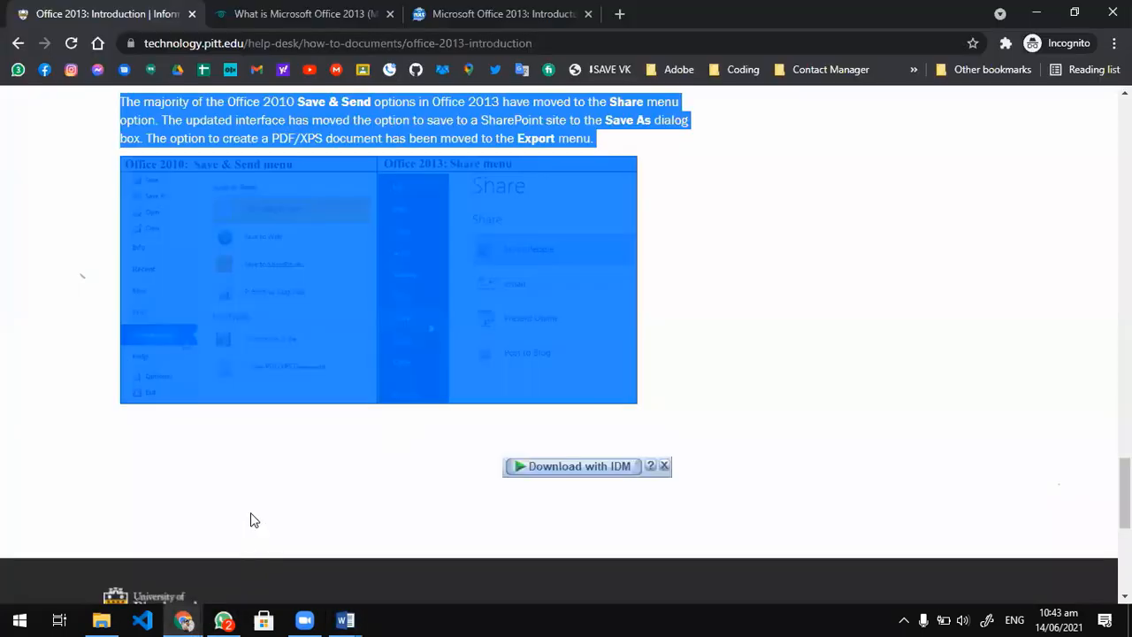
pyautogui.scroll(20, 250, 502)
pyautogui.scroll(10, 250, 500)
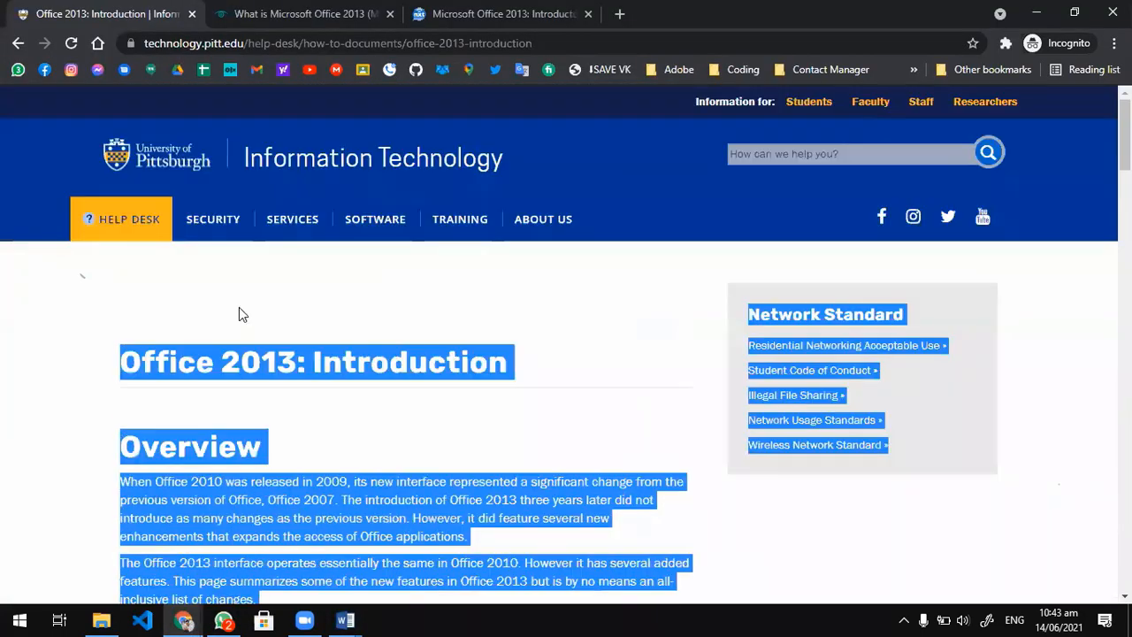
pyautogui.click(265, 11)
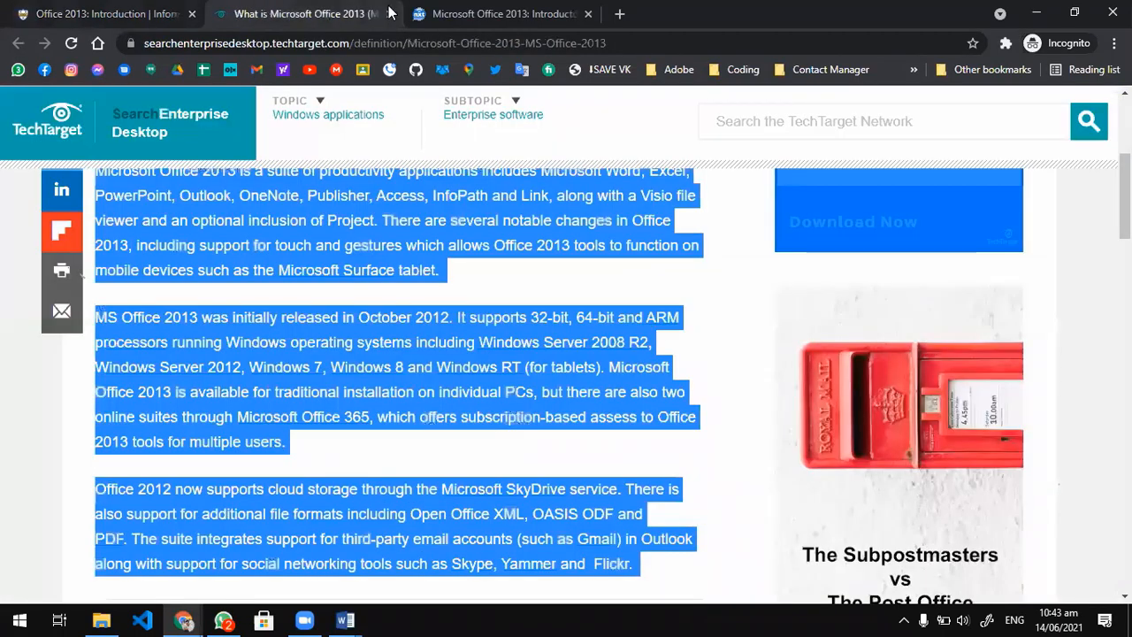
pyautogui.click(501, 14)
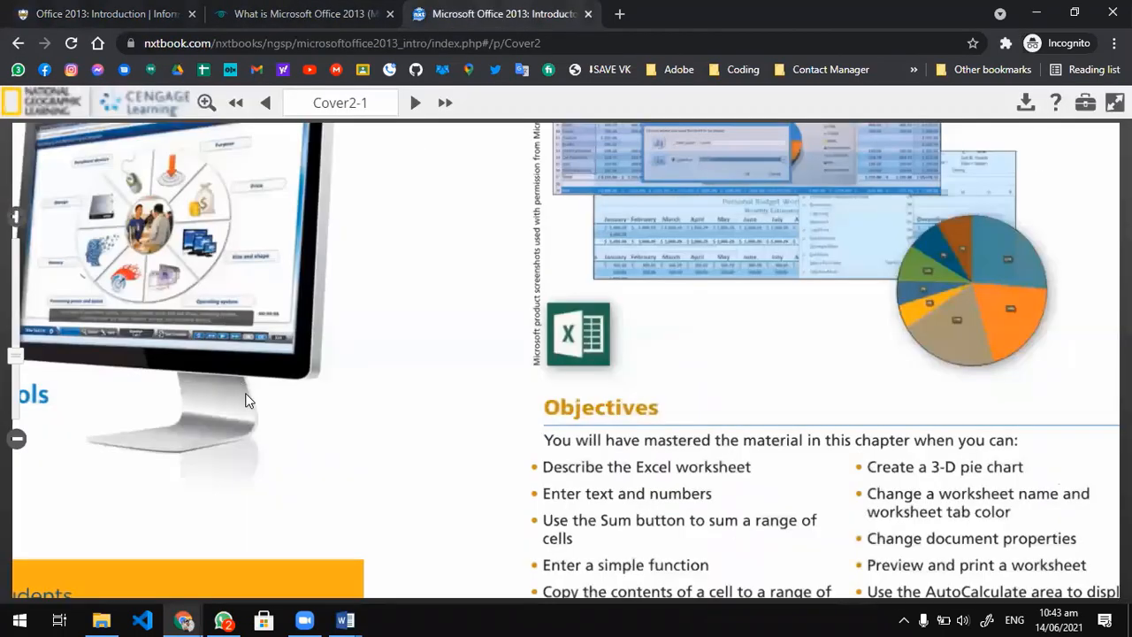
pyautogui.scroll(3, 250, 398)
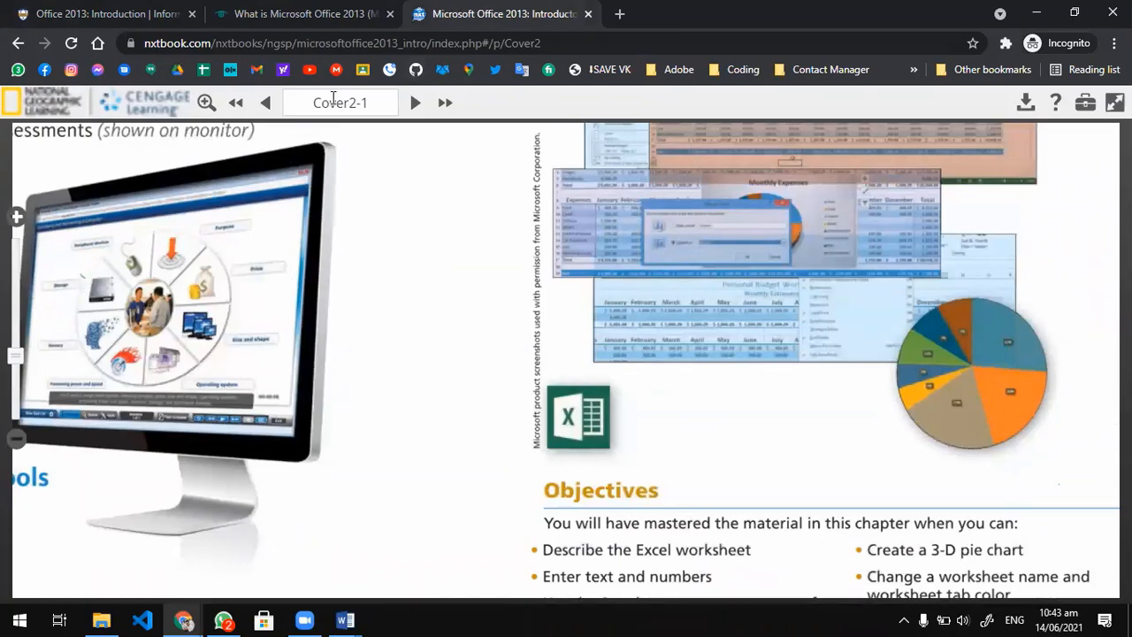
pyautogui.click(265, 103)
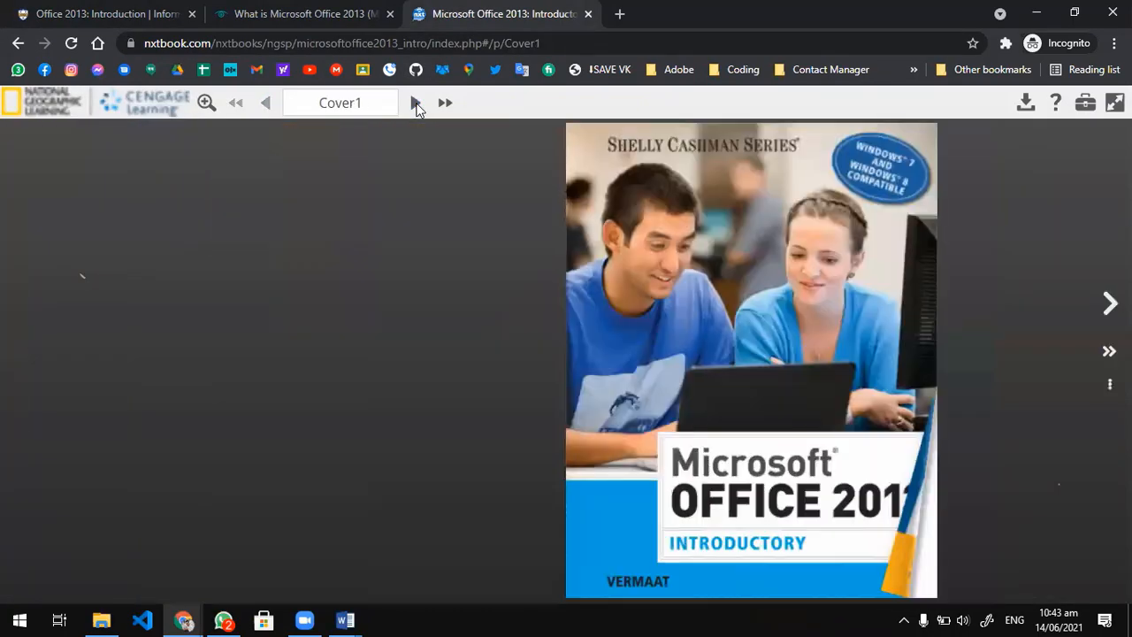
# Turn the e-book forward from its cover, switch to Word and look through the pasted article down to its last page.
pyautogui.click(413, 103)
pyautogui.click(423, 103)
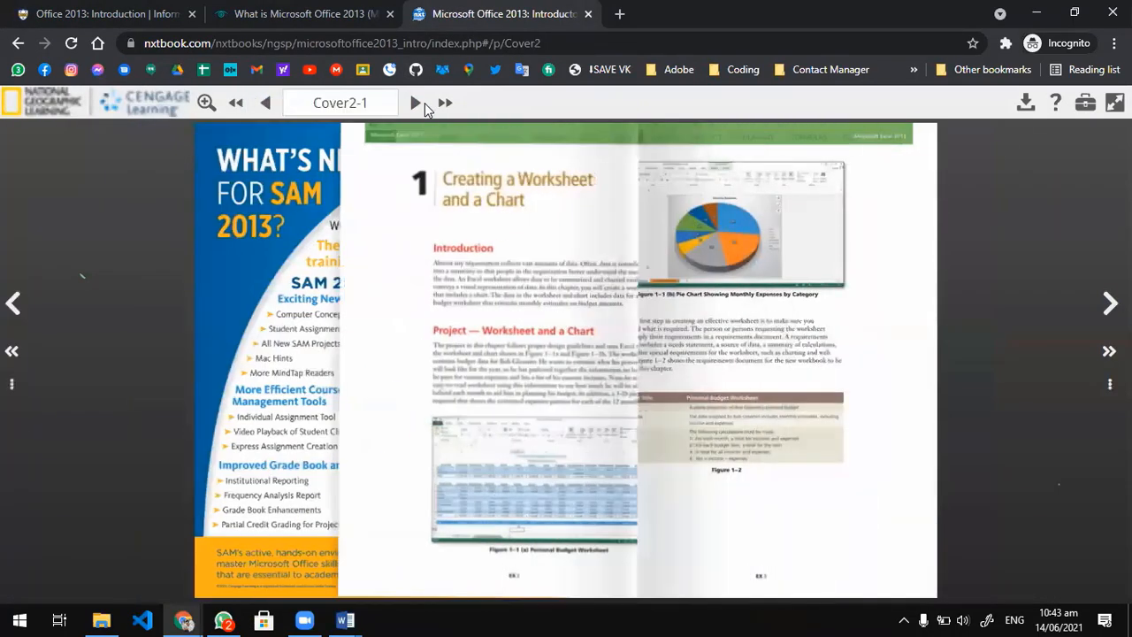
pyautogui.click(1040, 13)
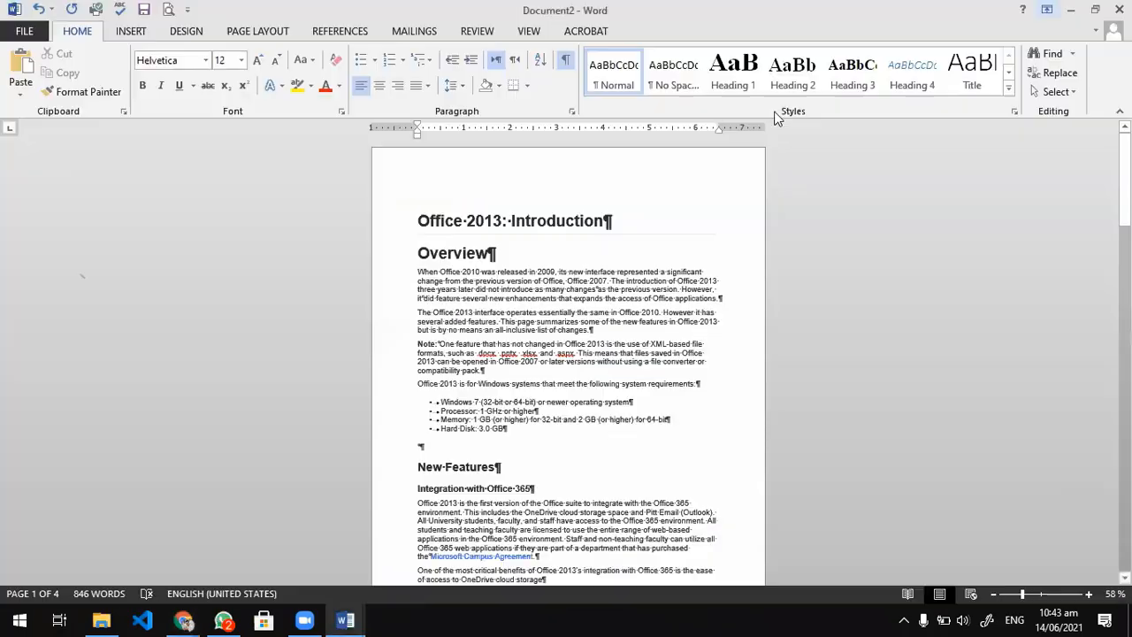
pyautogui.scroll(-5, 504, 392)
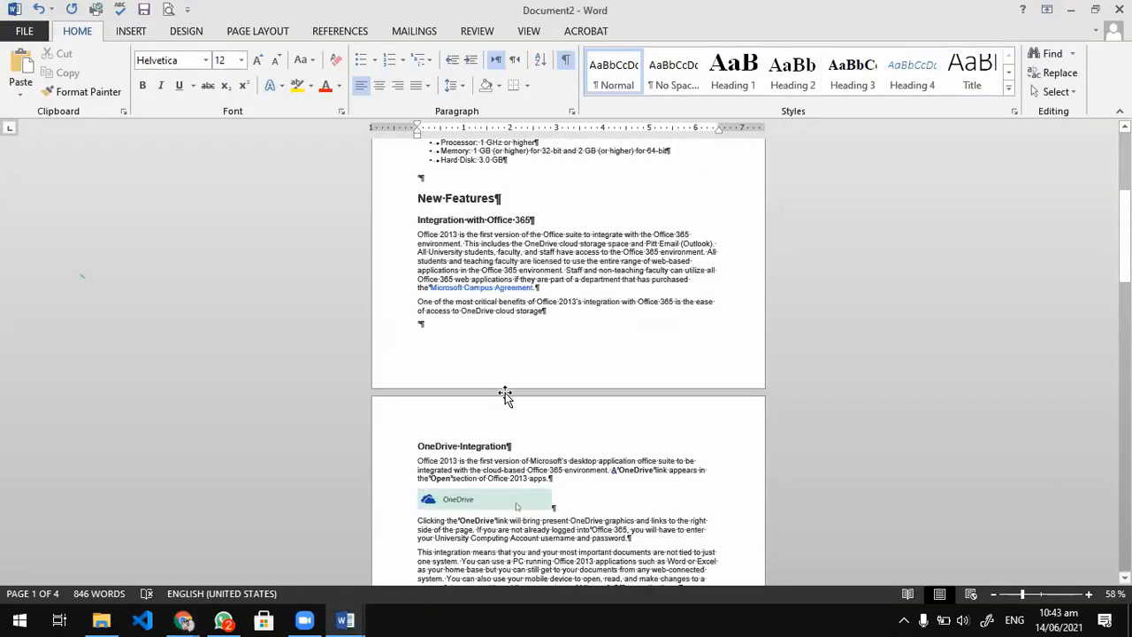
pyautogui.scroll(-5, 504, 392)
pyautogui.scroll(-3, 508, 395)
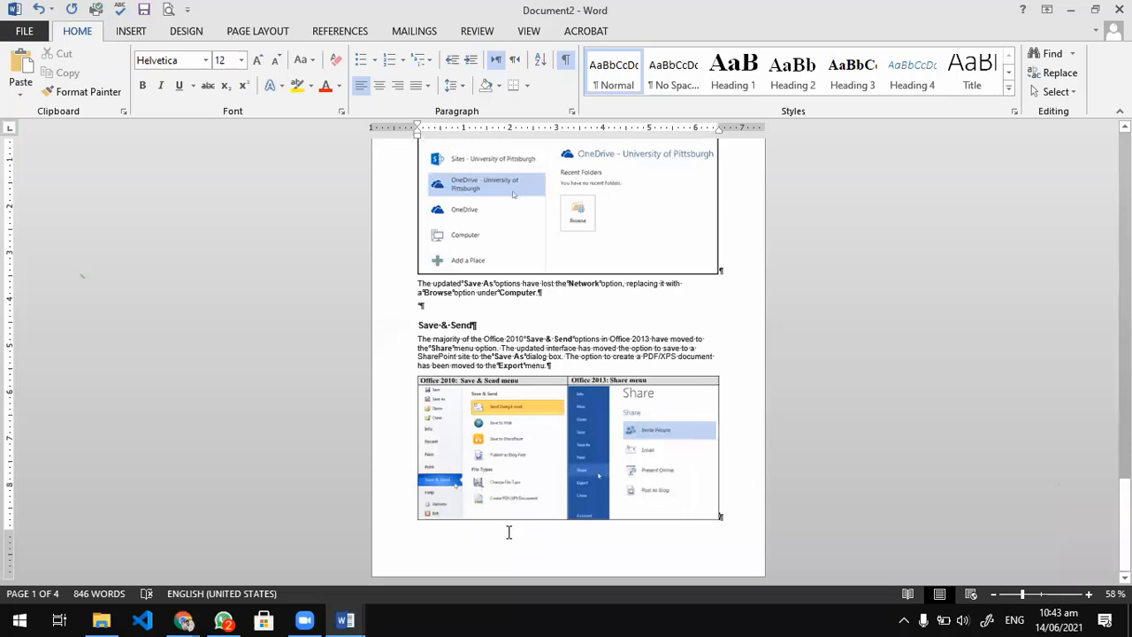
# Create a new blank document and look up the Webdings and Wingdings fonts among the Symbol dialog's fonts without inserting a symbol.
pyautogui.hotkey('ctrl', 'n')
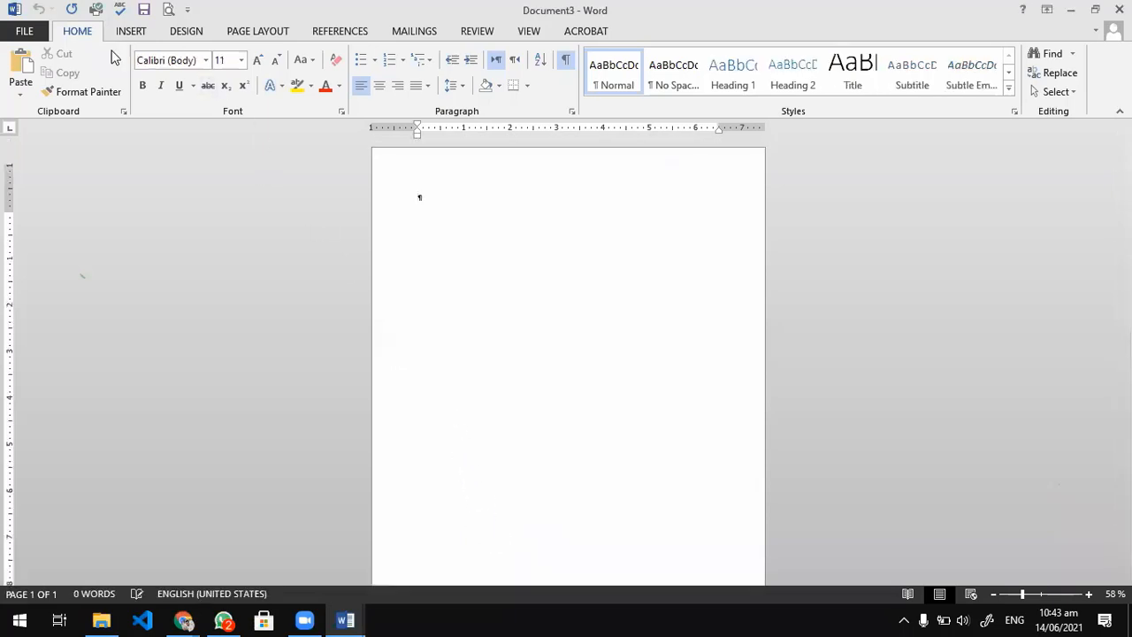
pyautogui.click(131, 34)
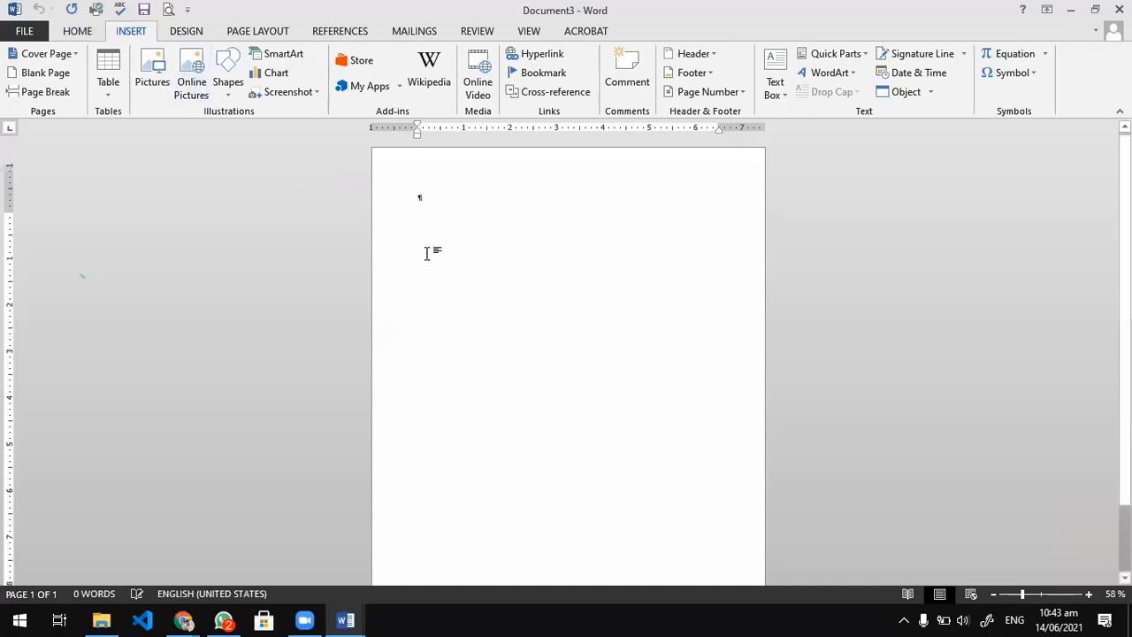
pyautogui.scroll(4, 414, 195)
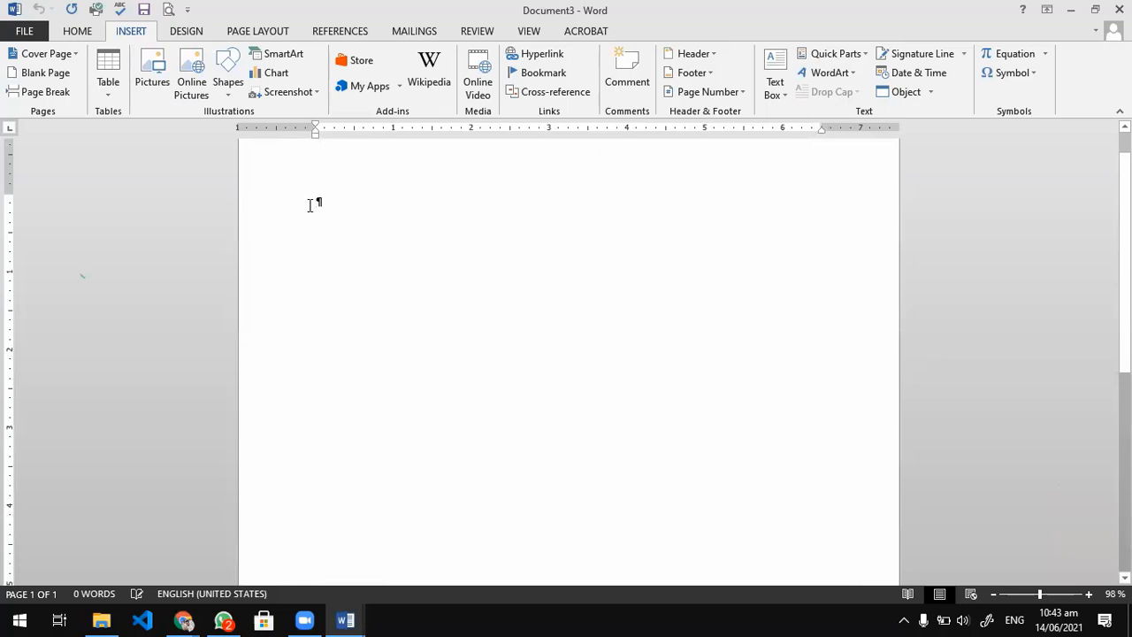
pyautogui.click(996, 78)
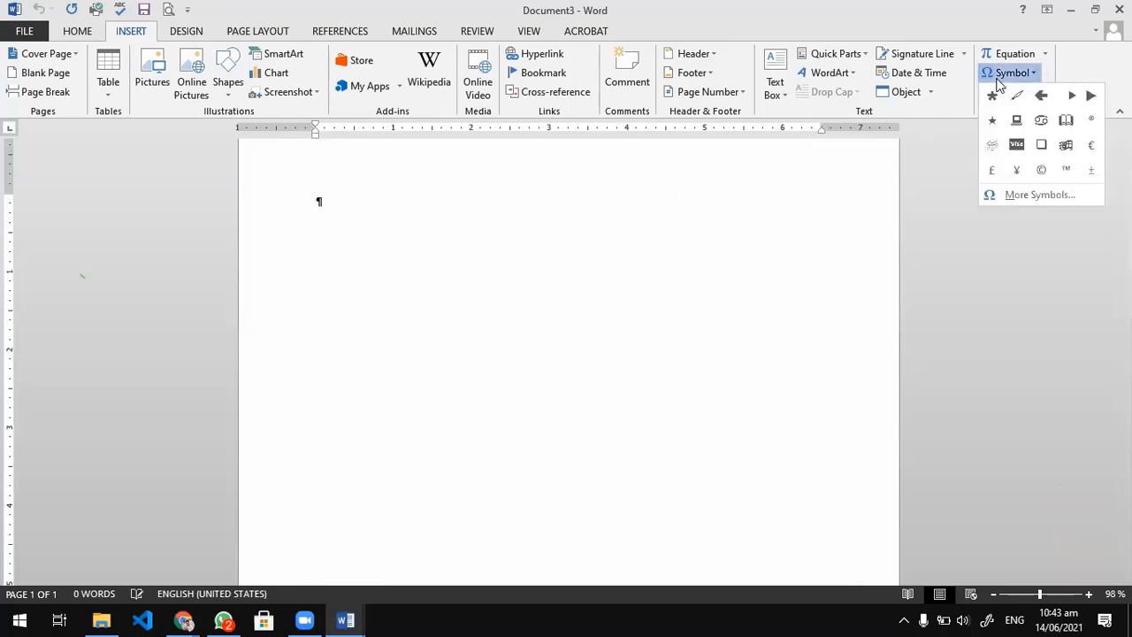
pyautogui.click(1024, 193)
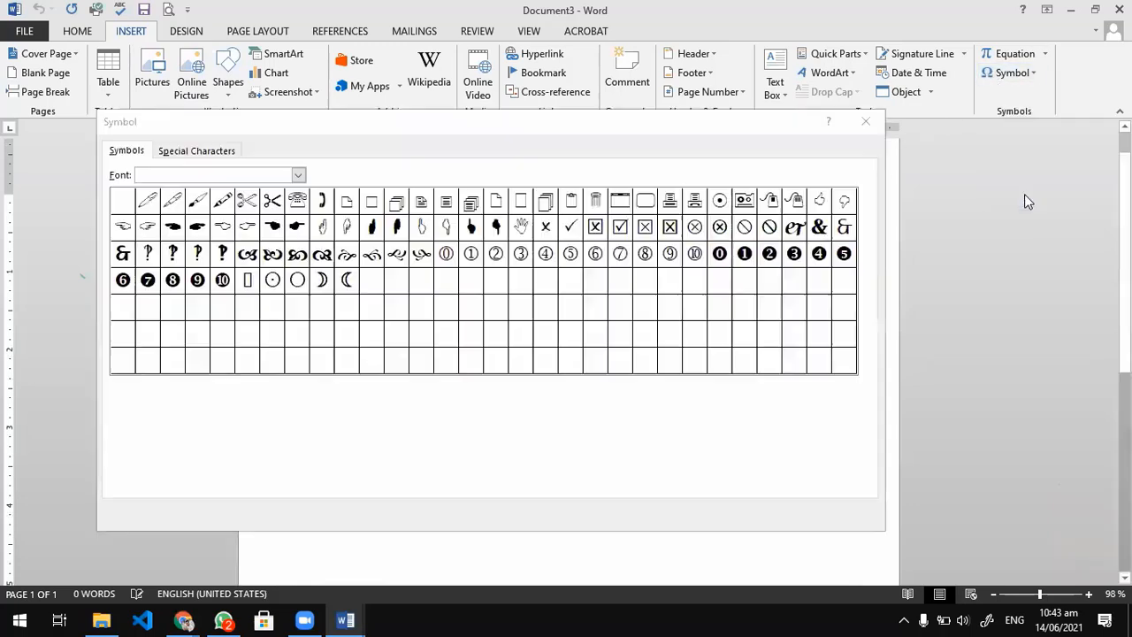
pyautogui.click(299, 176)
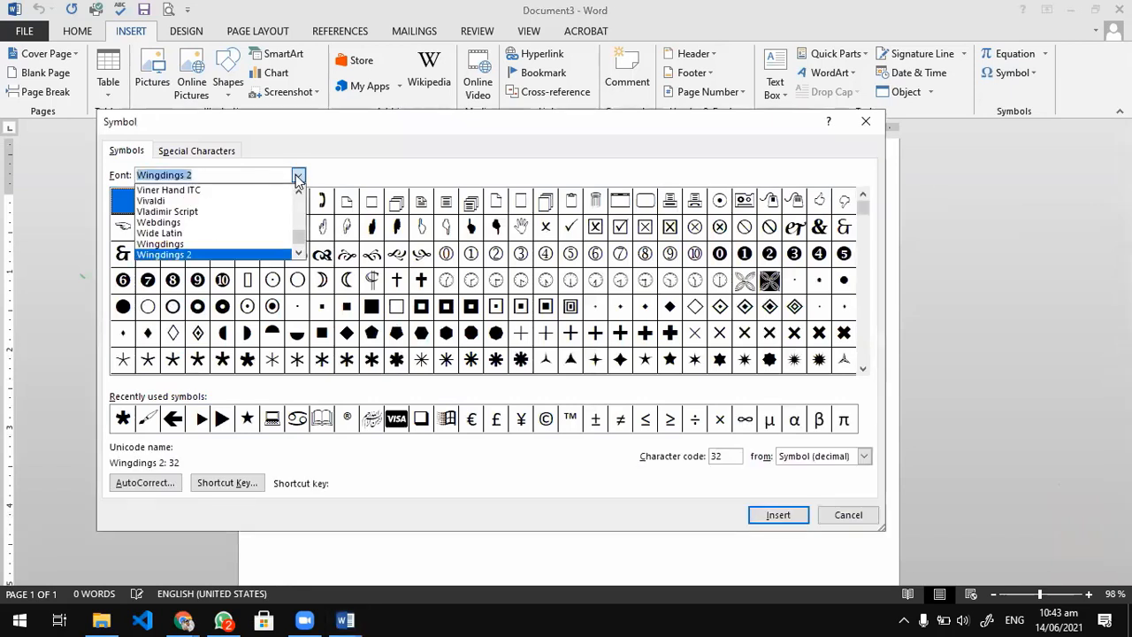
pyautogui.click(300, 254)
pyautogui.click(300, 253)
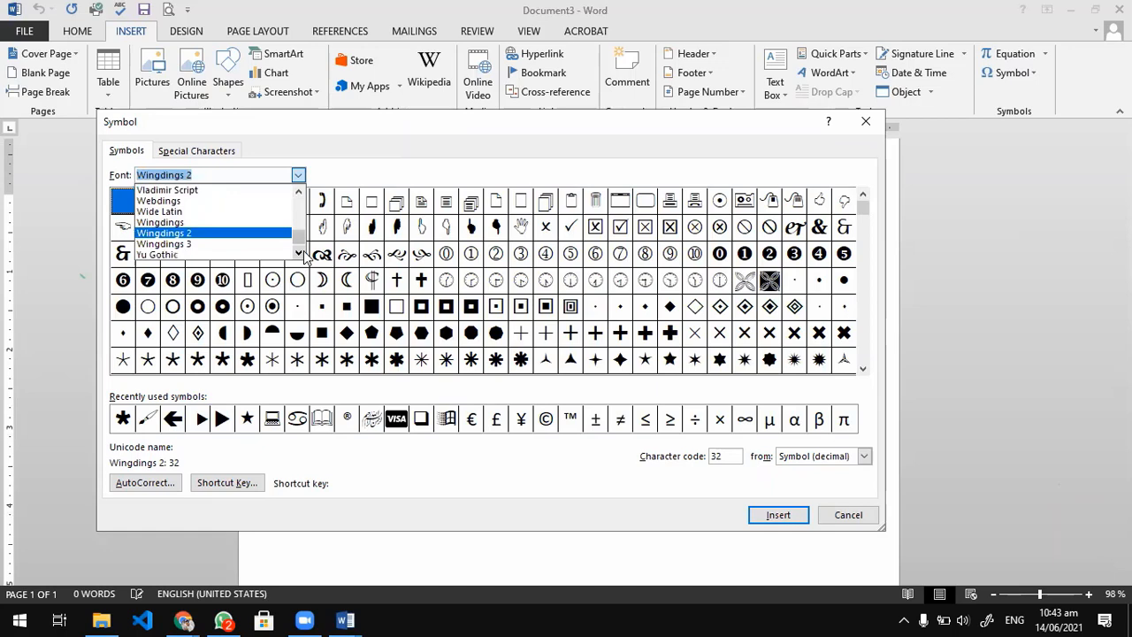
pyautogui.click(840, 515)
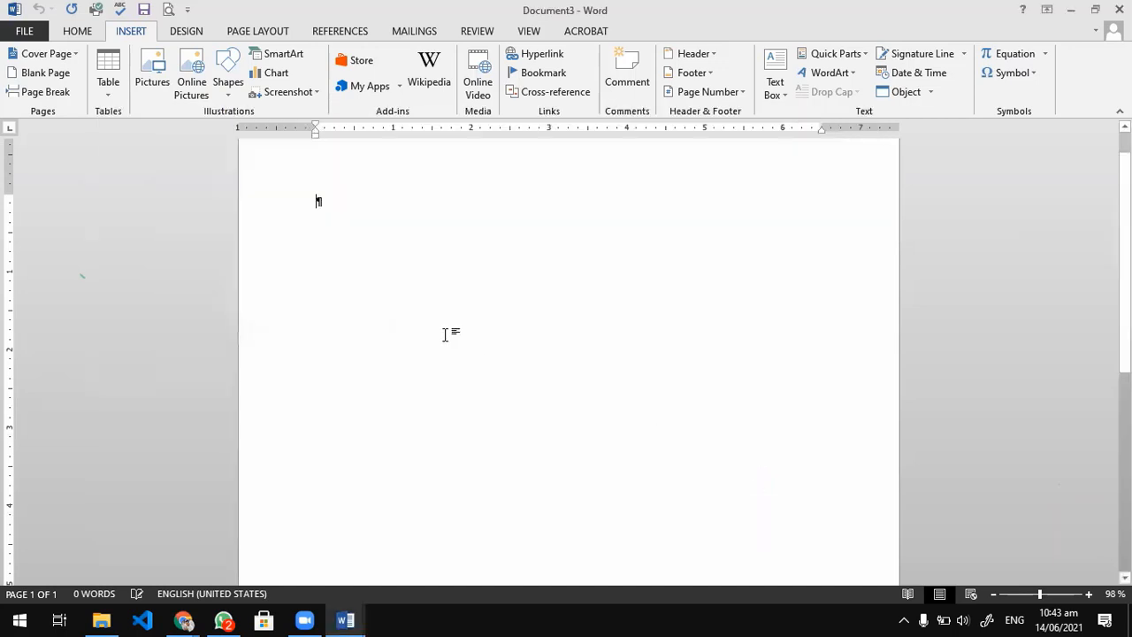
# Write the symbol font names Webdings, Wingdings, Wingdings 2 and Wingdings 3 on four separate lines.
pyautogui.write('webdings')
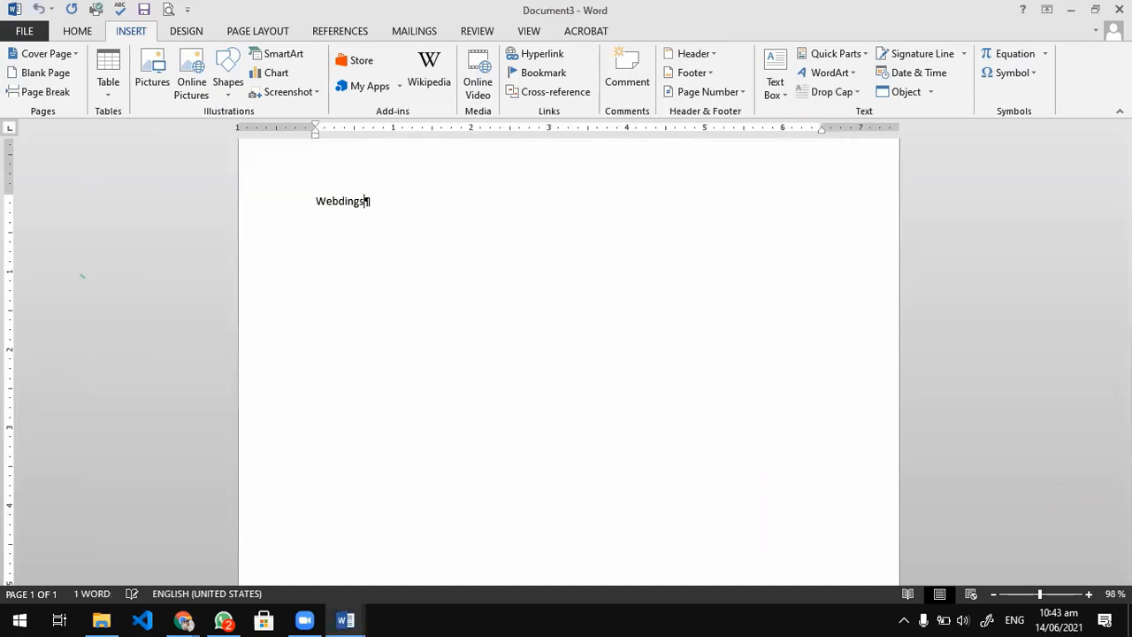
pyautogui.press('Return')
pyautogui.write('Wind')
pyautogui.write('ding')
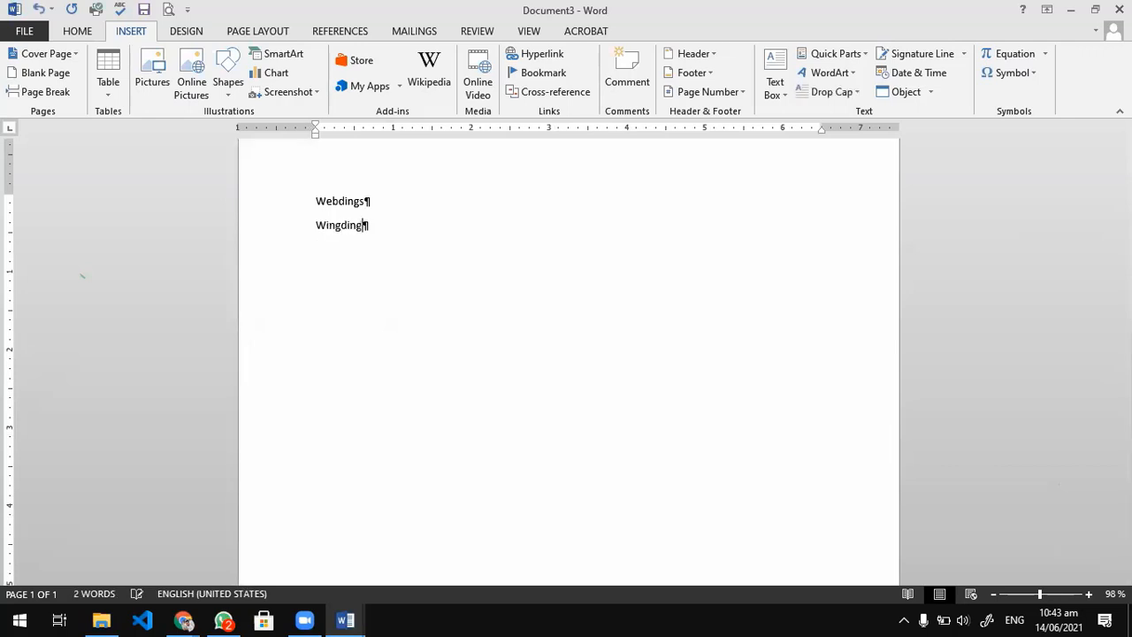
pyautogui.write('s')
pyautogui.press('Return')
pyautogui.write('Wingding')
pyautogui.press('Return')
pyautogui.write('Wing')
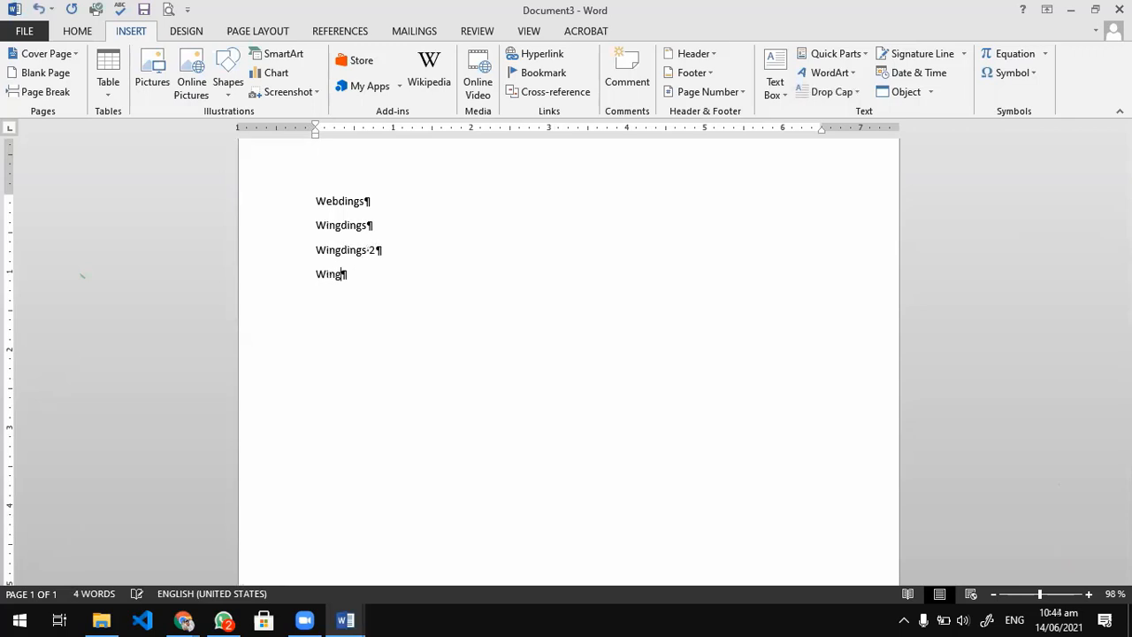
pyautogui.write('dingd 3')
# Enlarge the text of all four font name lines to size 22.
pyautogui.moveTo(404, 293); pyautogui.dragTo(293, 200)
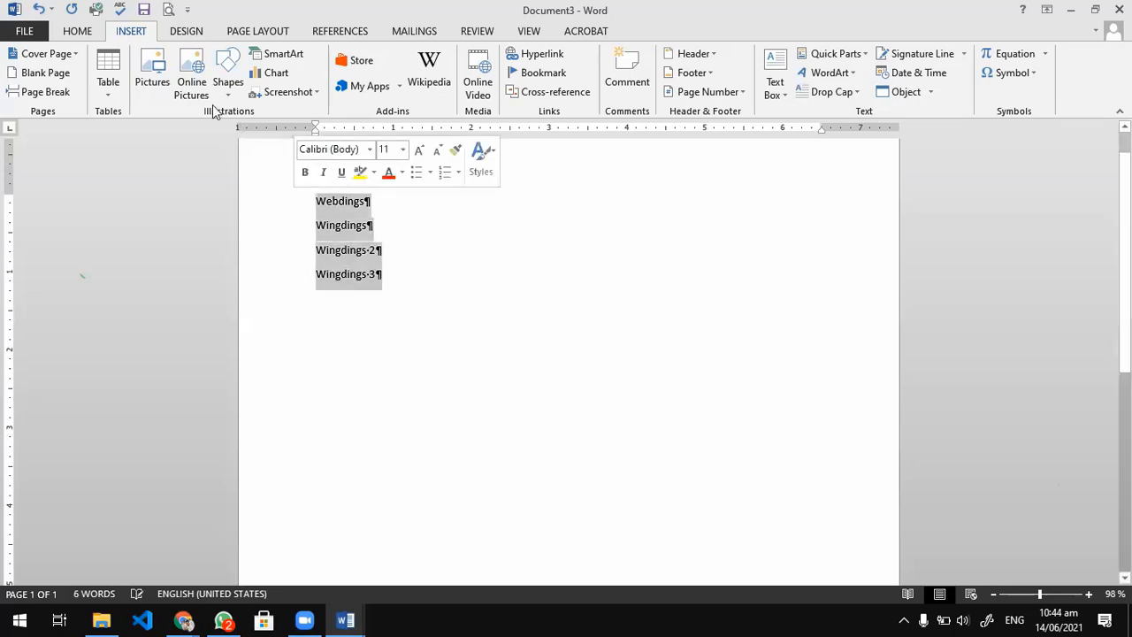
pyautogui.click(81, 39)
pyautogui.hotkey('ctrl', 'shift', '.')
pyautogui.hotkey('ctrl', 'shift', '.')
pyautogui.hotkey('ctrl', 'shift', '.')
pyautogui.hotkey('ctrl', 'shift', '.')
pyautogui.hotkey('ctrl', 'shift', '.')
pyautogui.hotkey('ctrl', 'shift', '.')
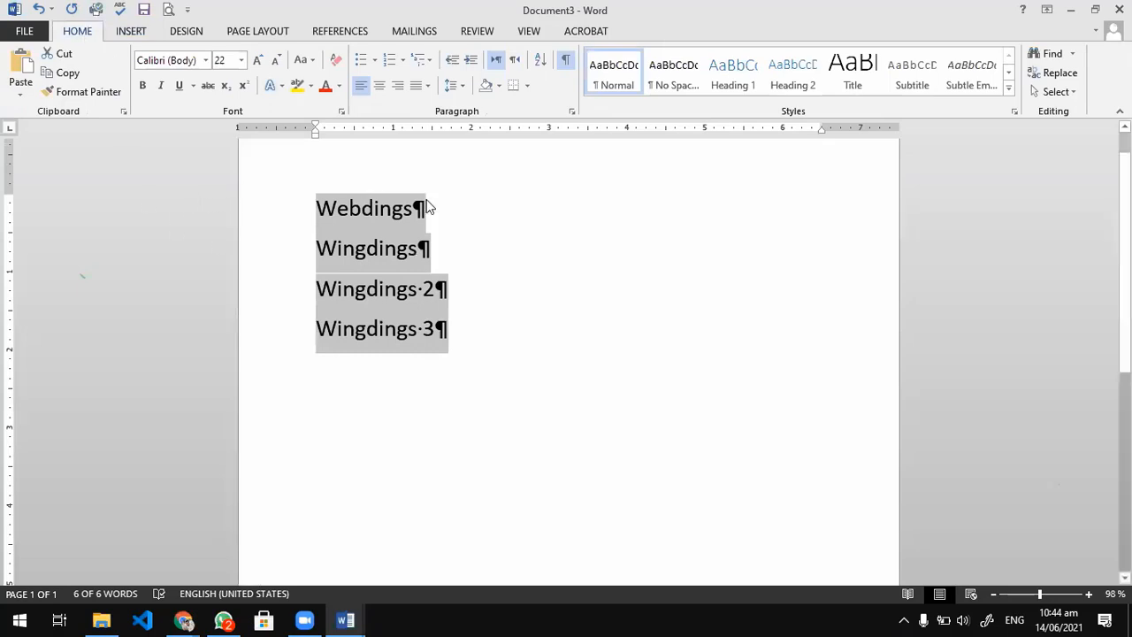
pyautogui.click(350, 229)
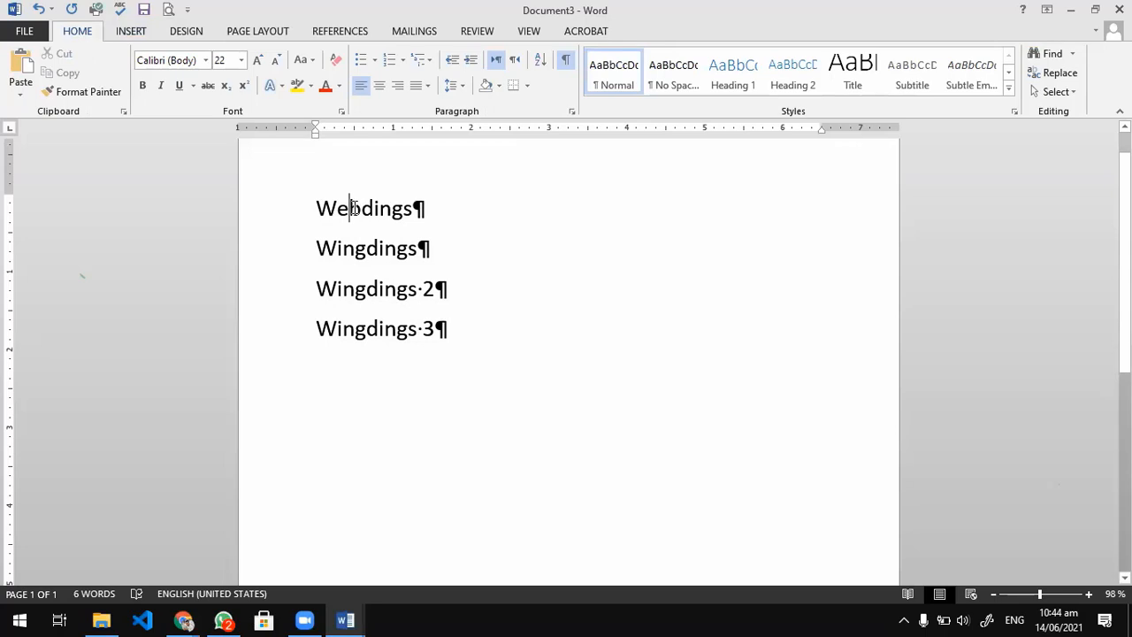
# Insert the Wingdings envelope symbol, character code 42, on a new line below Wingdings 3.
pyautogui.click(345, 373)
pyautogui.press('Return')
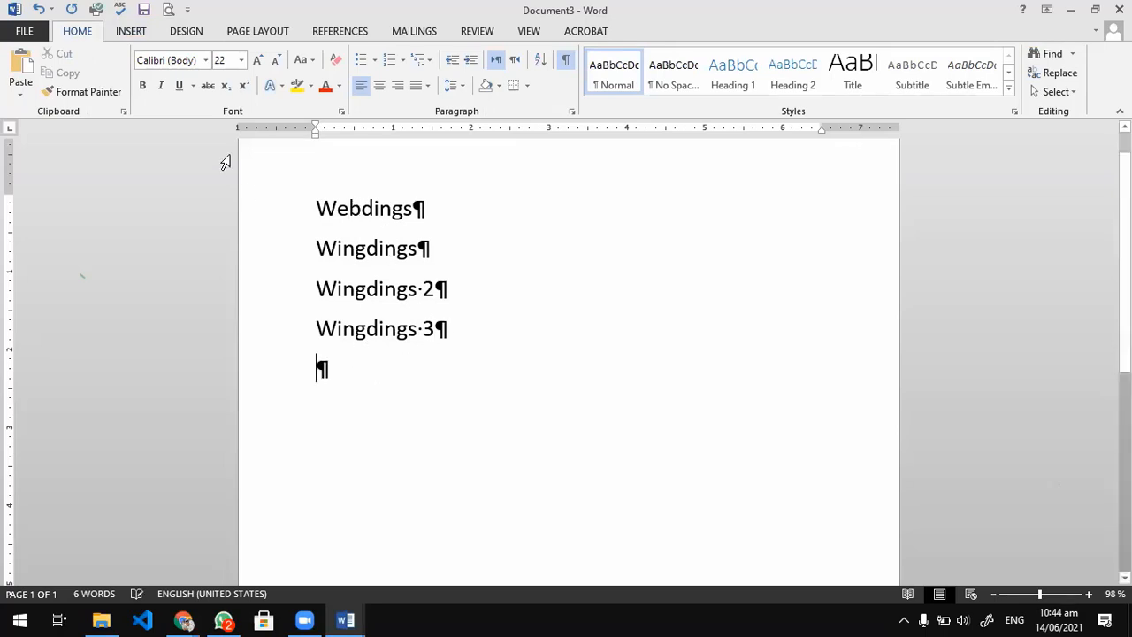
pyautogui.click(131, 30)
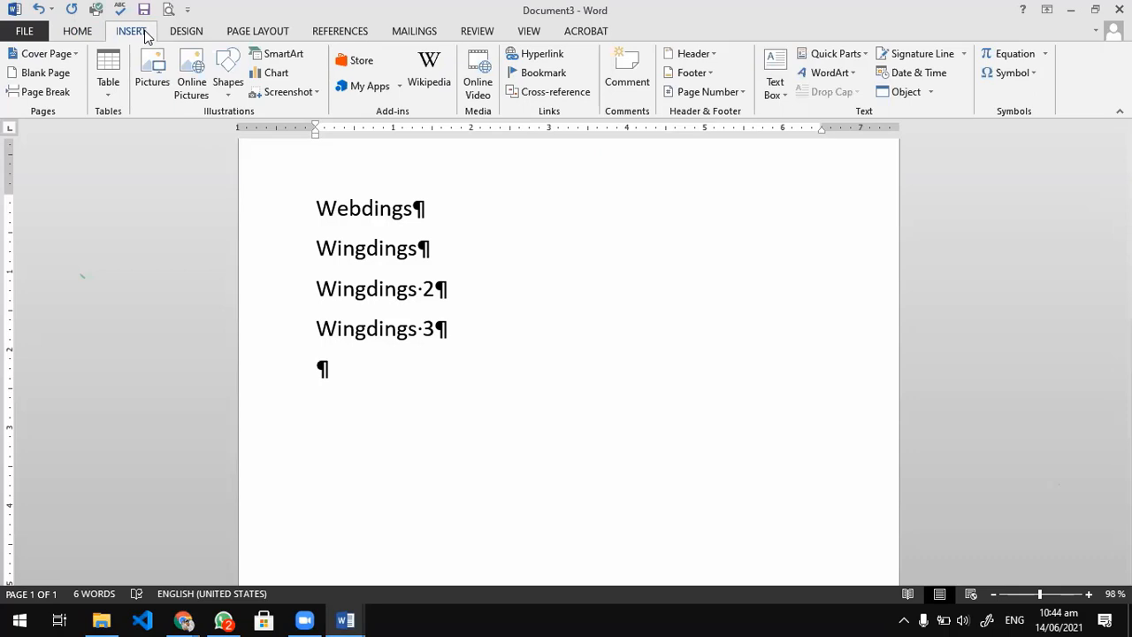
pyautogui.click(1015, 76)
pyautogui.click(1034, 193)
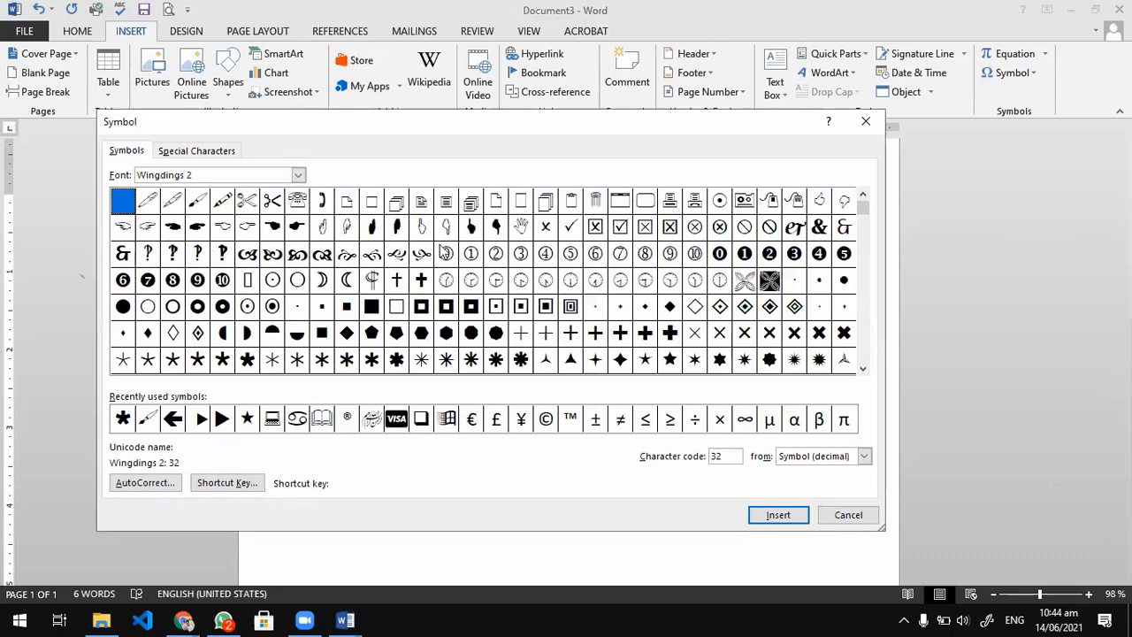
pyautogui.click(670, 200)
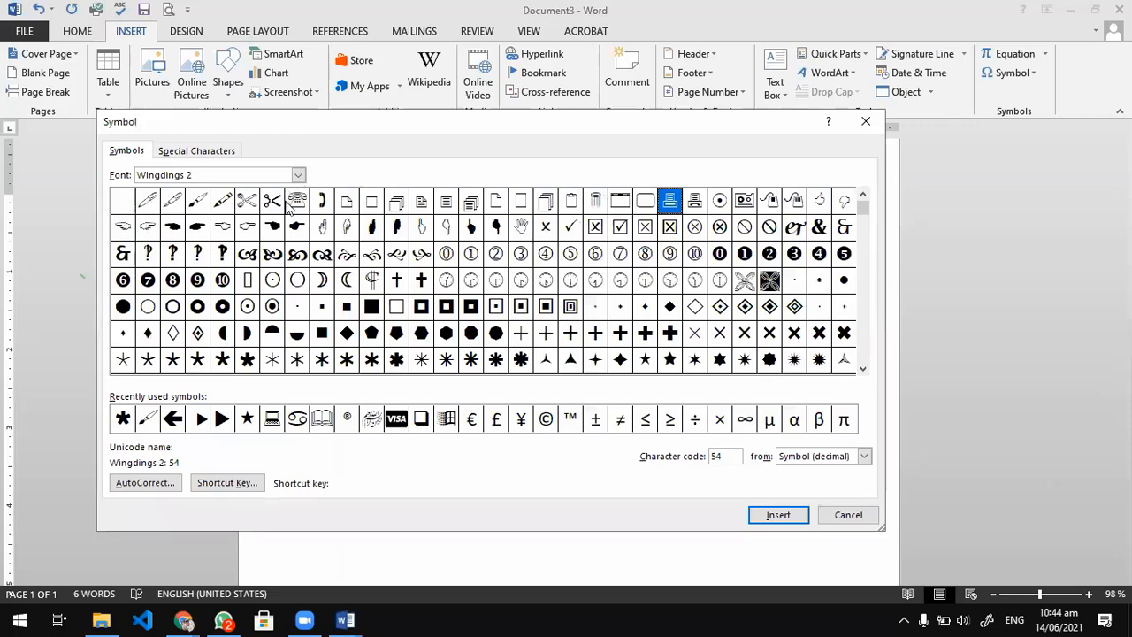
pyautogui.click(298, 175)
pyautogui.click(265, 246)
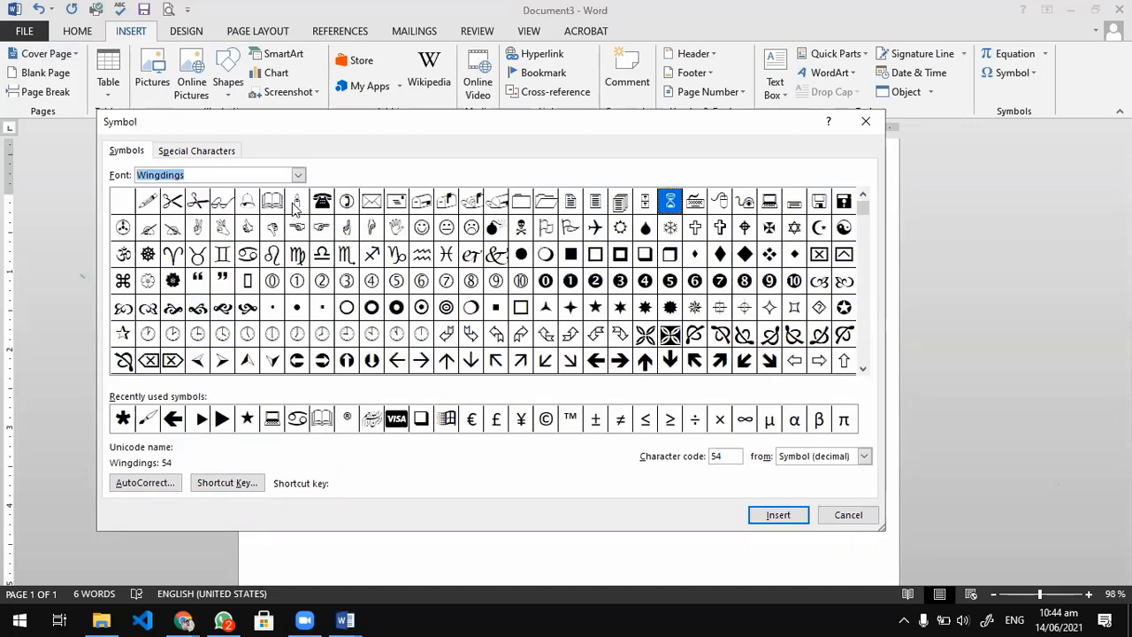
pyautogui.click(371, 202)
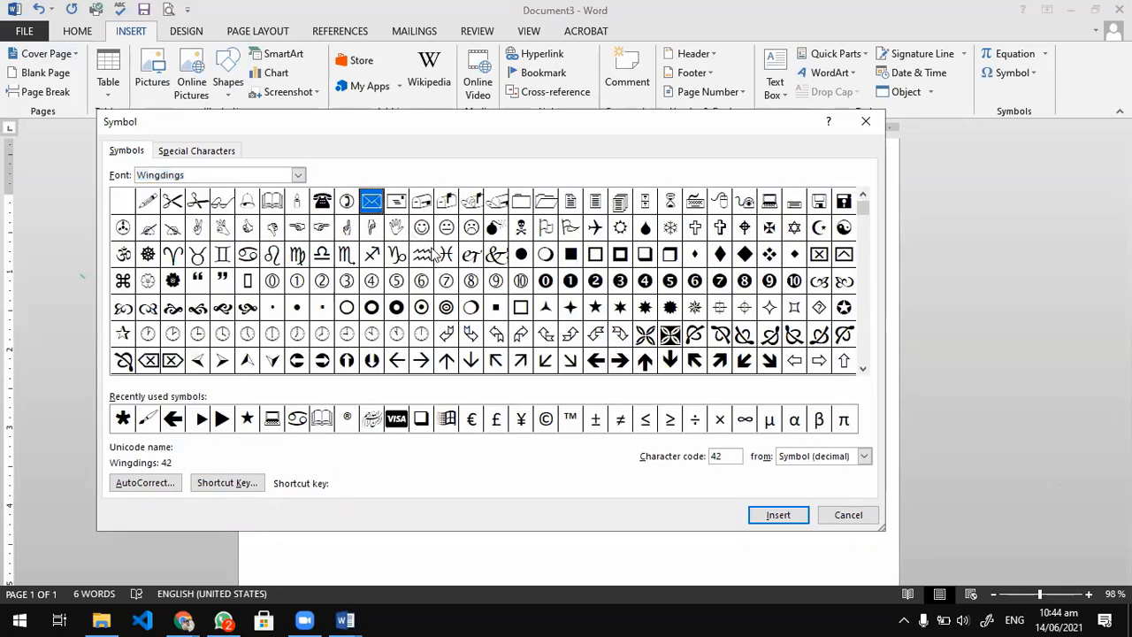
pyautogui.click(754, 518)
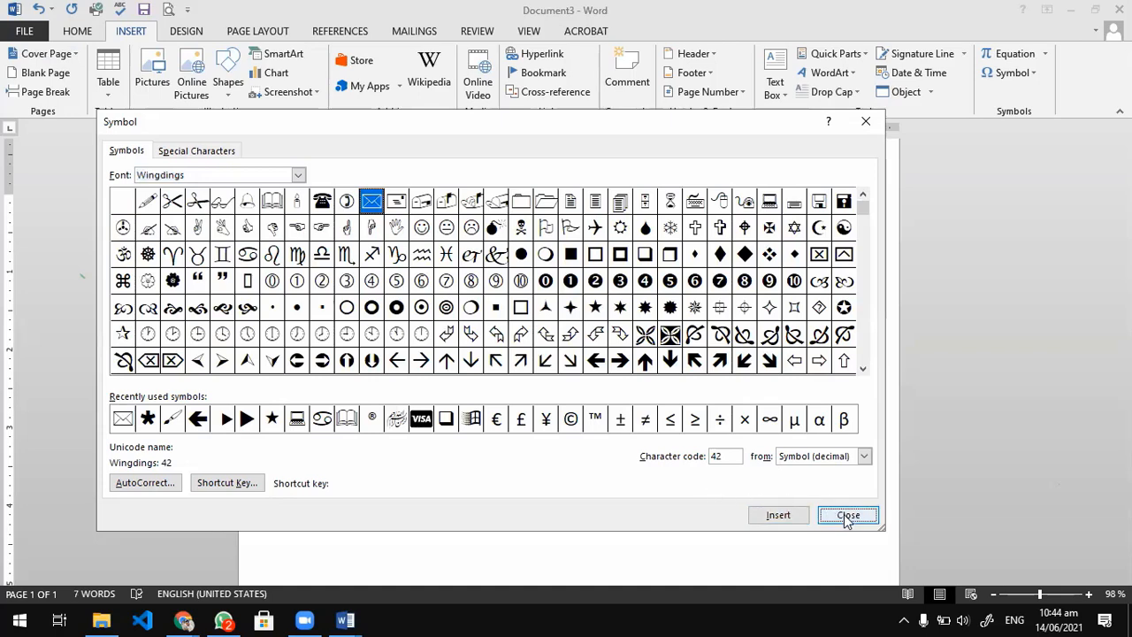
pyautogui.click(847, 516)
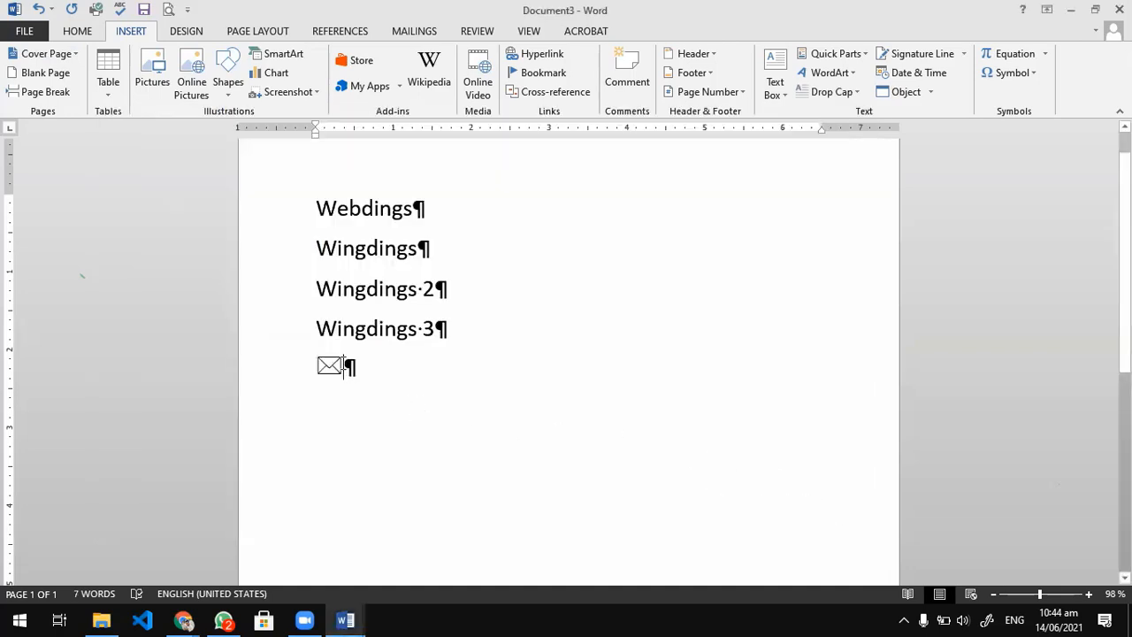
# Enlarge the envelope symbol to several times the size of the font names and add the word Email after it.
pyautogui.moveTo(344, 364); pyautogui.dragTo(312, 361)
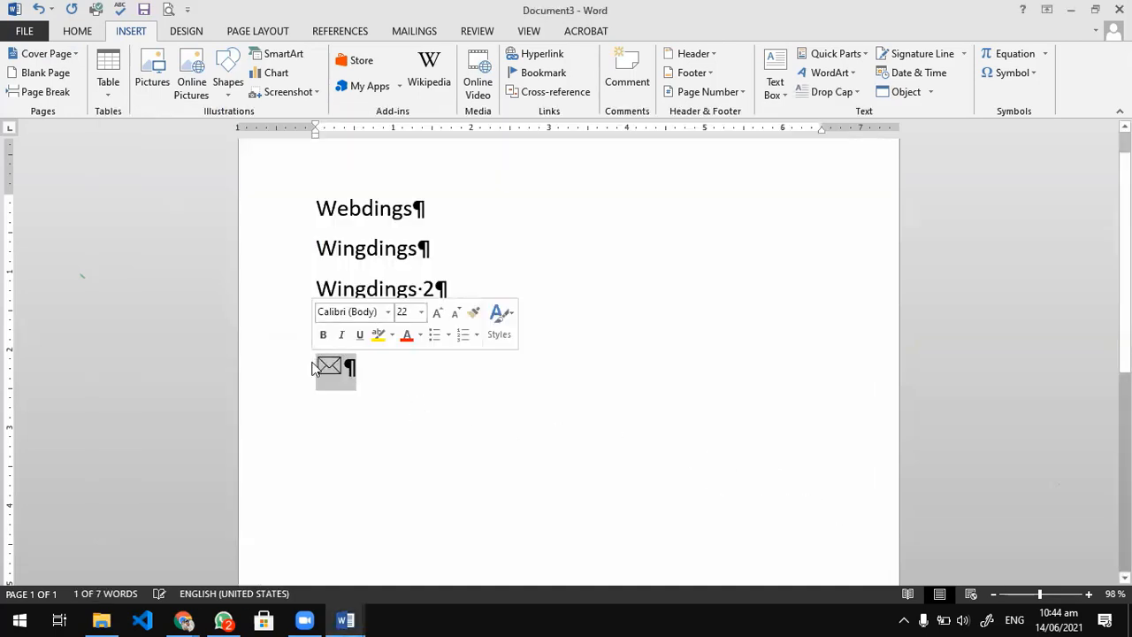
pyautogui.hotkey('ctrl', 'shift', '.')
pyautogui.hotkey('ctrl', 'shift', '.')
pyautogui.hotkey('ctrl', 'shift', '.')
pyautogui.hotkey('ctrl', 'shift', '.')
pyautogui.hotkey('ctrl', 'shift', '.')
pyautogui.hotkey('ctrl', 'shift', '.')
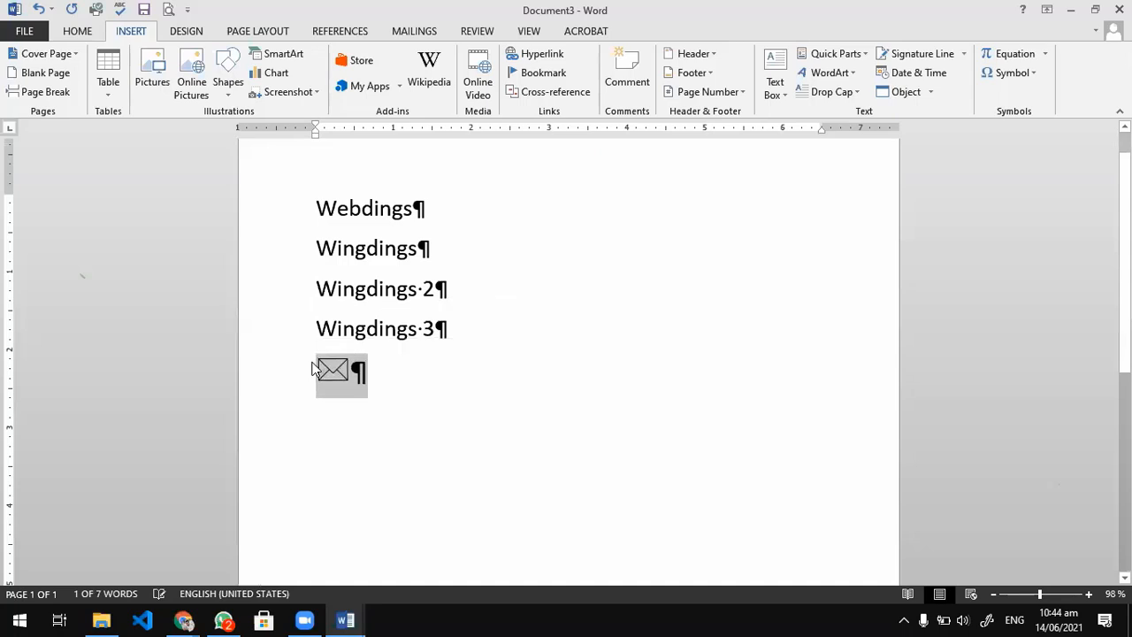
pyautogui.click(476, 375)
pyautogui.write('Email')
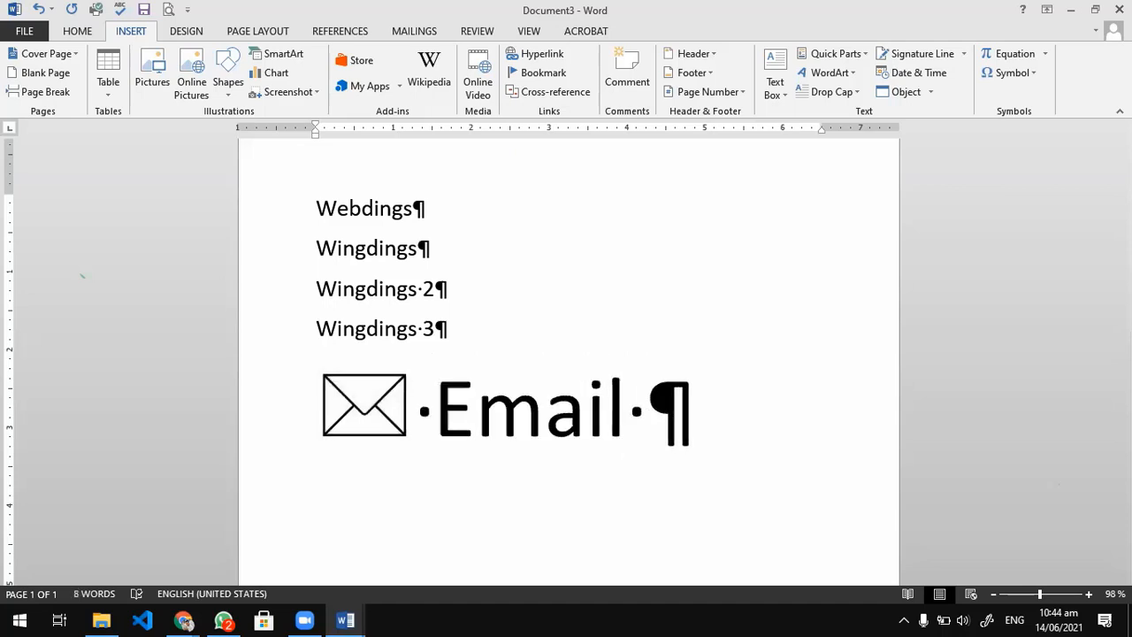
pyautogui.press('BackSpace')
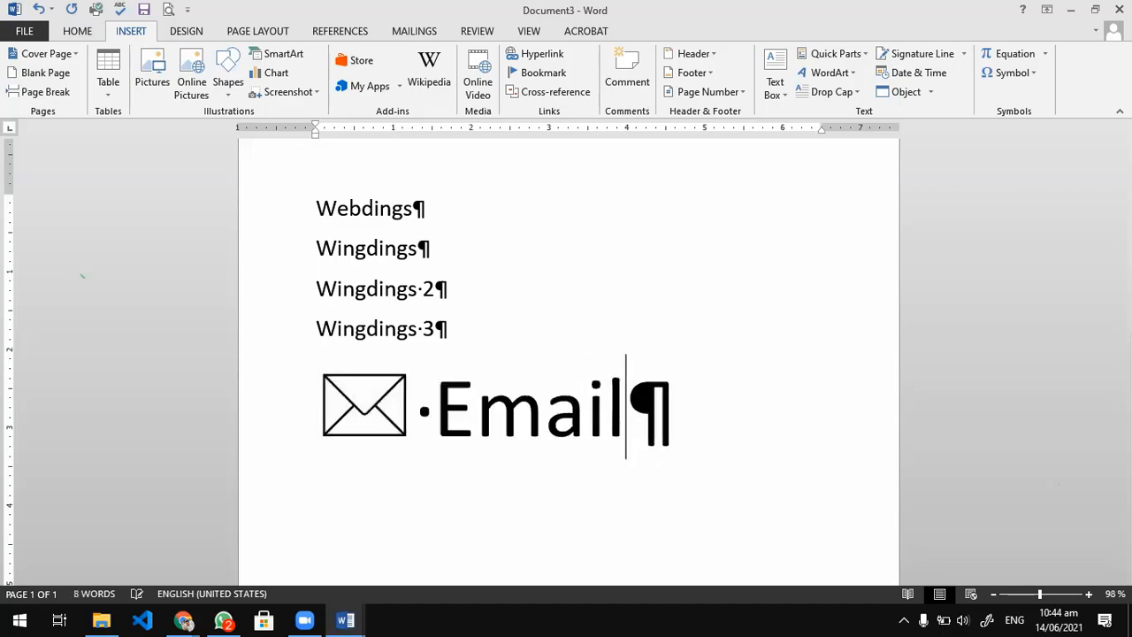
# Reduce only the envelope symbol's font size so it is smaller than the word Email.
pyautogui.moveTo(410, 424); pyautogui.dragTo(330, 413)
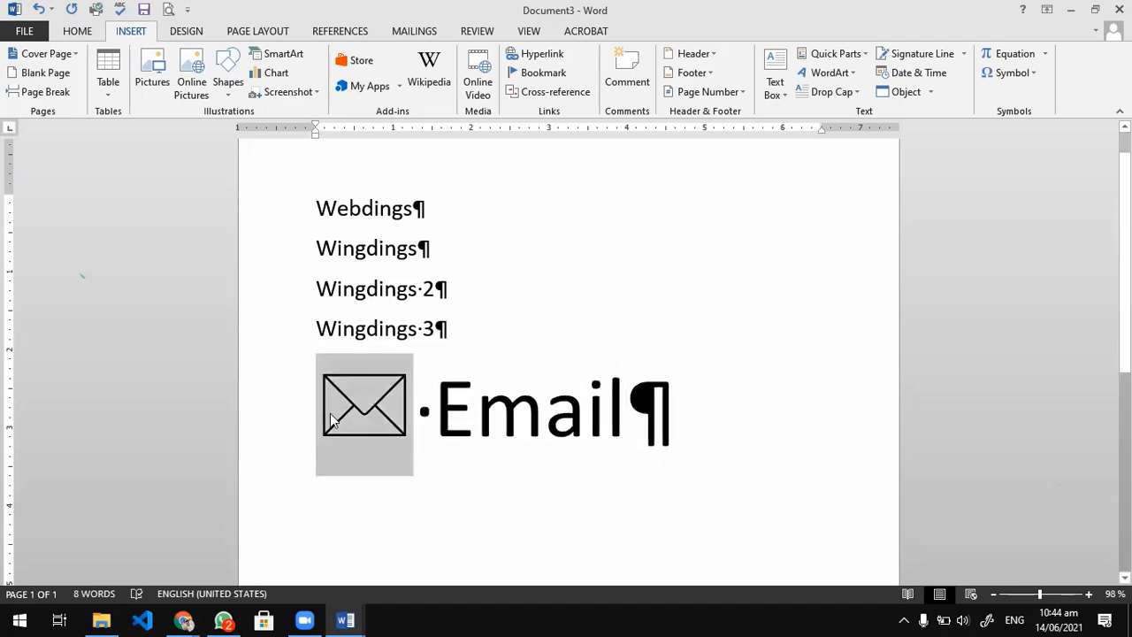
pyautogui.hotkey('ctrl', 'shift', ',')
pyautogui.hotkey('ctrl', 'shift', ',')
pyautogui.hotkey('ctrl', 'shift', ',')
pyautogui.hotkey('ctrl', 'shift', ',')
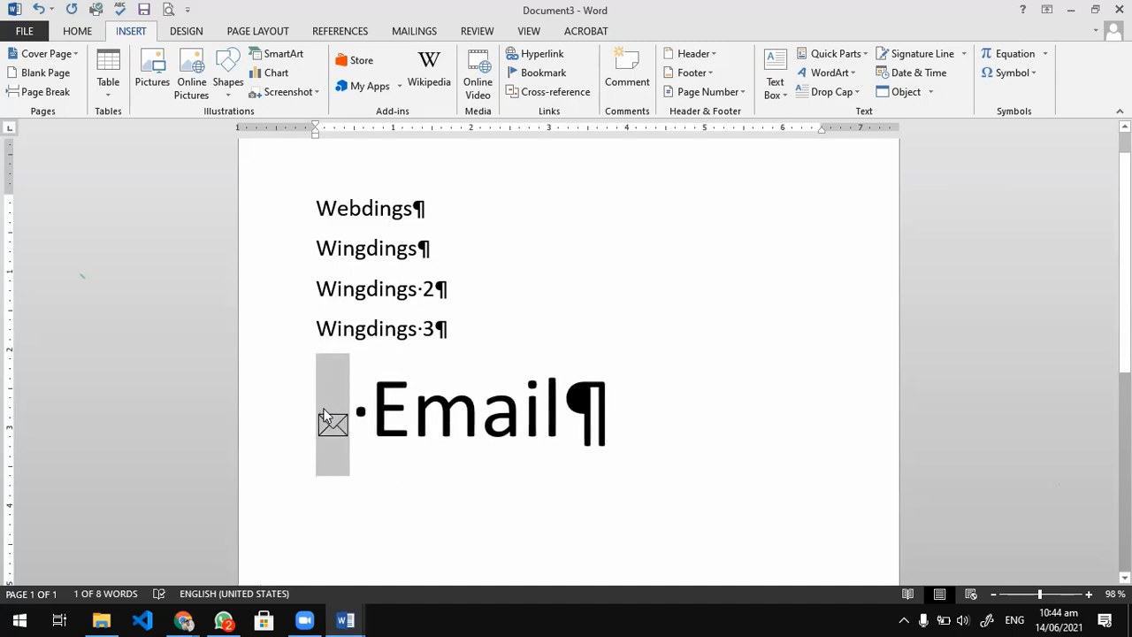
pyautogui.hotkey('ctrl', 'shift', '.')
pyautogui.hotkey('ctrl', 'shift', '.')
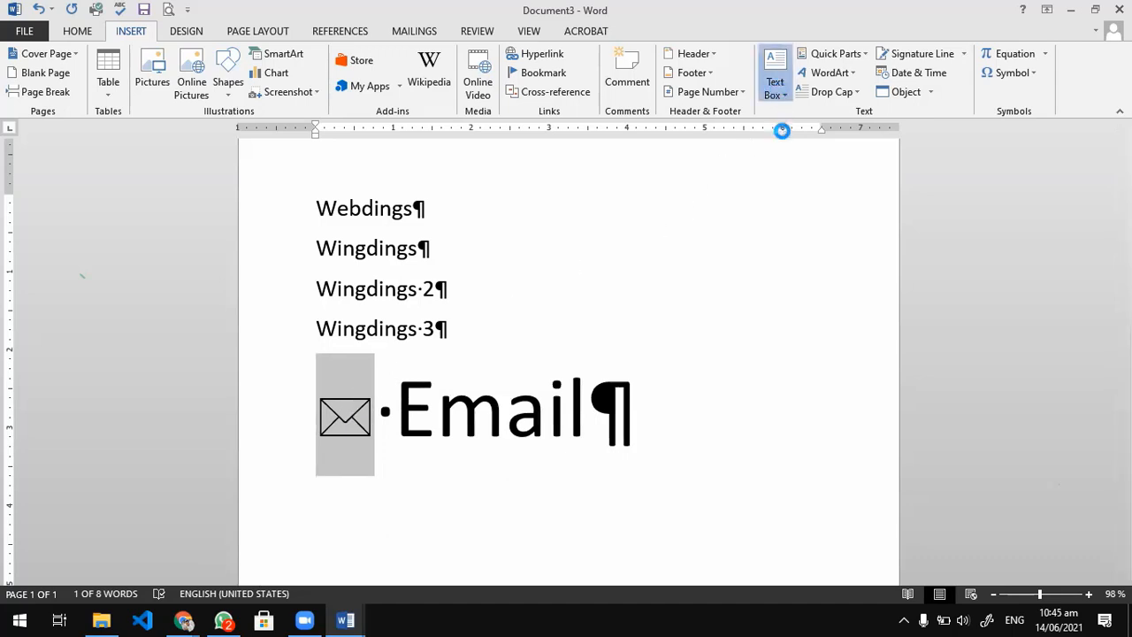
# Place the envelope symbol in a text box, shrink the box around it and move it beside the Webdings and Wingdings lines.
pyautogui.click(778, 88)
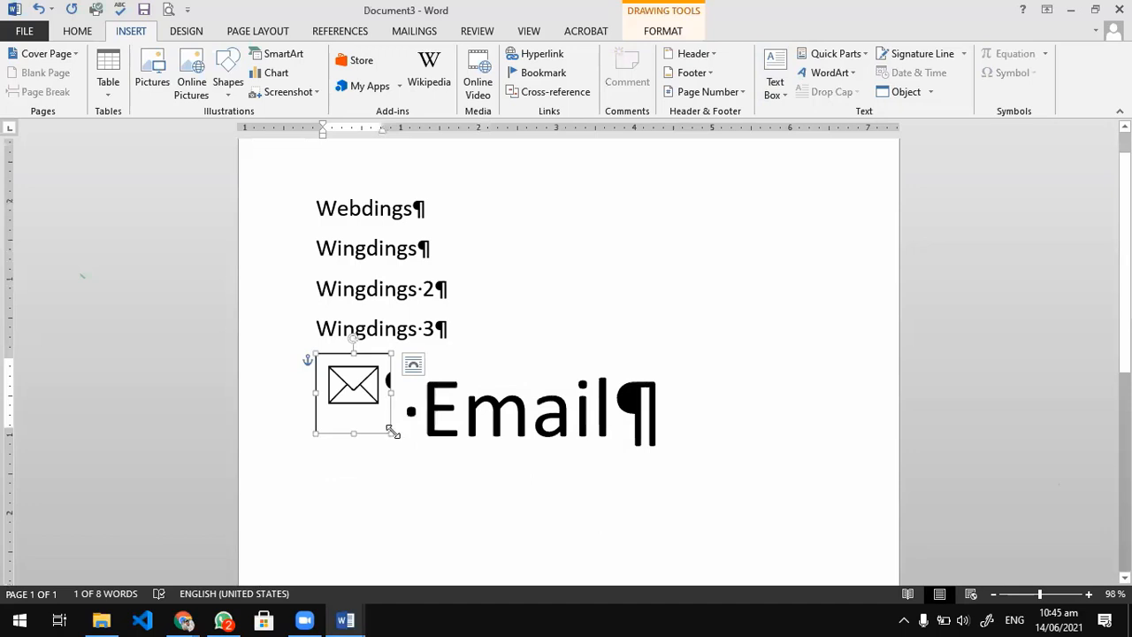
pyautogui.moveTo(392, 431); pyautogui.dragTo(649, 237)
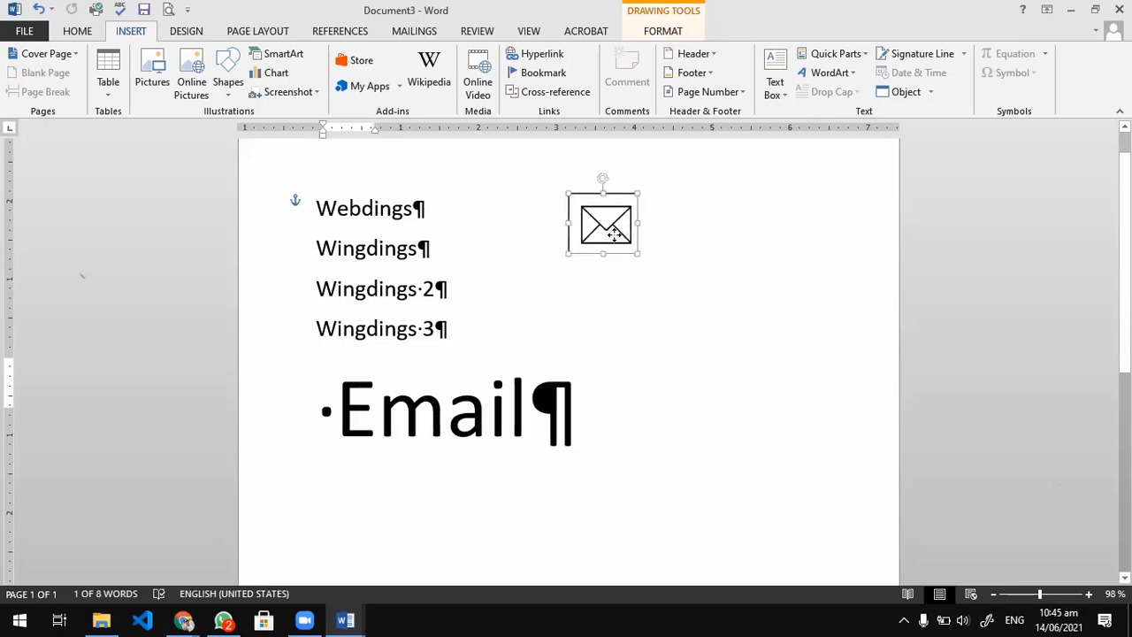
# Change the font colour of the envelope symbol in the text box to the standard light blue.
pyautogui.doubleClick(605, 232)
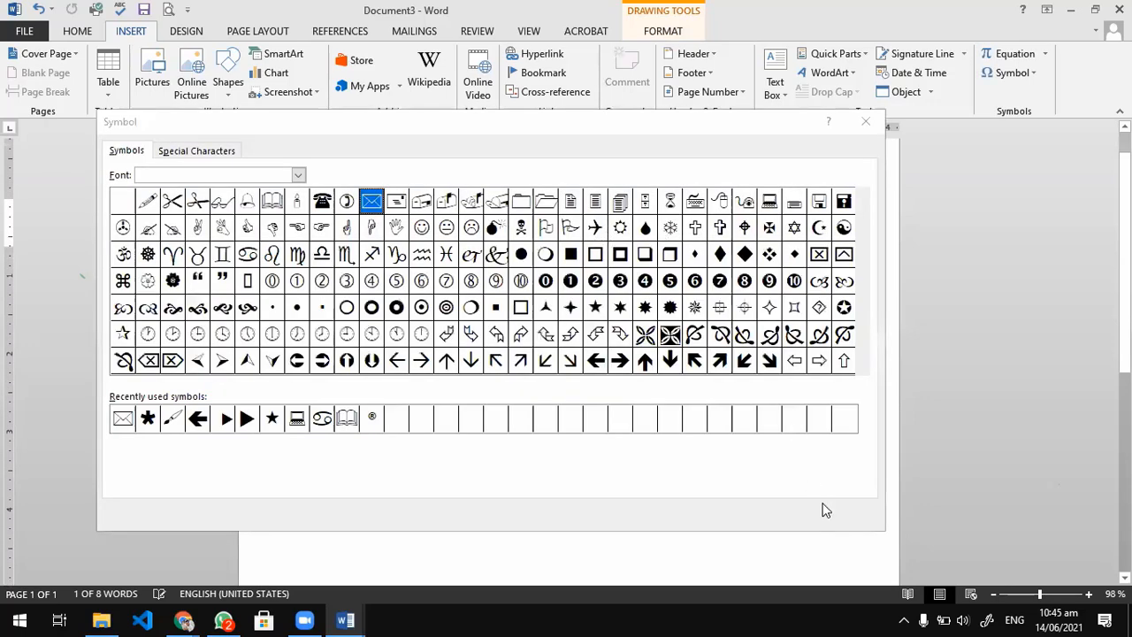
pyautogui.press('Escape')
pyautogui.click(76, 31)
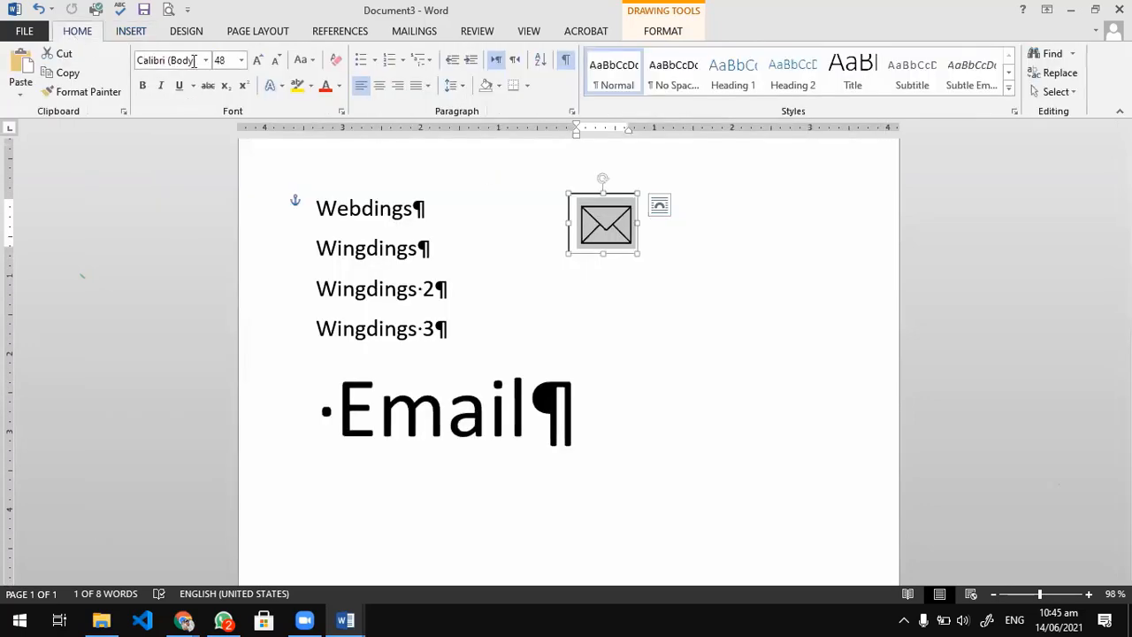
pyautogui.click(339, 86)
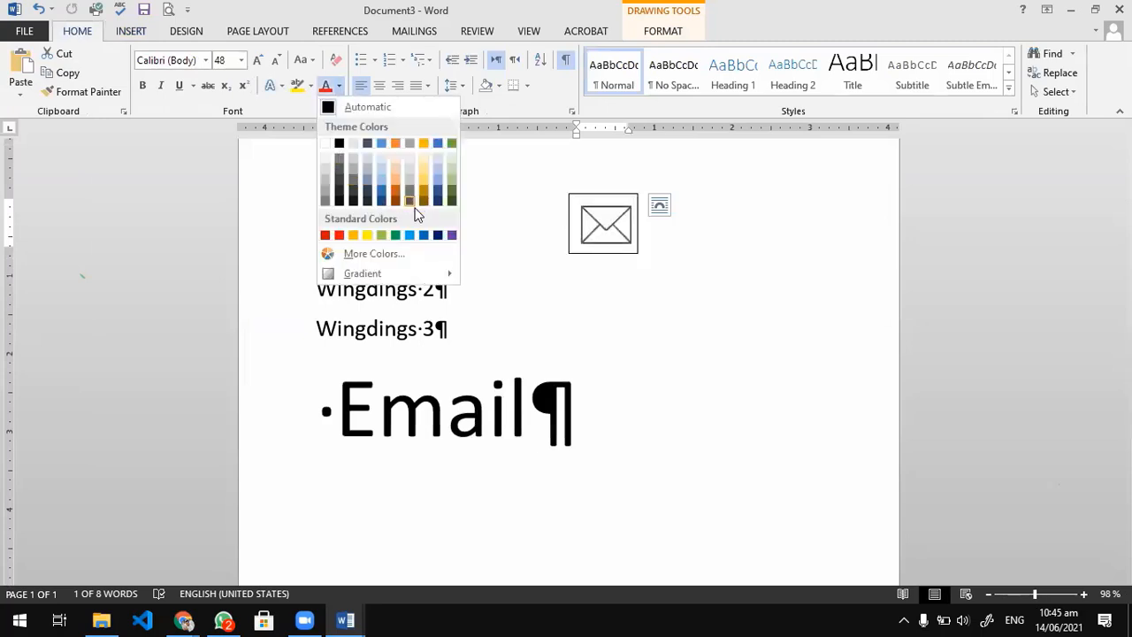
pyautogui.click(415, 234)
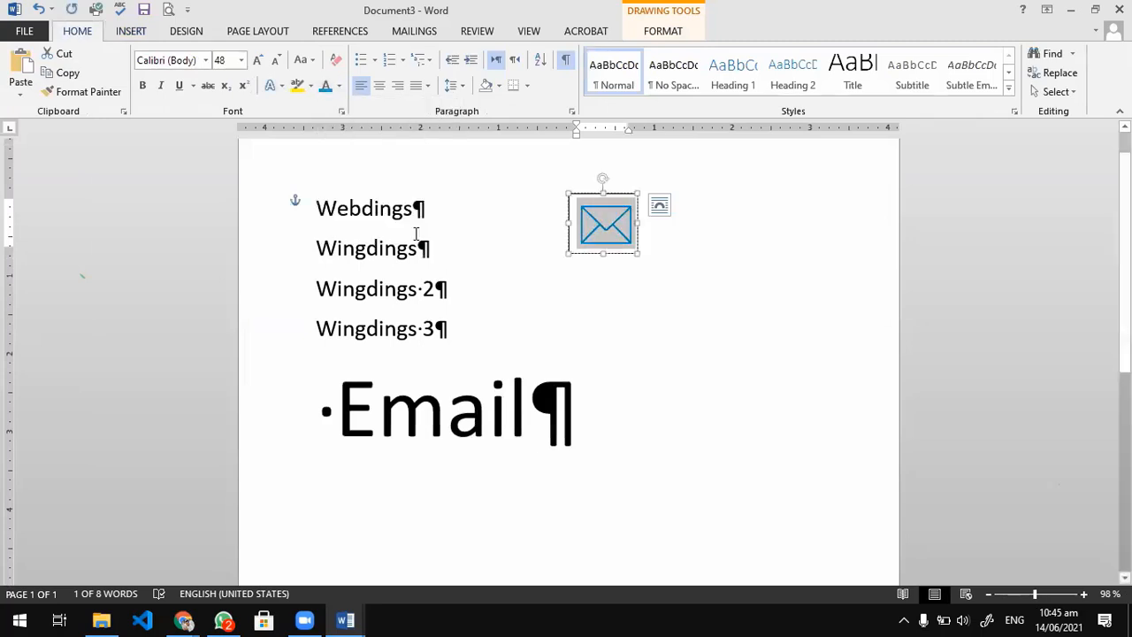
# Move the envelope text box directly in front of the word Email and remove the box's outline.
pyautogui.click(681, 291)
pyautogui.click(603, 256)
pyautogui.moveTo(602, 256); pyautogui.dragTo(379, 431)
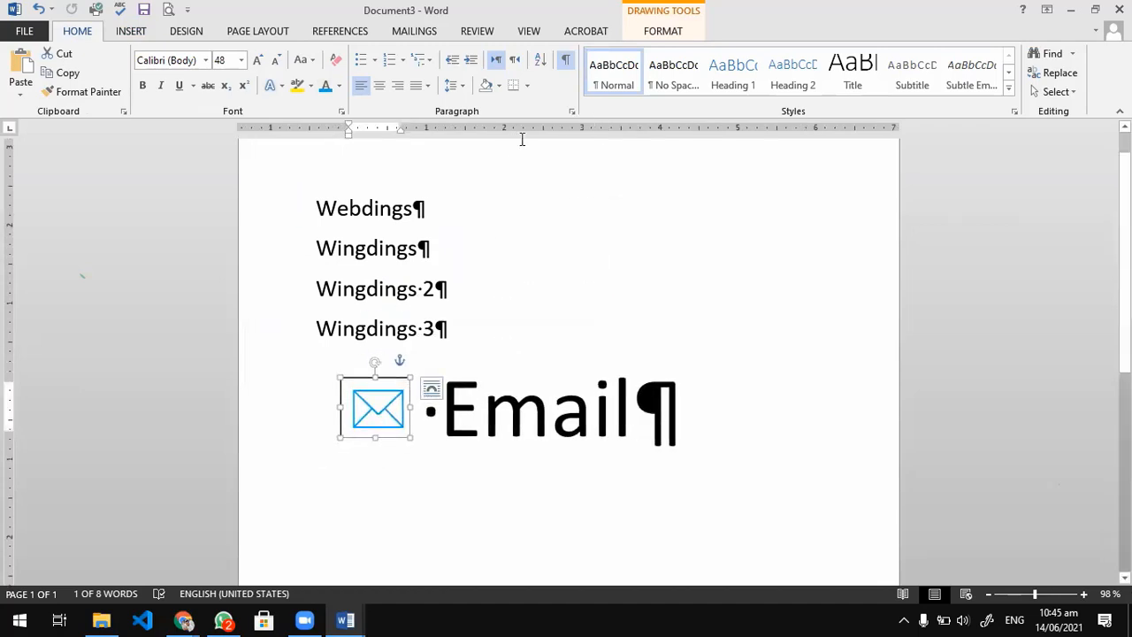
pyautogui.click(656, 35)
pyautogui.click(408, 73)
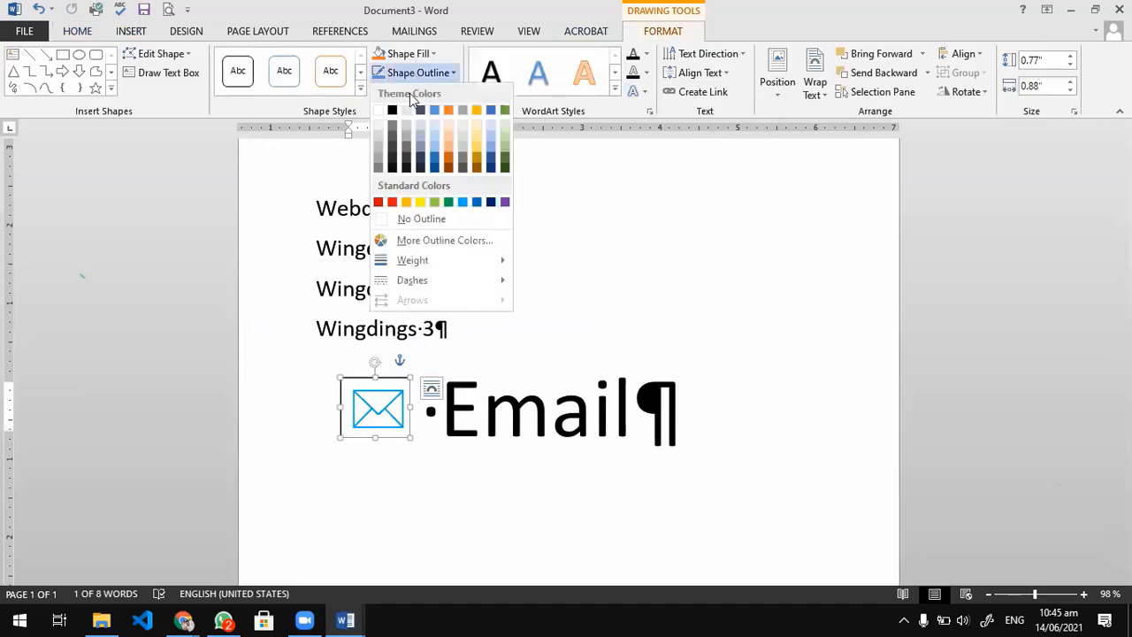
pyautogui.click(395, 226)
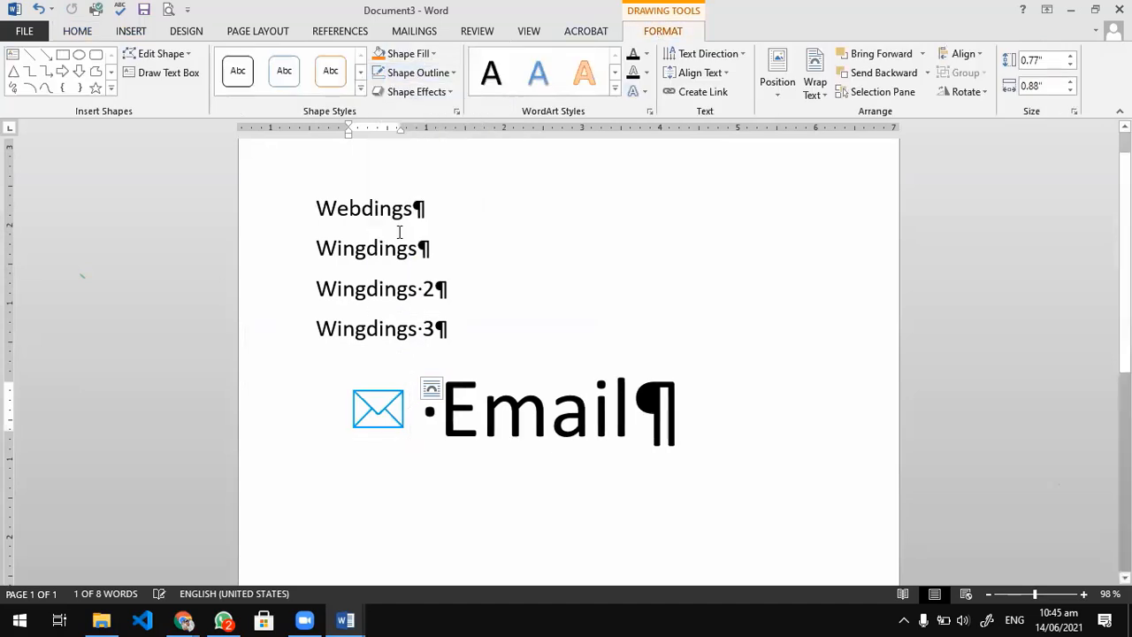
pyautogui.click(412, 493)
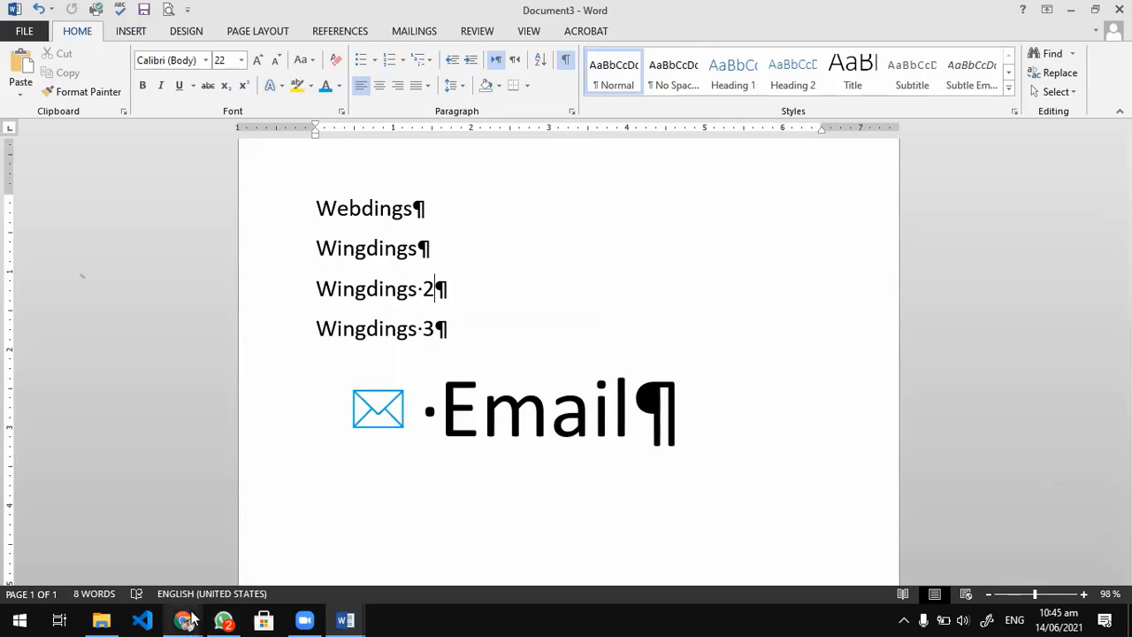
# Switch to Chrome and search the web for "email icon png".
pyautogui.moveTo(191, 617)
pyautogui.click(246, 541)
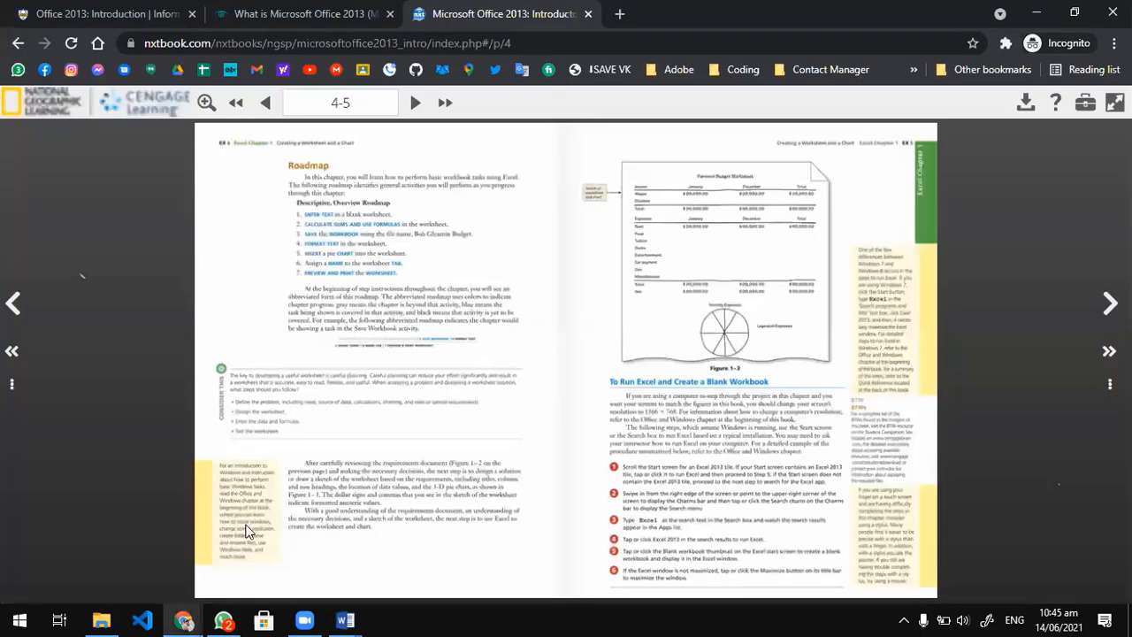
pyautogui.click(523, 46)
pyautogui.write('email')
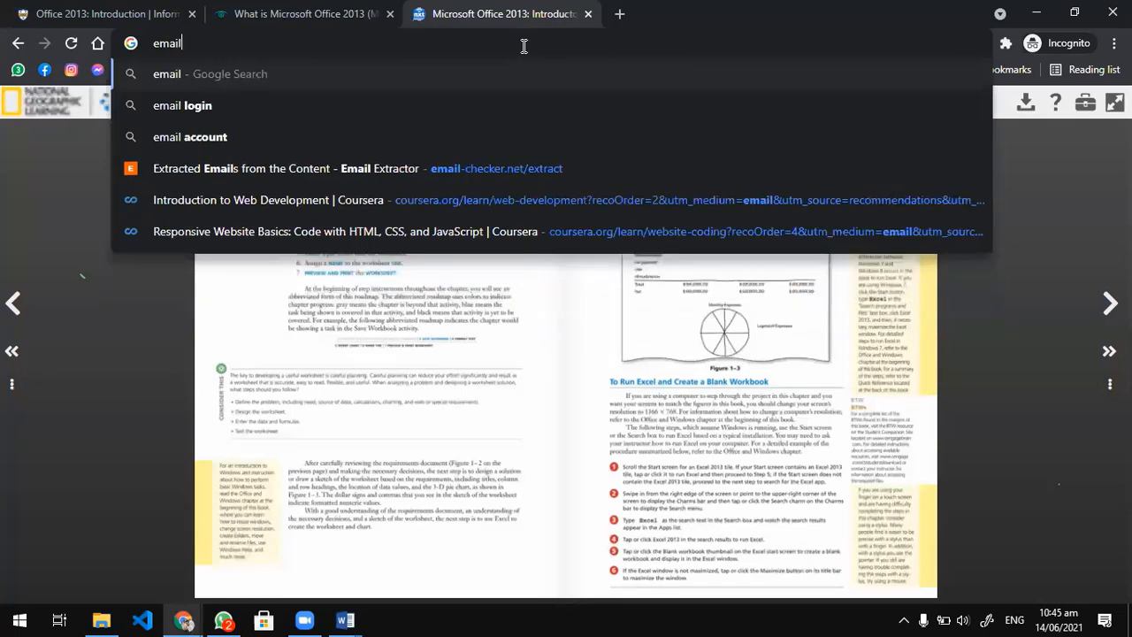
pyautogui.write(' o')
pyautogui.write('con ')
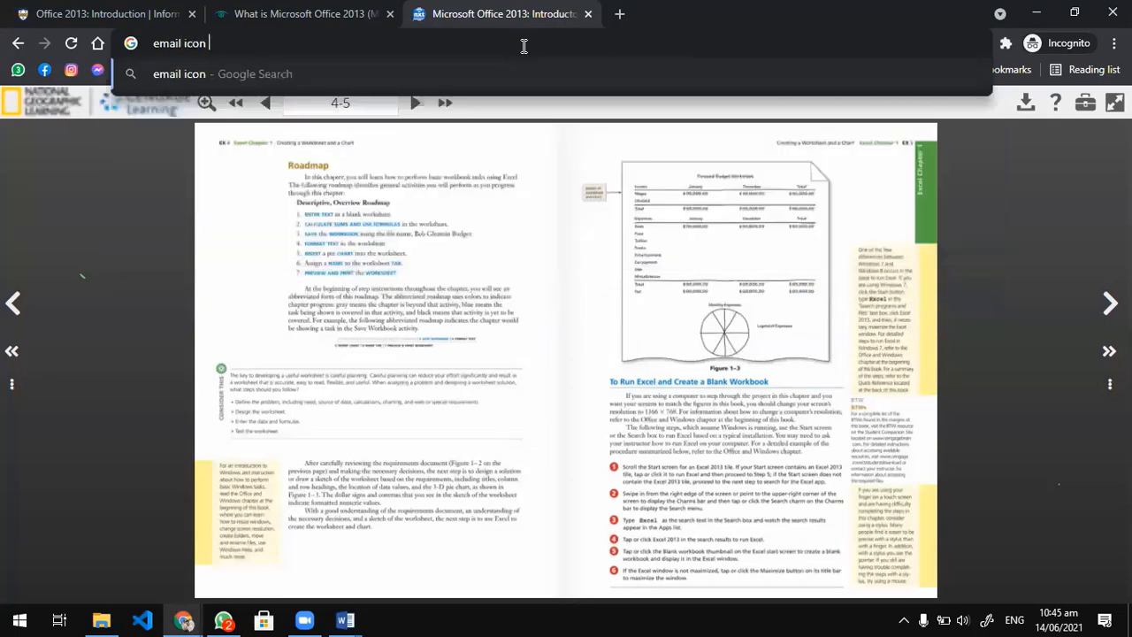
pyautogui.write('png')
pyautogui.press('Return')
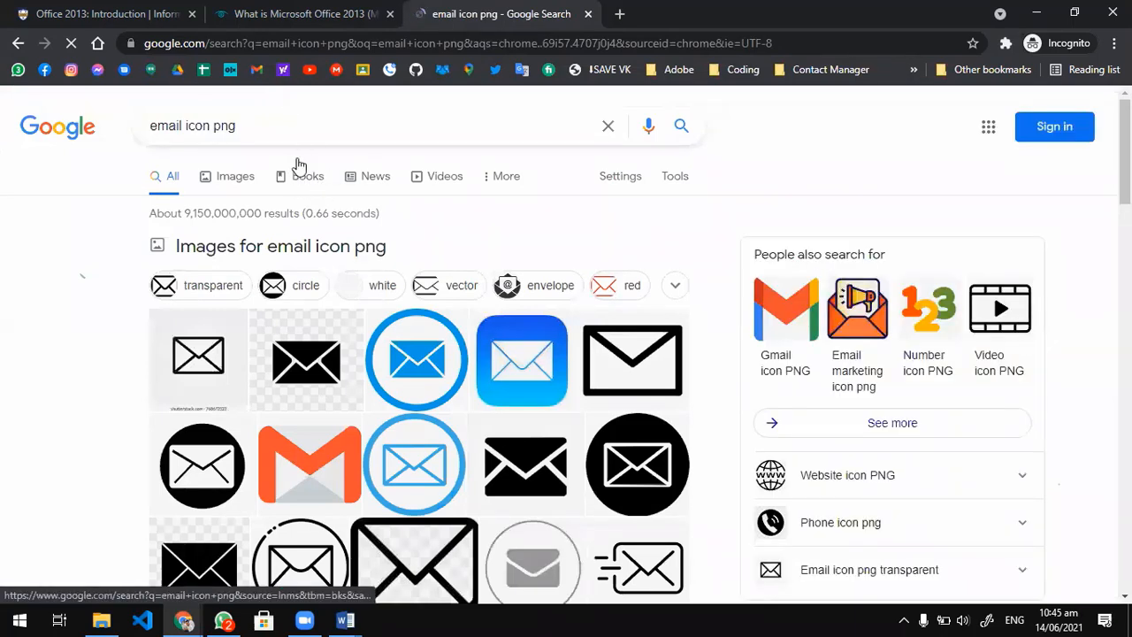
# Preview the blue mail icon from Pinterest and try to save it to Pictures as a PNG named email blue icon.
pyautogui.click(531, 353)
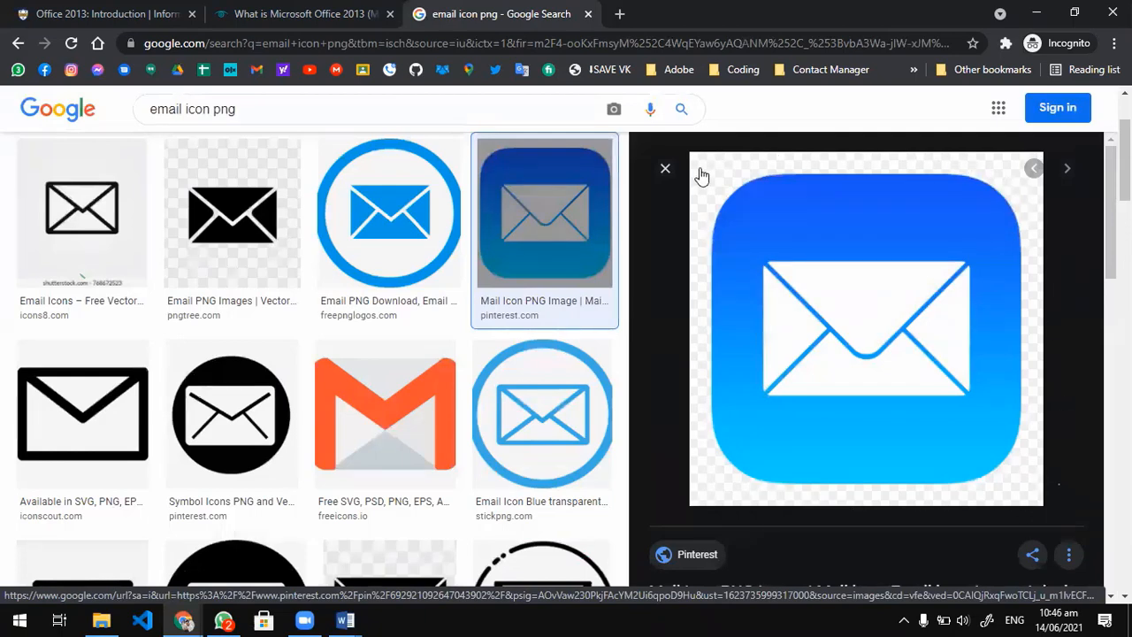
pyautogui.click(62, 199)
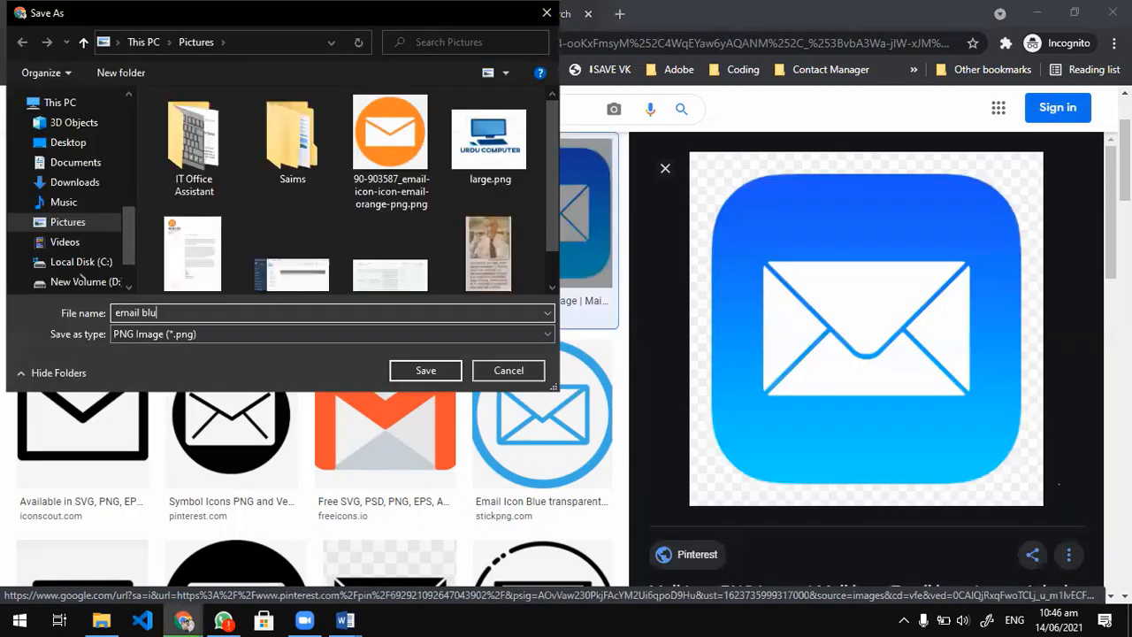
pyautogui.write('e icon')
pyautogui.press('Return')
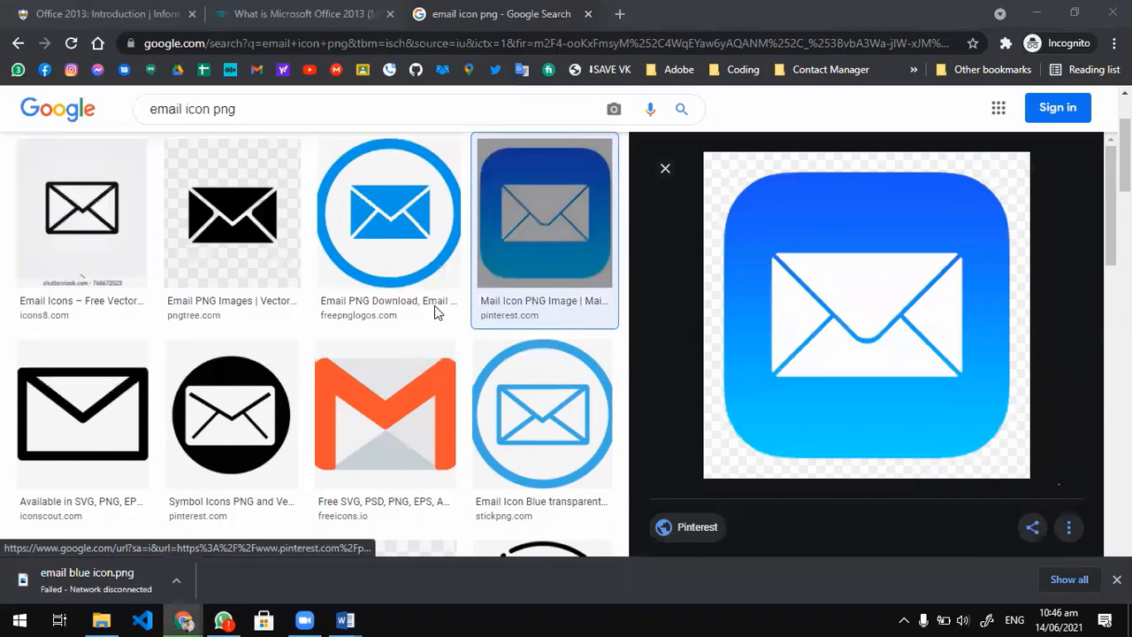
pyautogui.write('email blue icon')
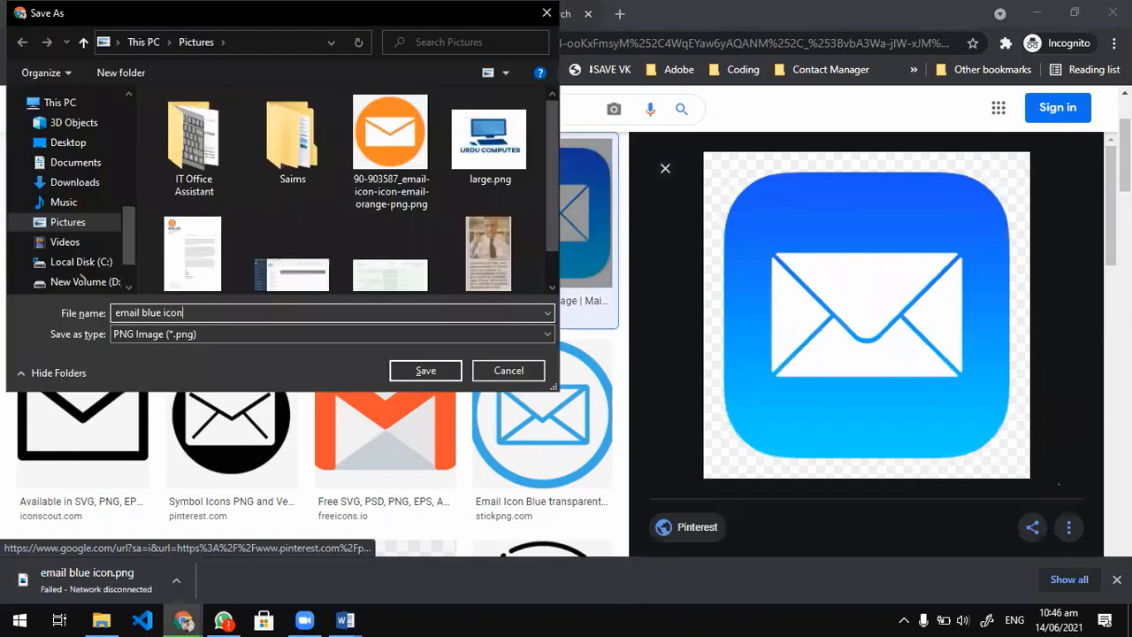
pyautogui.press('Return')
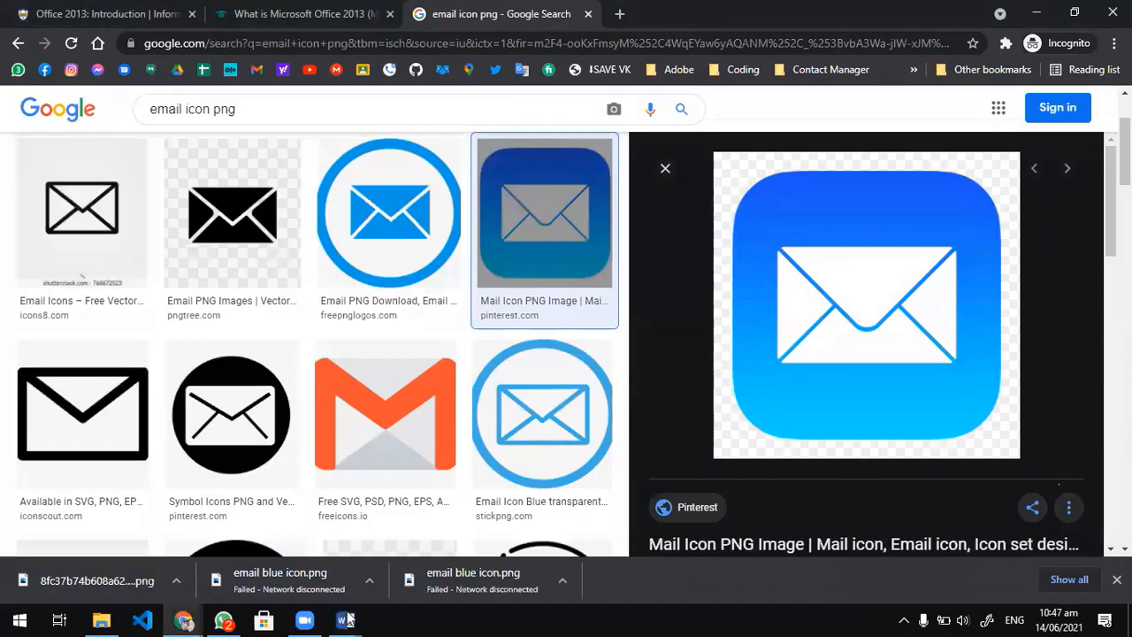
# Switch to Document3 in Word and insert the blue mail icon 8fc37b74b608a622588fbaa361485f32.png from Pictures into the Email line.
pyautogui.click(346, 620)
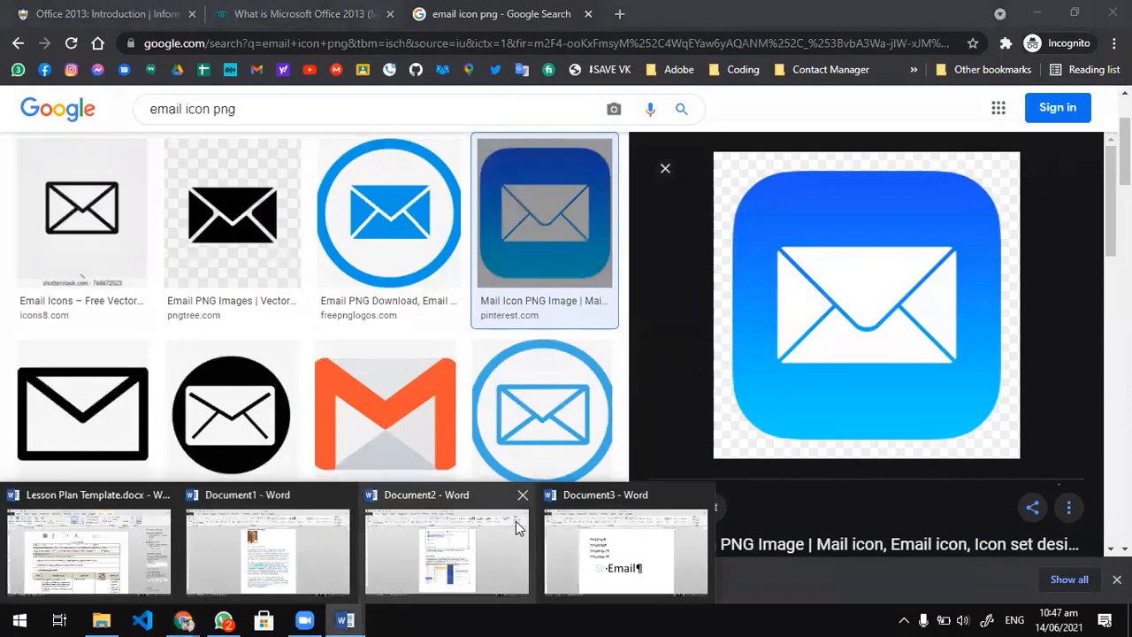
pyautogui.click(606, 502)
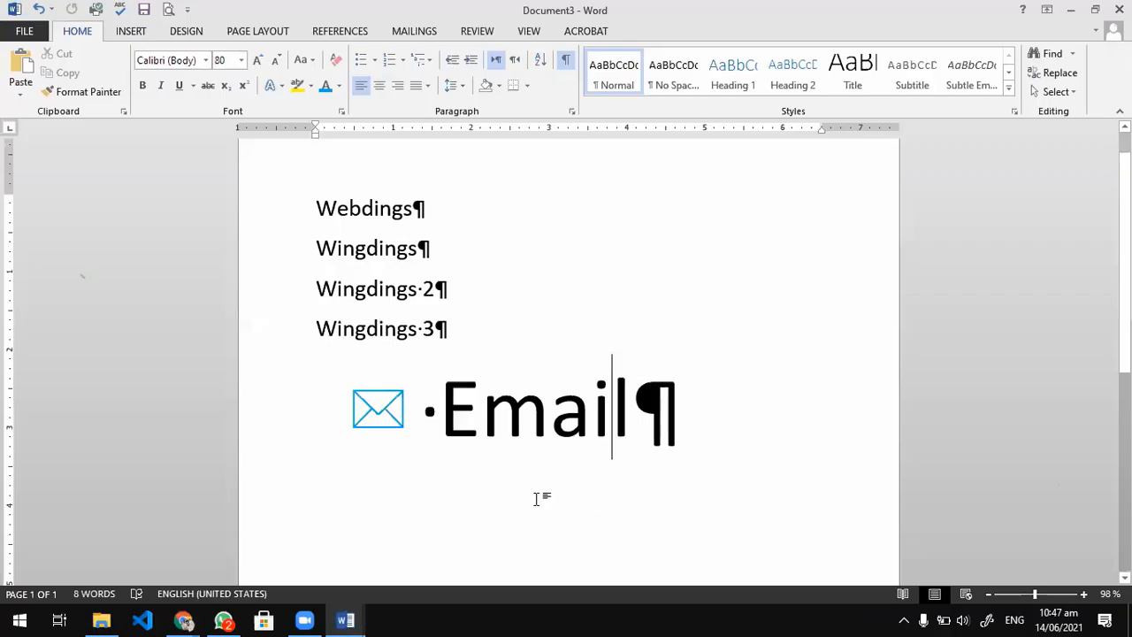
pyautogui.click(131, 31)
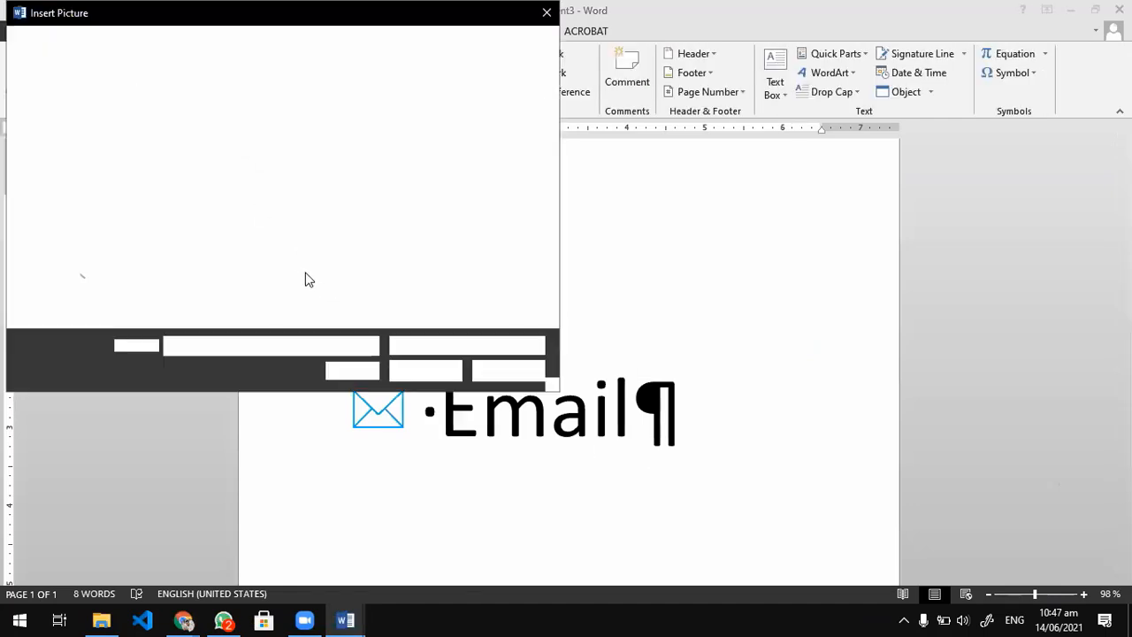
pyautogui.click(490, 168)
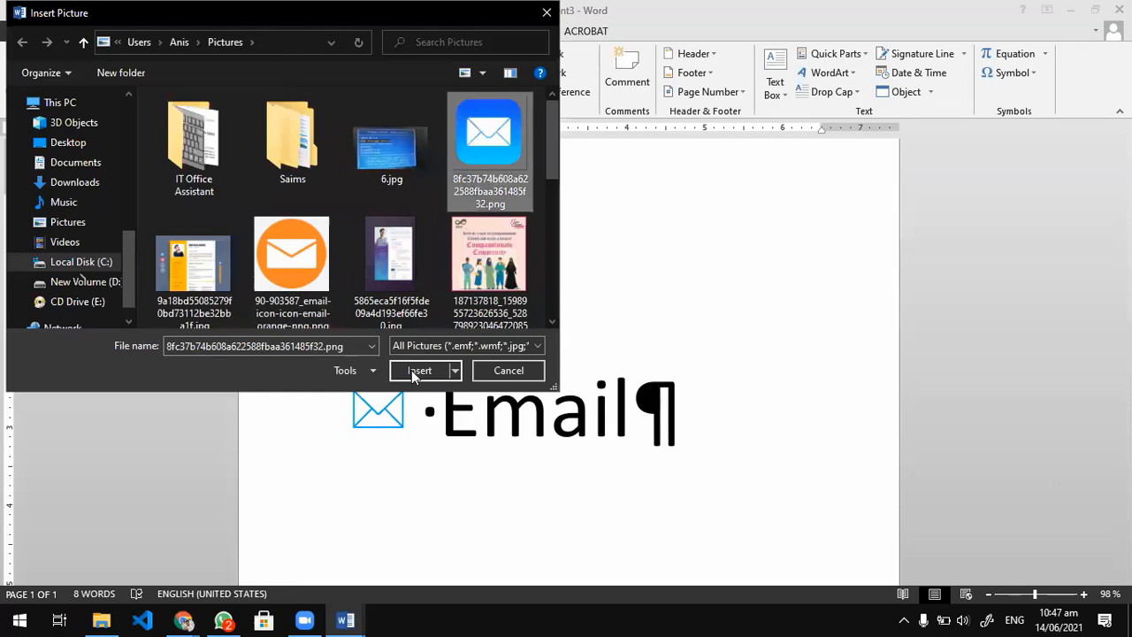
pyautogui.click(412, 369)
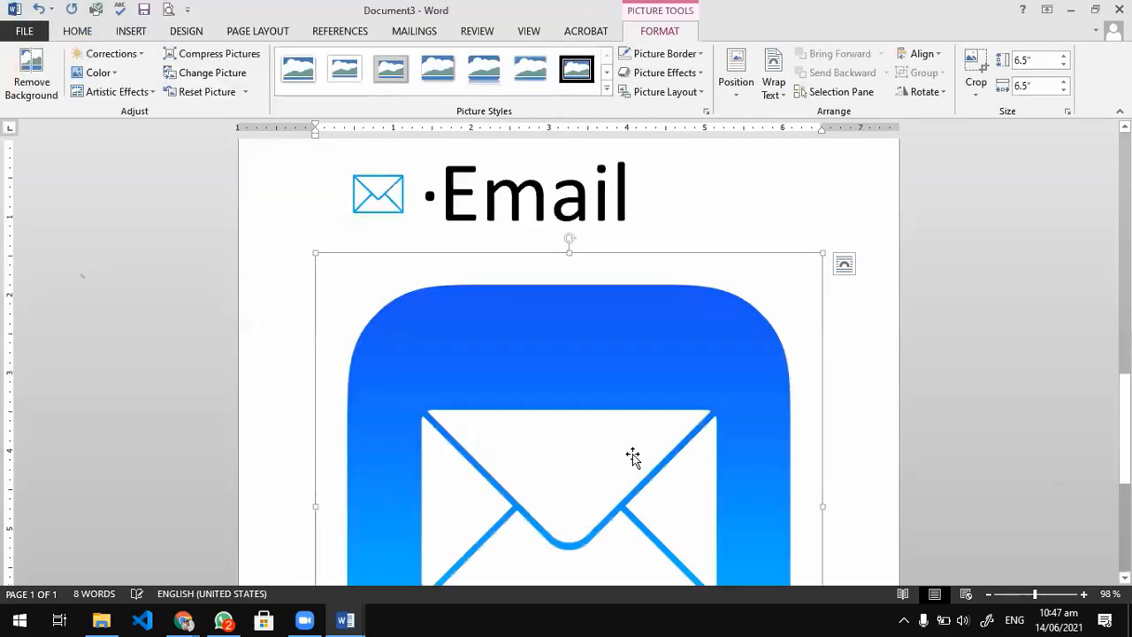
pyautogui.scroll(-3, 813, 534)
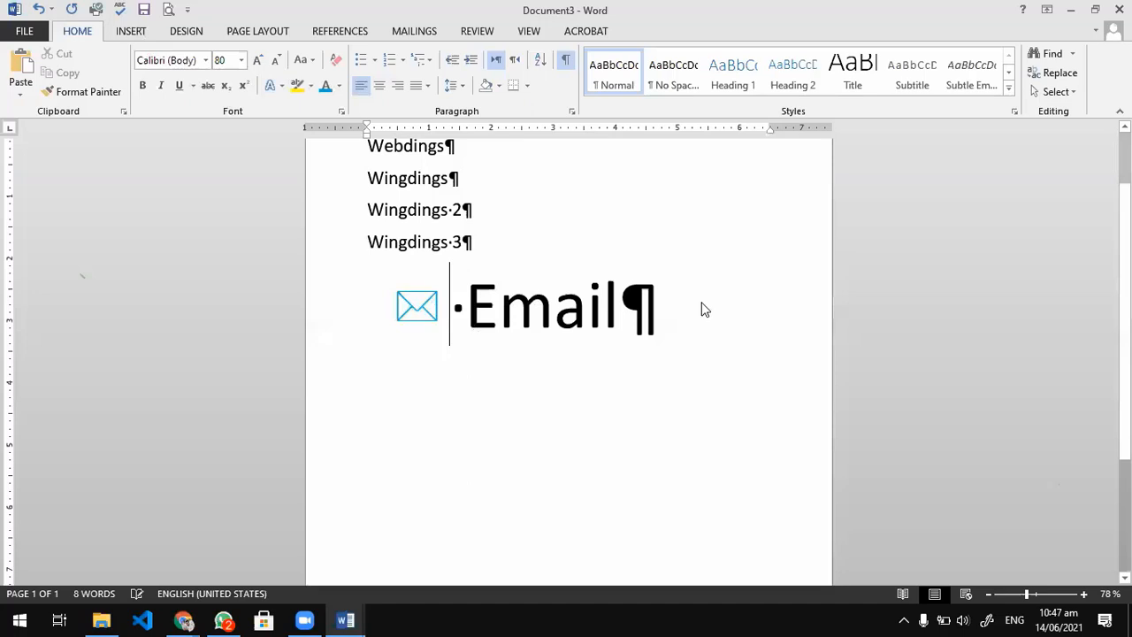
pyautogui.press('End')
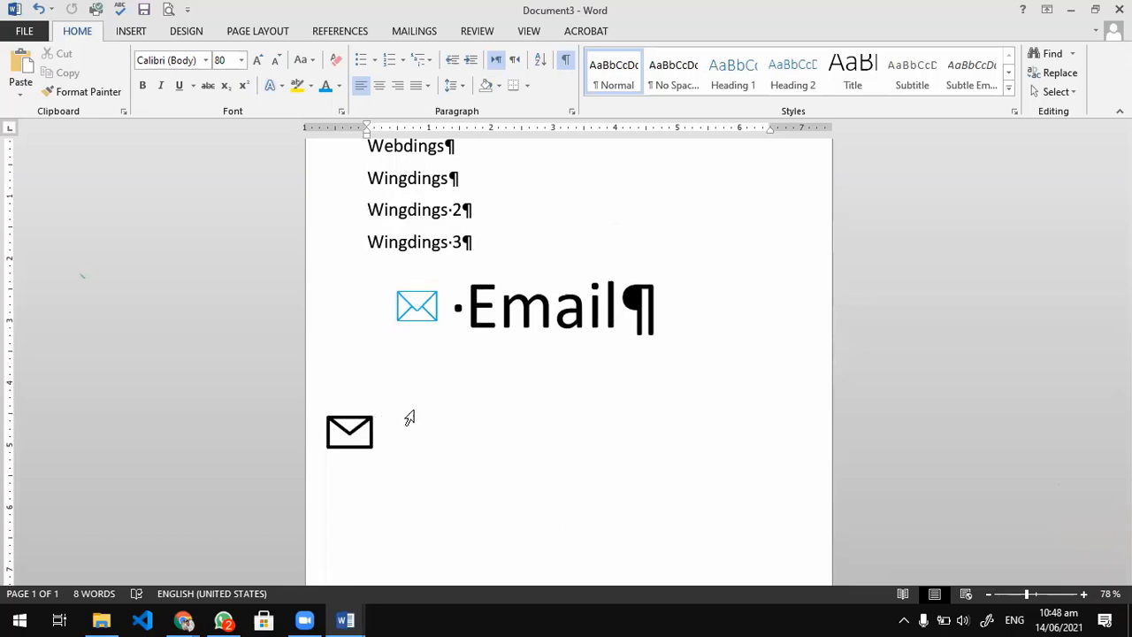
pyautogui.scroll(1, 502, 431)
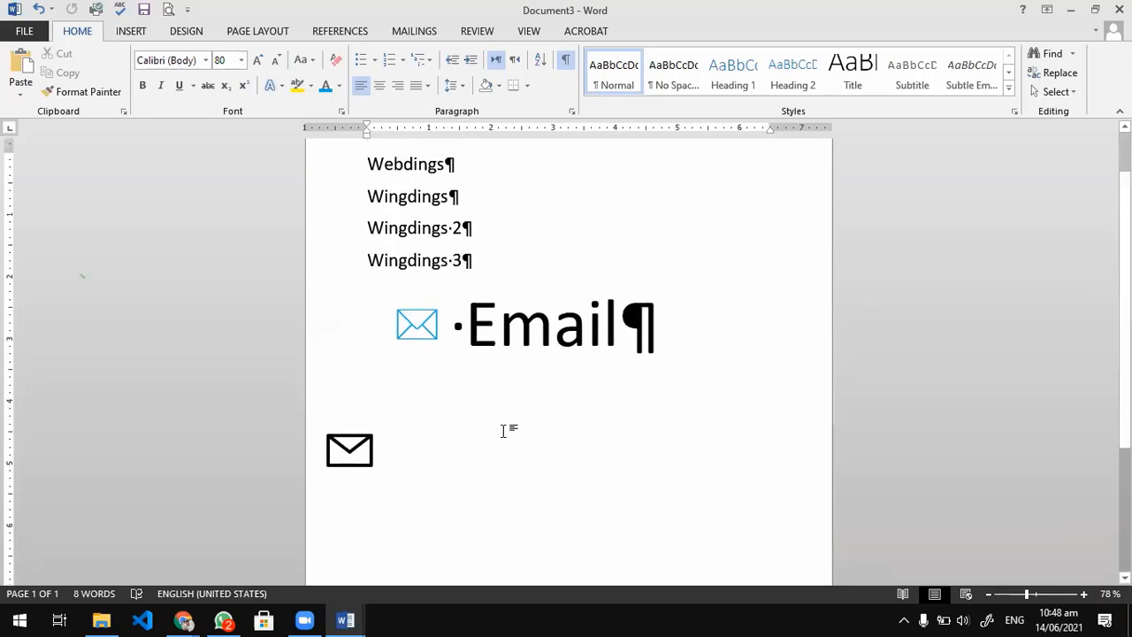